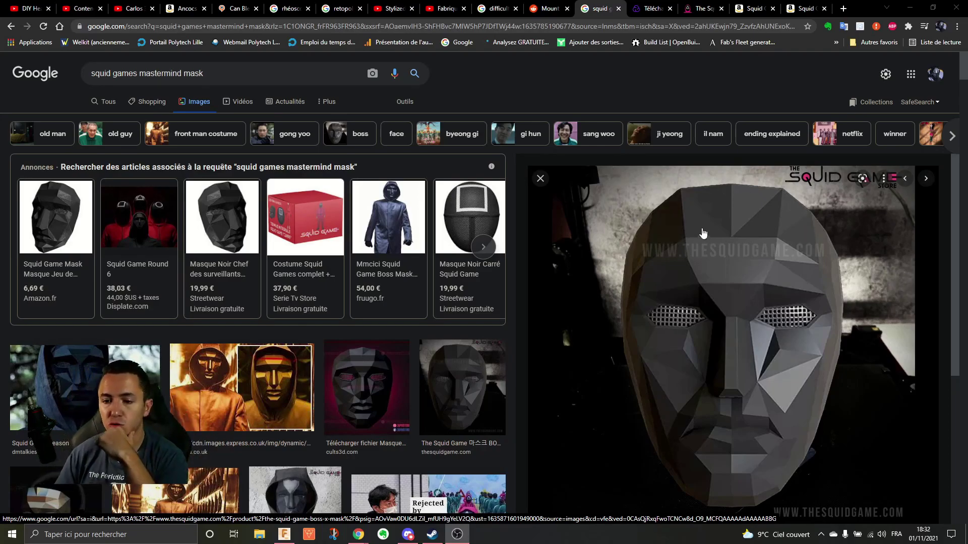
Step: Examine the front view of the faceted Squid Game boss mask and the similar images in the image search results
scroll(793, 226, down, 3)
scroll(798, 246, up, 3)
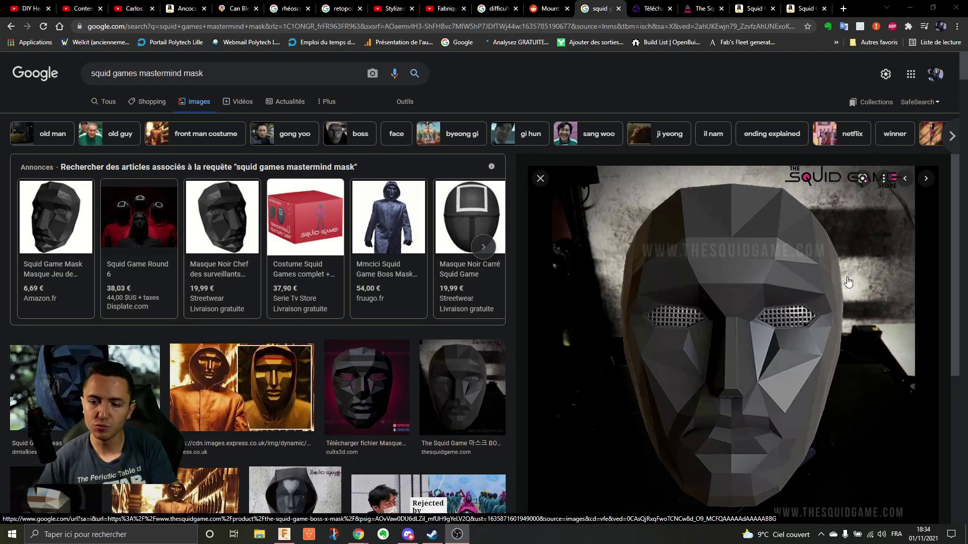
scroll(847, 282, down, 2)
scroll(825, 267, down, 5)
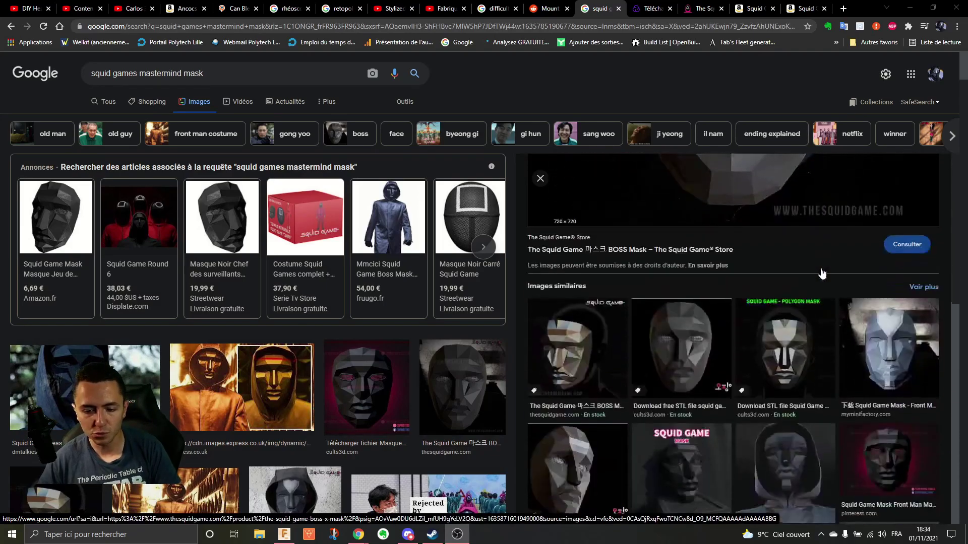
scroll(814, 274, down, 8)
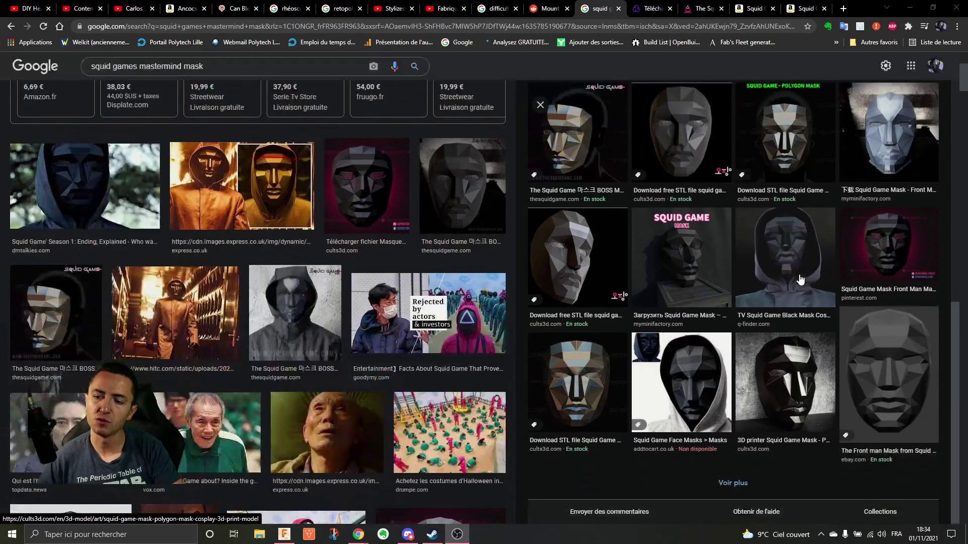
scroll(585, 293, up, 8)
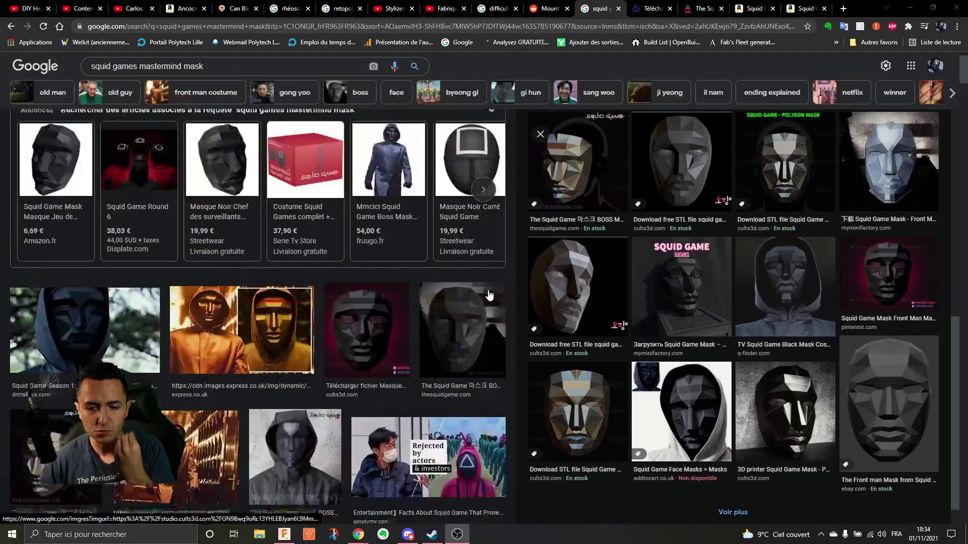
scroll(692, 320, up, 6)
scroll(691, 320, up, 3)
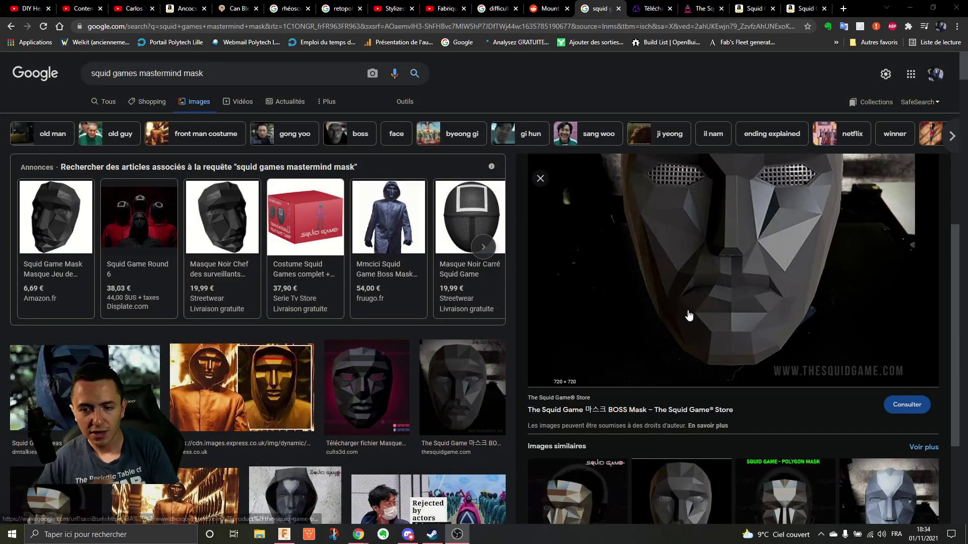
scroll(682, 316, down, 2)
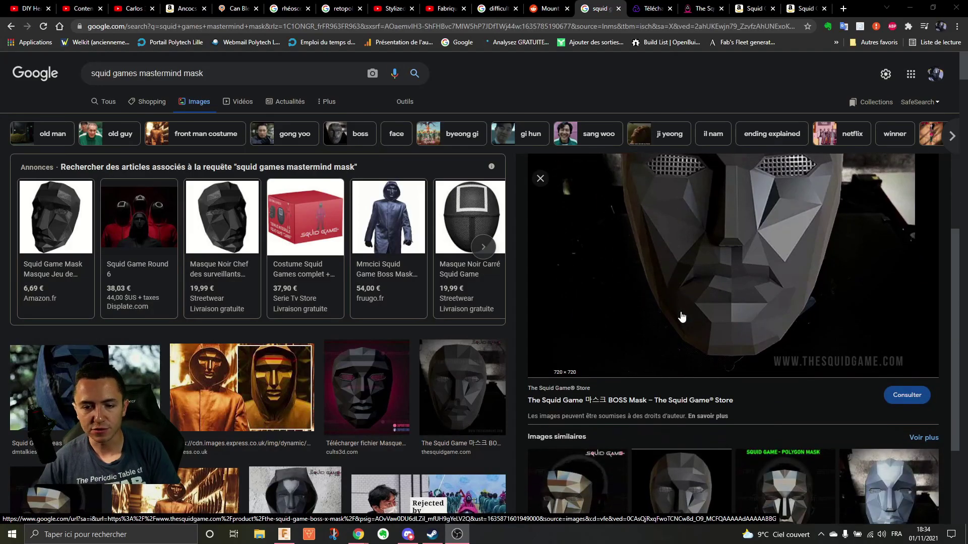
scroll(675, 320, up, 2)
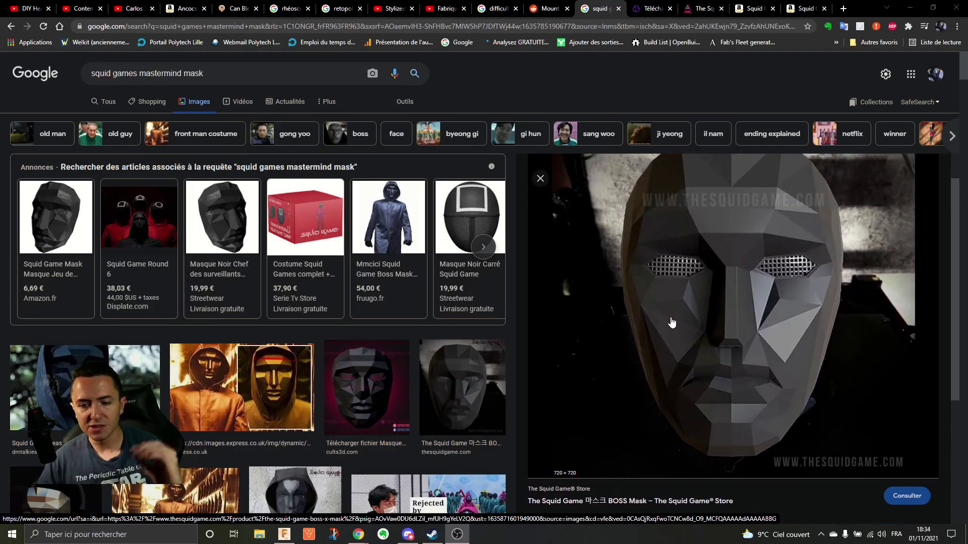
mouse_move(205, 74)
mouse_down()
mouse_move(91, 88)
mouse_move(203, 75)
mouse_up()
click(117, 79)
click(225, 81)
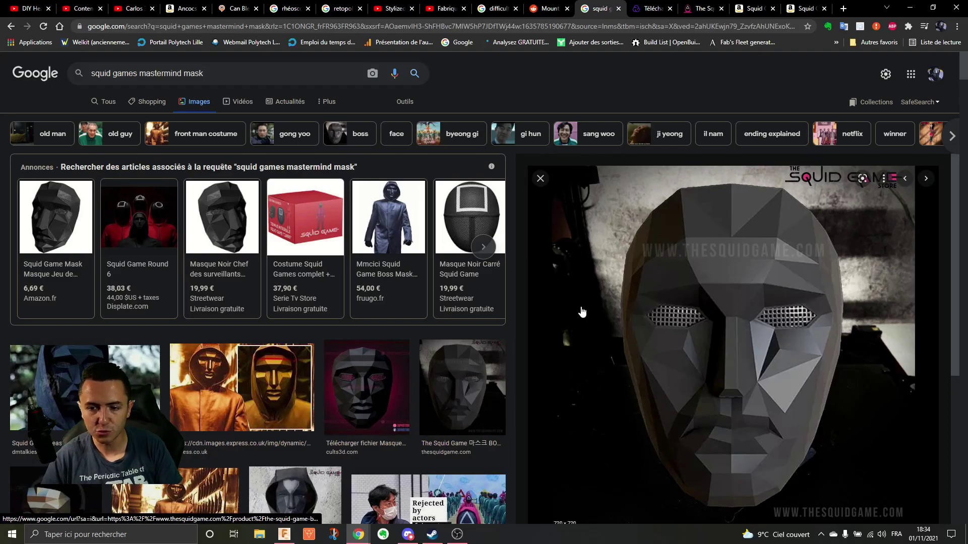
Step: Compare the hooded mask pictures and bring up the save options for The Squid Game Store's front-view boss mask image
click(104, 393)
scroll(663, 192, up, 2)
scroll(762, 204, down, 3)
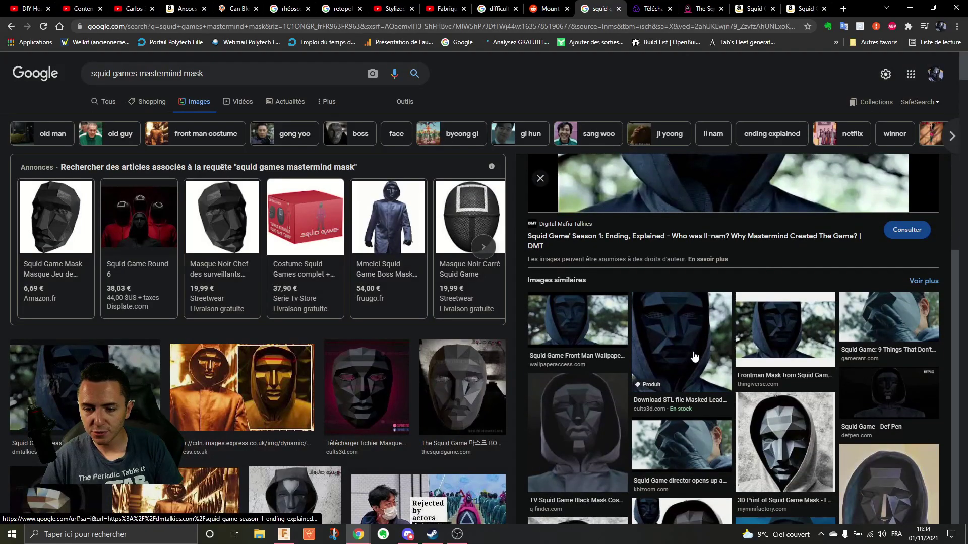
click(579, 398)
scroll(706, 322, up, 2)
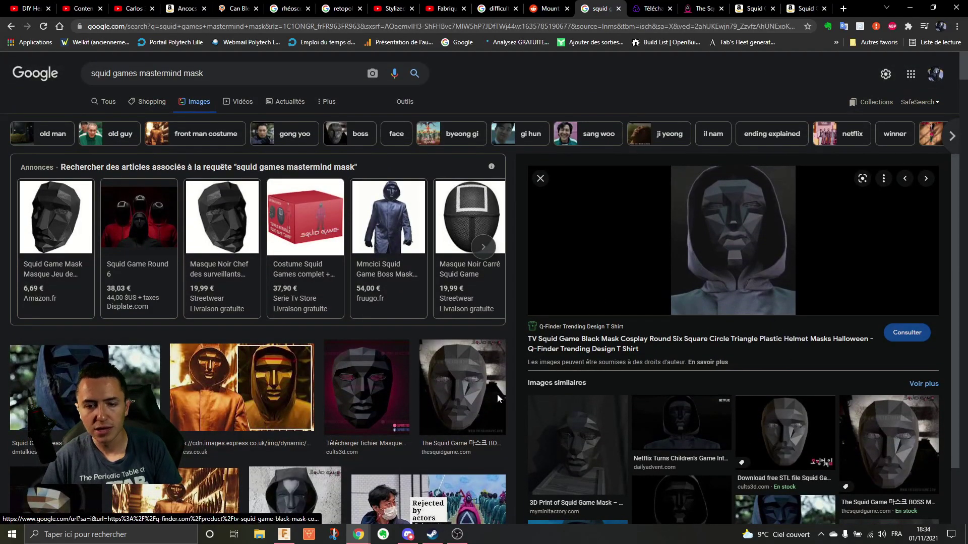
click(462, 388)
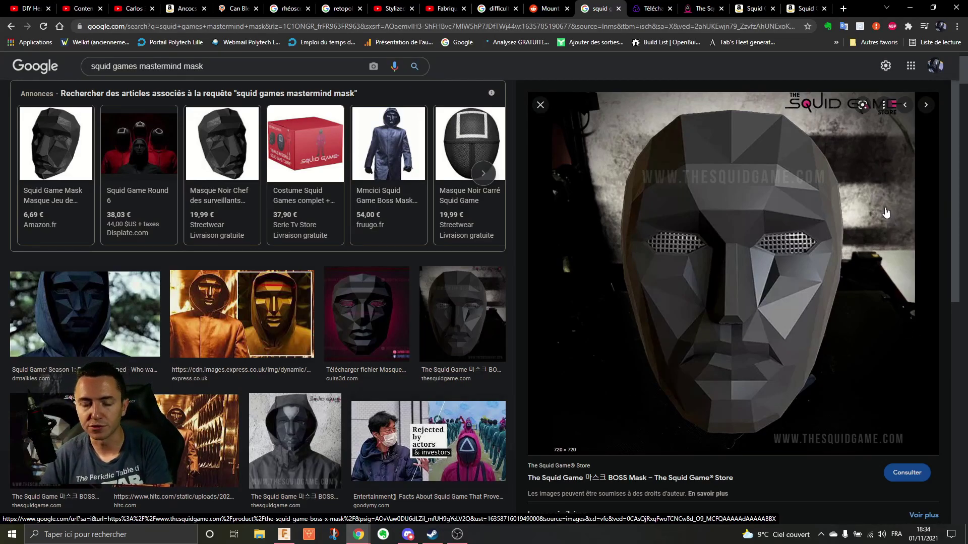
right_click(817, 217)
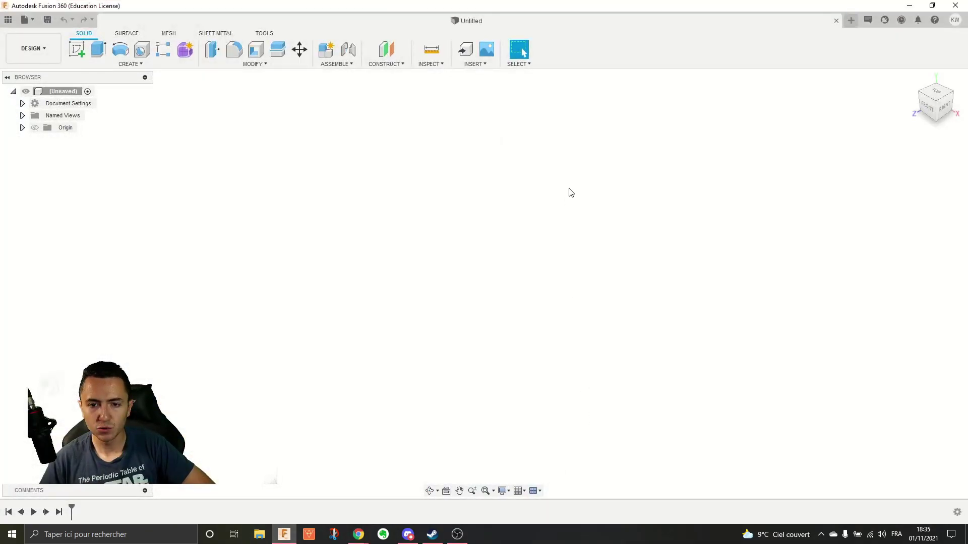
Step: Switch to Fusion 360 and insert the 3D mesh file "model" from the desktop
click(479, 64)
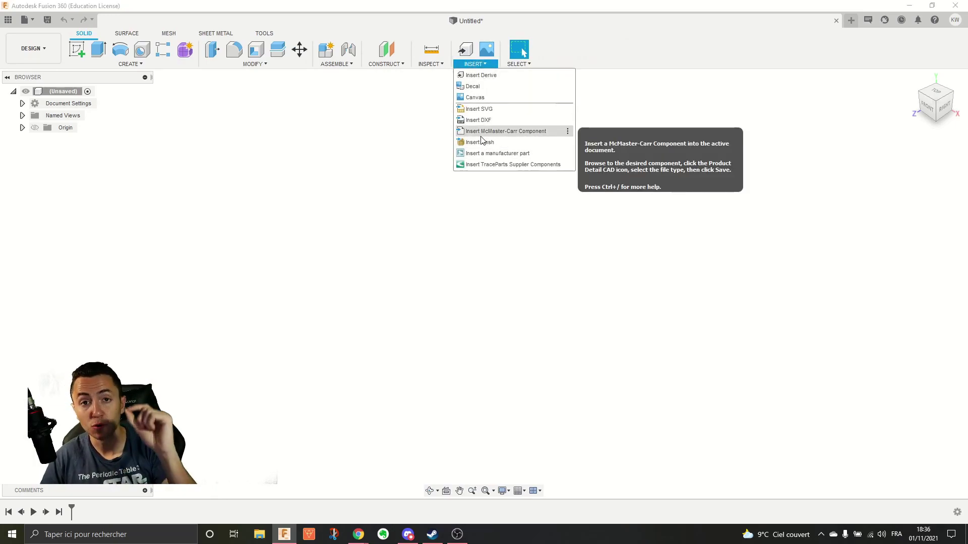
click(479, 142)
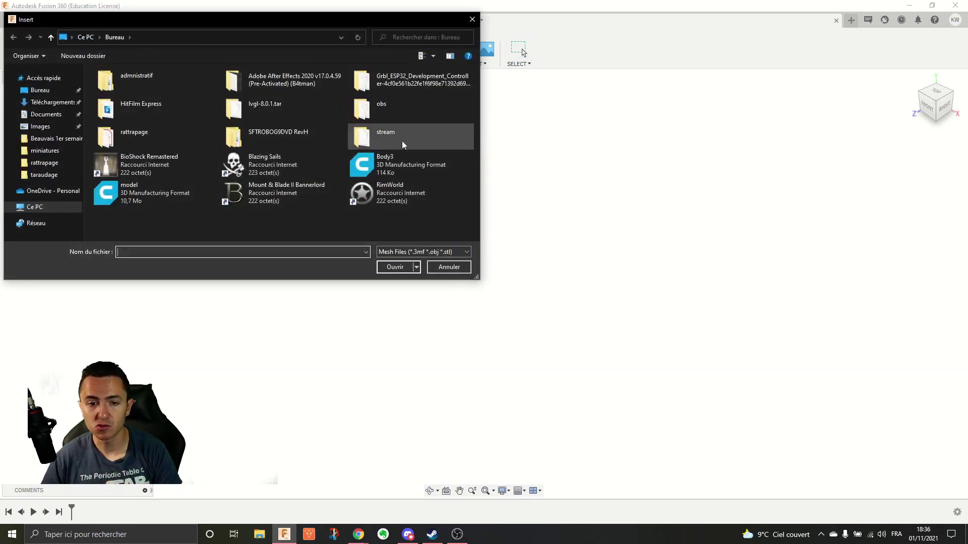
double_click(192, 208)
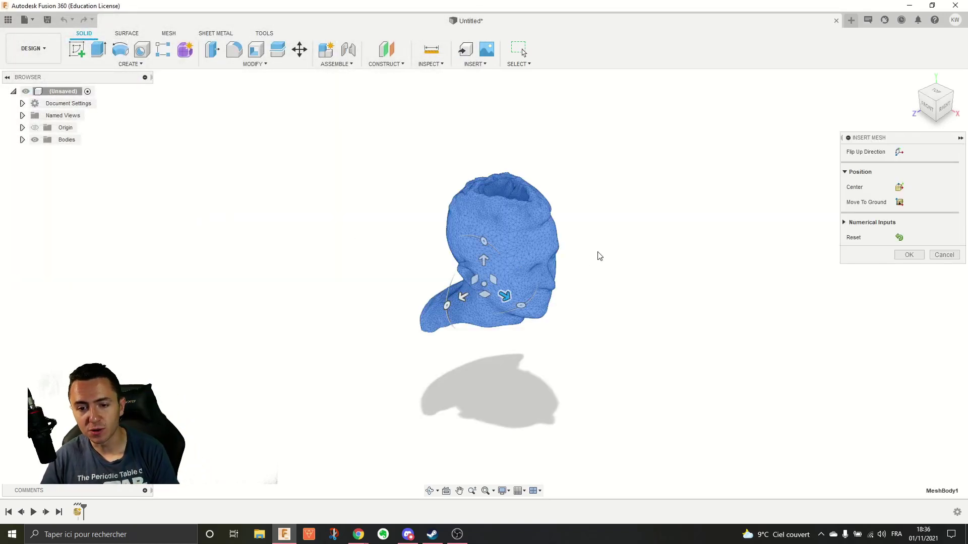
Step: Show the origin planes and shift the inserted head mesh sideways in the right view to centre the face on the origin
click(929, 108)
click(35, 127)
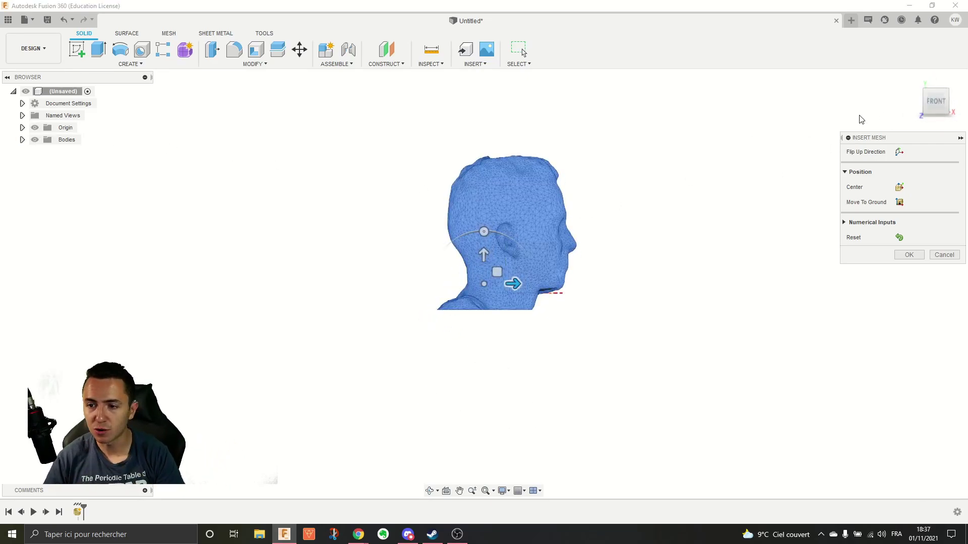
click(955, 103)
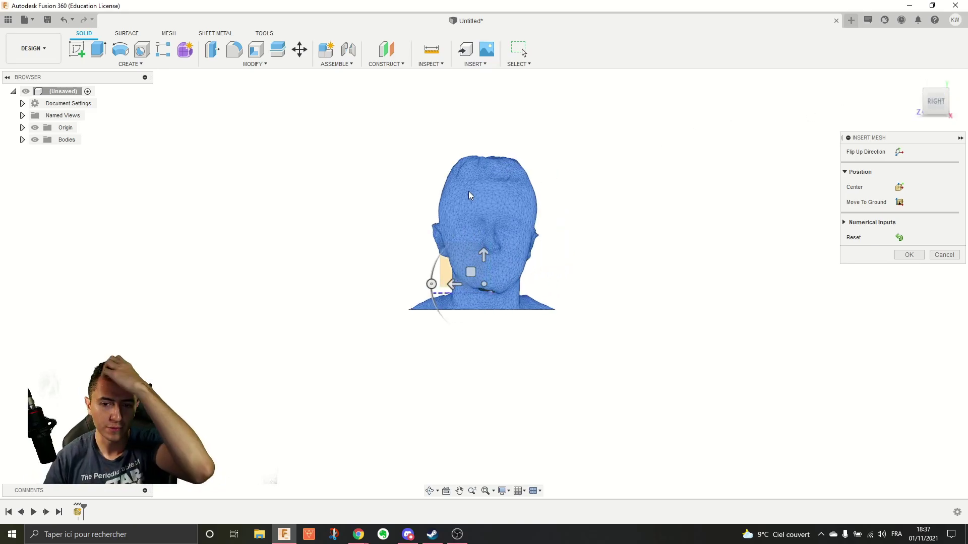
scroll(443, 252, up, 5)
mouse_move(501, 339)
mouse_down()
mouse_move(493, 338)
mouse_move(512, 336)
mouse_up()
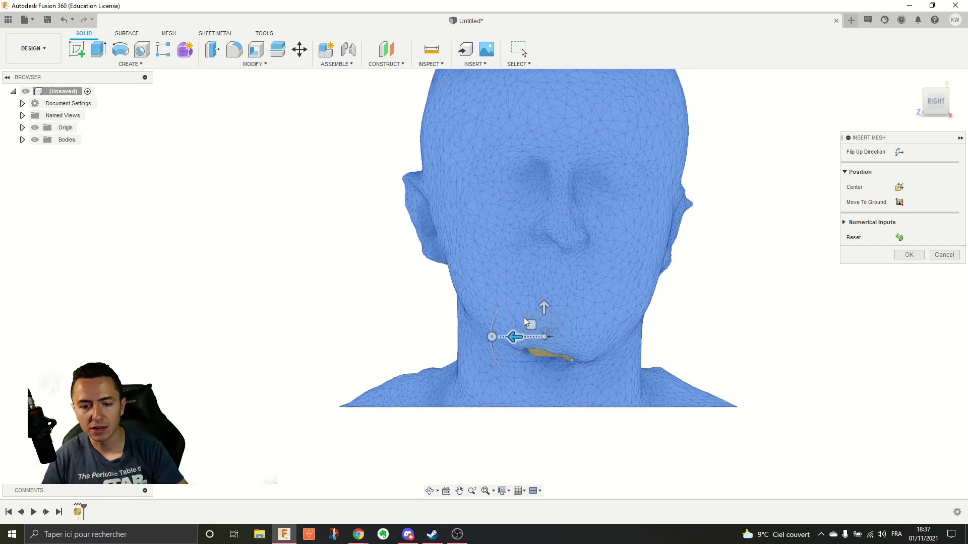
scroll(532, 267, down, 5)
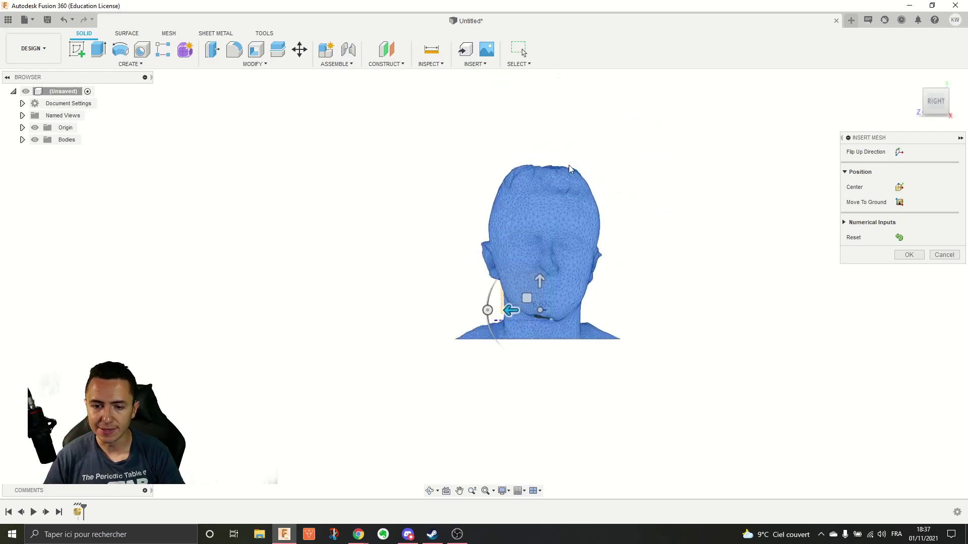
key(Return)
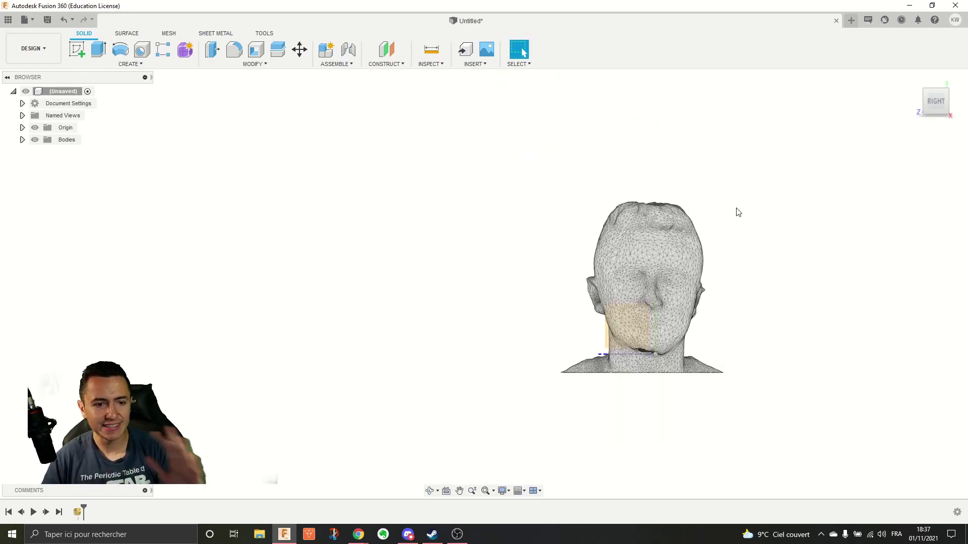
click(485, 62)
click(484, 86)
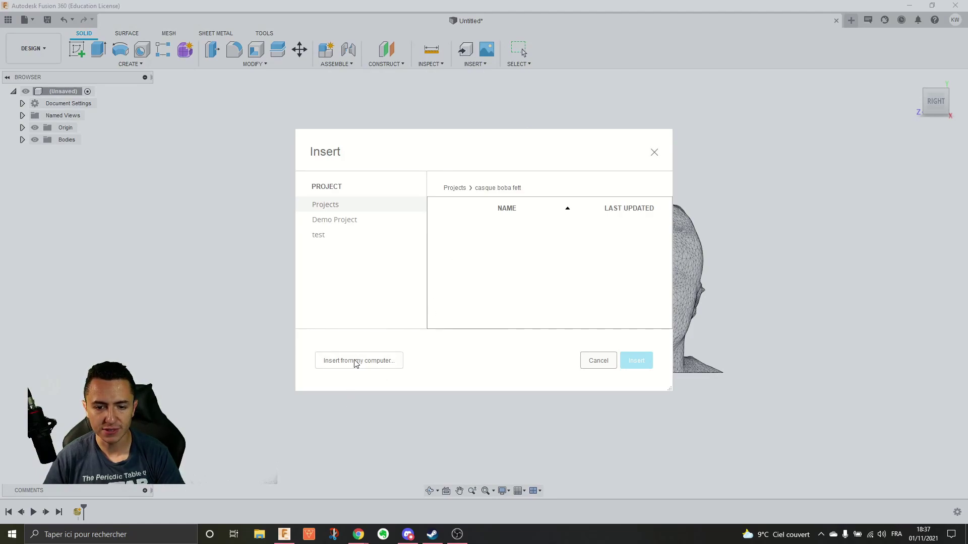
click(655, 152)
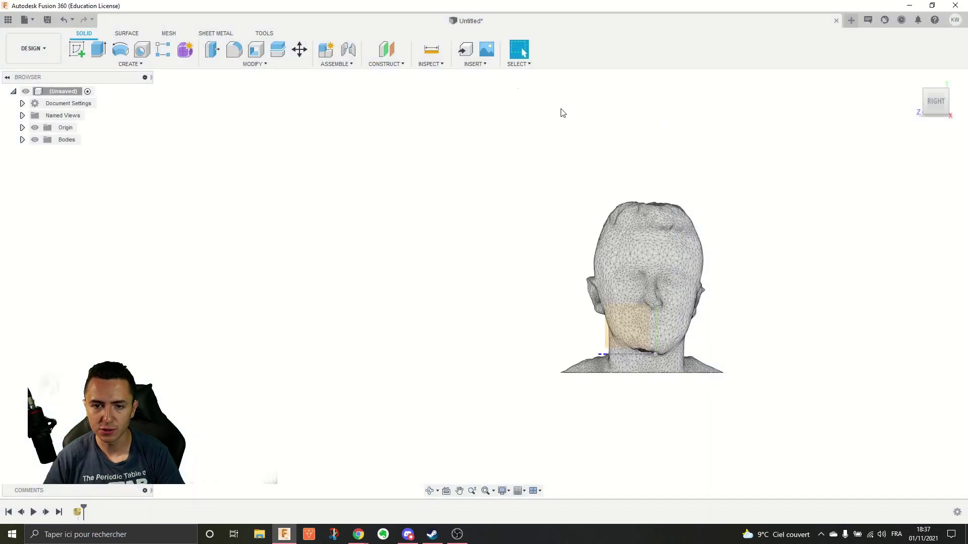
Step: Insert the The-Squid-Game-Boss-Mask-polygon image from the computer as a canvas on the YZ plane
click(487, 53)
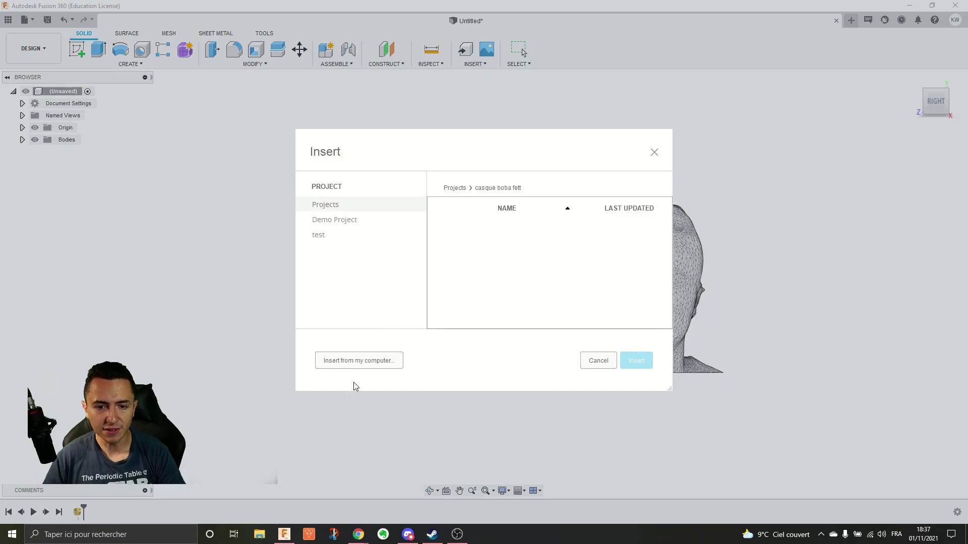
click(358, 361)
double_click(293, 193)
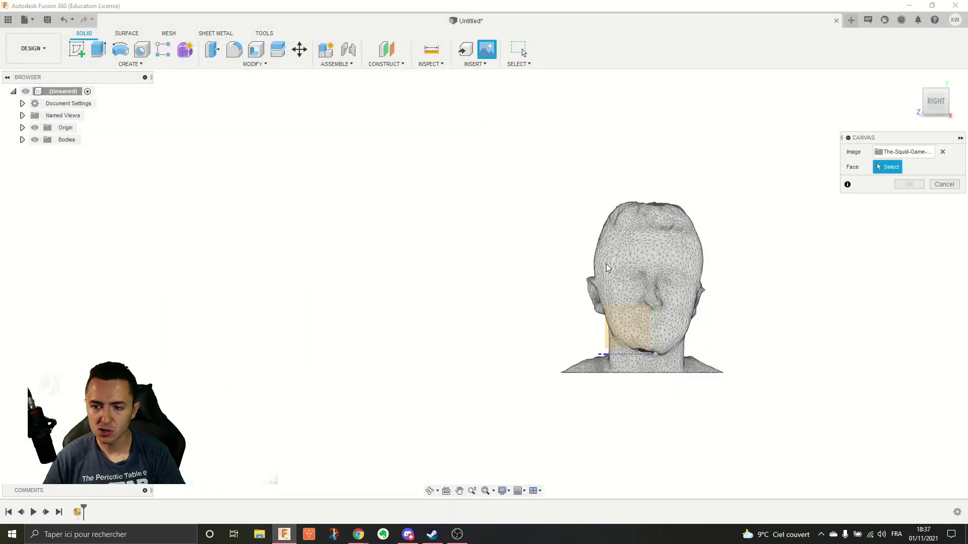
click(633, 325)
Step: Align the mask canvas with the face of the head mesh, ending at X distance 1.079 mm and Y distance 0.00 mm
drag(630, 329, 580, 297)
drag(634, 333, 637, 272)
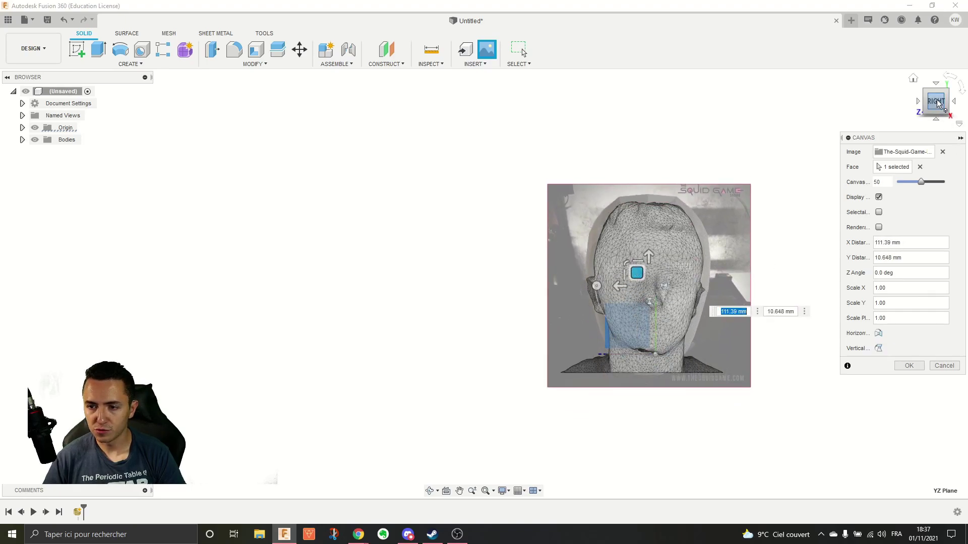
scroll(590, 278, up, 6)
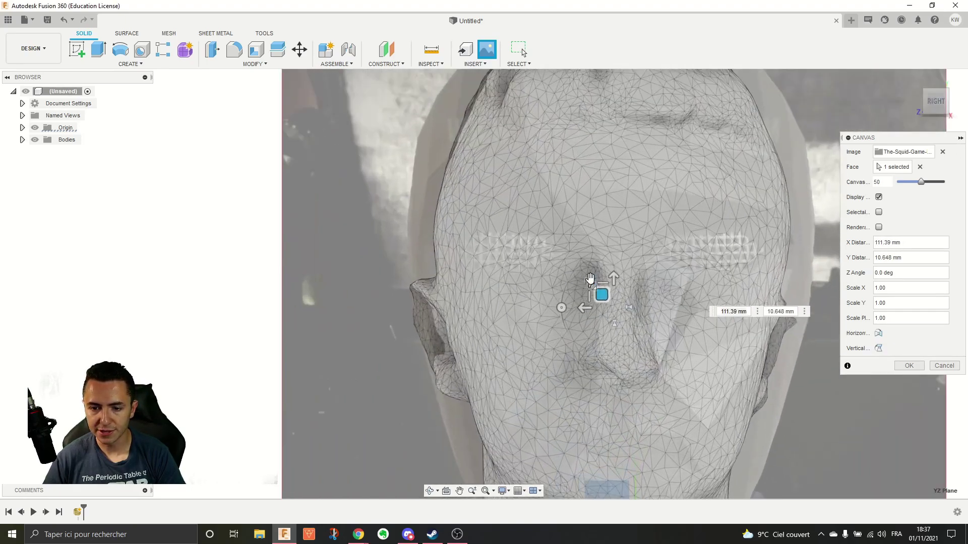
drag(590, 279, 607, 266)
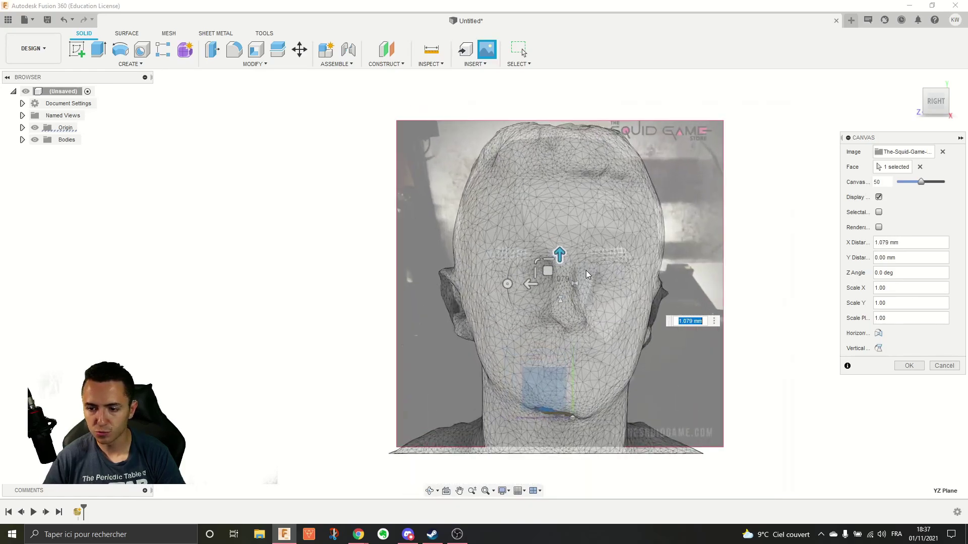
click(909, 365)
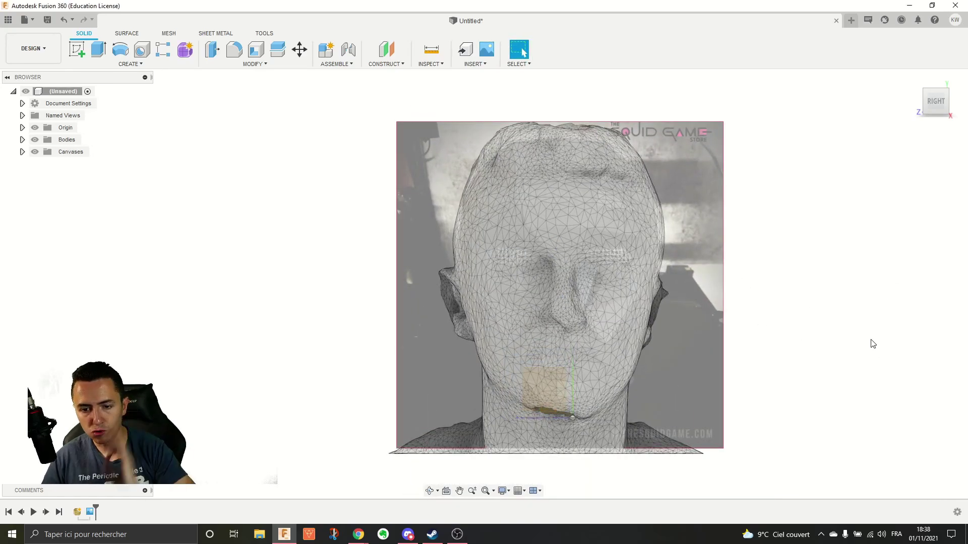
Step: Hide the head mesh body and raise the opacity of the Squid Game mask canvas to 81
click(22, 139)
click(44, 151)
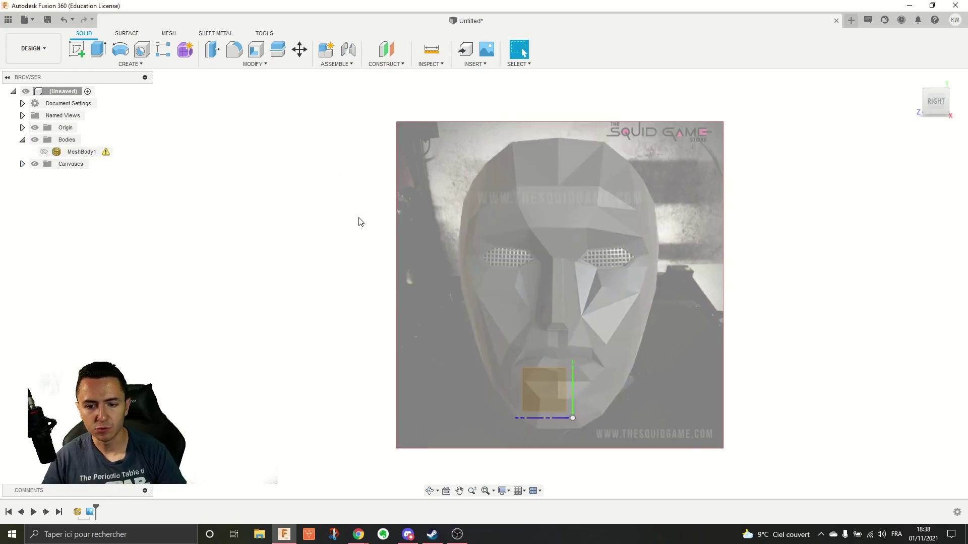
click(22, 163)
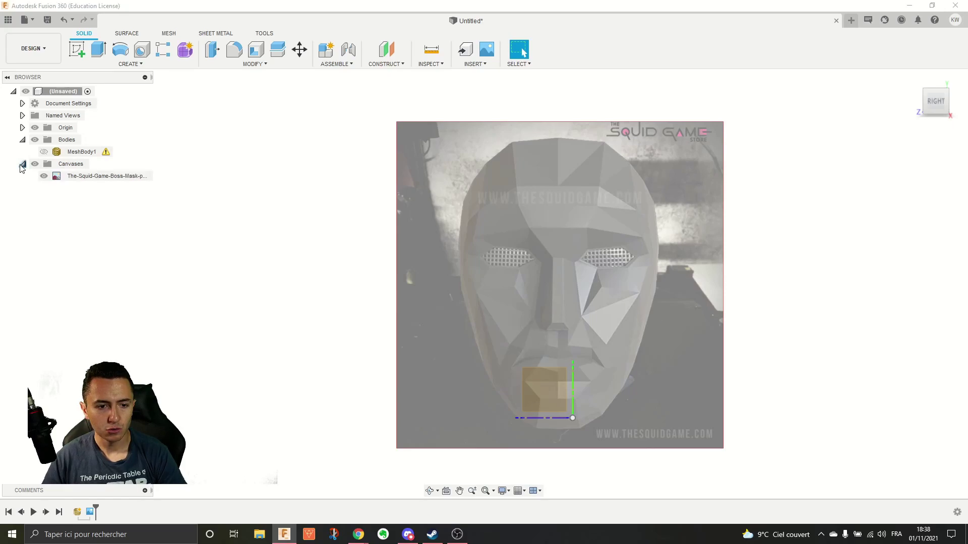
click(96, 177)
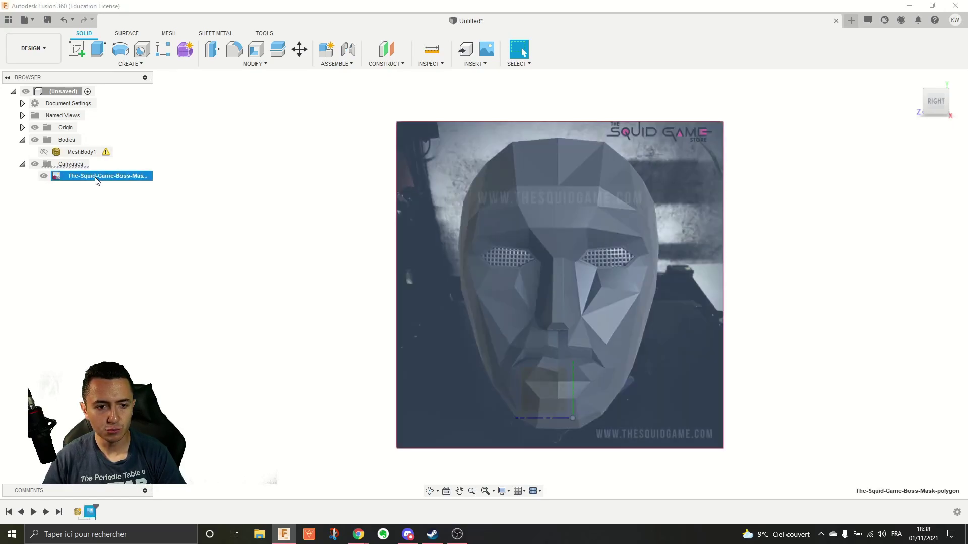
right_click(96, 179)
click(121, 196)
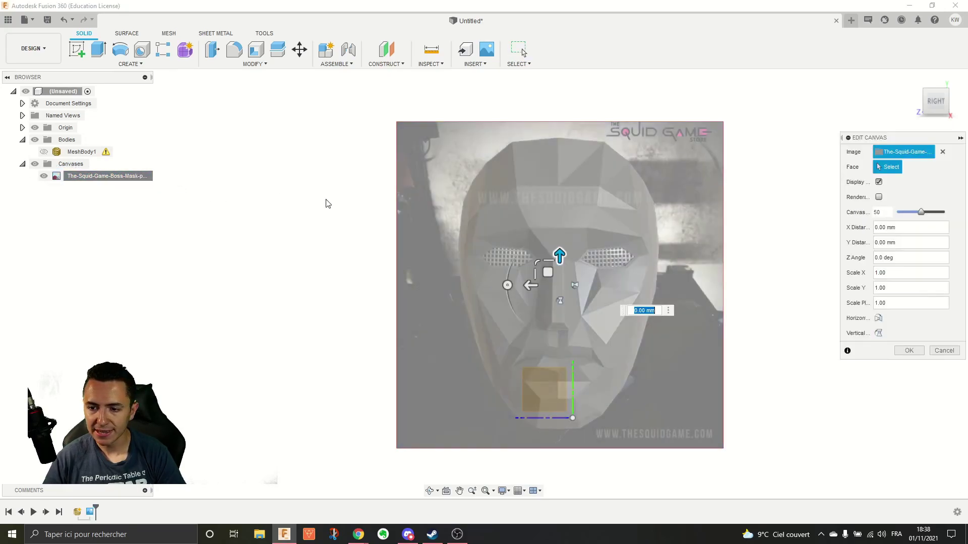
drag(923, 217, 940, 212)
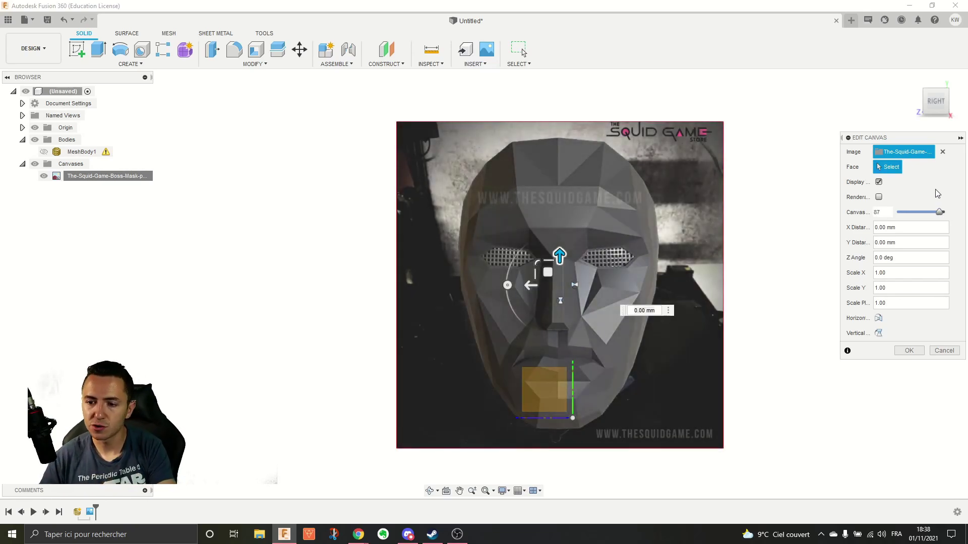
scroll(598, 313, up, 3)
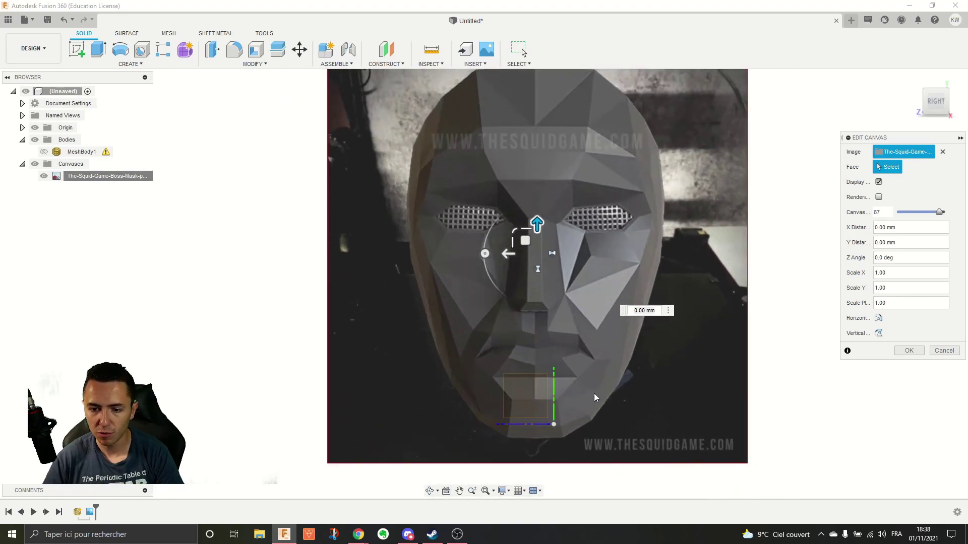
scroll(596, 433, up, 2)
scroll(571, 246, down, 5)
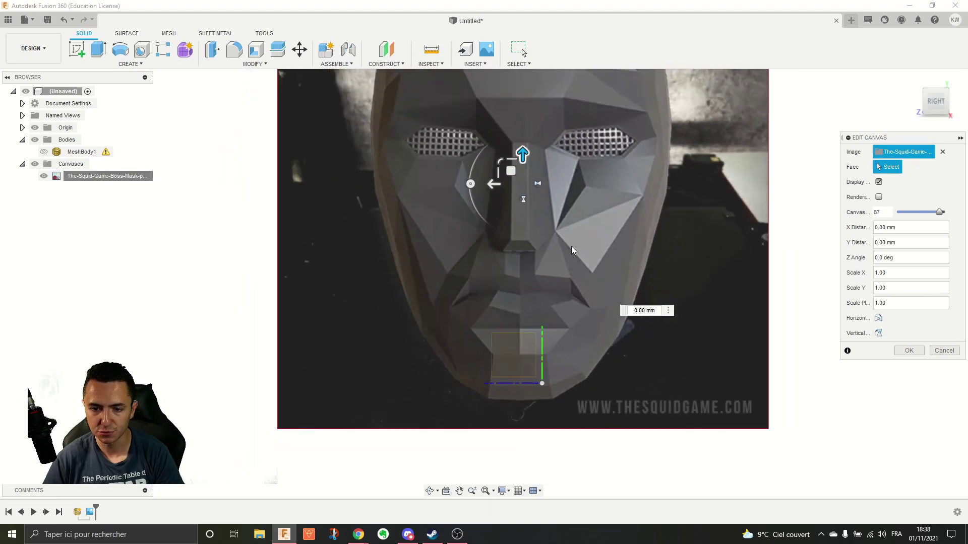
scroll(535, 91, up, 4)
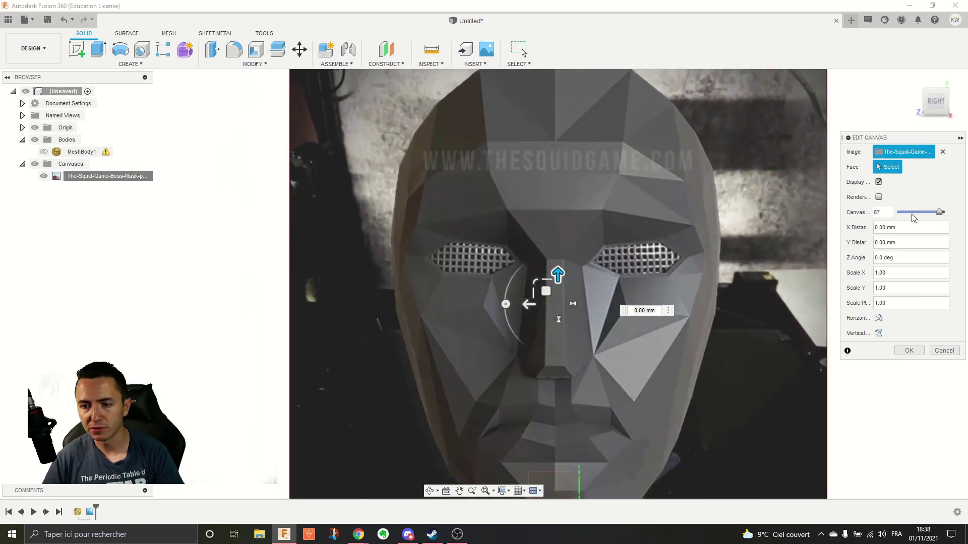
mouse_move(939, 212)
mouse_down()
mouse_move(900, 214)
mouse_move(938, 214)
mouse_up()
click(909, 350)
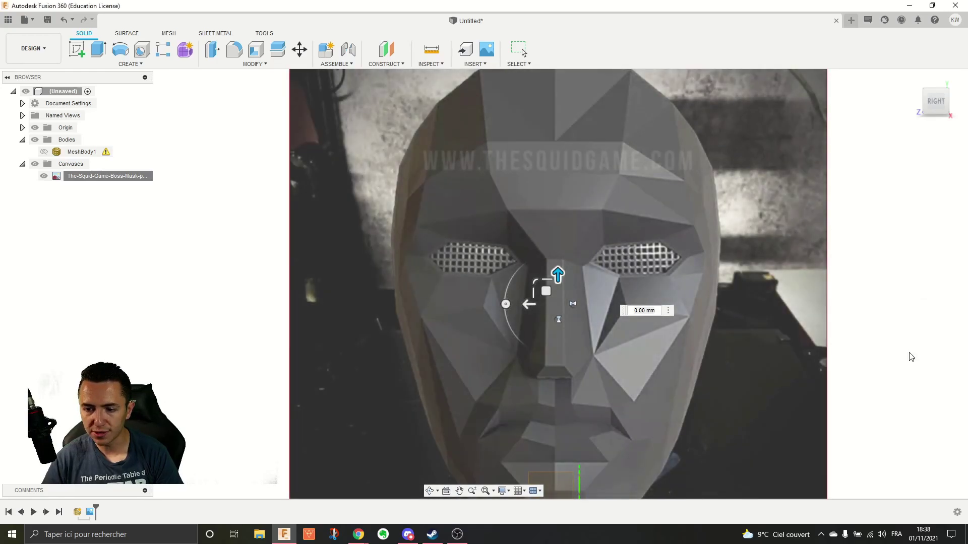
Step: Create a form to start T-spline modelling over the mask canvas
scroll(895, 329, down, 3)
scroll(938, 409, up, 3)
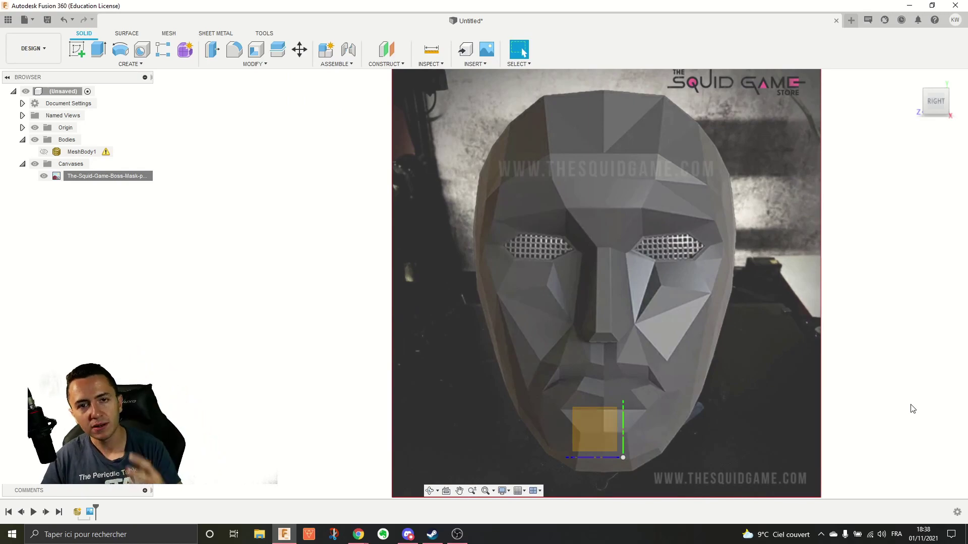
click(185, 50)
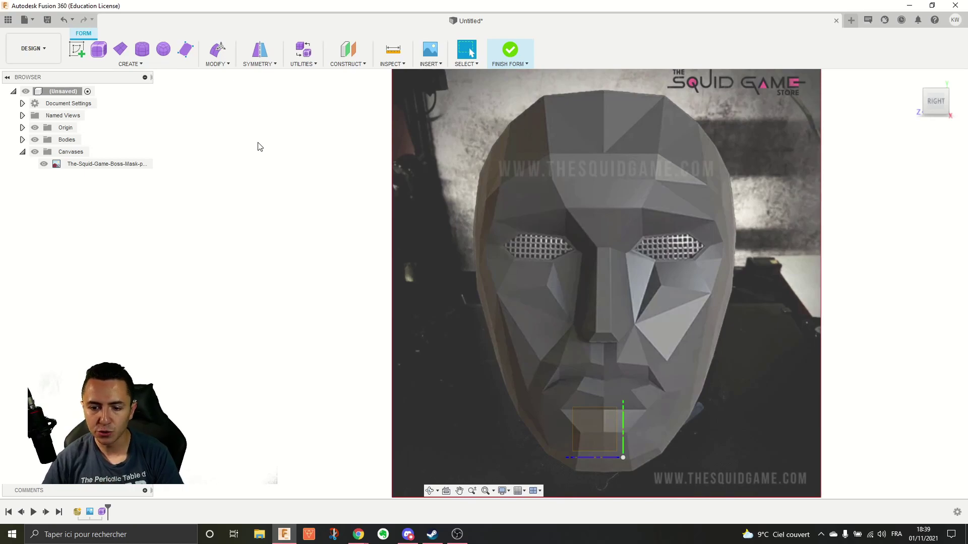
Step: Shift the mask canvas sideways to a Y distance of -13.216 mm so the face's centreline meets the vertical origin axis
scroll(433, 135, down, 2)
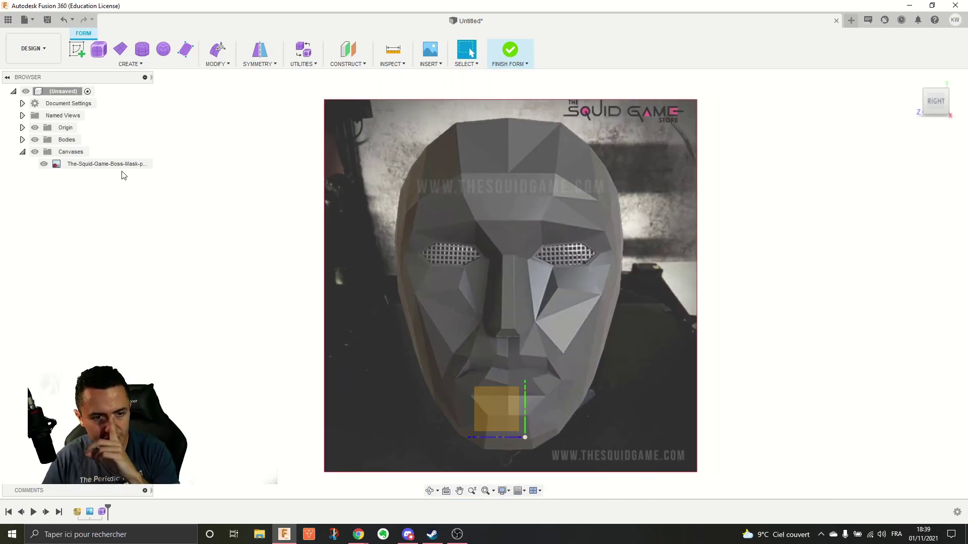
click(103, 164)
right_click(103, 164)
click(126, 195)
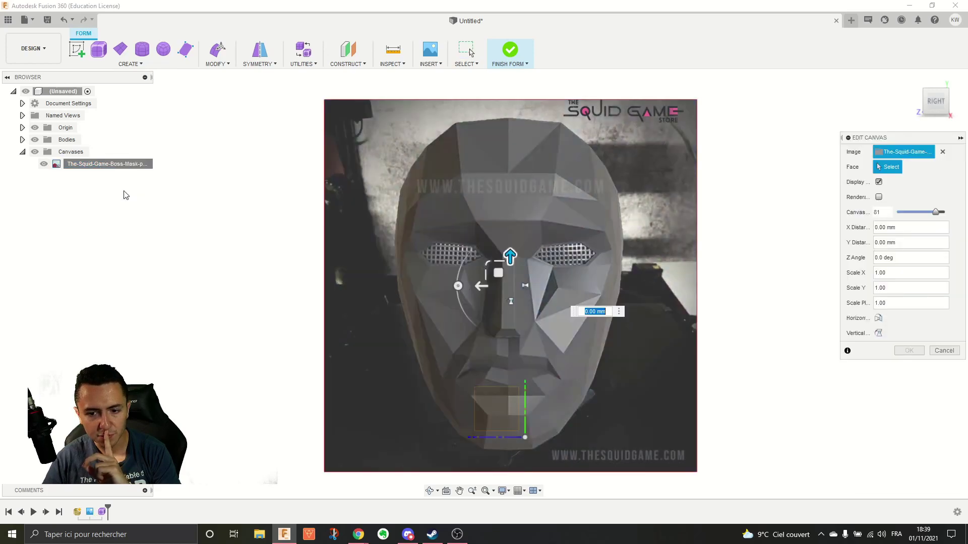
mouse_move(478, 284)
mouse_down()
mouse_move(490, 286)
mouse_move(489, 302)
mouse_up()
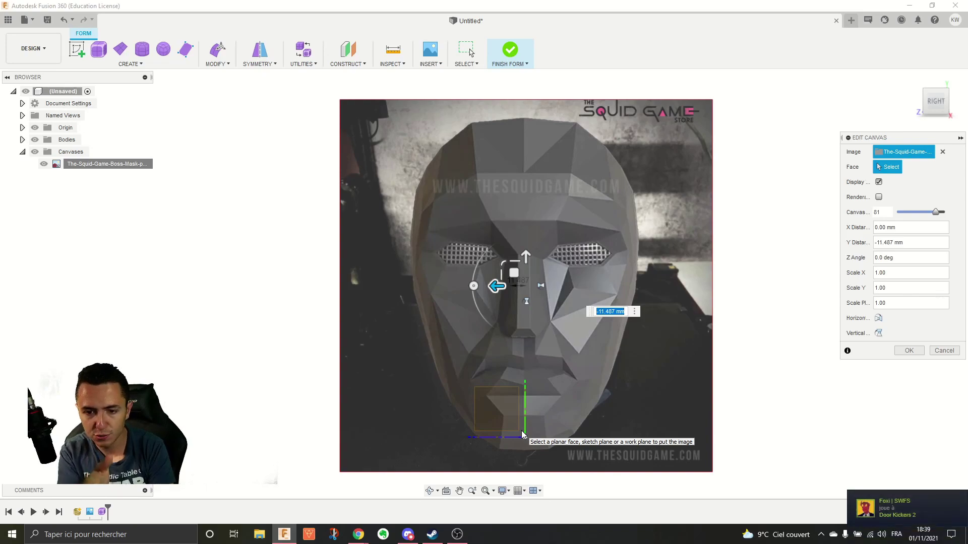
scroll(519, 381, up, 5)
scroll(532, 381, down, 3)
mouse_move(504, 252)
mouse_down()
mouse_move(492, 253)
mouse_move(509, 255)
mouse_move(507, 263)
mouse_up()
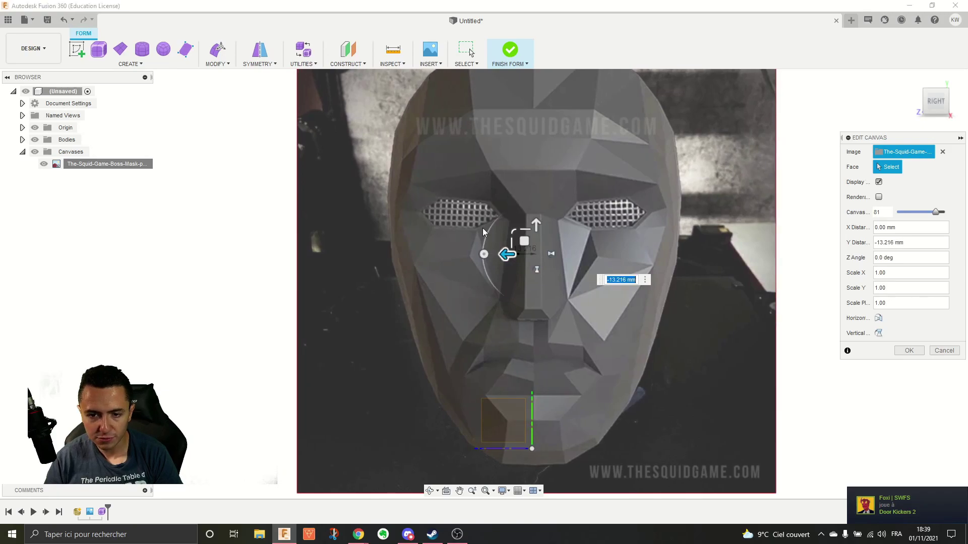
scroll(483, 229, down, 3)
click(910, 351)
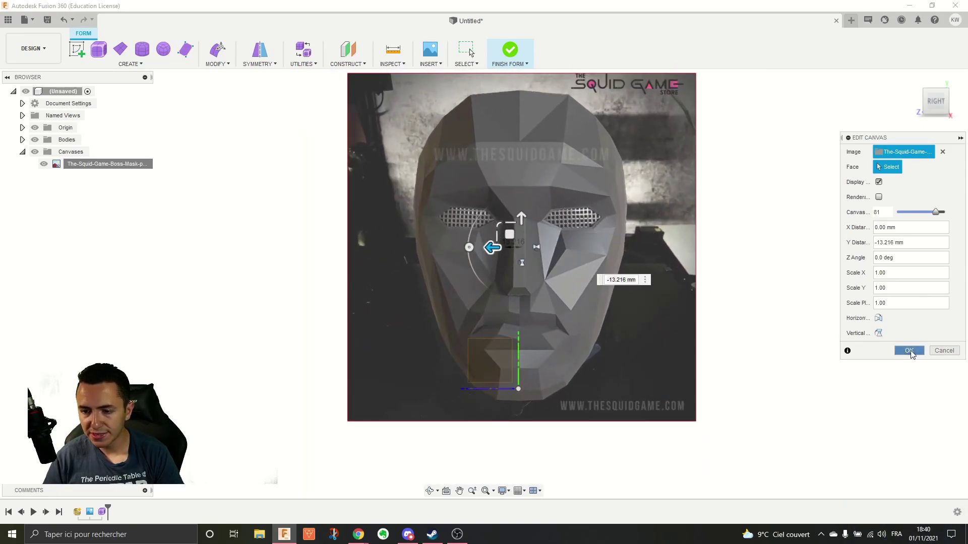
Step: Show the head mesh briefly to compare it with the shifted mask canvas, and hide it again
scroll(709, 238, down, 2)
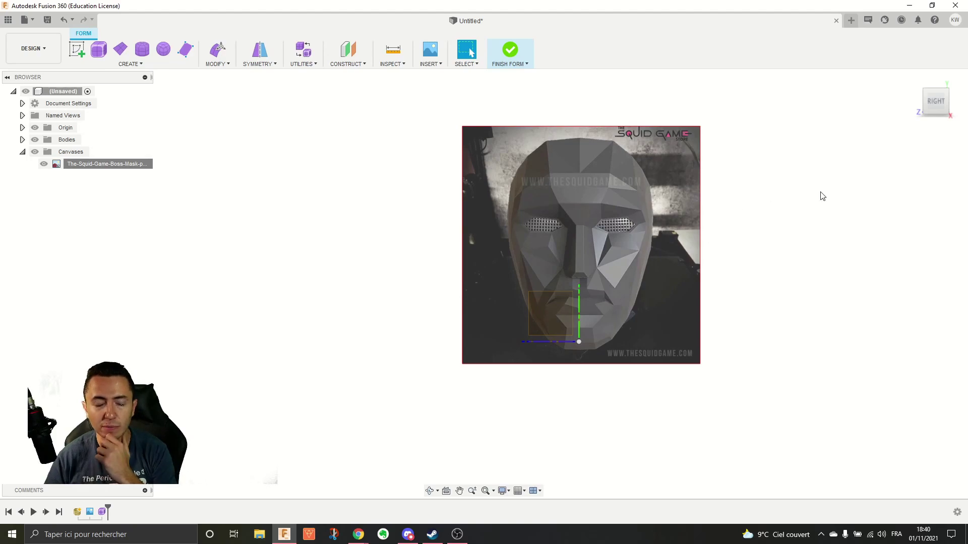
scroll(728, 183, up, 3)
scroll(605, 206, down, 1)
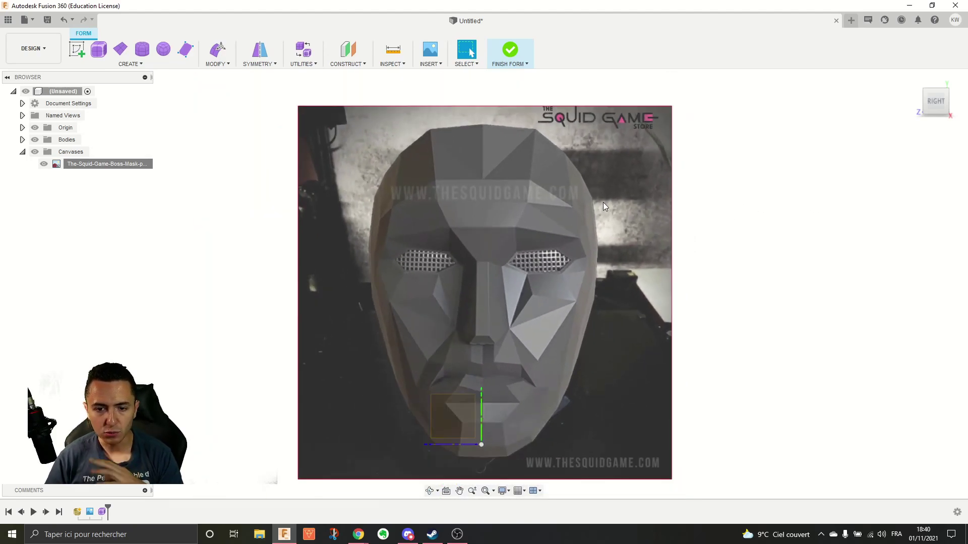
click(22, 140)
click(45, 152)
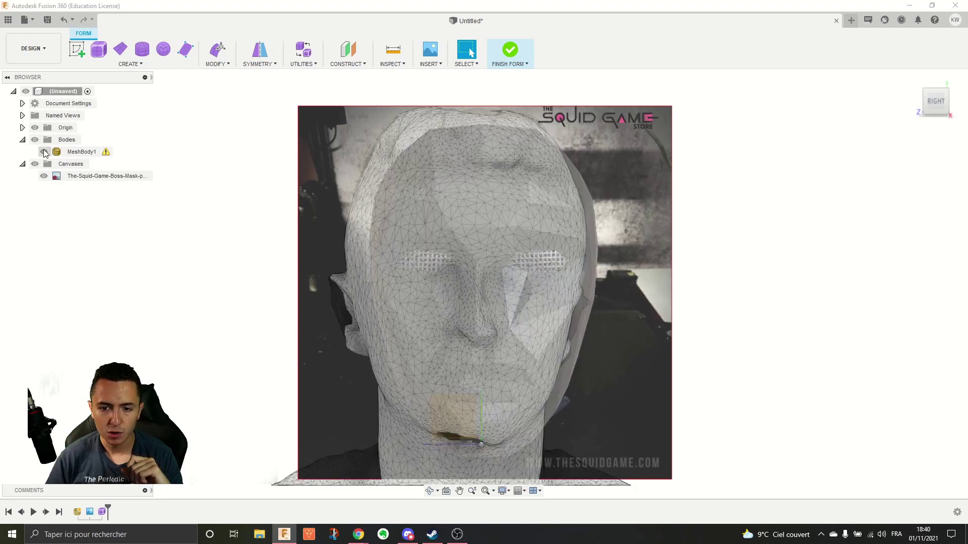
click(45, 152)
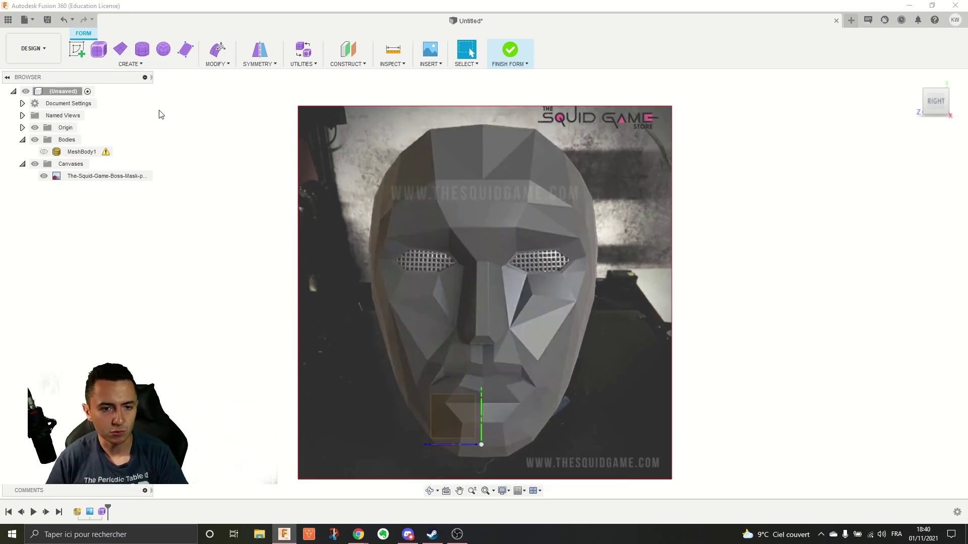
Step: Set the T-spline display mode to Box Display
scroll(497, 238, down, 2)
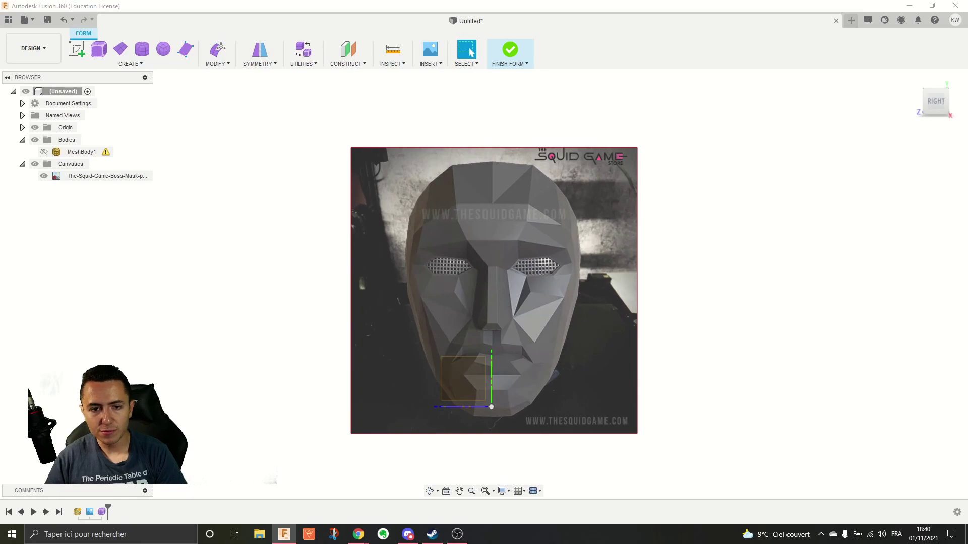
click(305, 64)
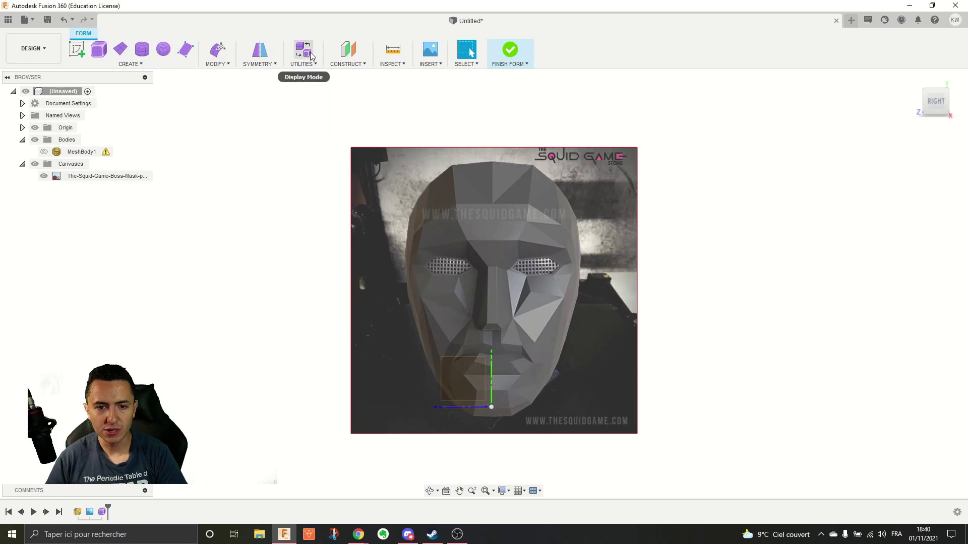
click(306, 50)
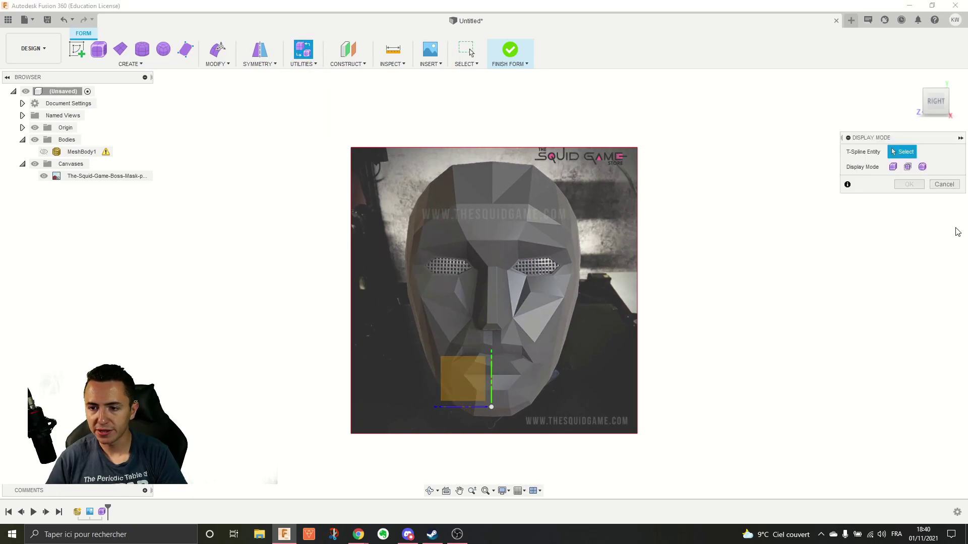
click(892, 166)
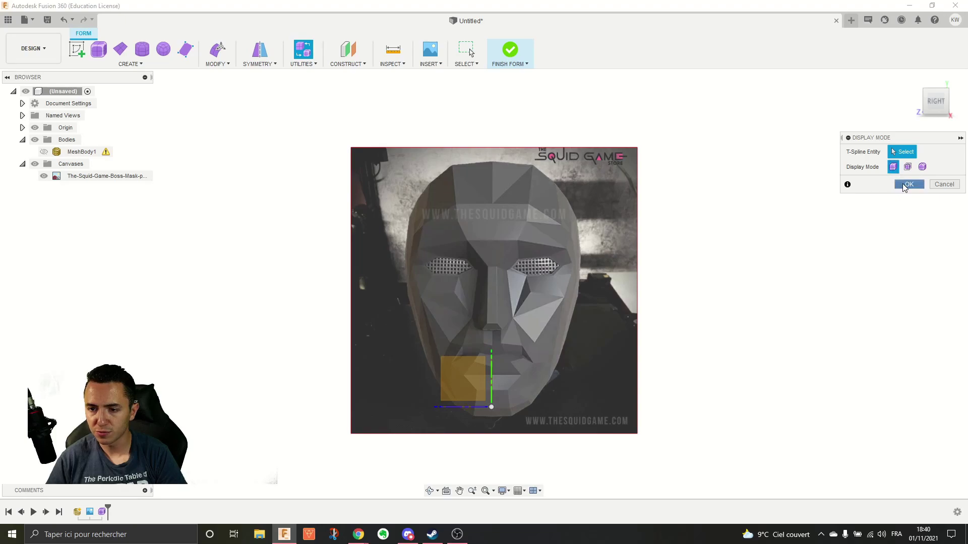
click(907, 184)
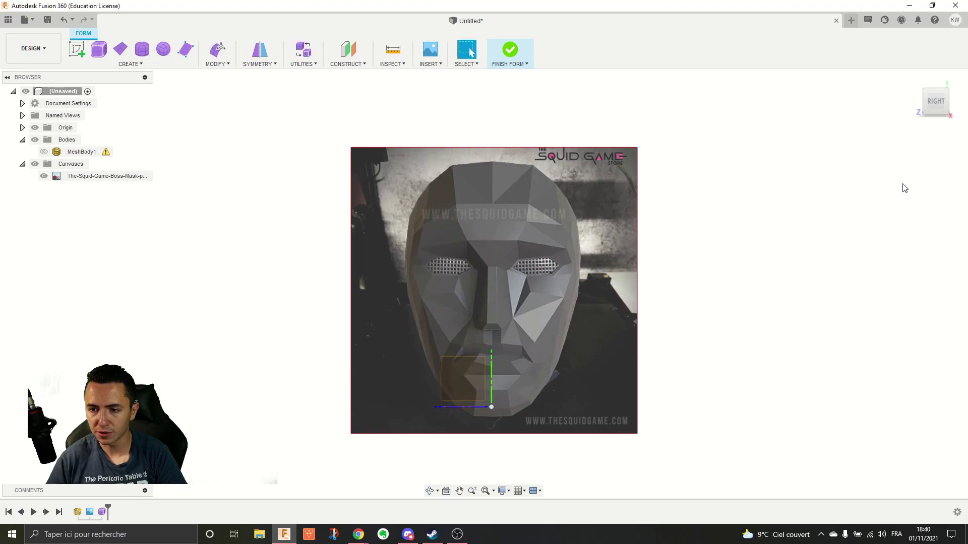
click(305, 53)
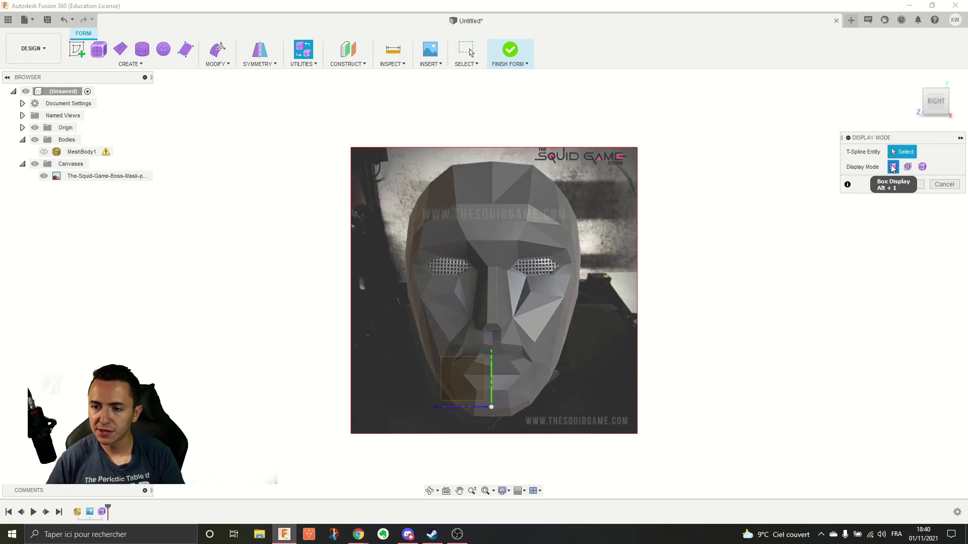
click(908, 185)
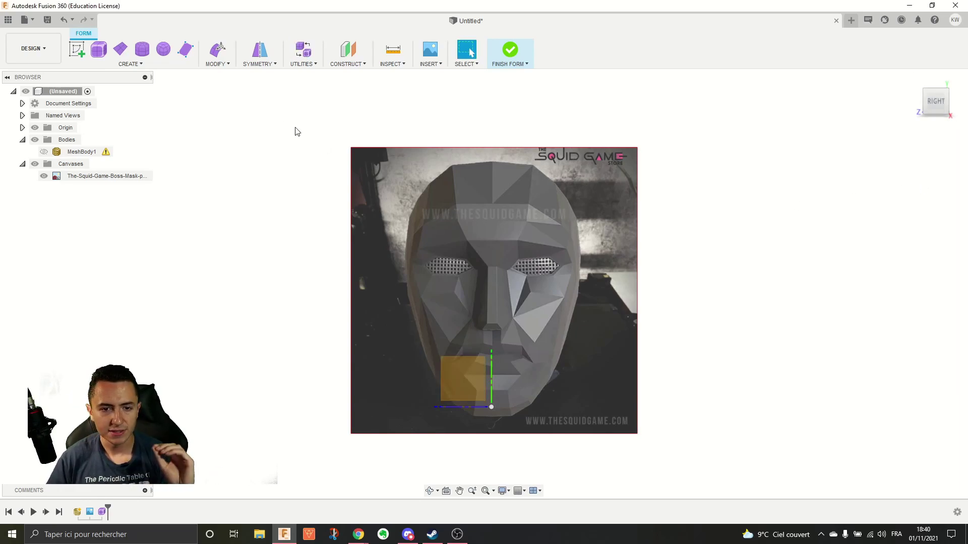
click(185, 49)
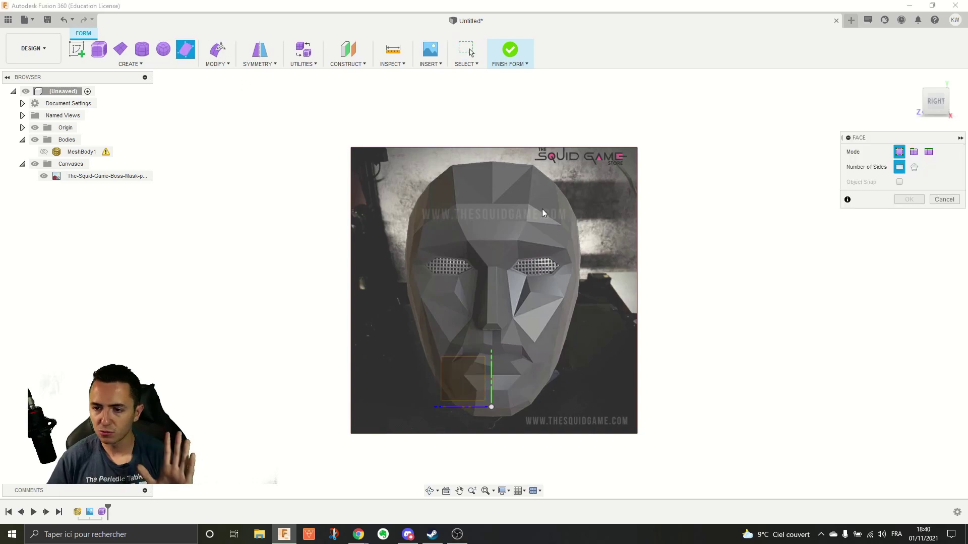
click(915, 168)
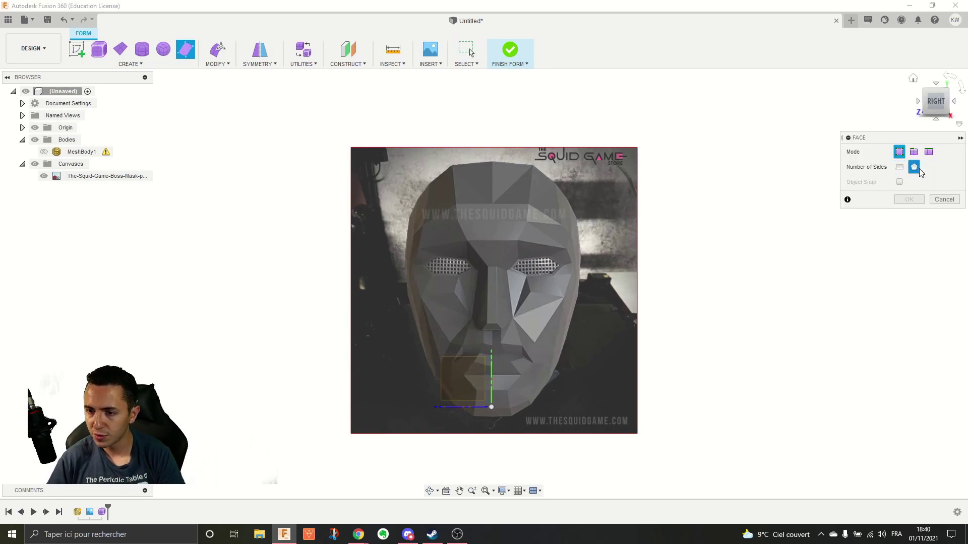
scroll(620, 288, down, 2)
scroll(455, 187, up, 4)
key(Escape)
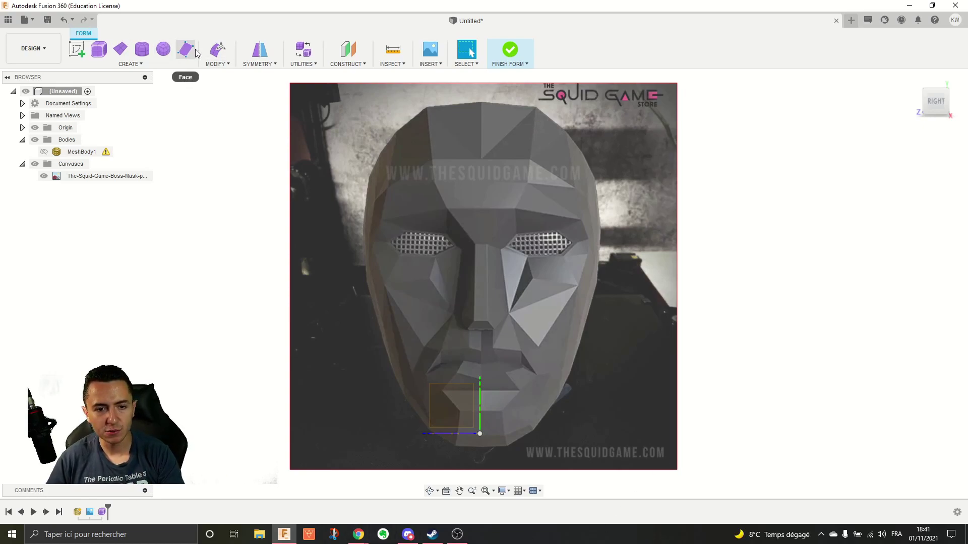
Step: Draw a single four-sided face with the Face tool in the empty area beside the mask canvas
click(131, 64)
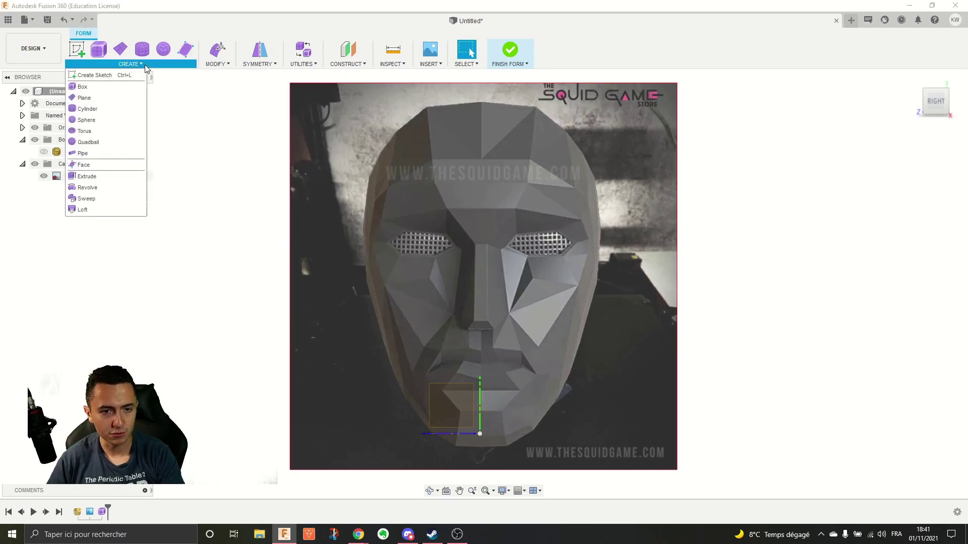
click(185, 49)
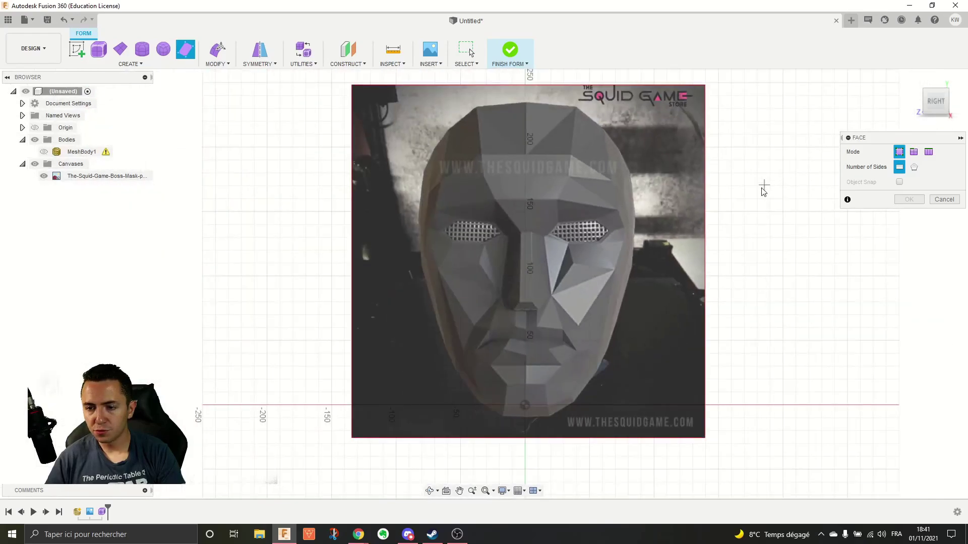
click(739, 178)
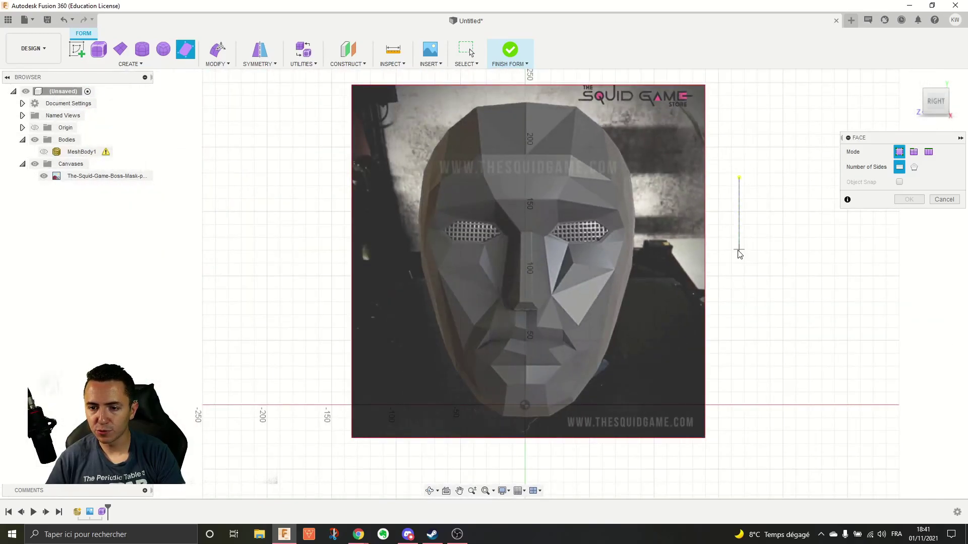
click(739, 258)
click(818, 318)
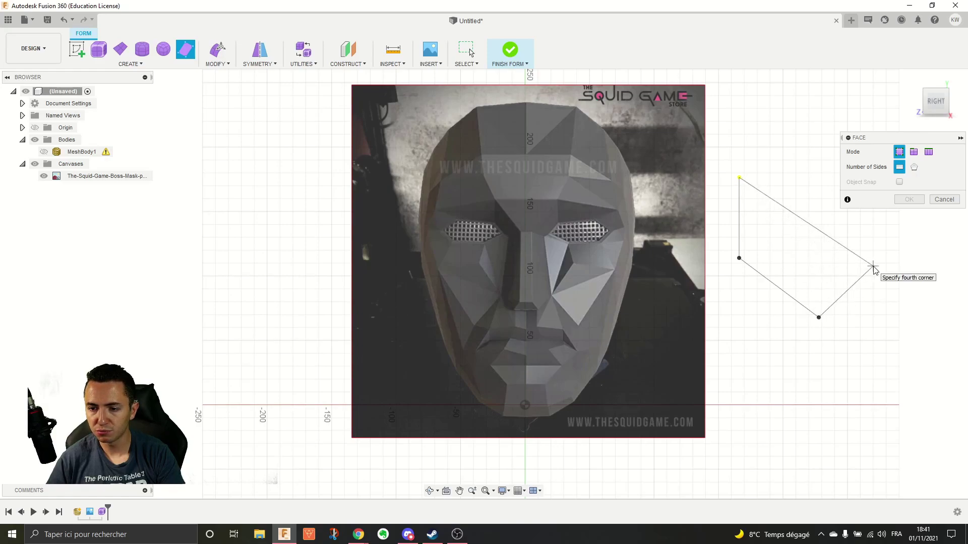
click(841, 233)
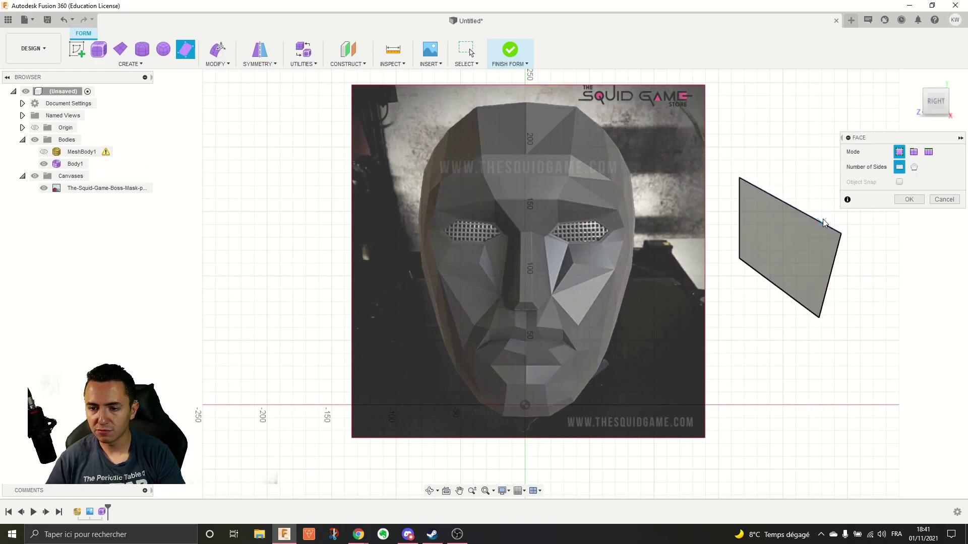
Step: Draw a nine-sided concave face in the empty area below the four-sided face, using the multi-sided option of the Face tool
scroll(822, 272, down, 2)
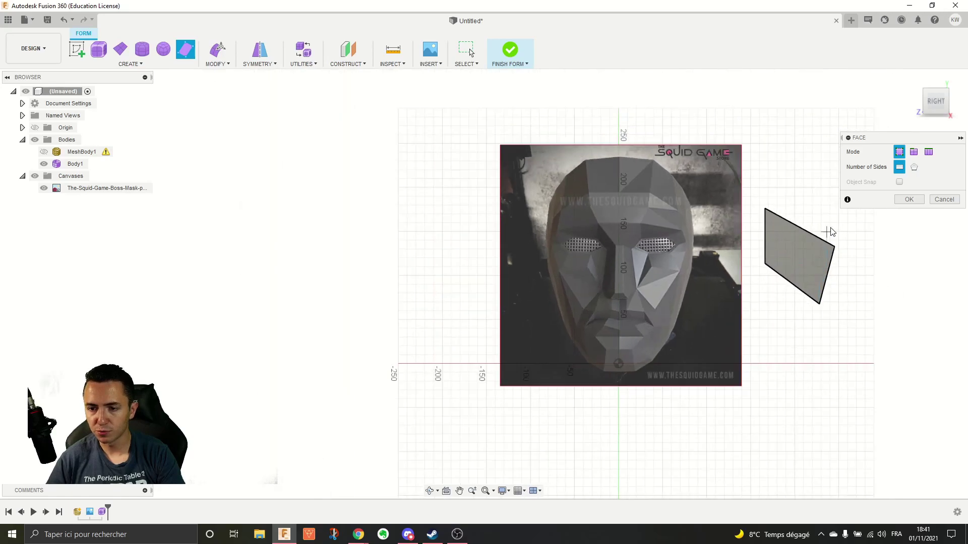
scroll(835, 227, up, 5)
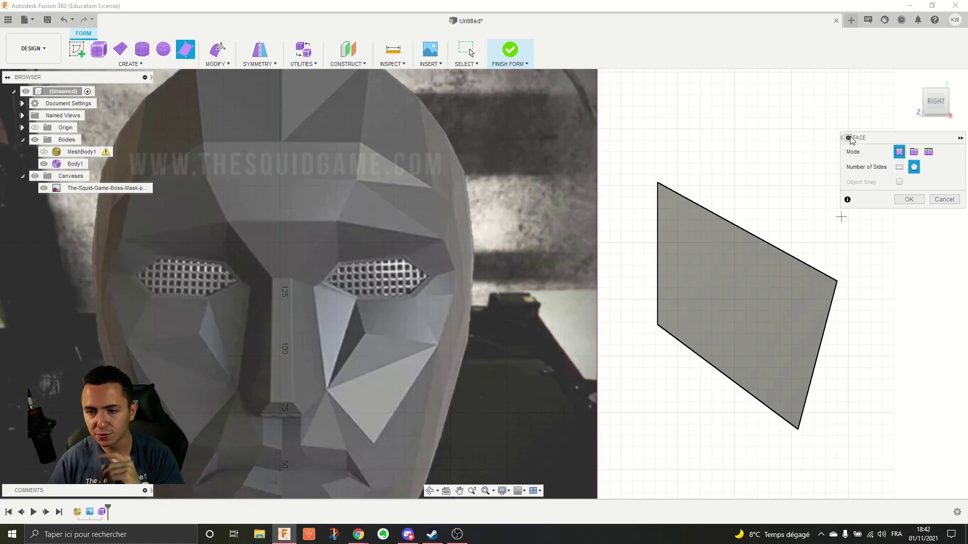
scroll(785, 141, down, 5)
scroll(735, 275, up, 4)
click(736, 270)
click(703, 325)
click(790, 386)
click(857, 359)
click(857, 329)
click(822, 305)
click(796, 347)
click(780, 288)
click(763, 260)
click(737, 270)
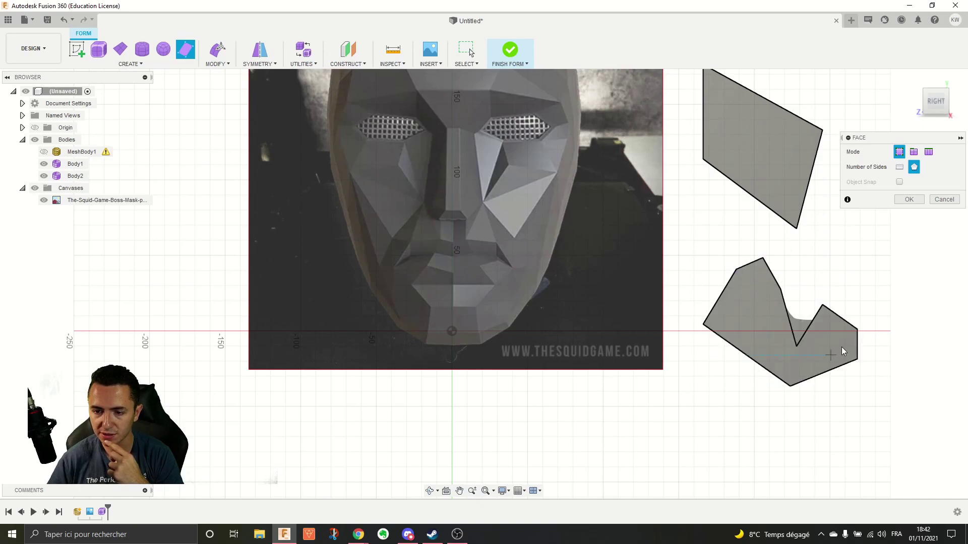
scroll(843, 351, up, 3)
scroll(799, 303, down, 3)
scroll(847, 389, up, 3)
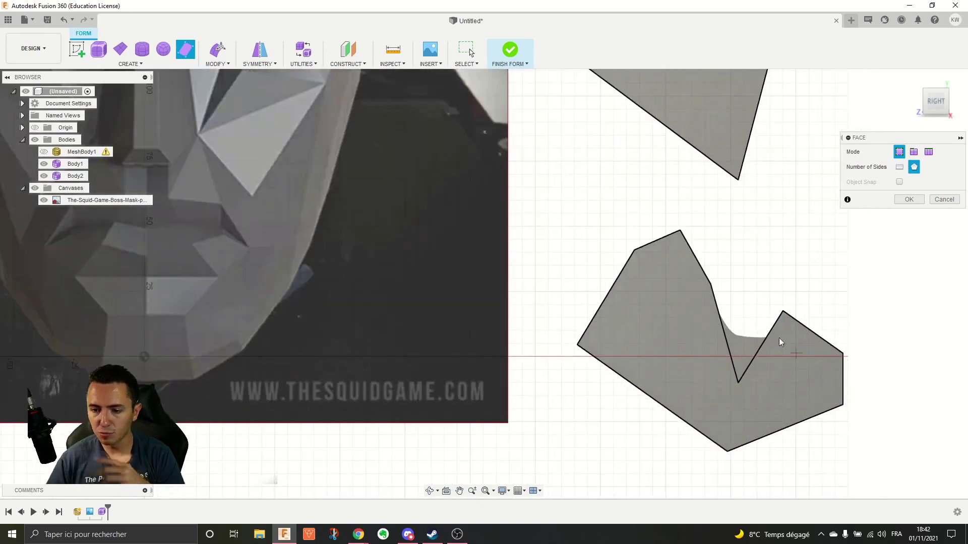
scroll(766, 356, up, 2)
click(953, 201)
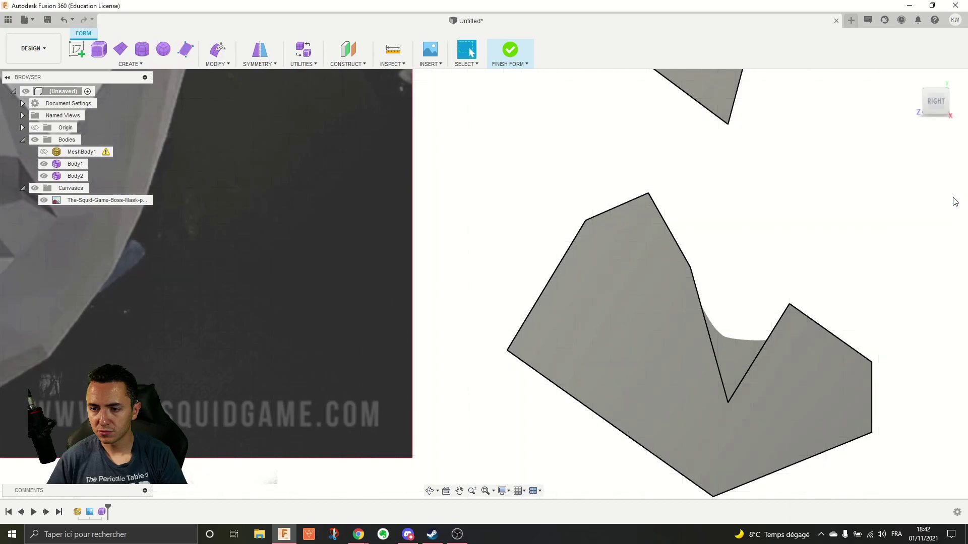
Step: Inspect the nine-sided face's concave notch at an angle and apply Box Display to that face
mouse_move(779, 329)
shift+middle_down()
mouse_move(806, 264)
mouse_move(777, 281)
mouse_move(766, 321)
shift+middle_up()
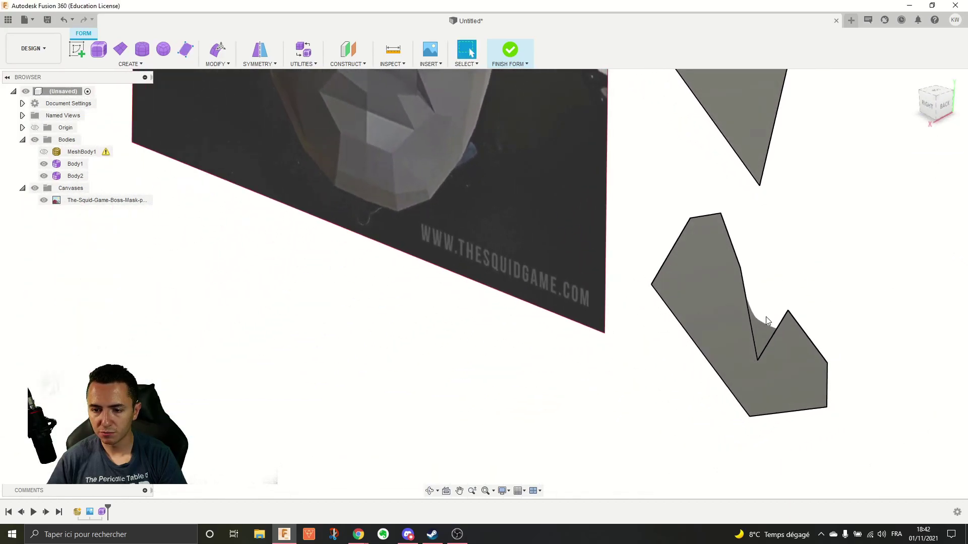
scroll(758, 336, up, 3)
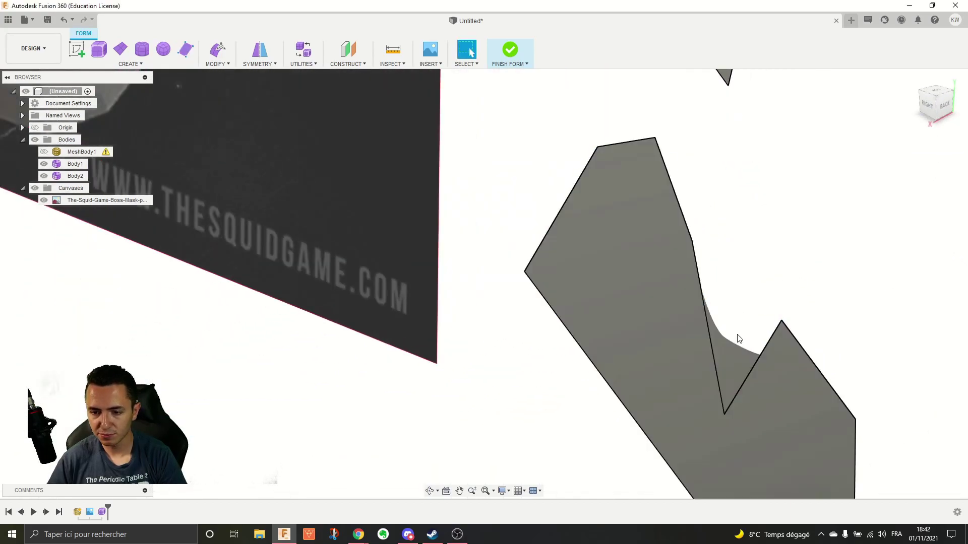
scroll(739, 339, down, 5)
click(303, 49)
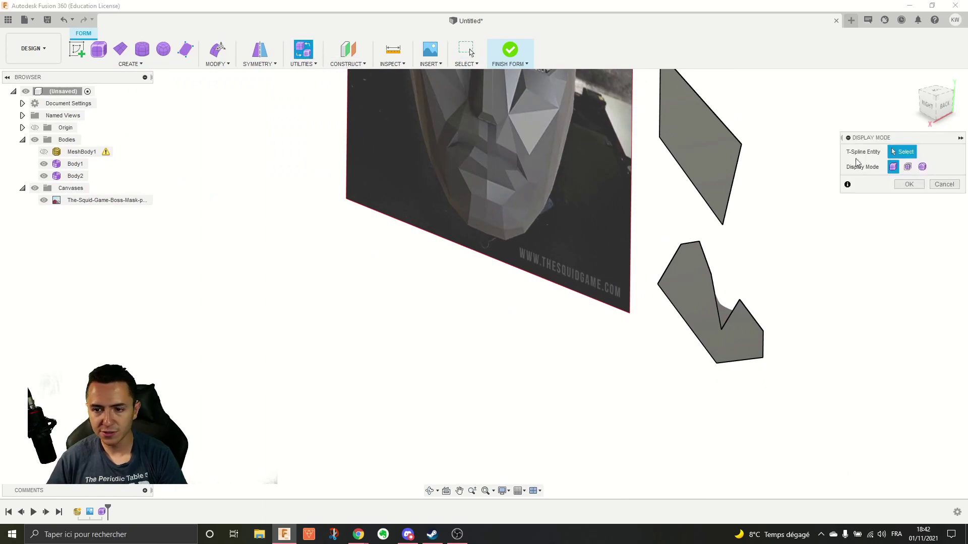
click(679, 292)
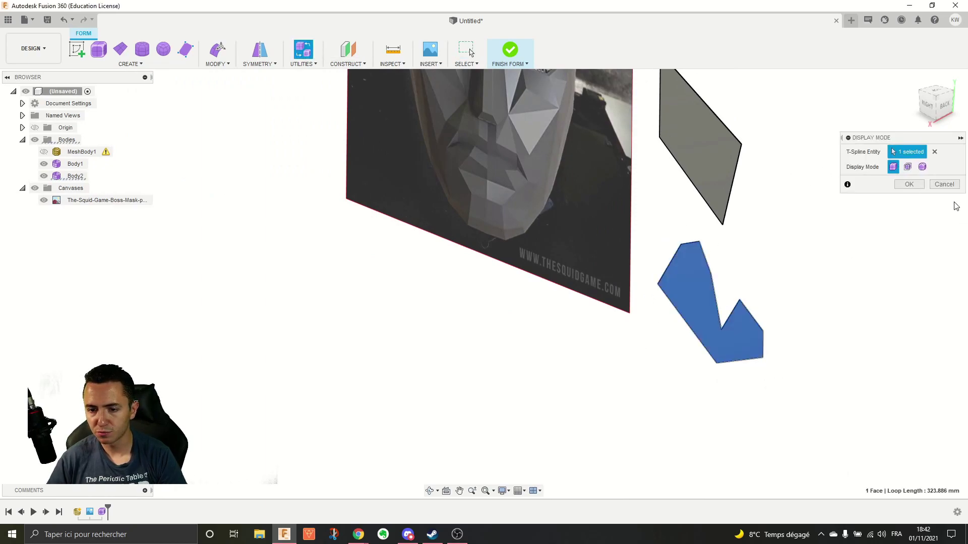
click(910, 184)
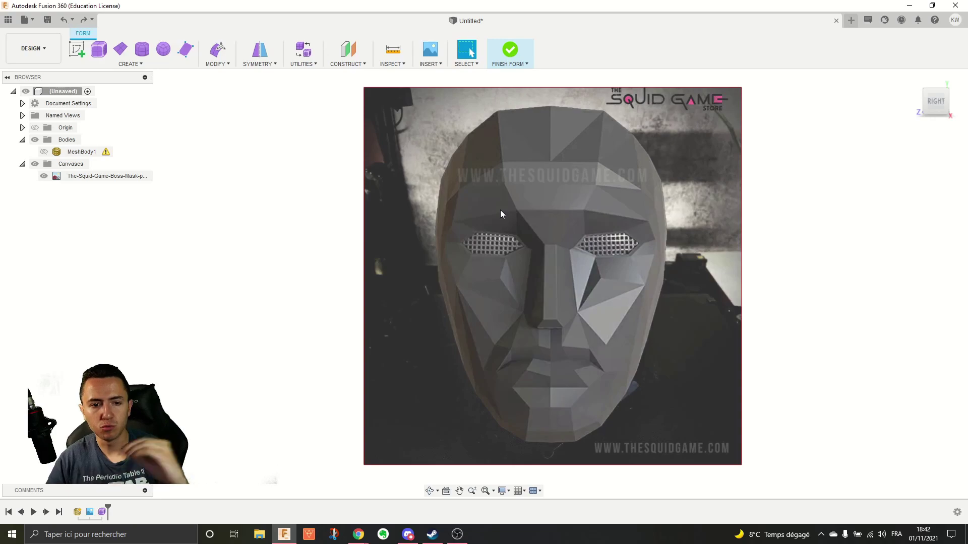
Step: Draw a multi-sided Face triangle on the canvas plane, joining the forehead's top centre, the centreline point below it and the upper right corner
click(185, 50)
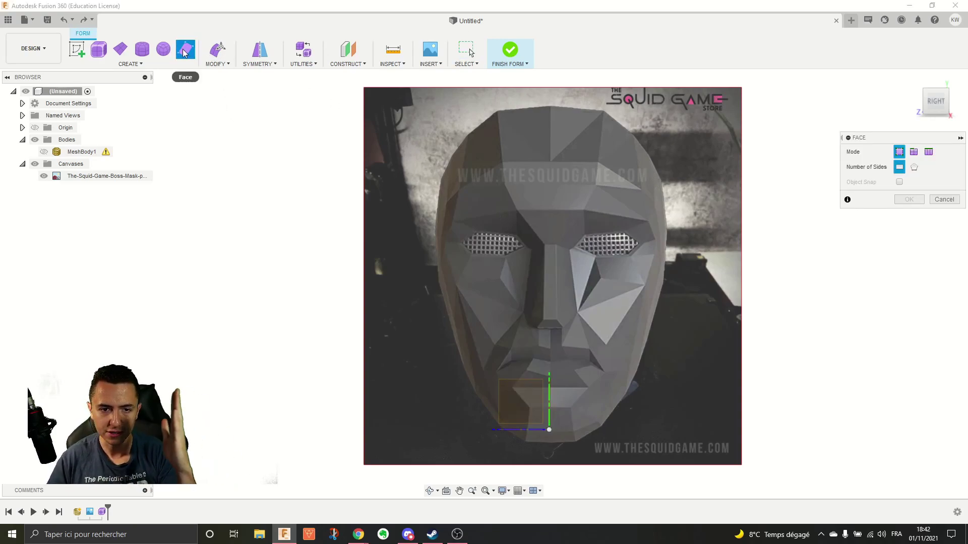
click(915, 167)
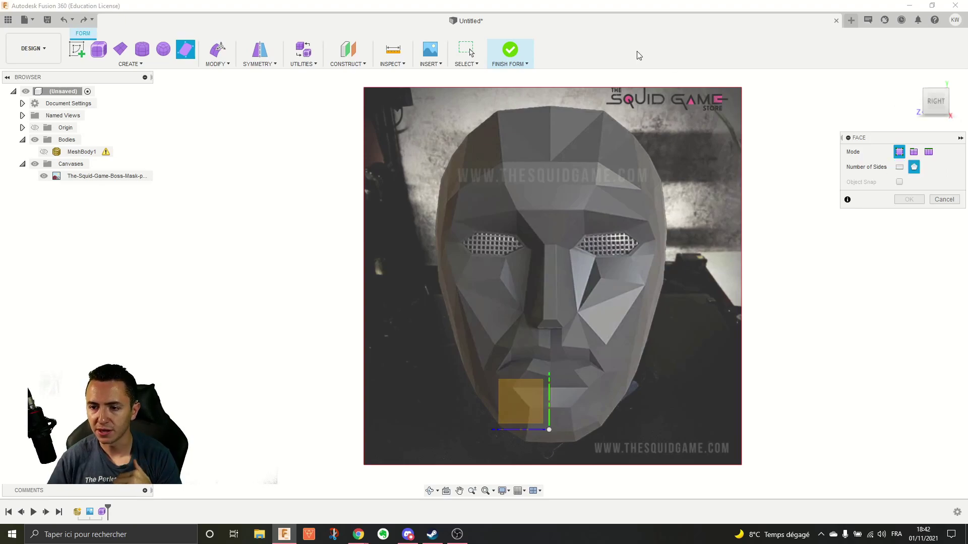
scroll(604, 95, down, 2)
scroll(575, 99, up, 3)
scroll(608, 137, down, 2)
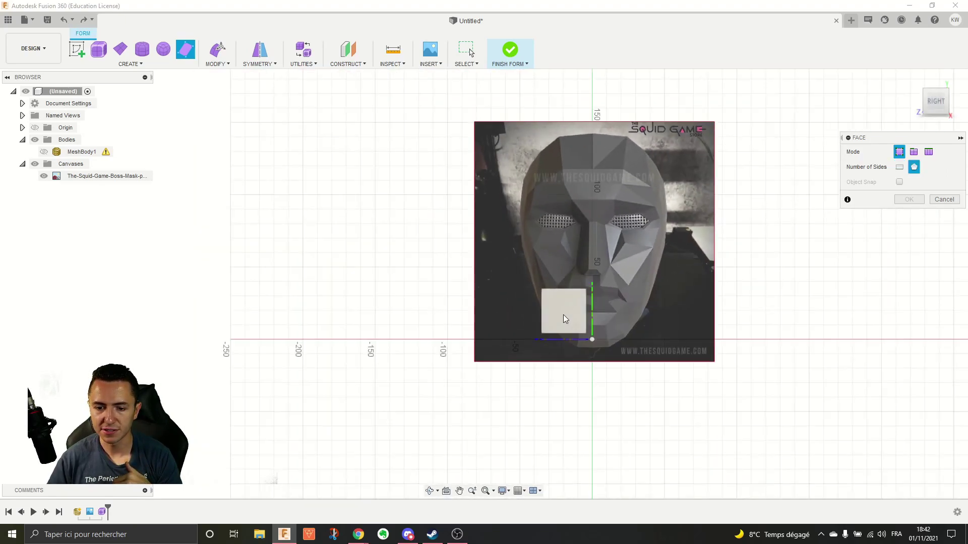
scroll(610, 121, up, 5)
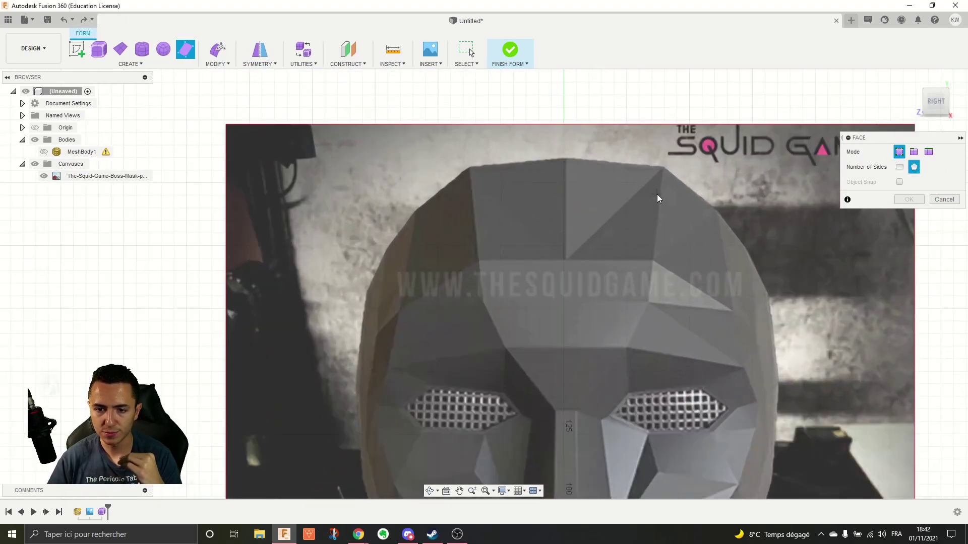
scroll(657, 195, down, 2)
scroll(606, 158, up, 3)
scroll(555, 187, down, 1)
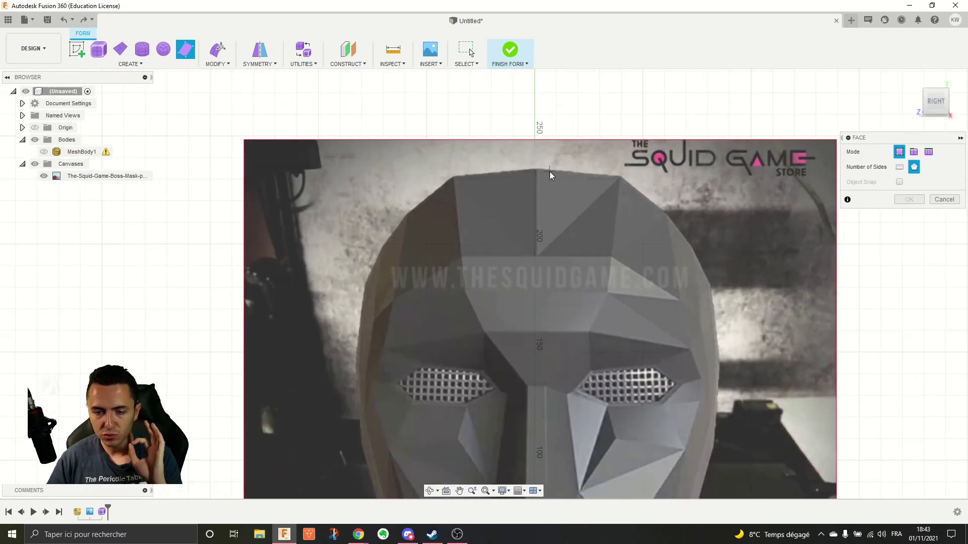
scroll(547, 175, up, 4)
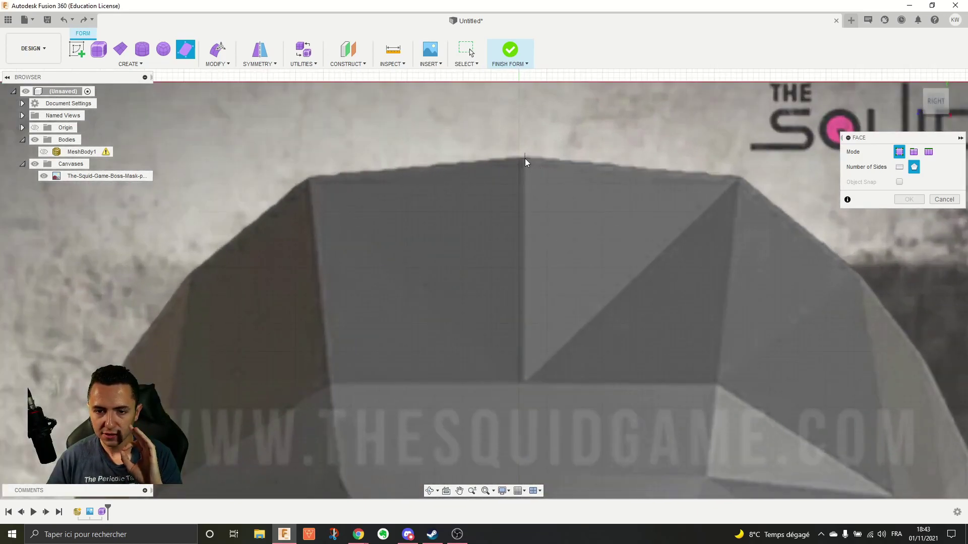
click(524, 158)
click(524, 379)
click(739, 178)
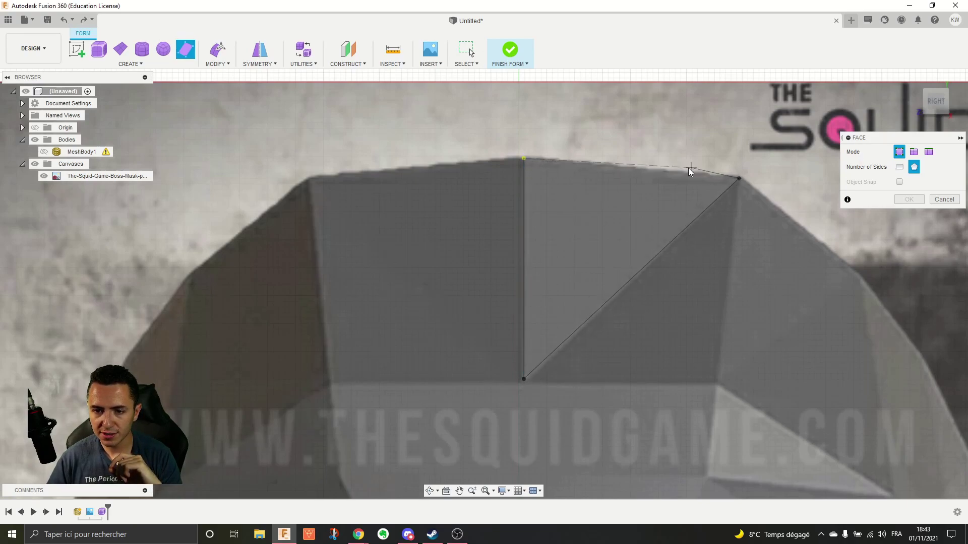
click(525, 159)
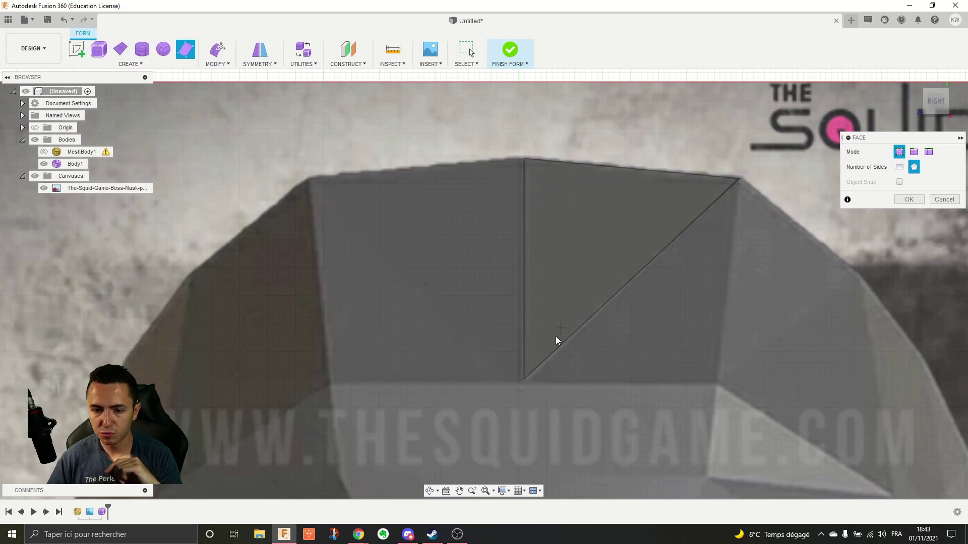
Step: Add an adjoining triangular face below the first one's diagonal, with its new corner at the right end of the horizontal forehead crease
scroll(733, 187, down, 5)
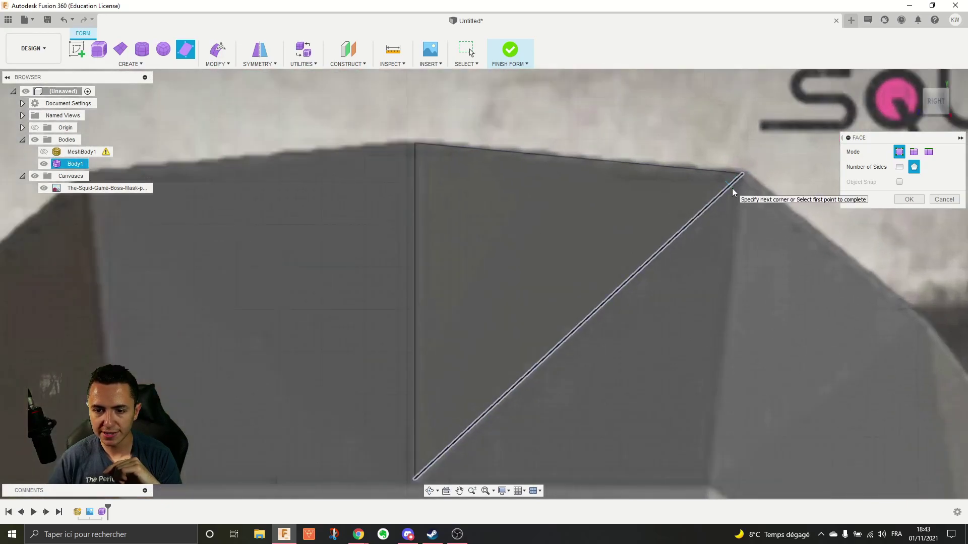
scroll(754, 222, up, 6)
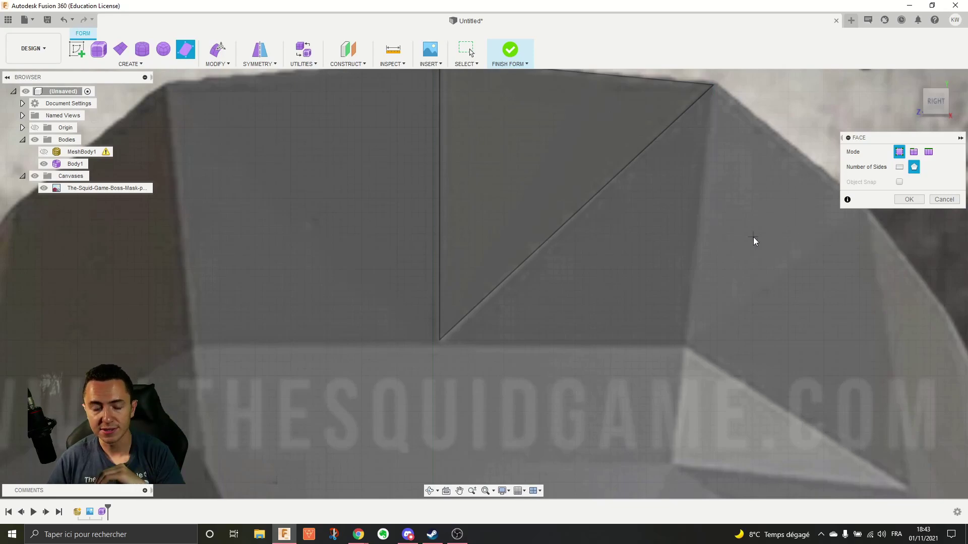
click(440, 340)
click(686, 340)
click(713, 84)
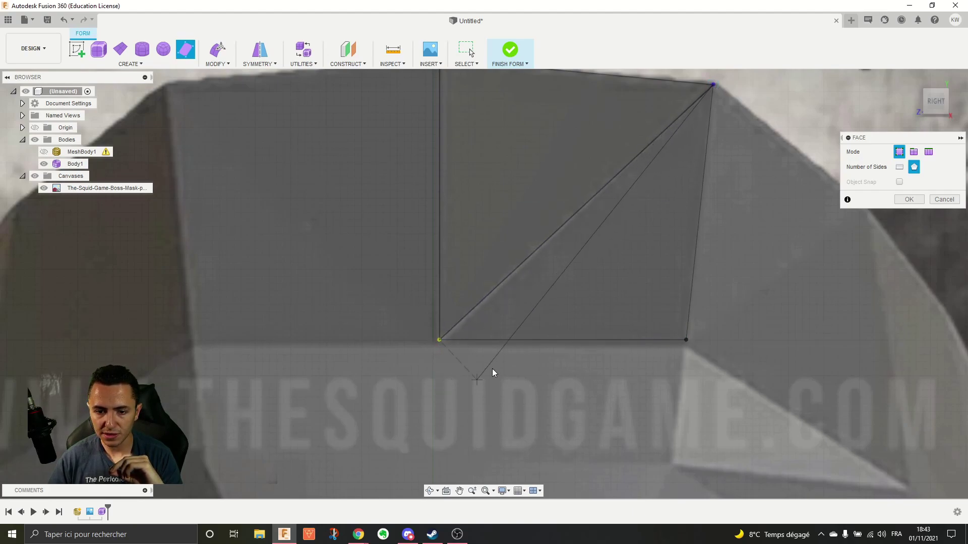
click(439, 340)
Step: Add a triangular face from the second triangle's outer edge to the next corner along the mask's right outline
scroll(693, 364, down, 5)
scroll(768, 352, up, 8)
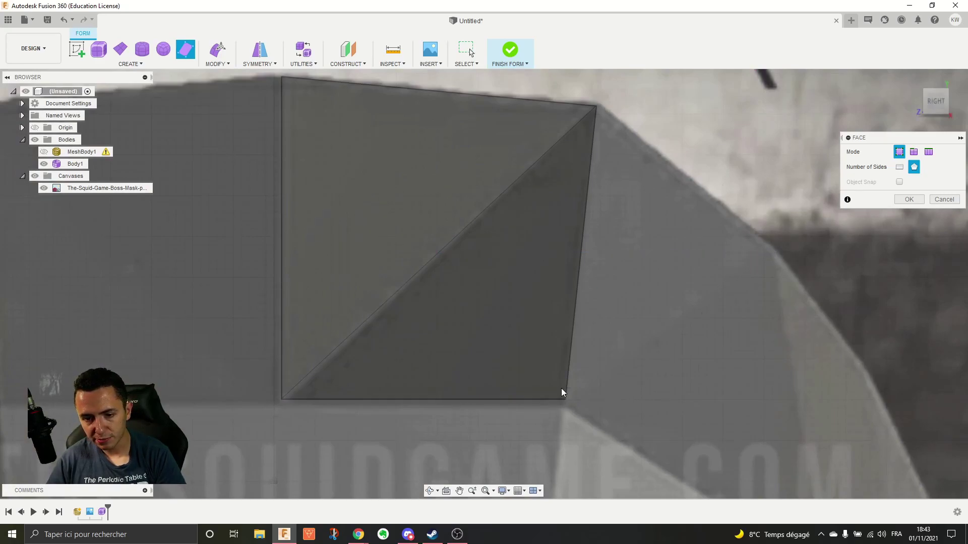
click(596, 106)
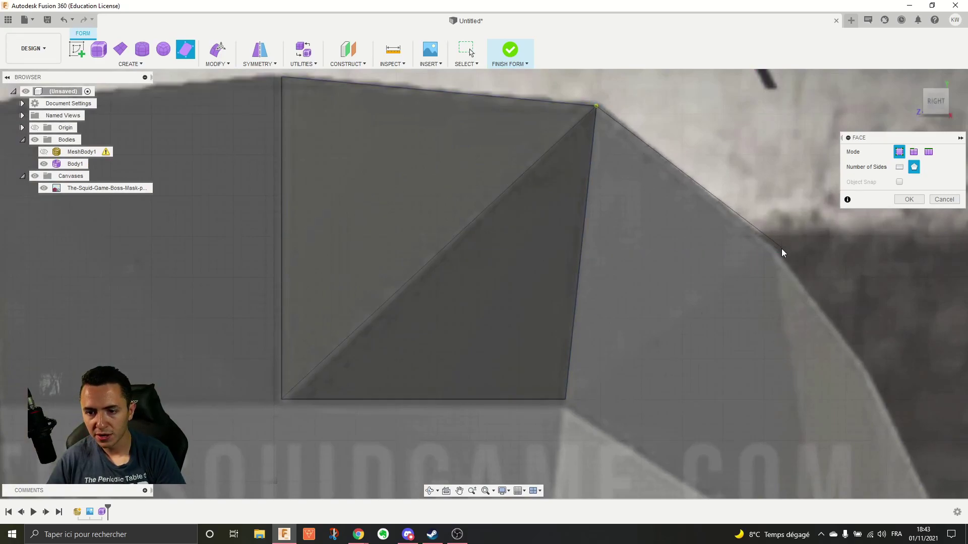
click(770, 253)
click(566, 401)
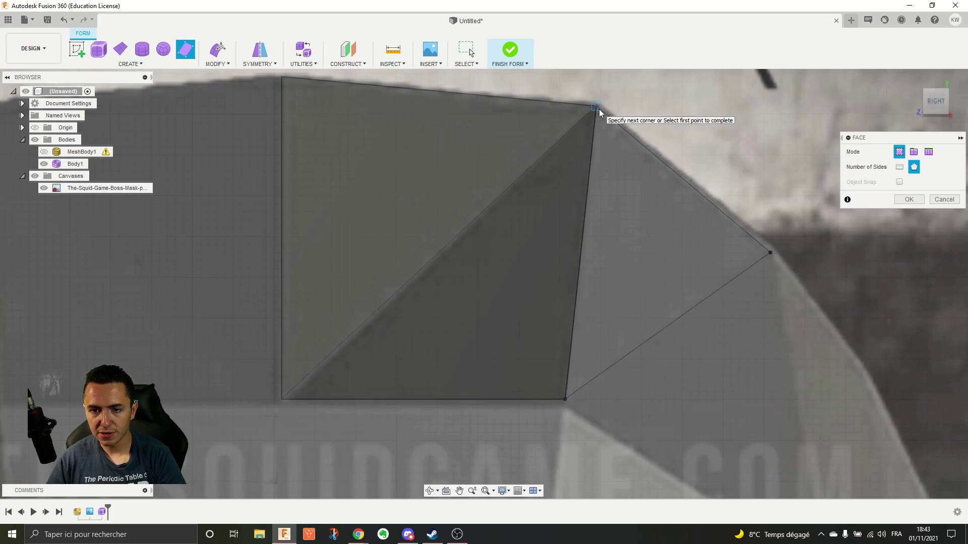
click(599, 109)
Step: Add a triangular face from the third triangle's lower edge down to the outer tip of the light forehead facet
scroll(792, 357, down, 4)
scroll(837, 413, up, 3)
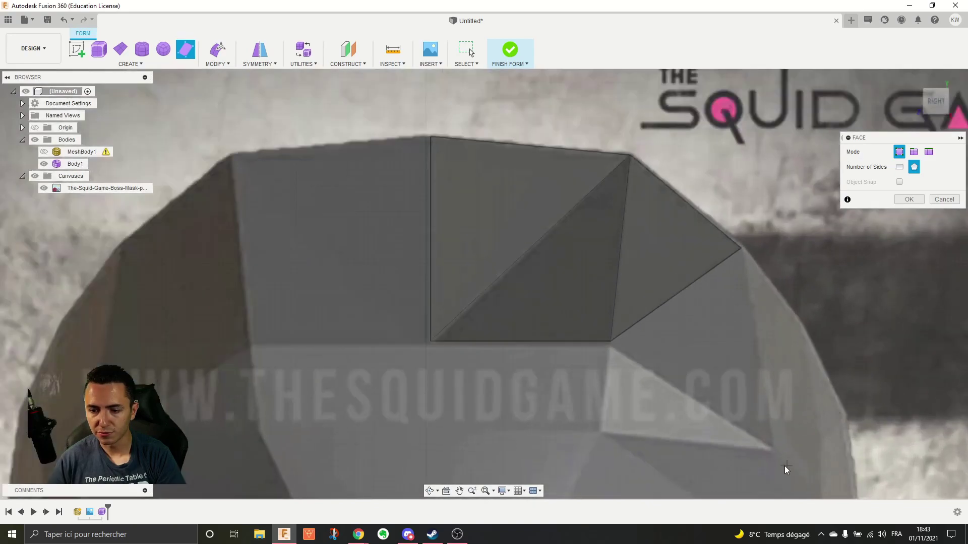
scroll(789, 468, up, 3)
click(704, 101)
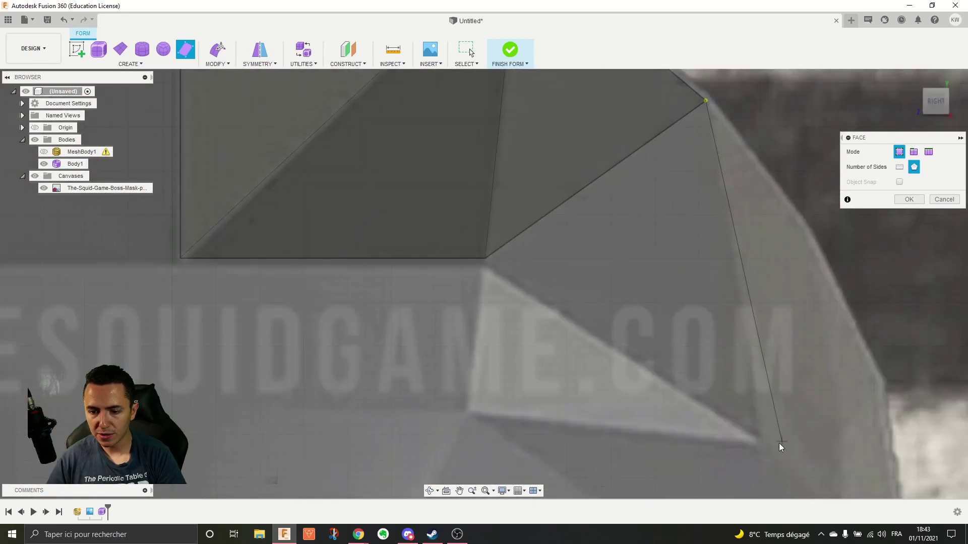
click(760, 443)
click(485, 258)
click(705, 99)
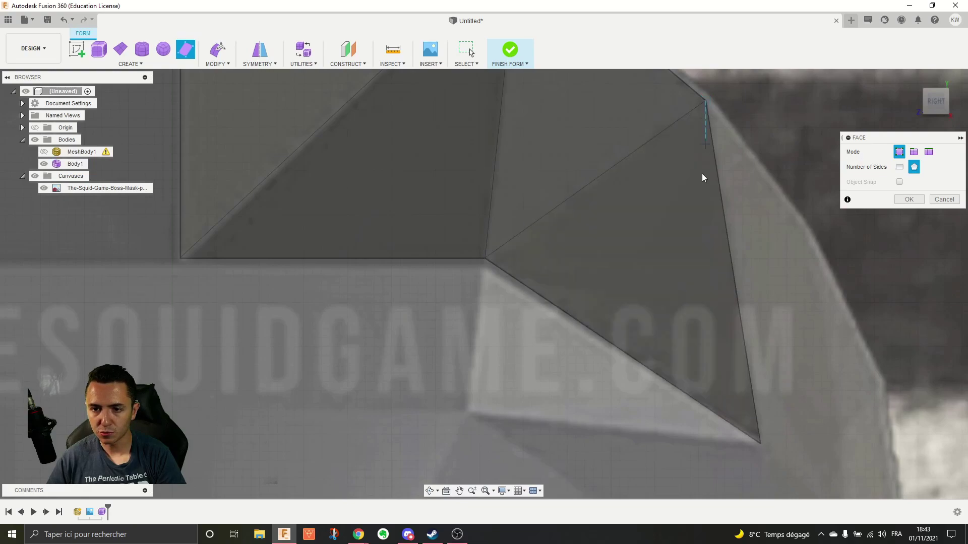
Step: Draw a four-sided face below the second triangle's horizontal edge, from the centreline to the inner edge of the light forehead facet
scroll(701, 174, down, 5)
scroll(690, 220, down, 3)
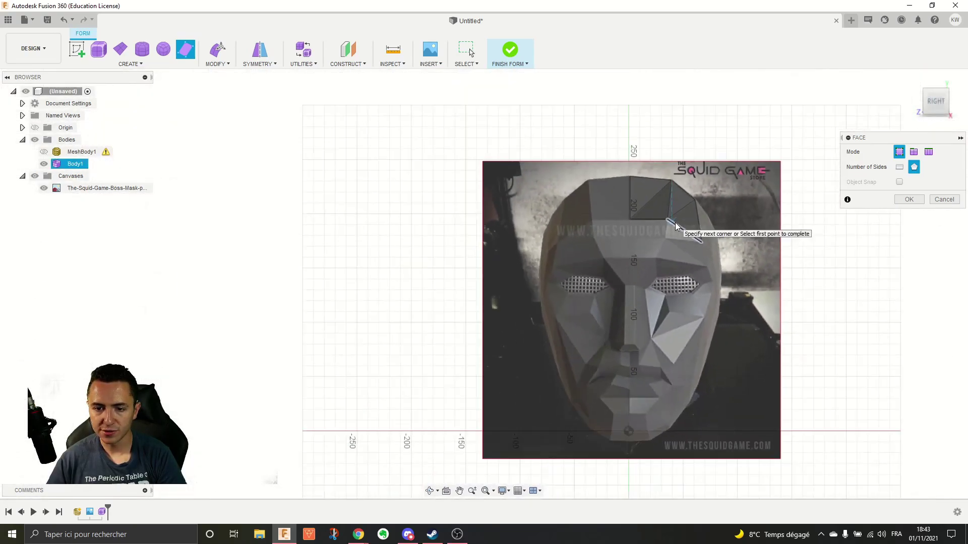
scroll(666, 225, up, 6)
click(452, 192)
click(455, 322)
click(697, 319)
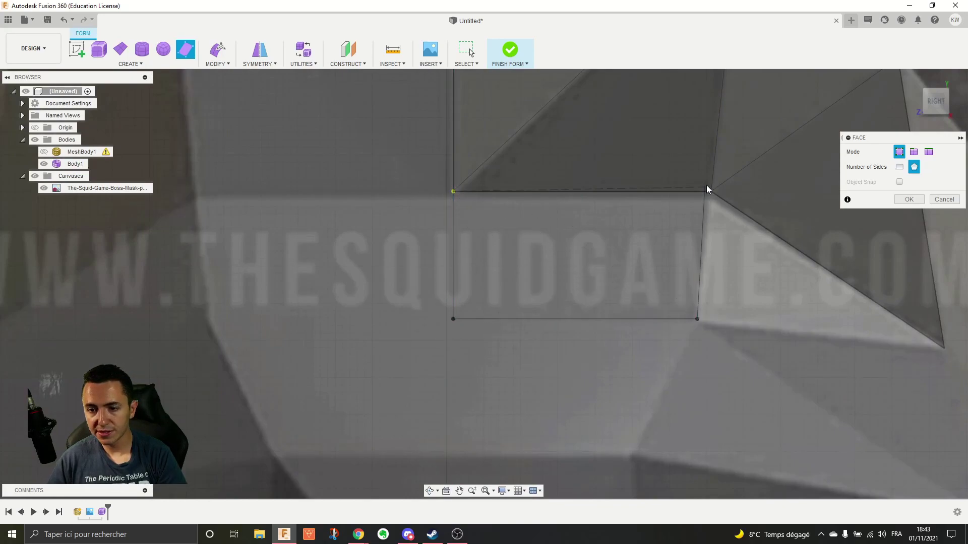
click(711, 193)
scroll(785, 305, down, 2)
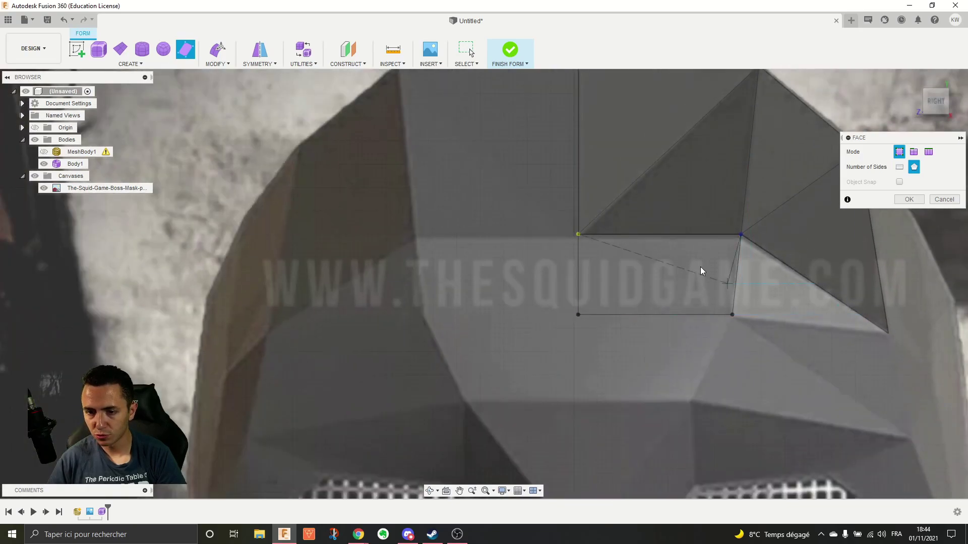
click(578, 233)
Step: Fill the light forehead facet with a triangular face between the four-sided face and the fourth triangle
scroll(831, 310, down, 3)
scroll(831, 310, up, 5)
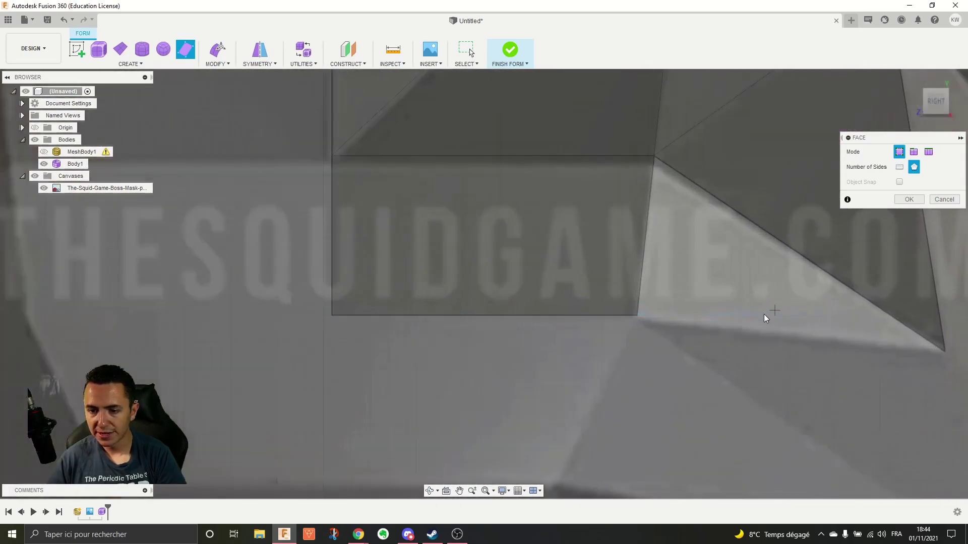
click(638, 314)
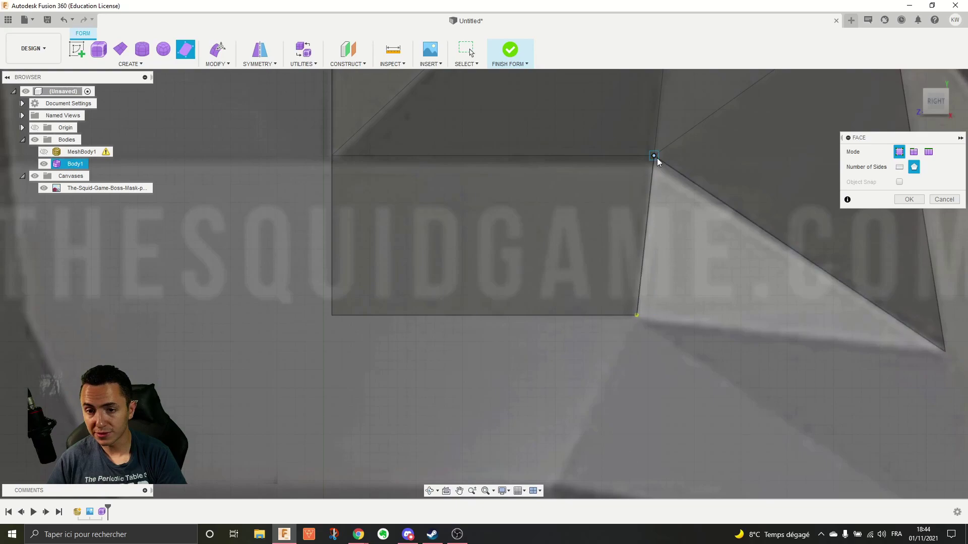
click(945, 352)
click(635, 315)
Step: Draw a four-sided face below the forehead's lower quad, from the centreline to the inner brow corner
scroll(682, 304, down, 6)
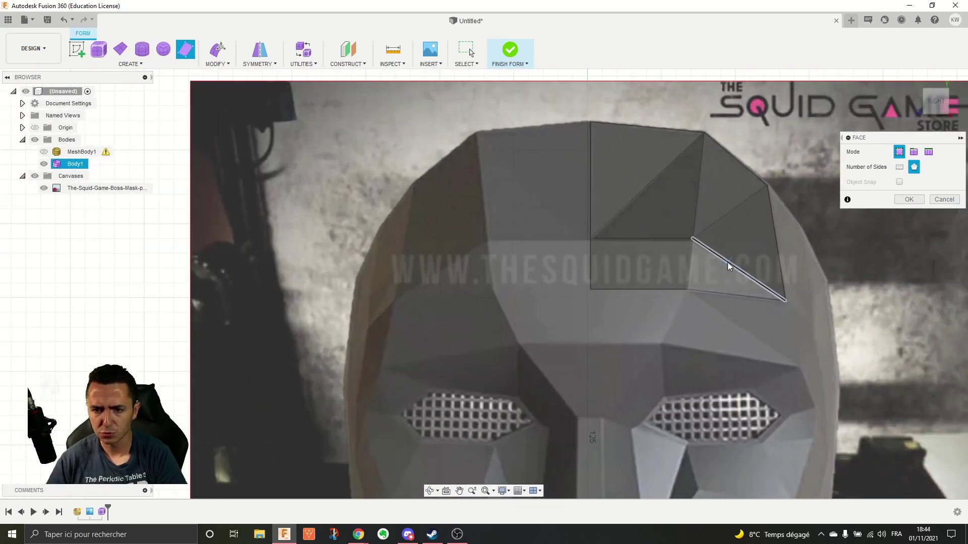
scroll(898, 302, up, 6)
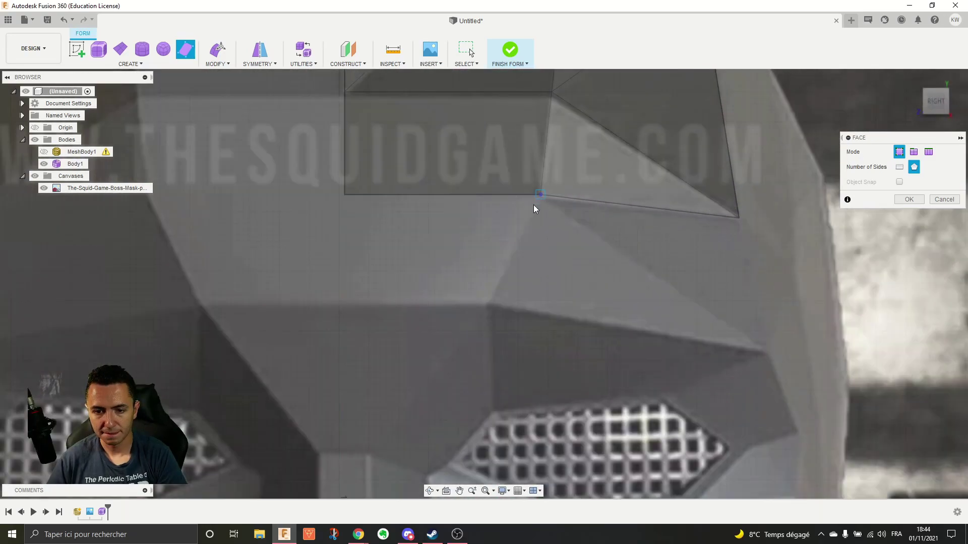
click(489, 302)
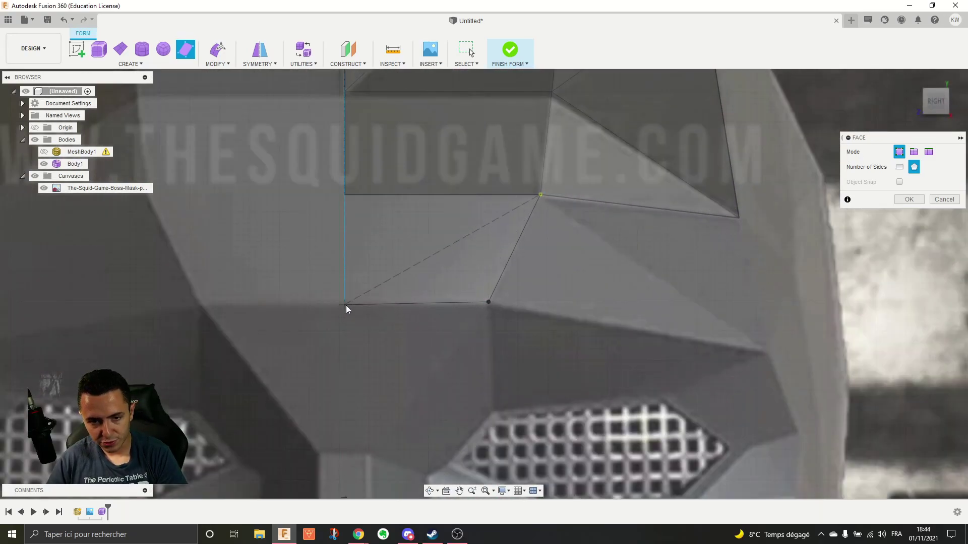
click(345, 306)
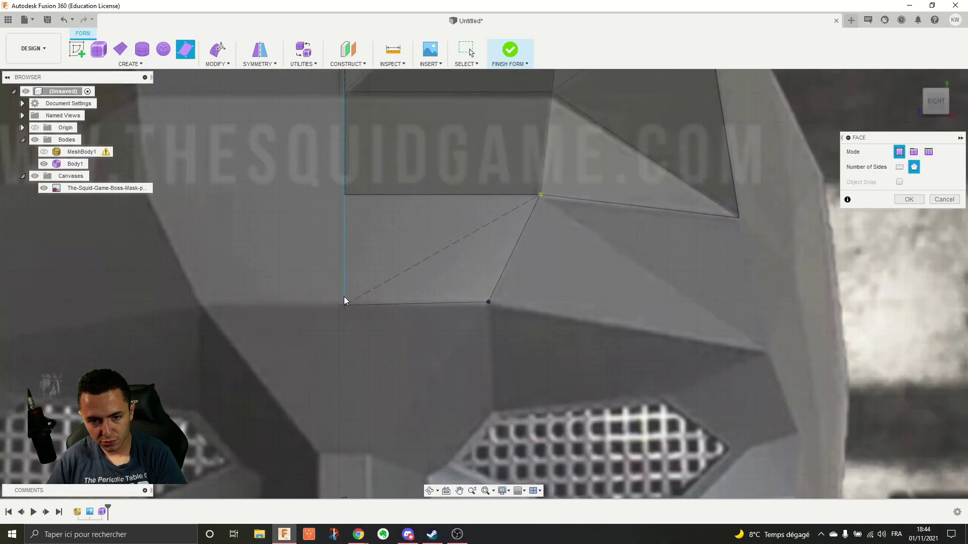
click(346, 194)
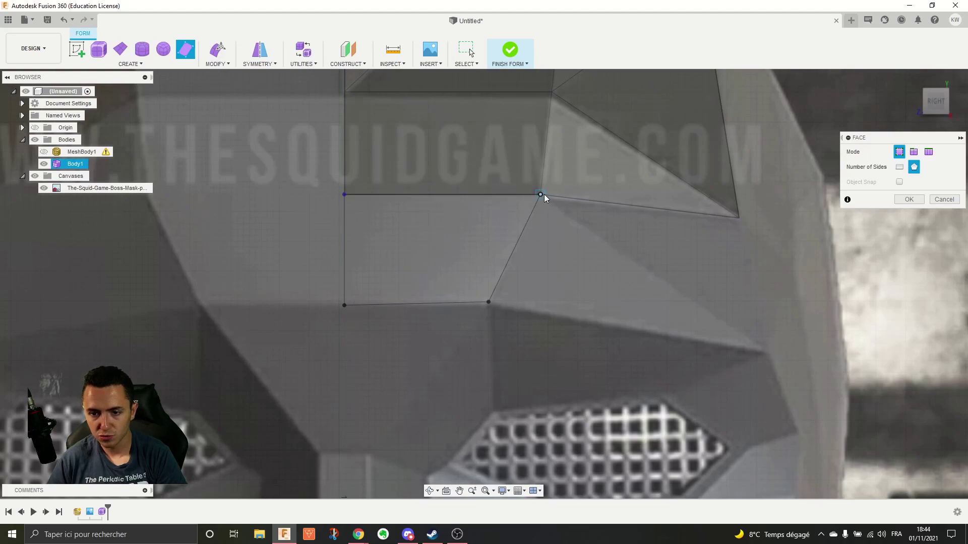
click(541, 195)
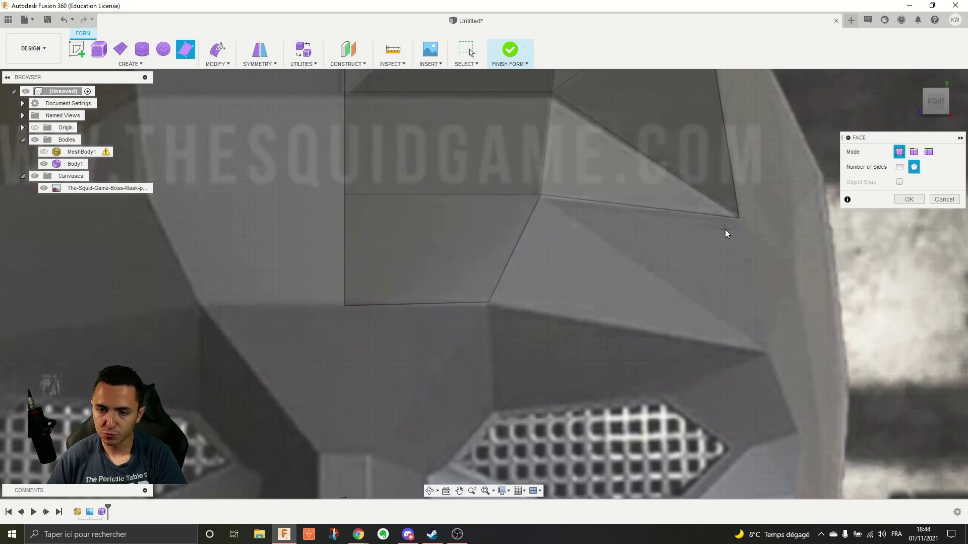
Step: Add a triangular face below the light forehead facet, reaching down to the outer brow tip
click(741, 220)
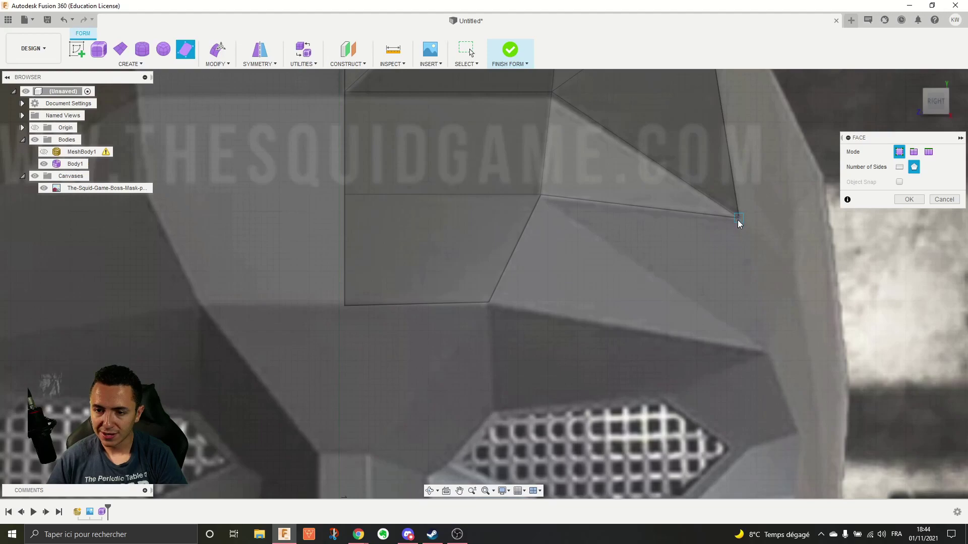
click(767, 352)
click(541, 195)
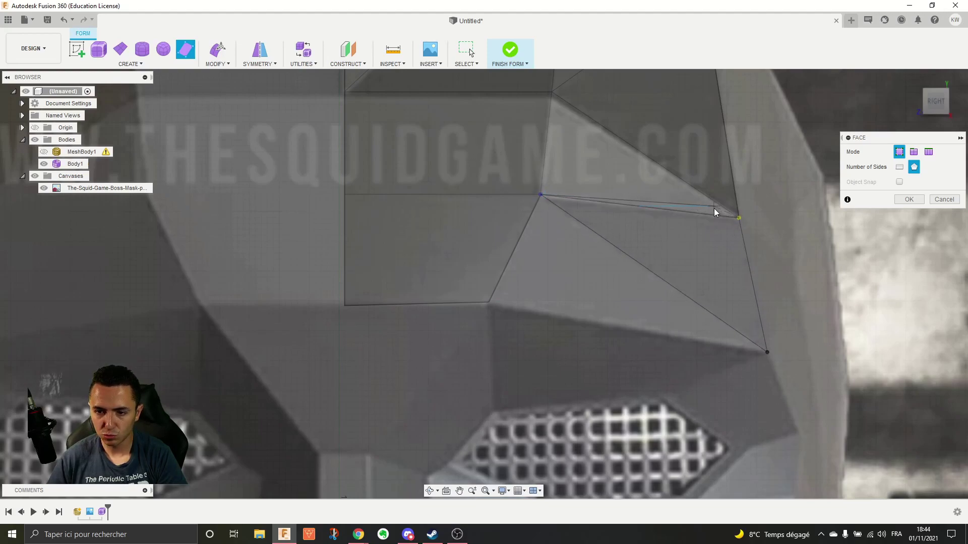
click(739, 218)
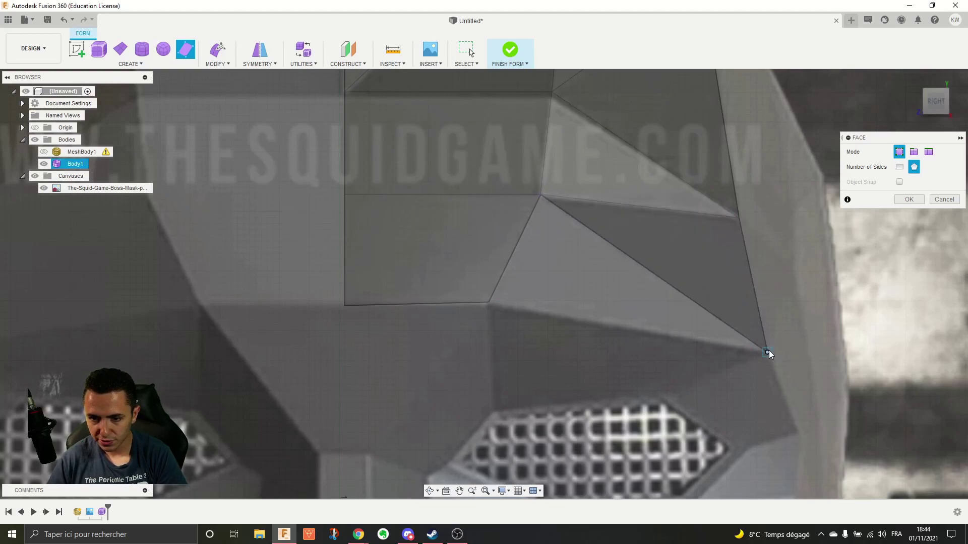
Step: Fill the facet above the brow line with a triangular face joining the inner brow corner and outer brow tip
click(749, 355)
click(491, 303)
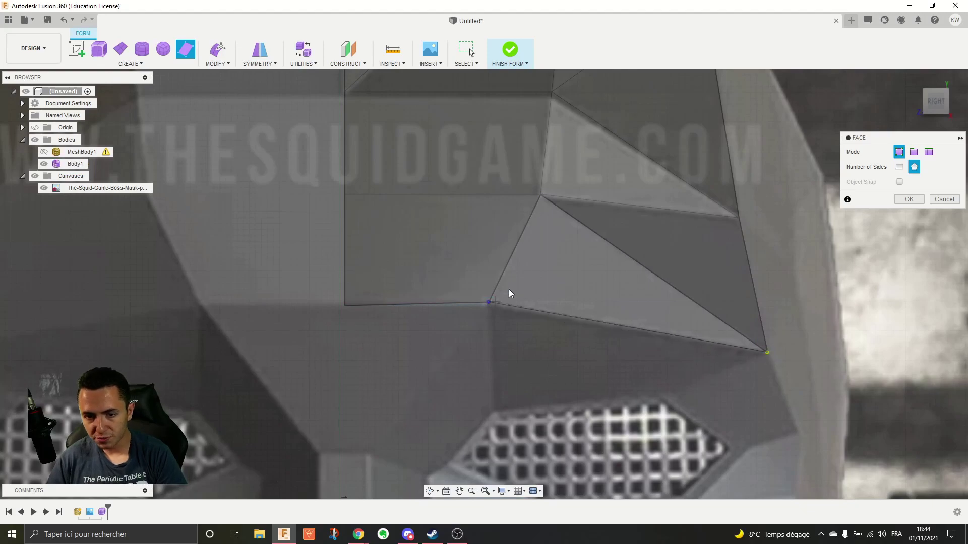
click(541, 194)
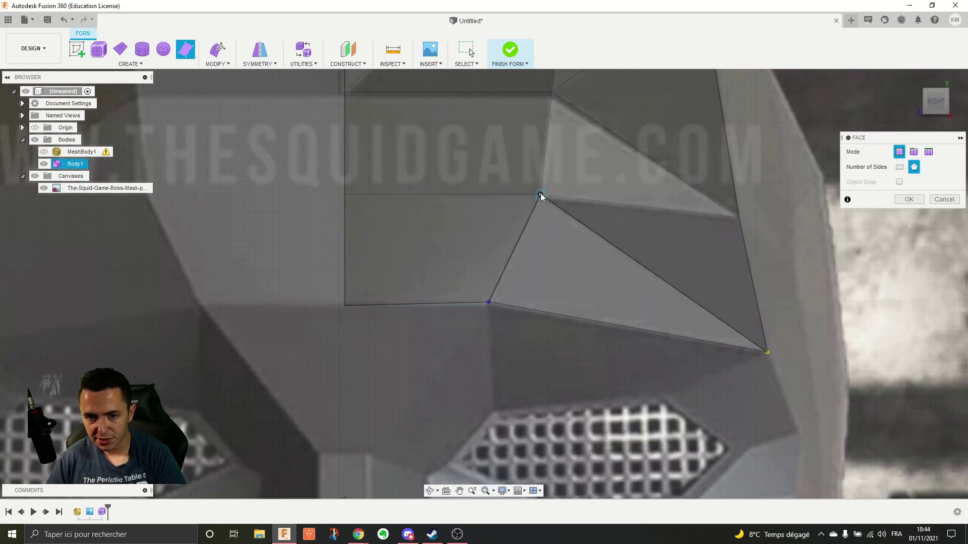
click(768, 353)
Step: Draw a four-sided face between the brows, from the centreline and inner brow corner down to the top edge of the nose bridge
scroll(749, 328, down, 6)
scroll(806, 378, up, 8)
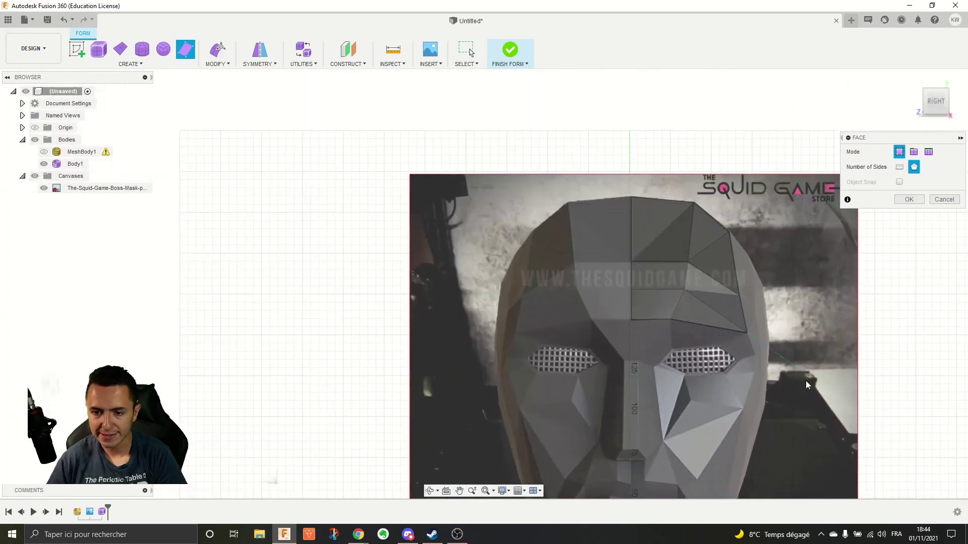
scroll(568, 175, down, 2)
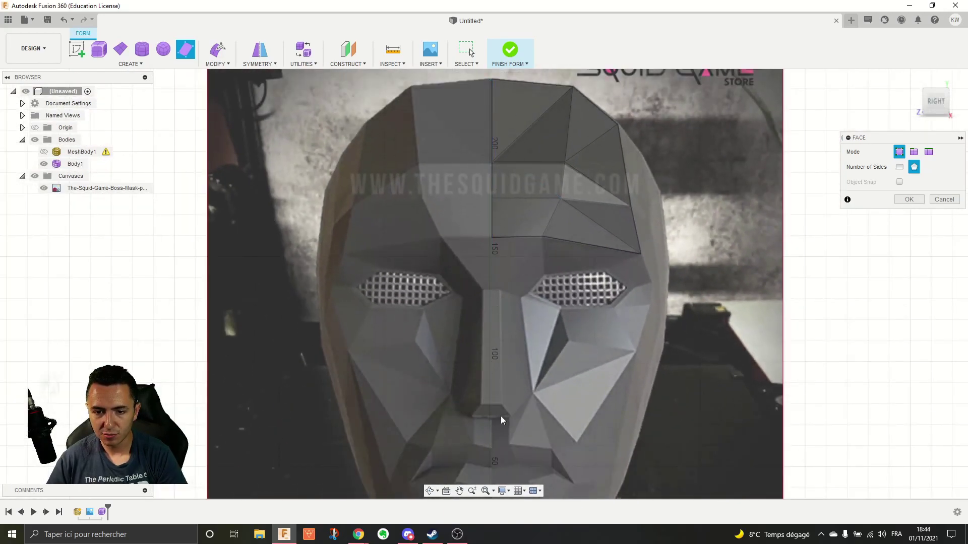
scroll(555, 219, up, 5)
click(357, 269)
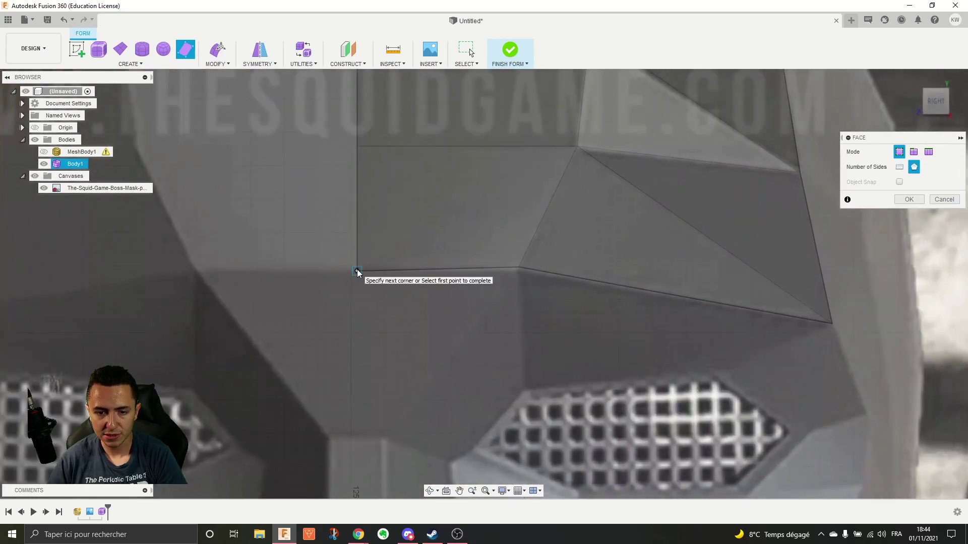
click(356, 435)
click(388, 436)
click(518, 268)
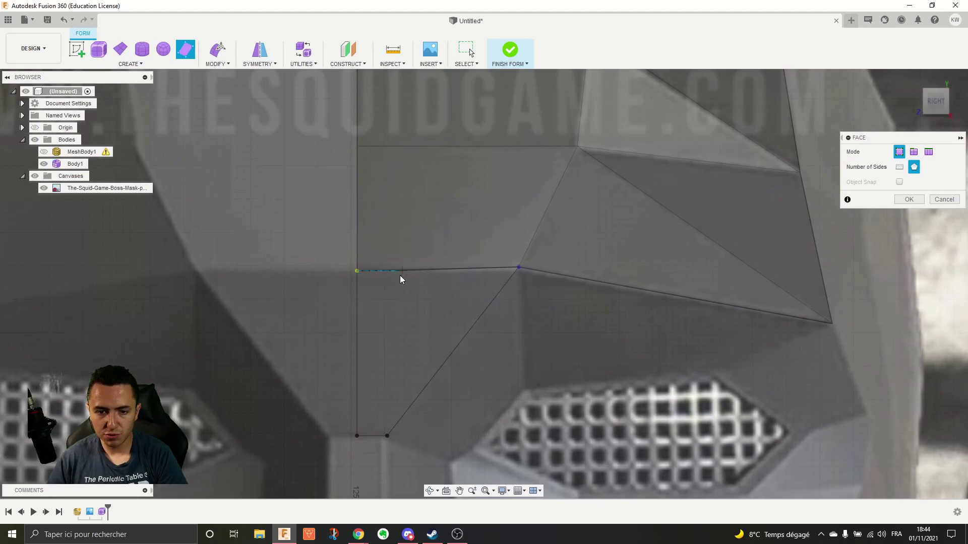
click(357, 270)
Step: Draw a four-sided face over the dark facet between the brow line and the upper edge of the eye mesh
scroll(481, 253, down, 3)
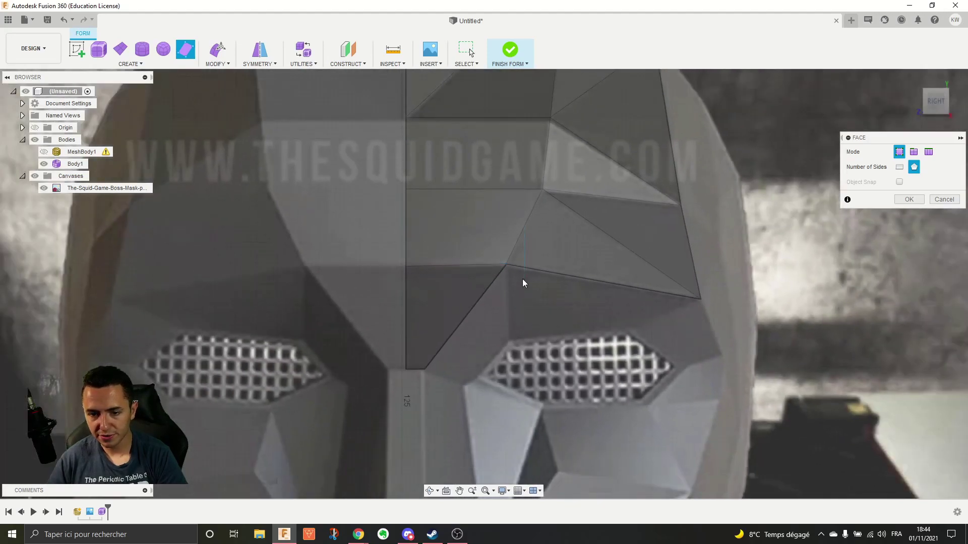
click(506, 265)
click(507, 339)
scroll(655, 340, up, 5)
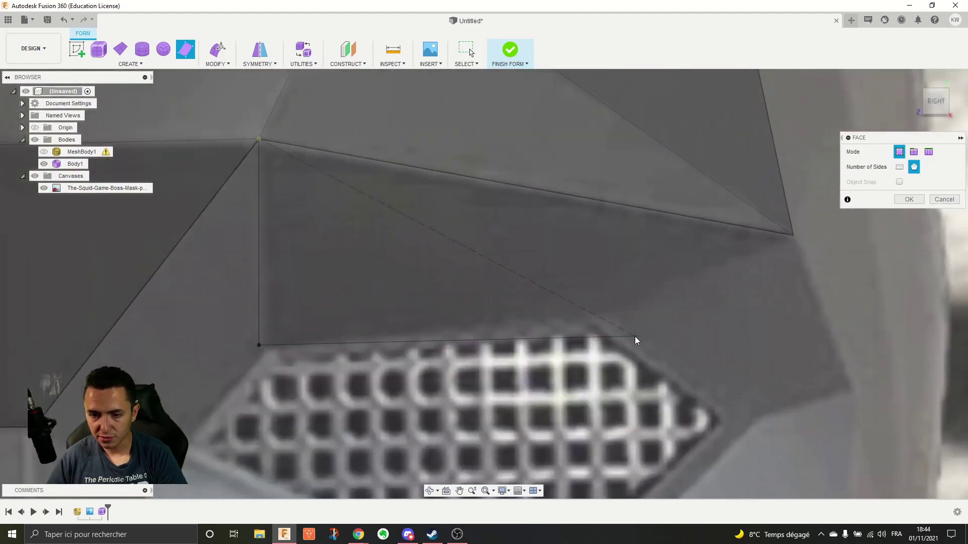
click(590, 318)
click(792, 235)
click(259, 139)
Step: Draw a five-sided face between the nose bridge and the eye's inner edge, starting and closing at the inner brow corner
scroll(360, 228, down, 5)
scroll(192, 231, up, 8)
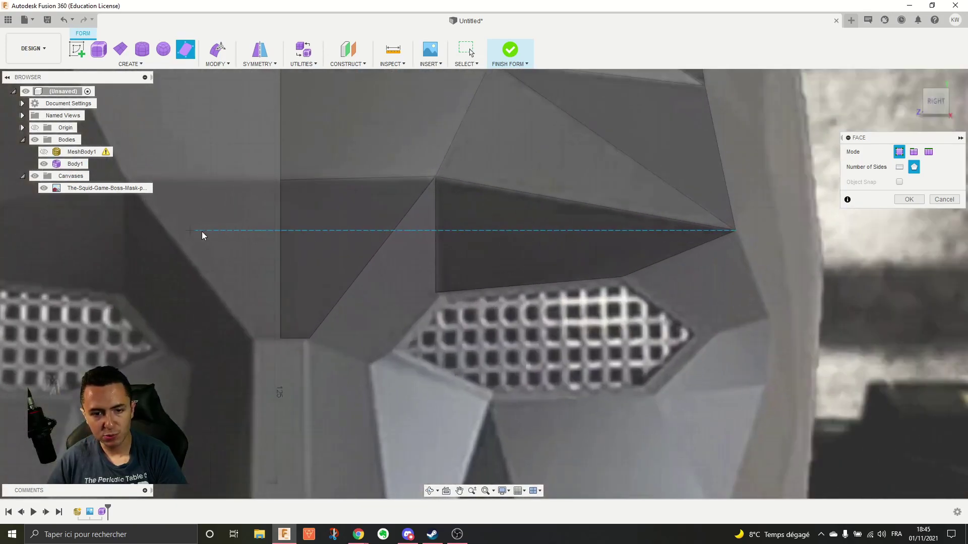
scroll(291, 231, up, 3)
click(511, 147)
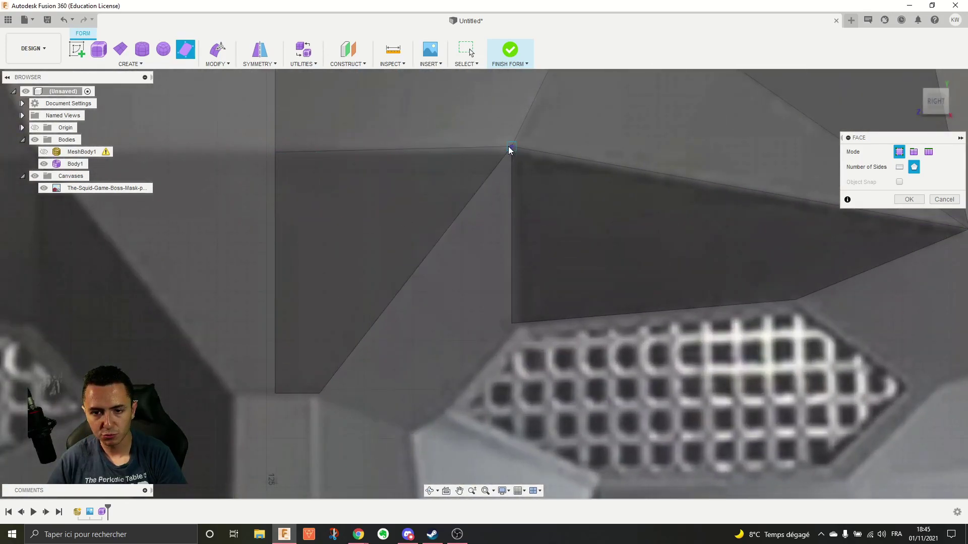
click(511, 323)
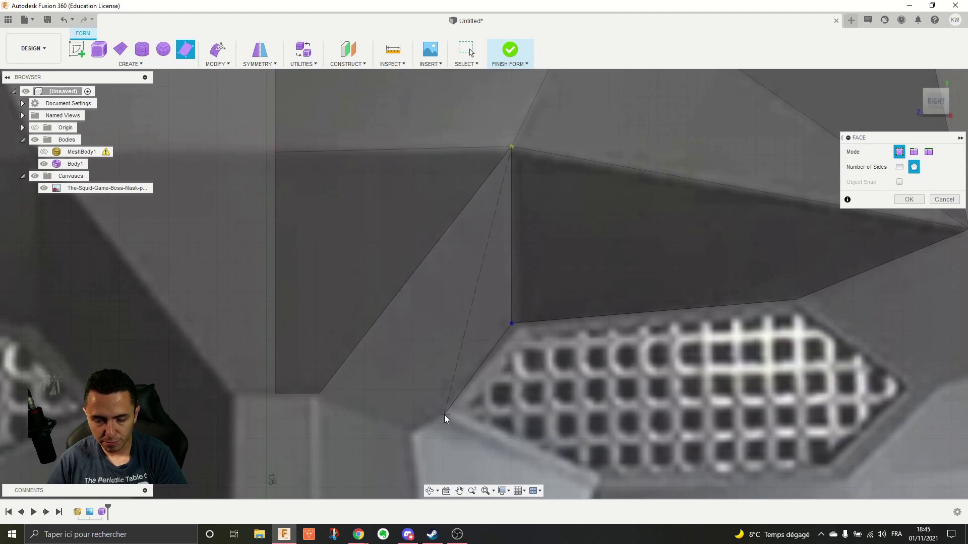
click(444, 415)
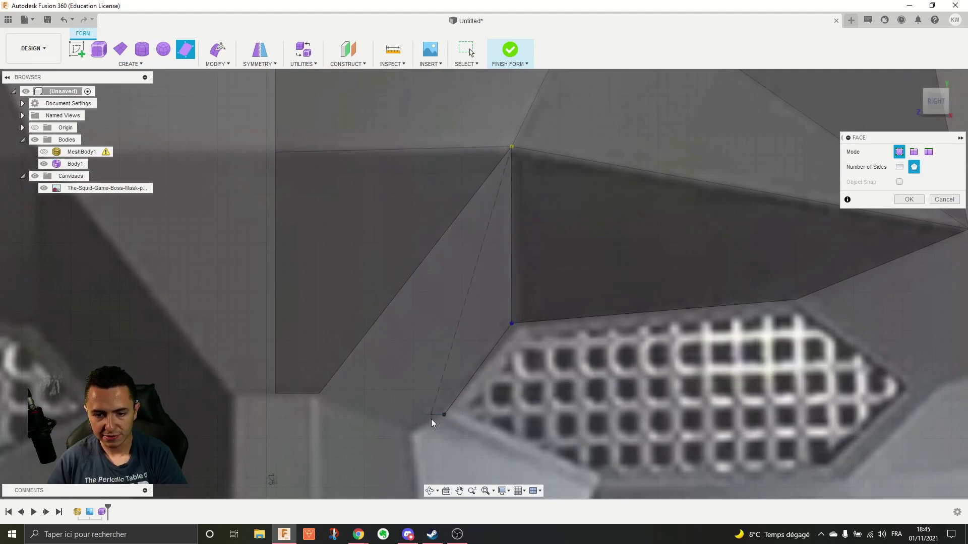
scroll(443, 413, down, 5)
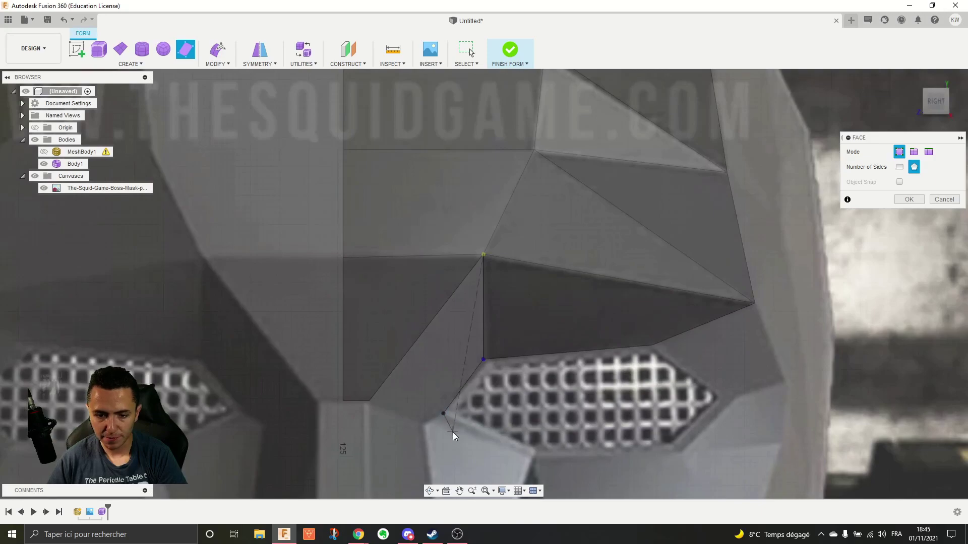
scroll(453, 431, up, 3)
click(407, 421)
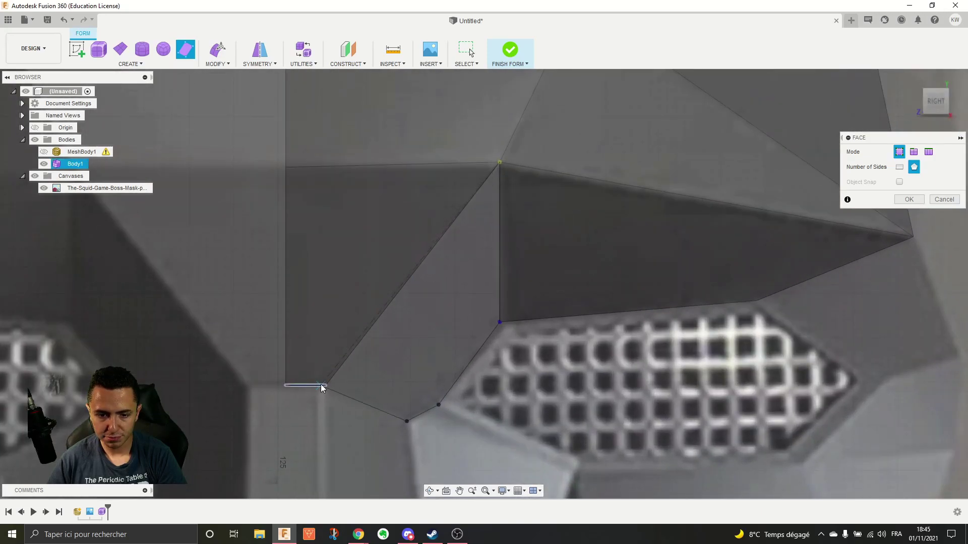
click(331, 386)
scroll(404, 374, down, 3)
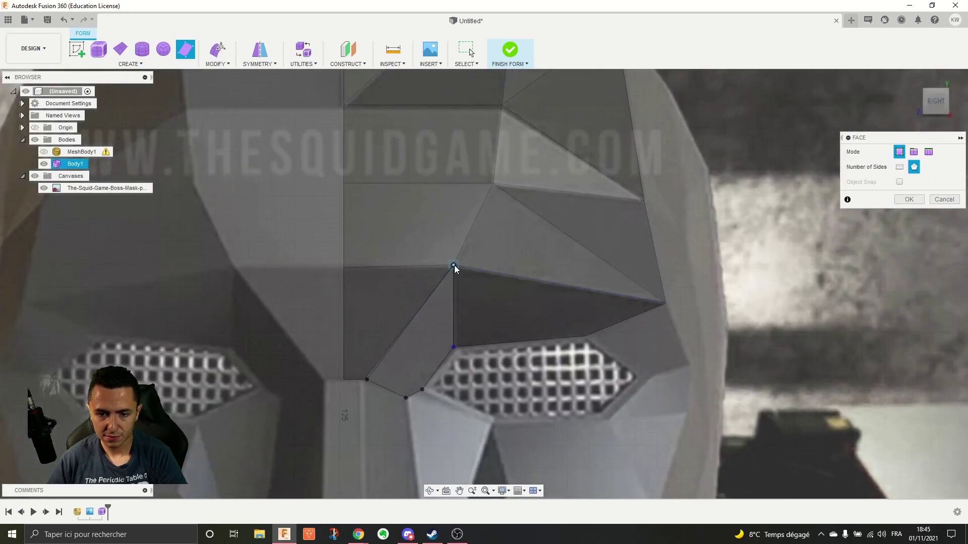
click(455, 265)
Step: Examine the seam between the centreline face and the inner eye face at the top of the nose bridge
scroll(235, 445, up, 5)
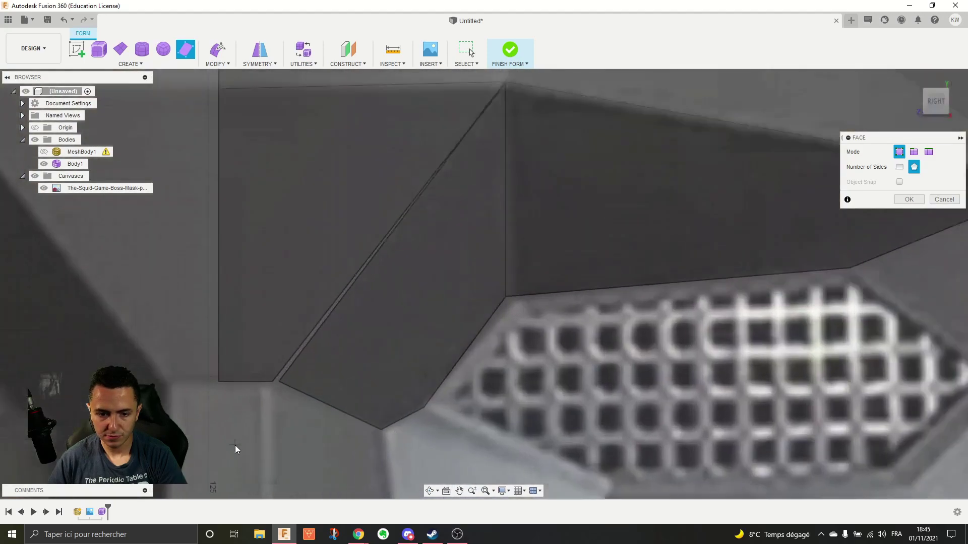
click(204, 421)
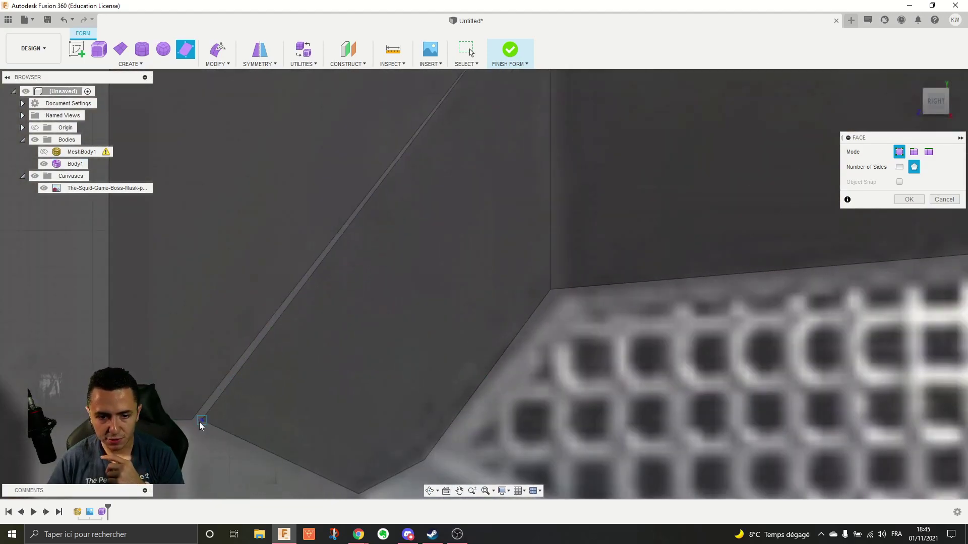
scroll(195, 422, up, 3)
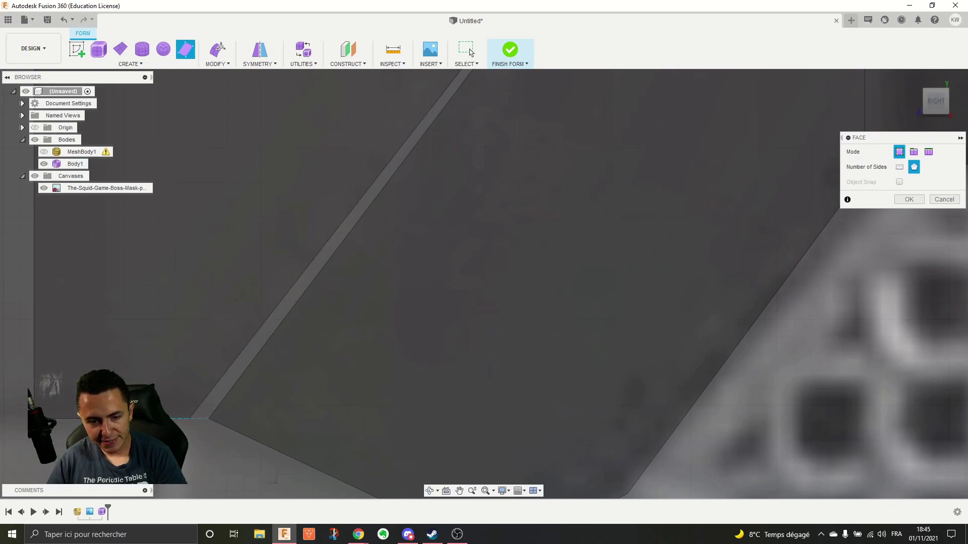
scroll(197, 433, up, 2)
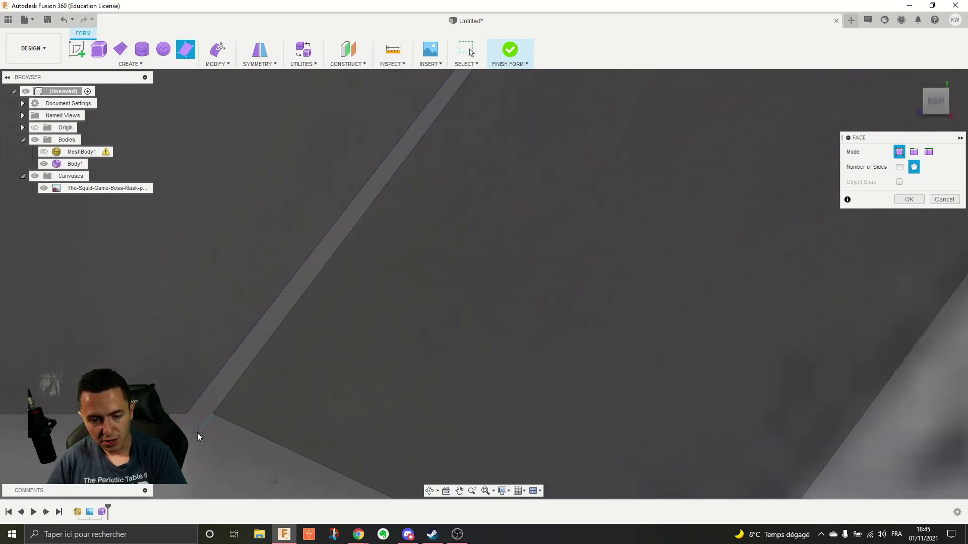
scroll(216, 413, down, 8)
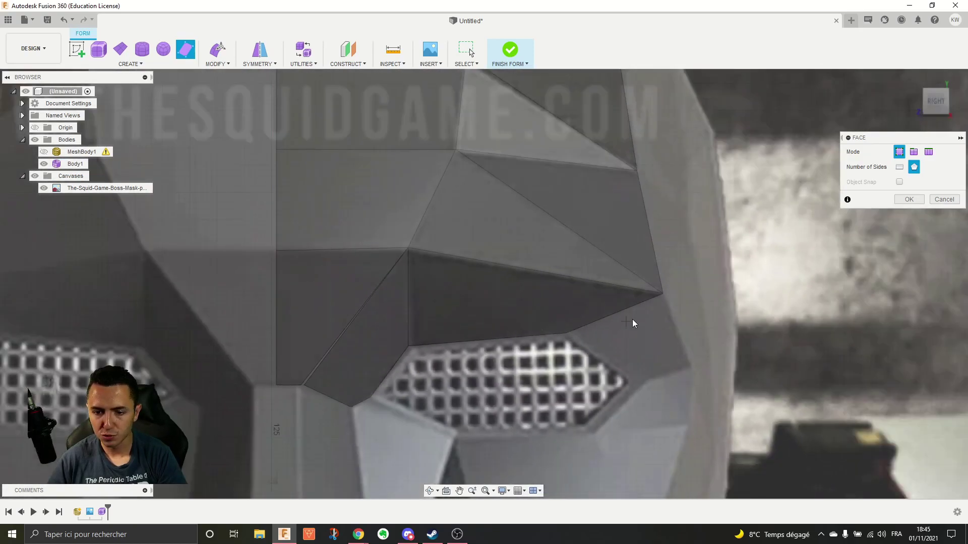
Step: Draw a four-sided face from the outer brow tip around the upper outer edge of the eye to the mask outline
scroll(632, 319, up, 3)
click(672, 278)
click(724, 407)
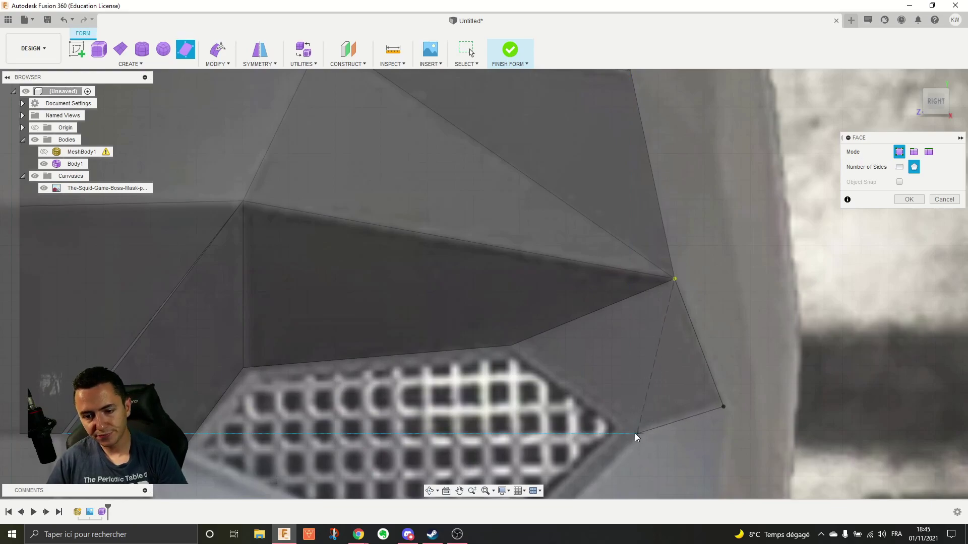
click(622, 432)
click(512, 347)
click(674, 279)
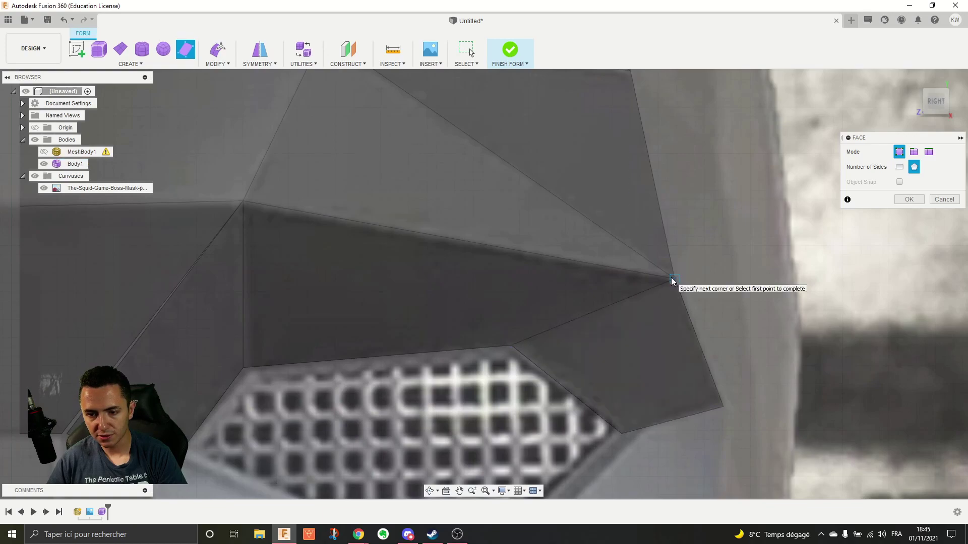
Step: Add a four-sided face below it, covering the facet between the eye's lower outer edge and the mask outline
scroll(672, 282, down, 5)
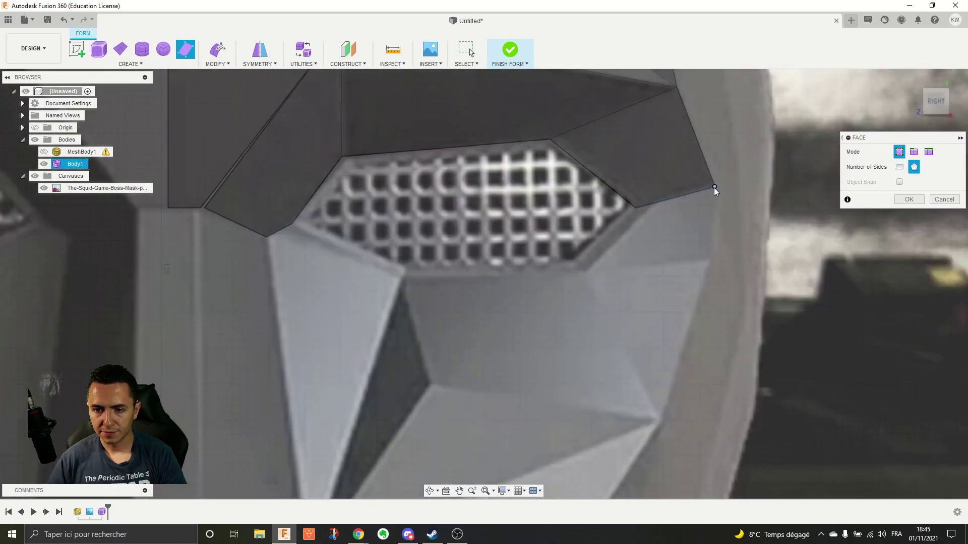
click(714, 187)
click(709, 263)
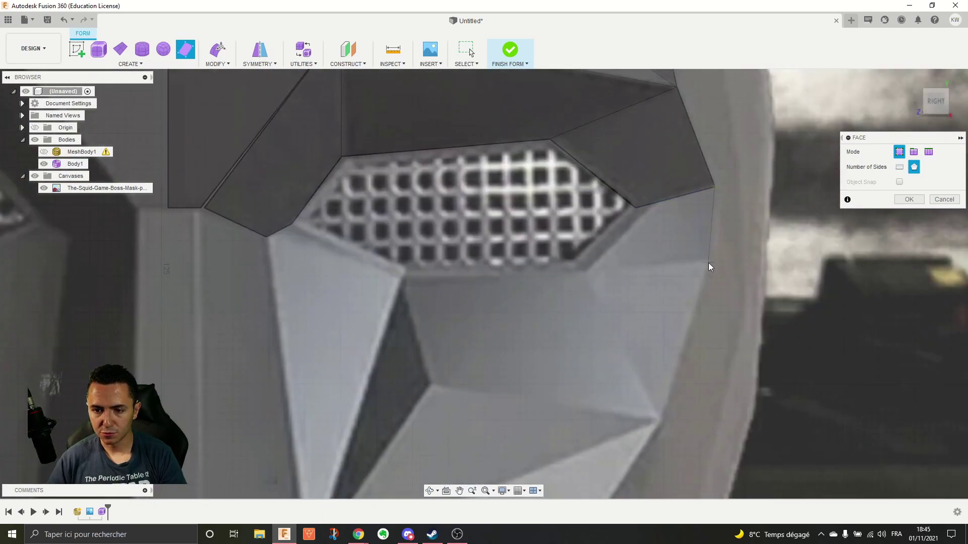
click(589, 270)
click(636, 206)
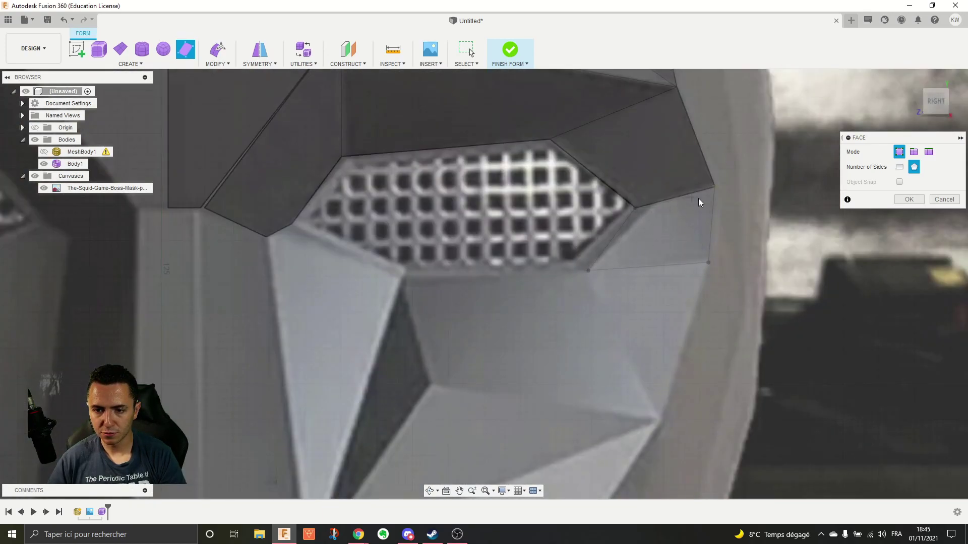
click(715, 188)
Step: Draw a three-sided face below the outer eye facet along the mask outline, and a four-sided face directly under the eye
click(709, 263)
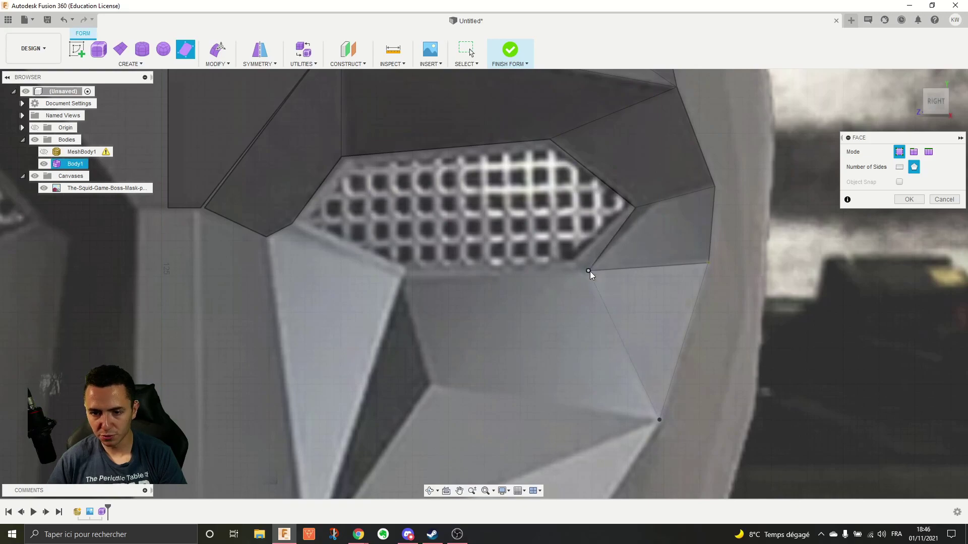
click(709, 262)
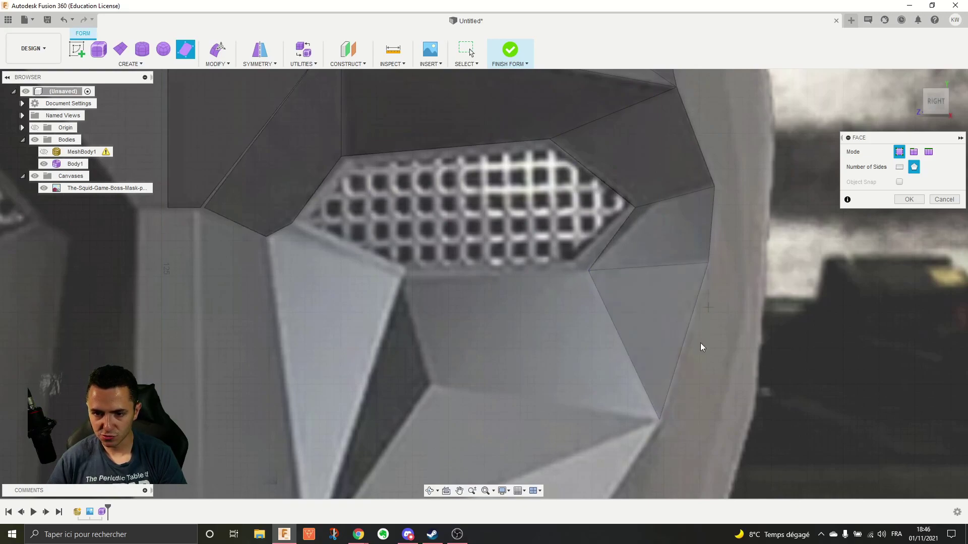
scroll(624, 347, down, 3)
scroll(624, 347, up, 2)
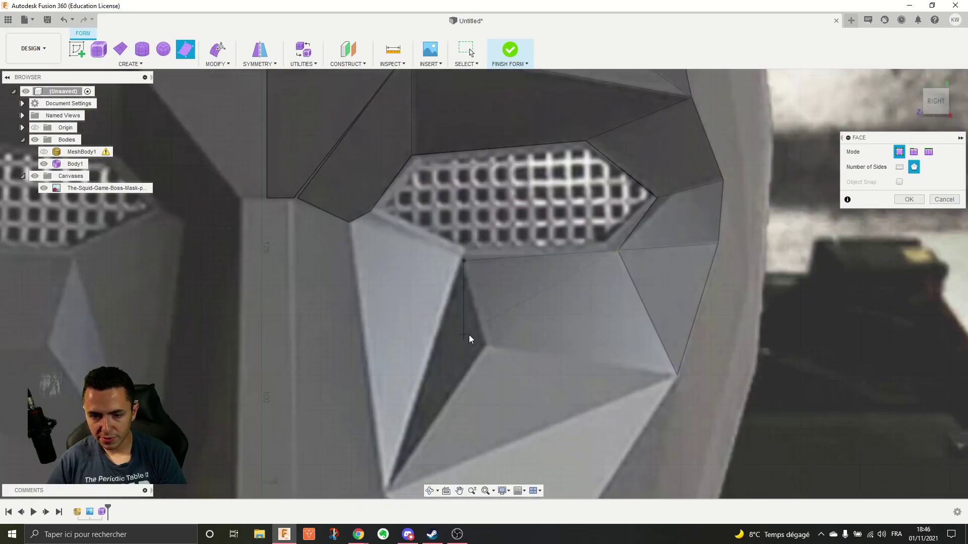
click(487, 345)
click(676, 375)
click(618, 250)
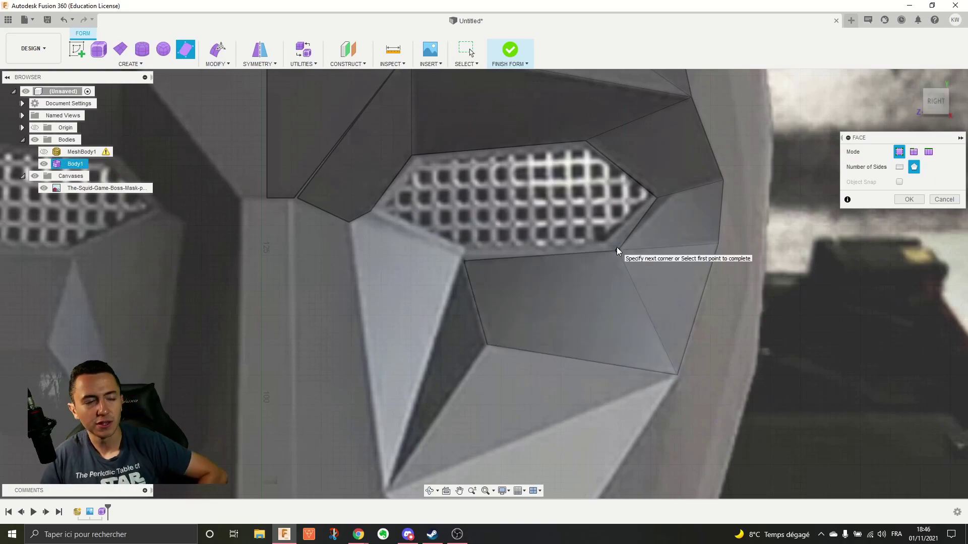
click(463, 261)
Step: Draw the narrow three-sided face covering the dark cheek facet from the eye's lower inner corner down to the point beside the nose
click(486, 344)
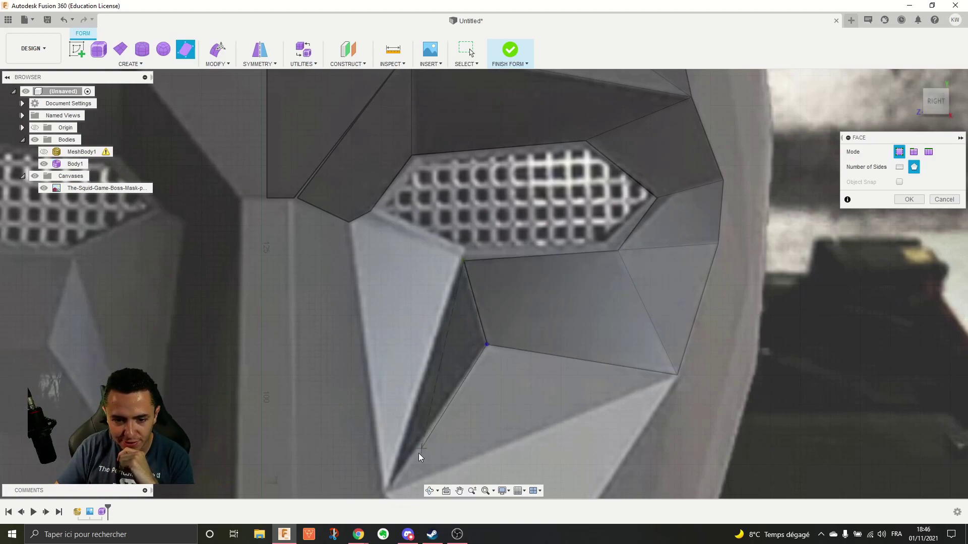
click(388, 488)
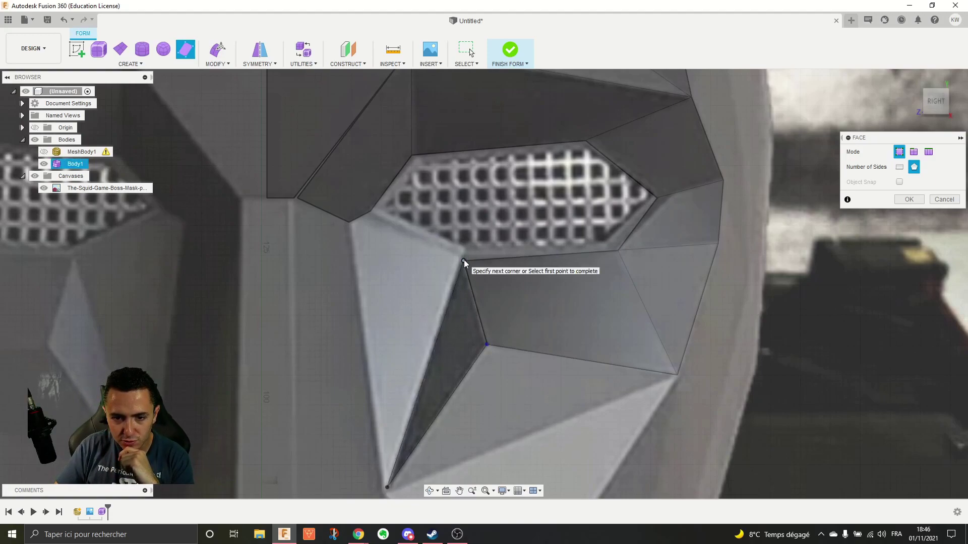
click(464, 260)
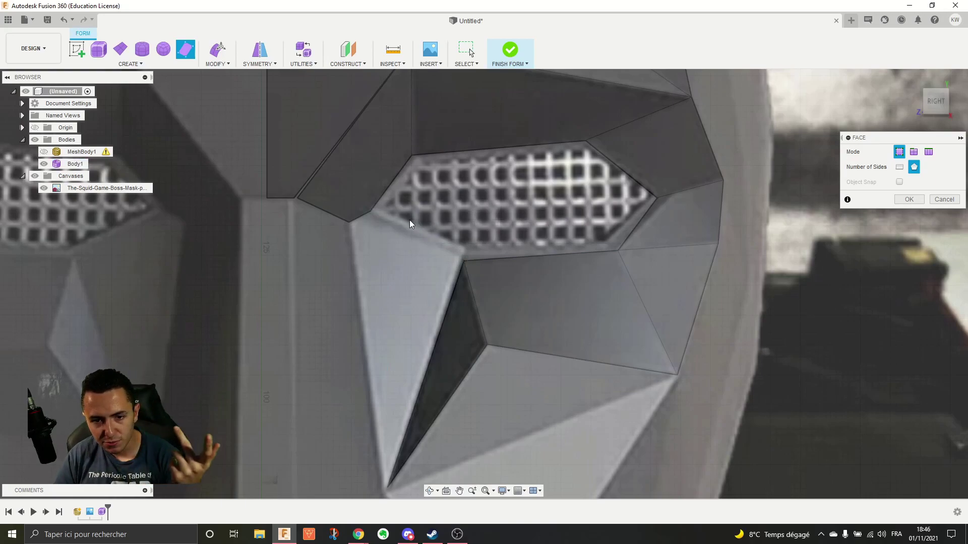
Step: Draw a four-sided face on the light inner cheek facet, from the eye's inner corner down to the point beside the nose
scroll(409, 219, down, 3)
scroll(409, 220, up, 2)
click(373, 185)
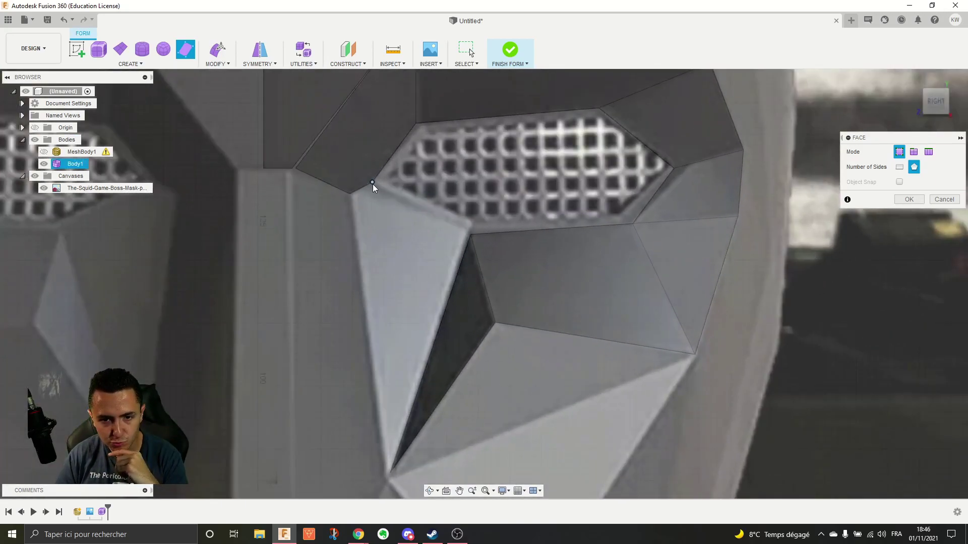
click(472, 234)
click(390, 471)
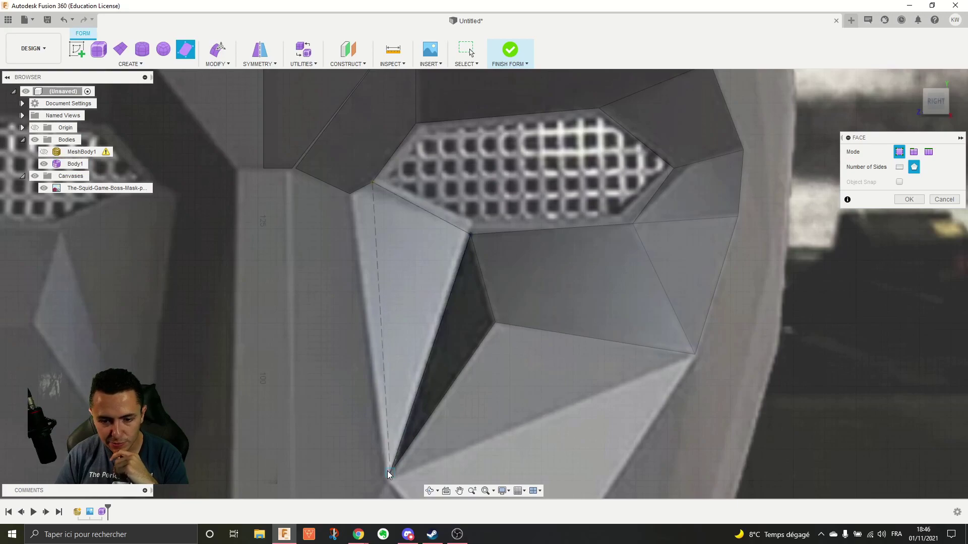
click(352, 195)
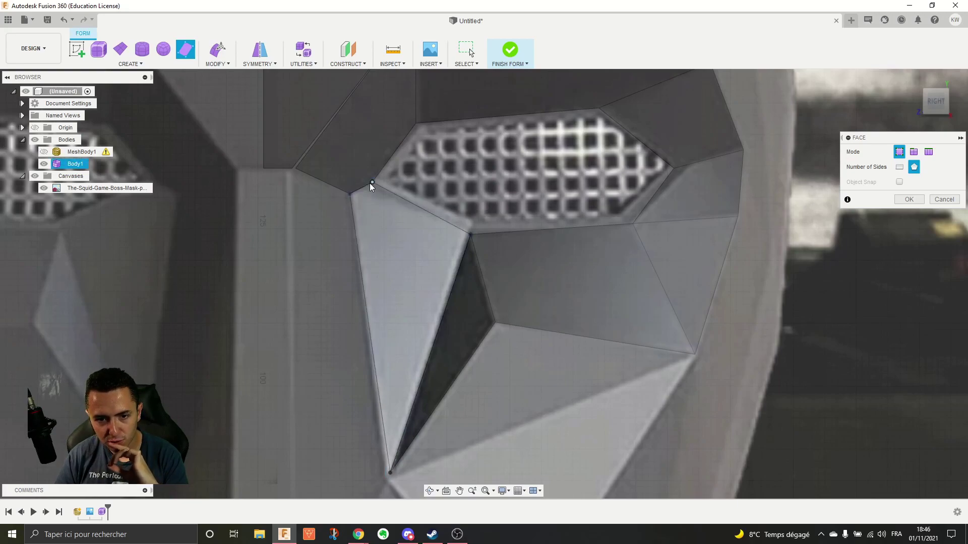
click(370, 183)
Step: Draw a three-sided face on the mid-cheek facet, spanning the cheek ridge vertex, the outer cheek corner and the point beside the nose
scroll(453, 295, down, 5)
scroll(476, 380, up, 5)
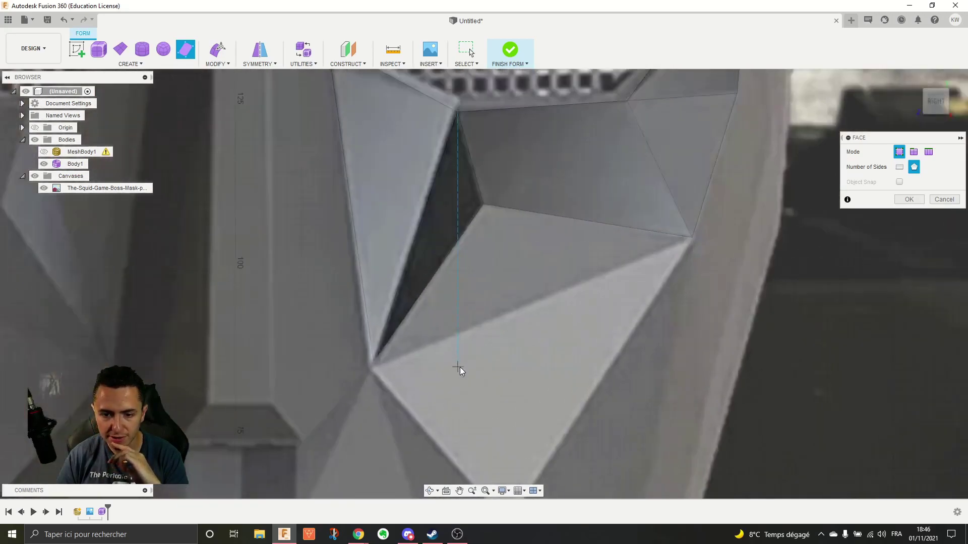
click(485, 187)
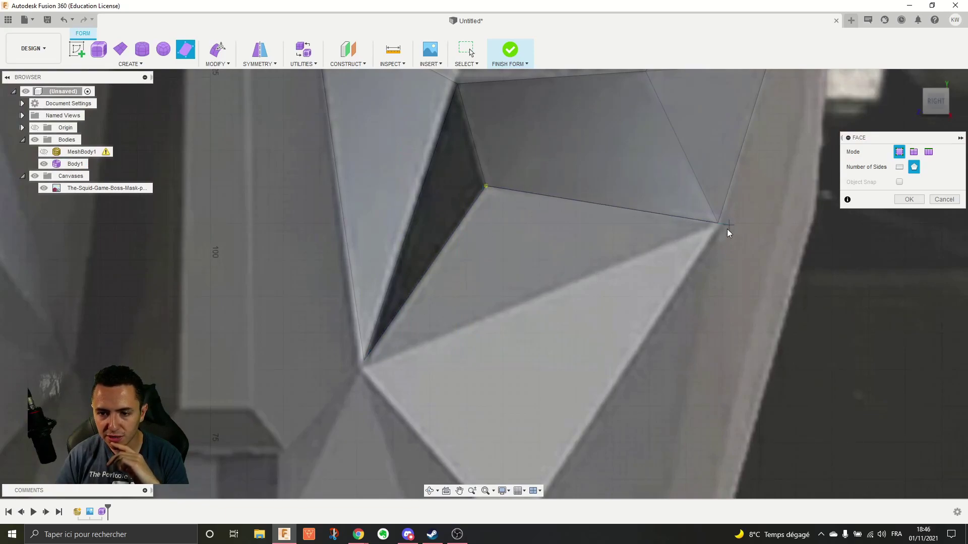
click(718, 223)
click(364, 361)
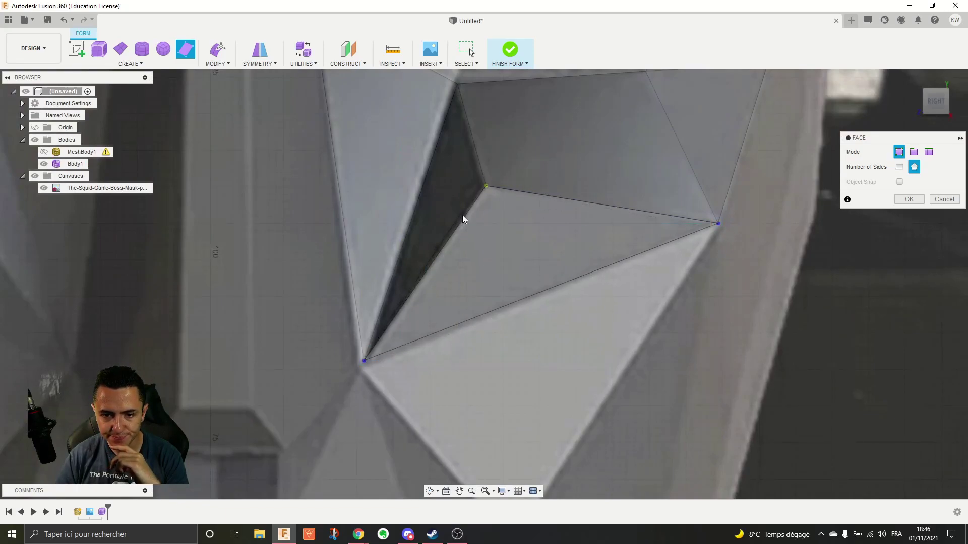
click(486, 186)
Step: Draw a three-sided face on the large lower cheek facet, from the outer cheek corner to its lower tip and the point beside the nose
scroll(549, 302, down, 6)
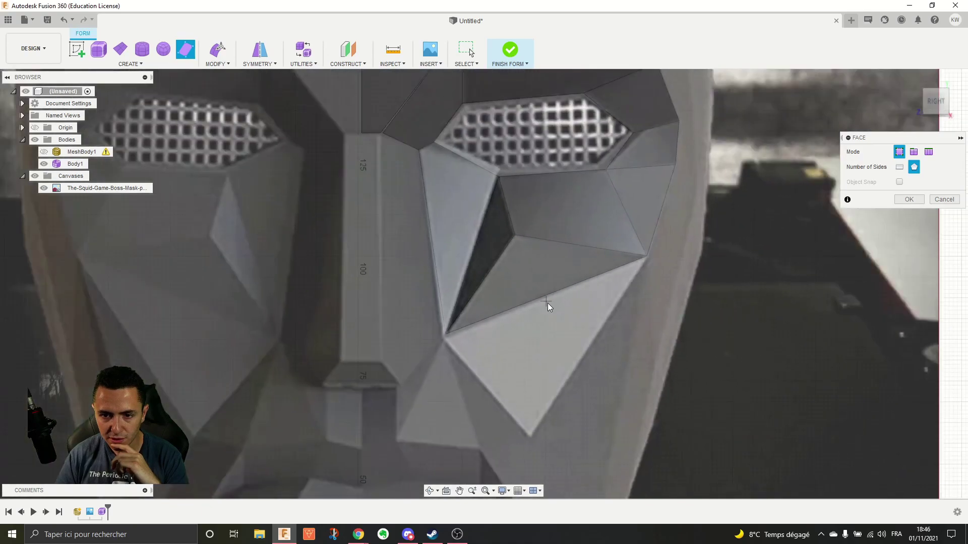
scroll(615, 243, up, 5)
click(632, 253)
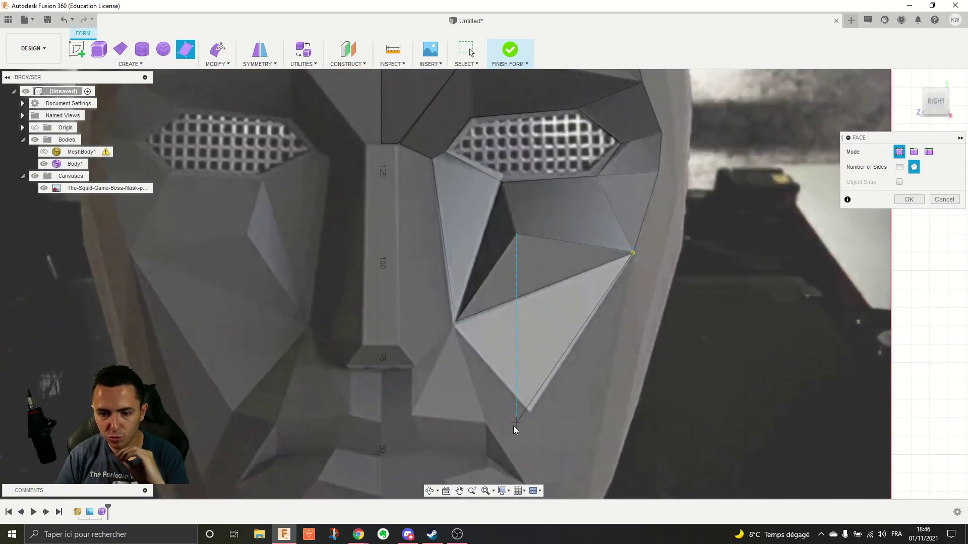
click(531, 413)
click(457, 322)
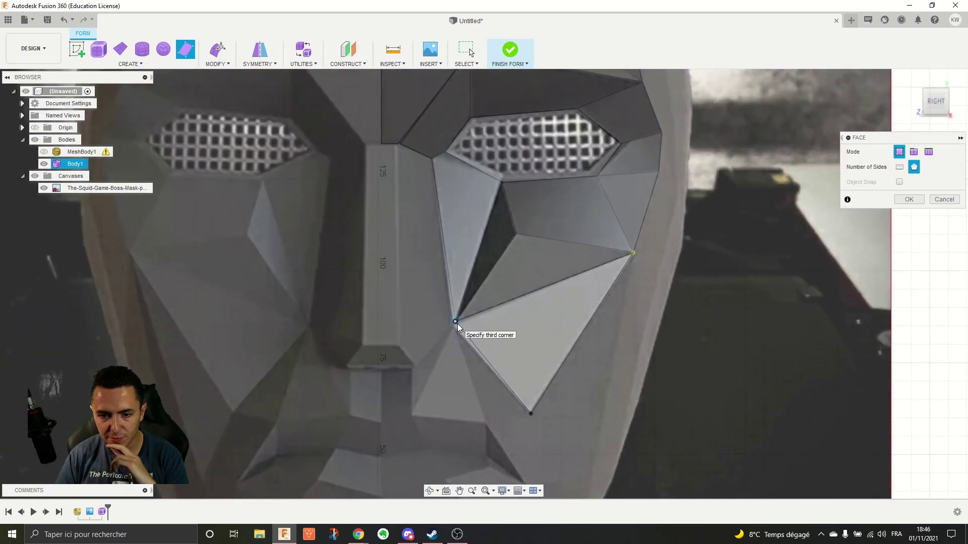
click(634, 253)
Step: Examine the traced faces and the remaining untraced facets around the nose, mouth and jaw on the canvas
scroll(642, 303, down, 5)
scroll(613, 364, up, 6)
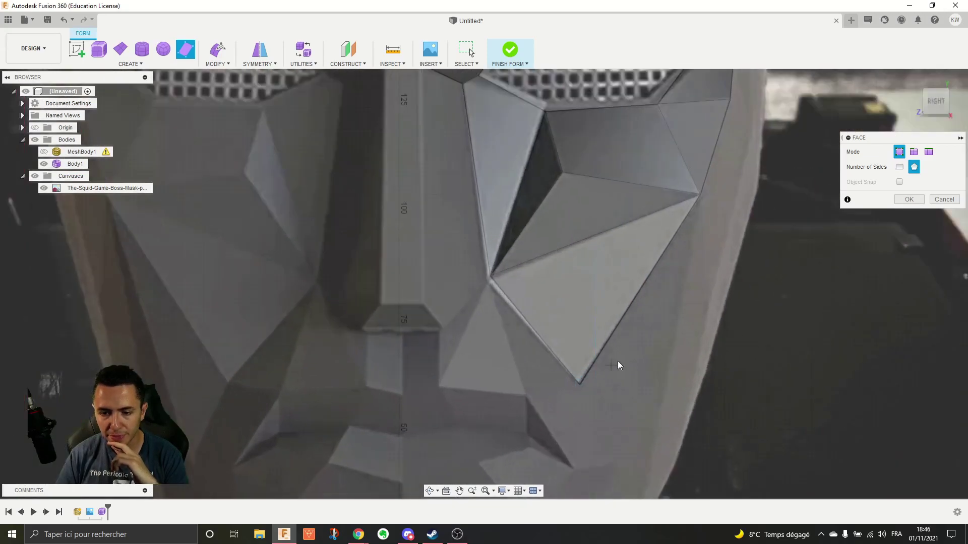
scroll(724, 313, down, 4)
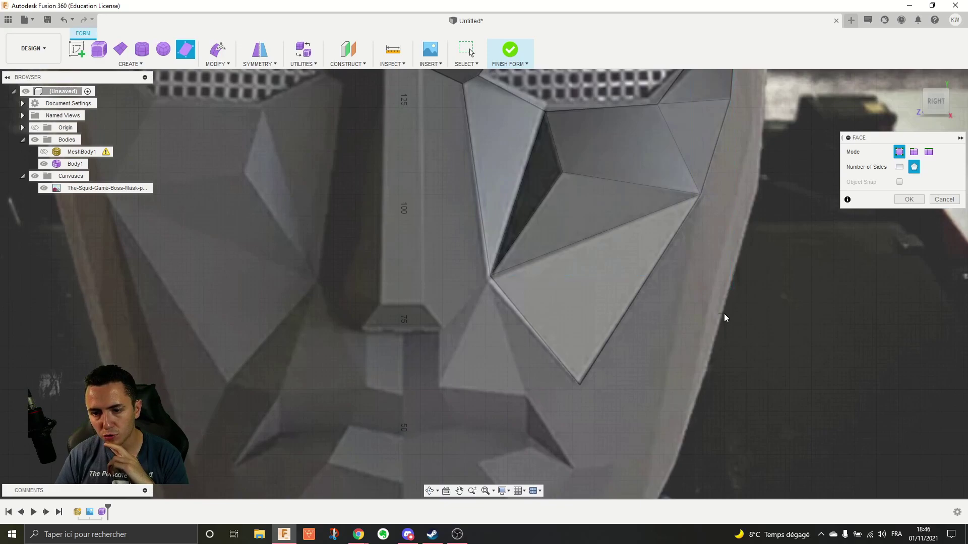
scroll(724, 301, up, 3)
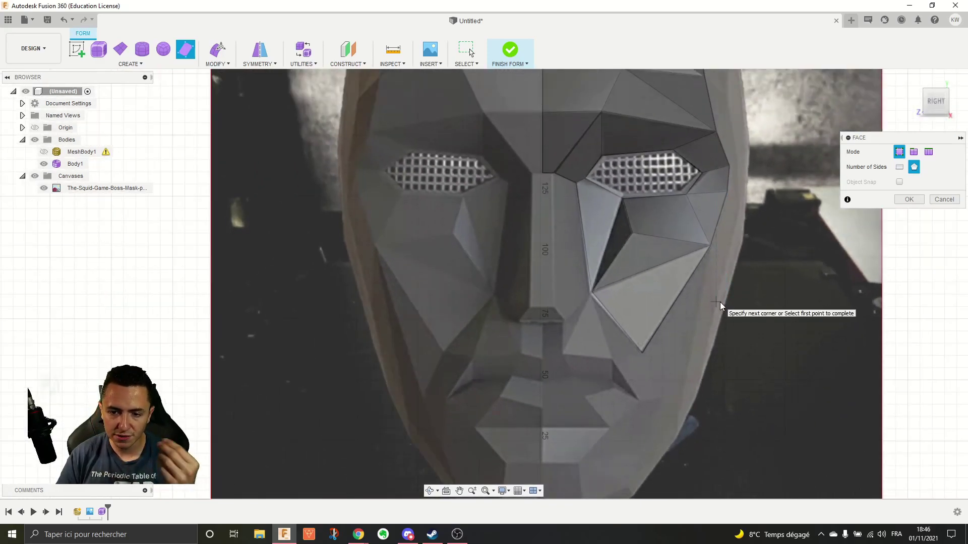
scroll(599, 205, up, 2)
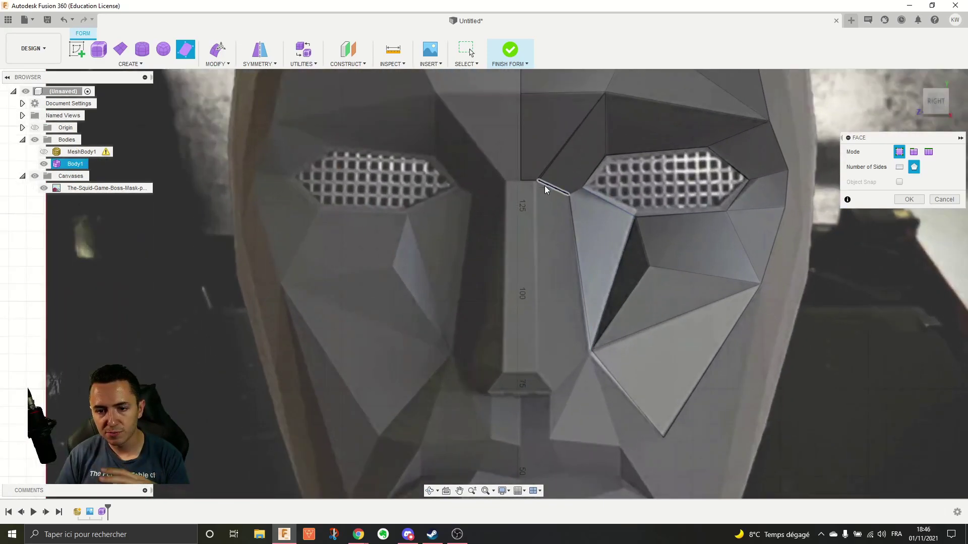
scroll(607, 378, down, 4)
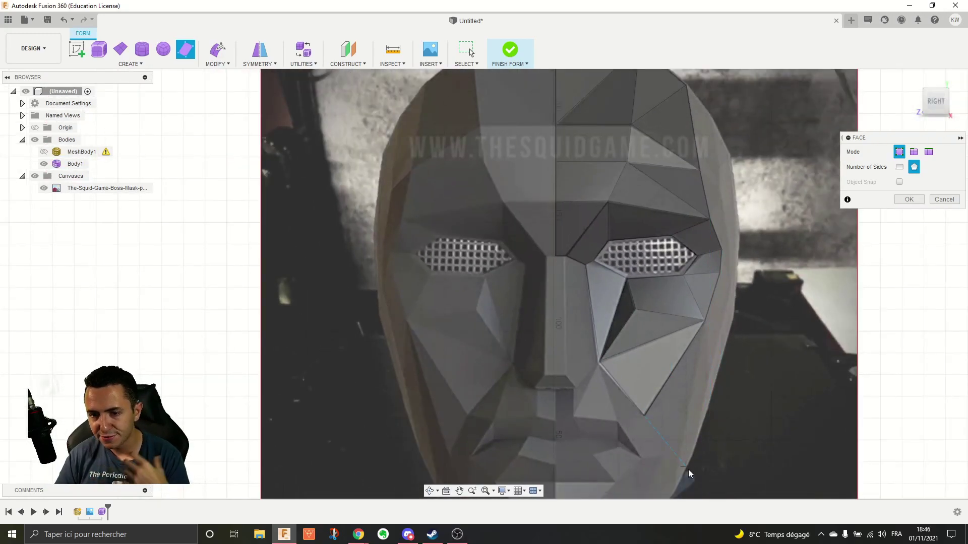
scroll(689, 474, up, 4)
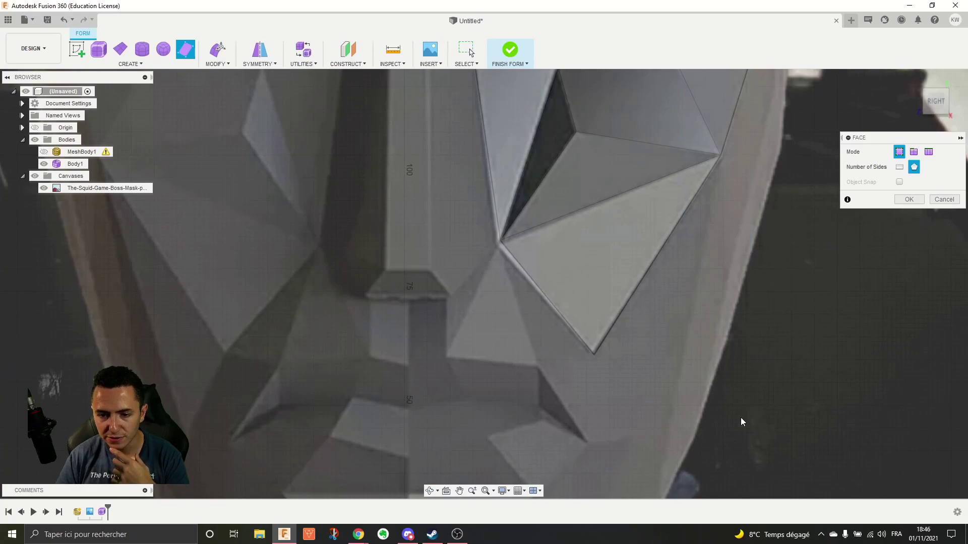
scroll(733, 395, down, 4)
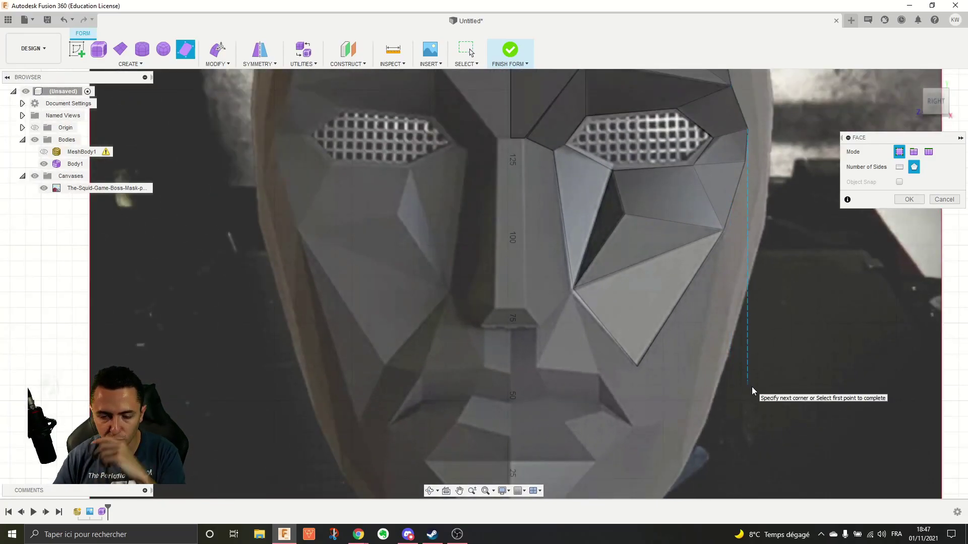
scroll(752, 387, down, 2)
scroll(730, 390, up, 2)
scroll(631, 319, up, 3)
middle_drag(650, 385, 507, 320)
click(507, 319)
click(501, 422)
click(400, 198)
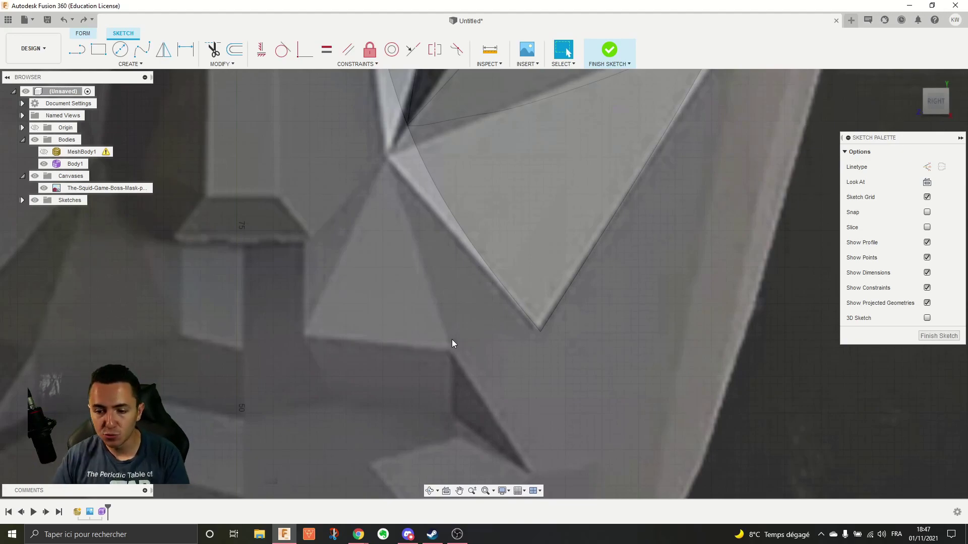
click(939, 336)
scroll(607, 272, down, 10)
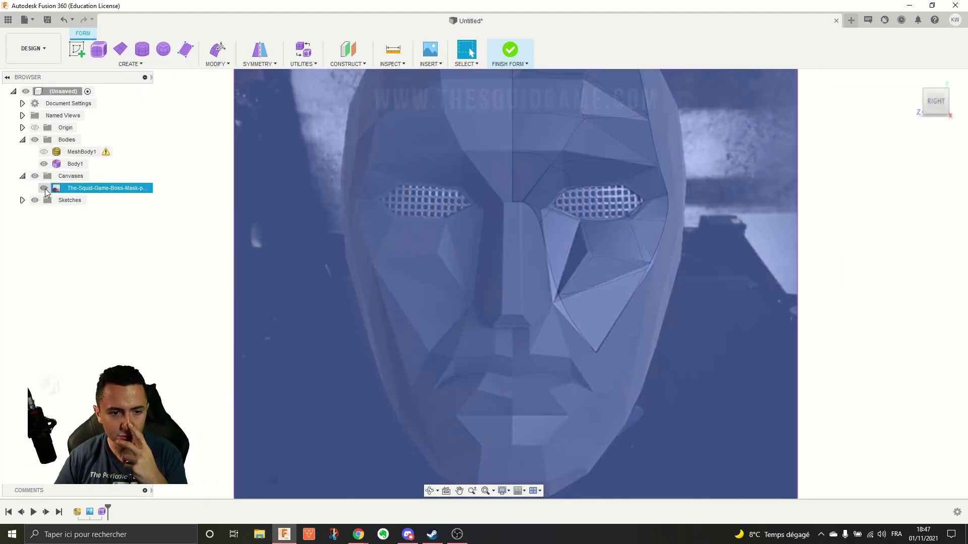
Step: Hide the mask canvas and switch the T-spline display to box mode
click(44, 189)
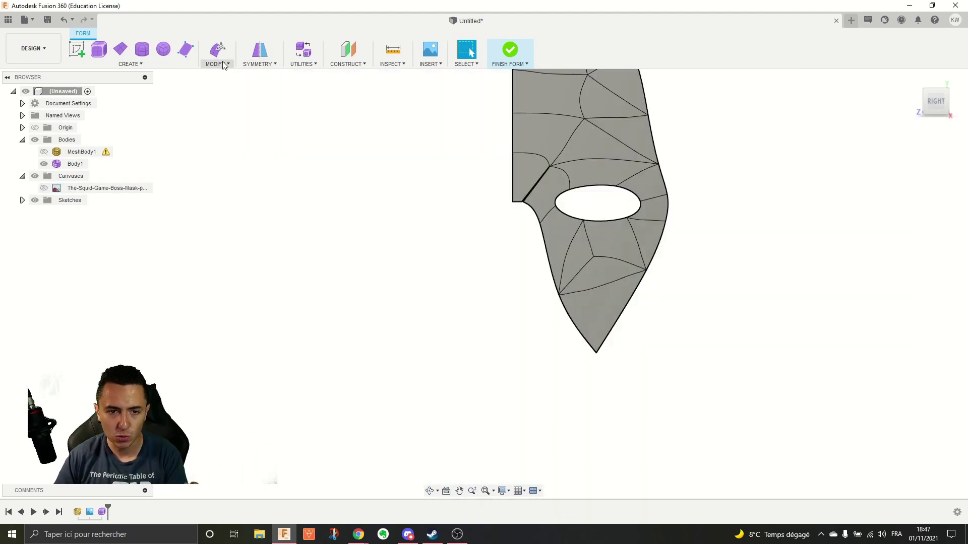
click(303, 49)
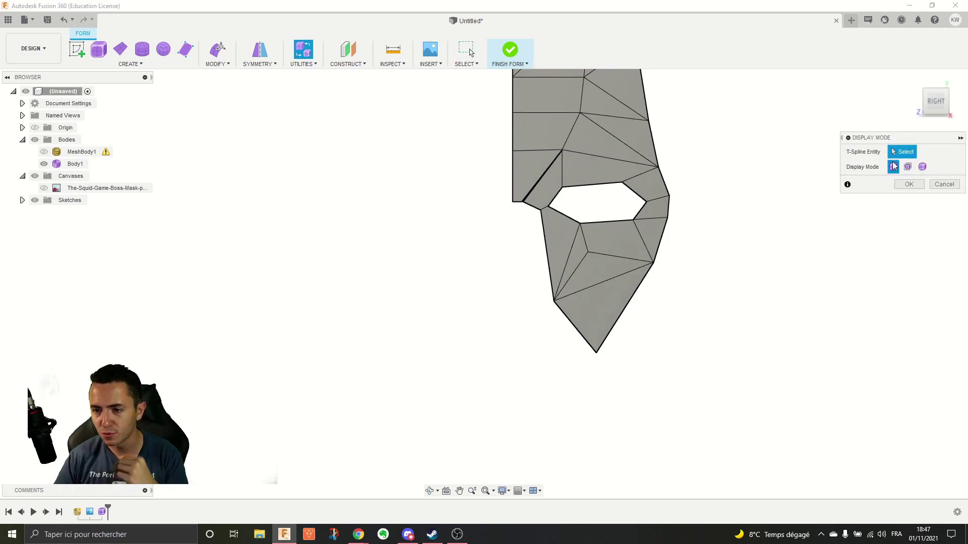
click(625, 120)
click(625, 134)
click(908, 185)
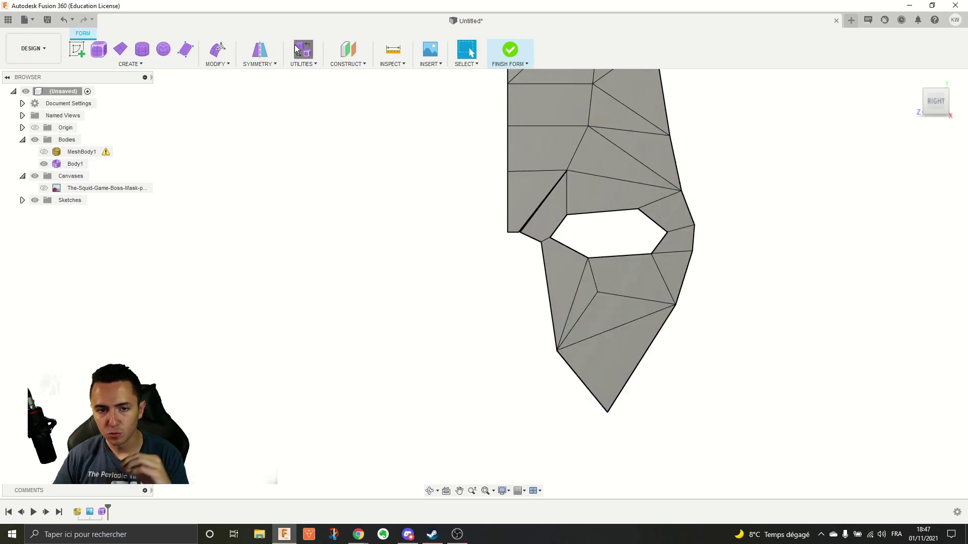
Step: Apply the box display mode to the entire Body1
click(303, 49)
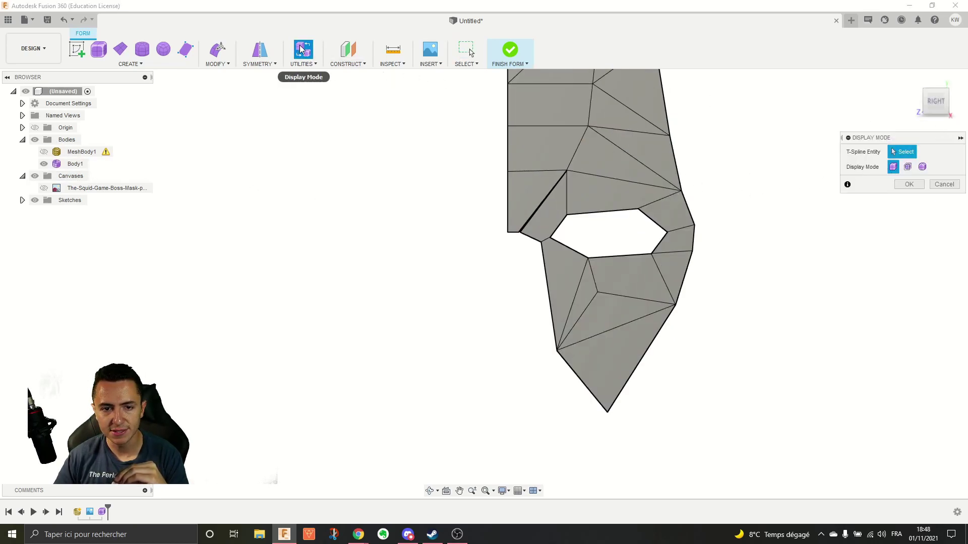
click(71, 165)
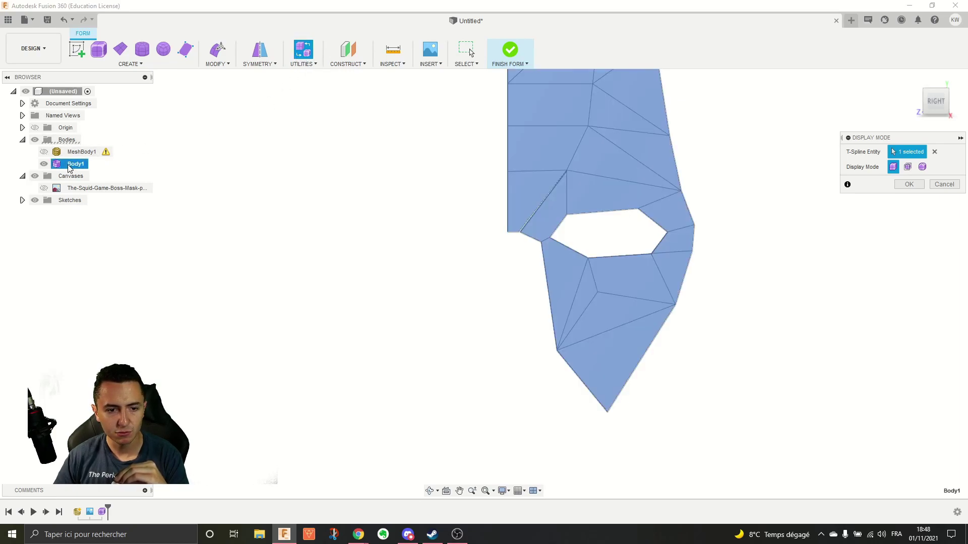
click(910, 185)
scroll(727, 312, up, 2)
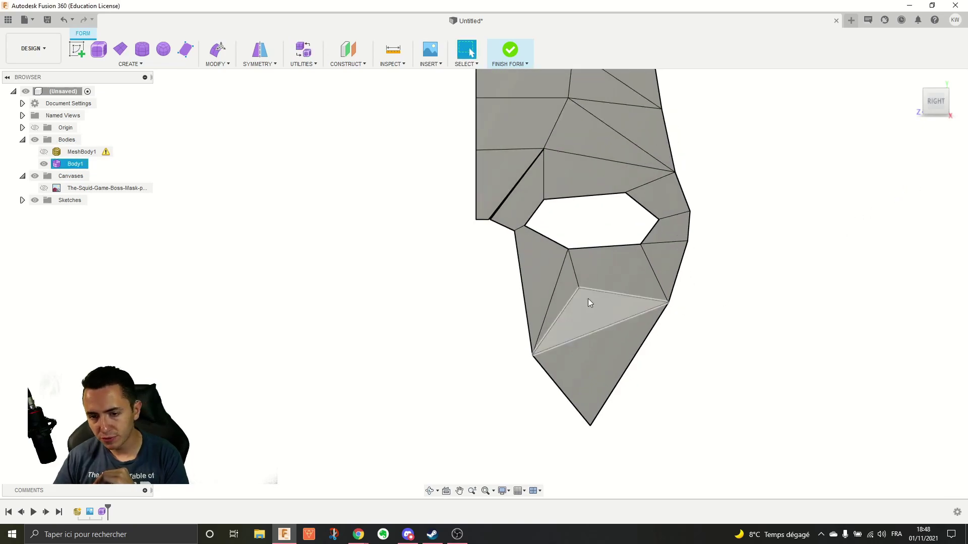
Step: Compare the traced faces with the mask photo by showing and hiding the canvas, leaving it hidden
click(43, 194)
click(44, 188)
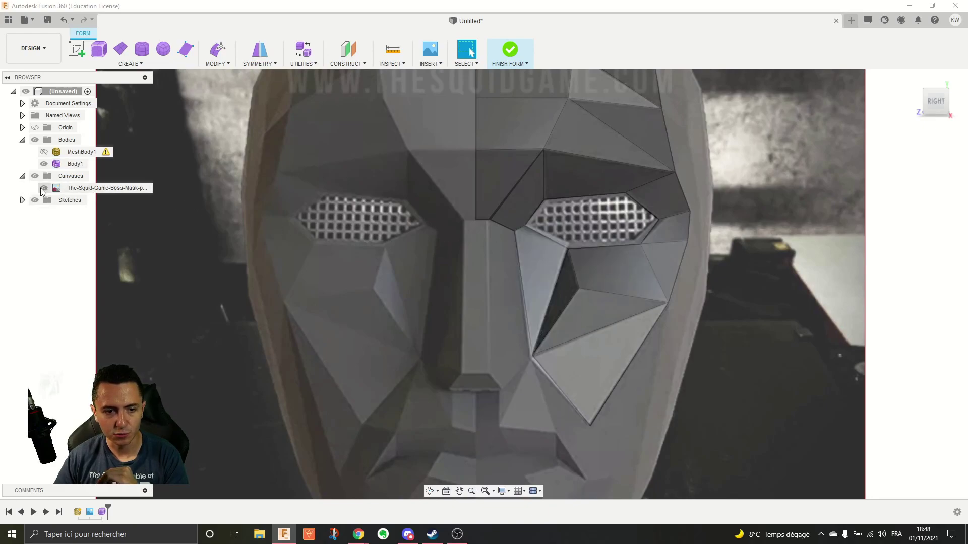
click(44, 188)
click(44, 188)
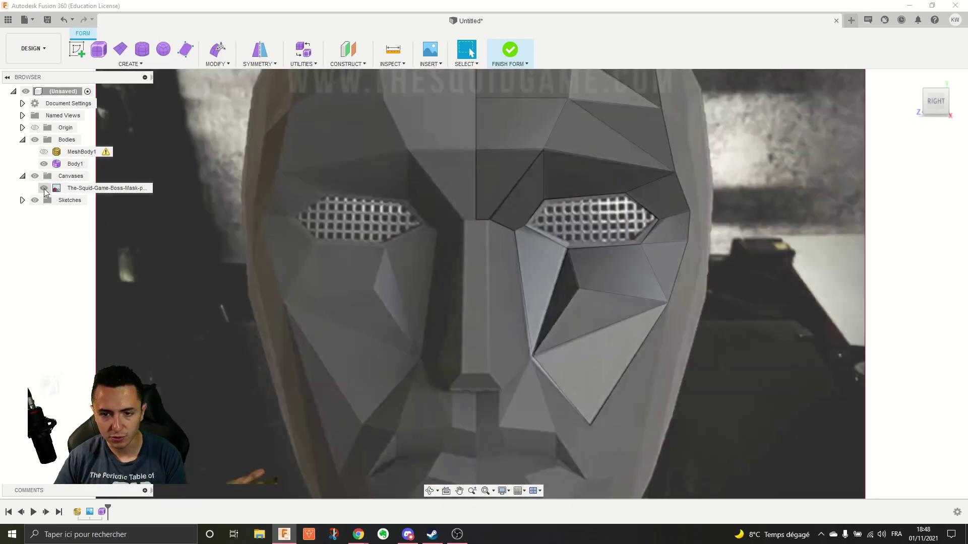
click(43, 188)
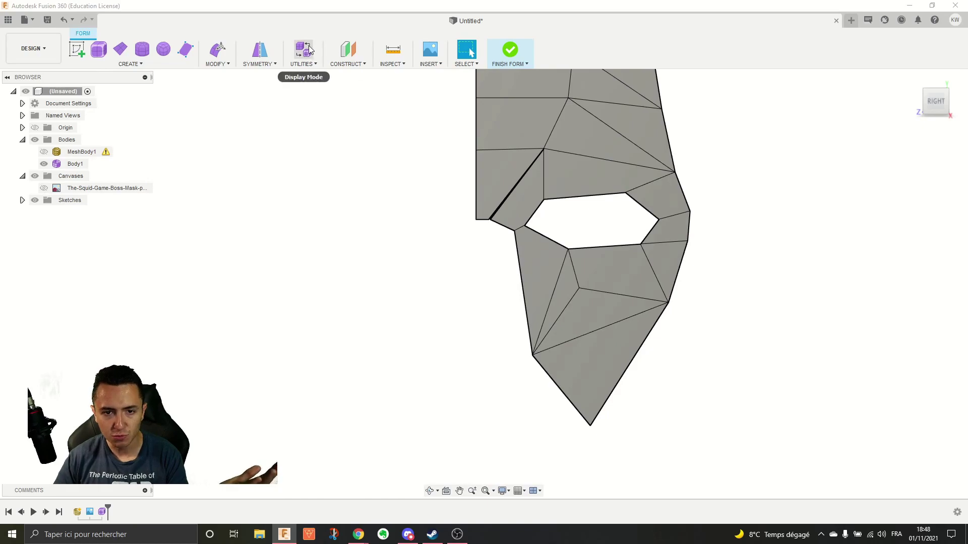
Step: Preview Body1 in smooth display mode and compare it with box display, keeping box display
key(alt+1)
click(75, 164)
scroll(510, 134, up, 2)
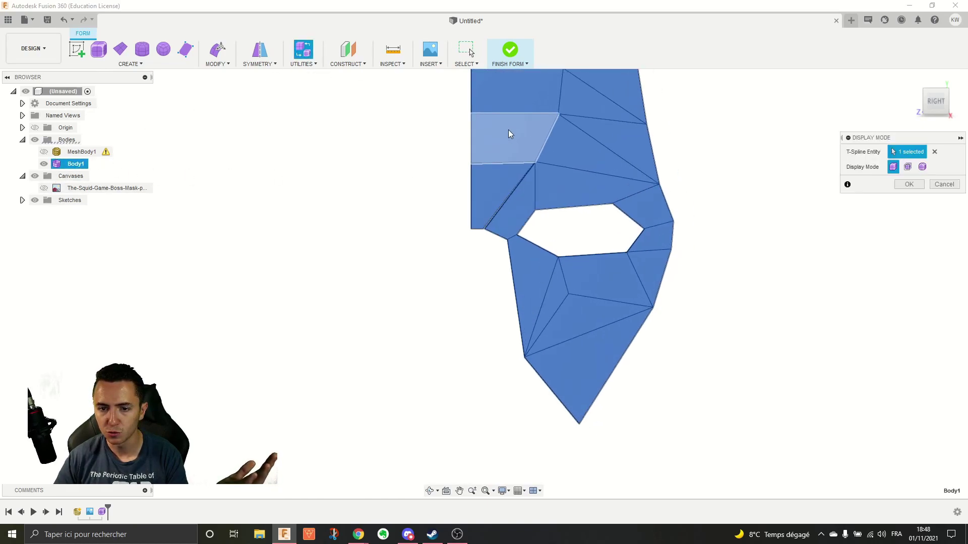
click(922, 167)
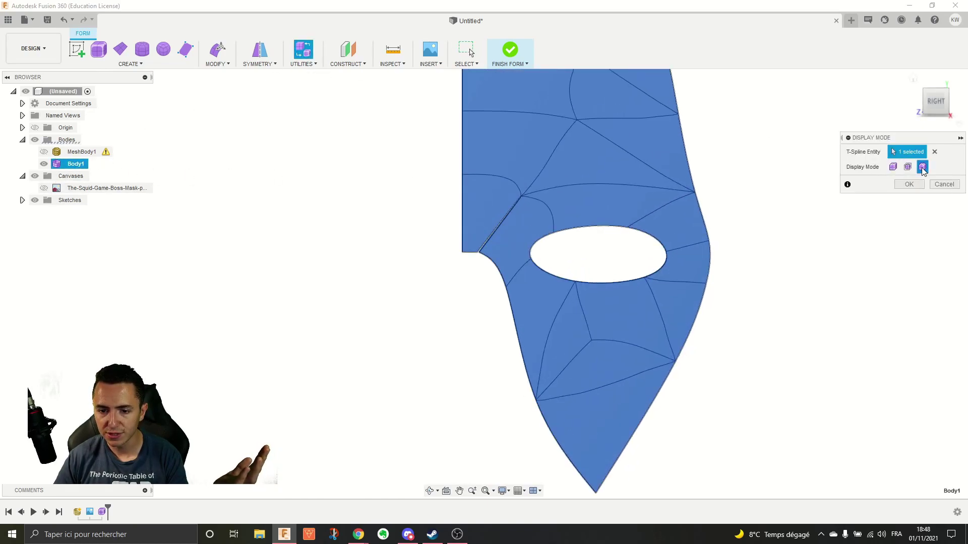
click(893, 168)
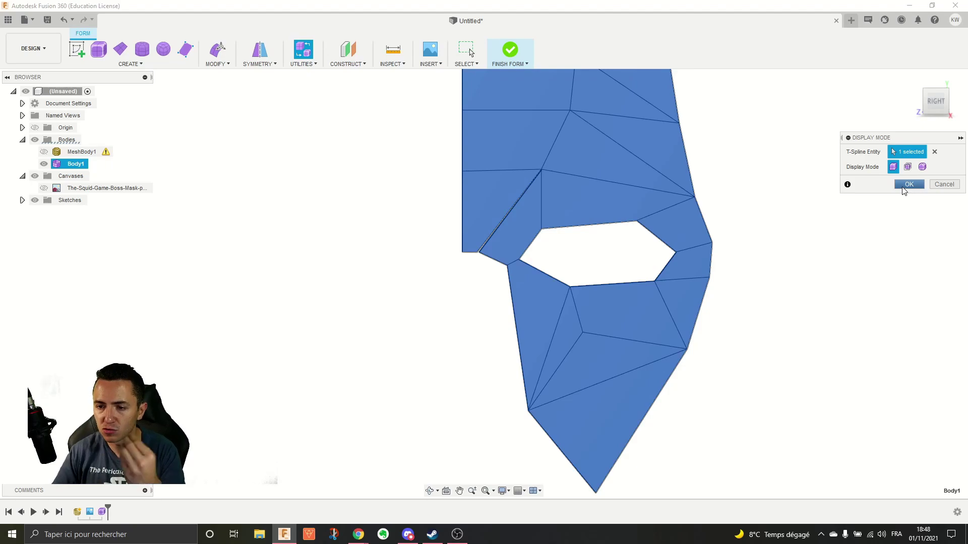
click(907, 185)
scroll(558, 281, up, 5)
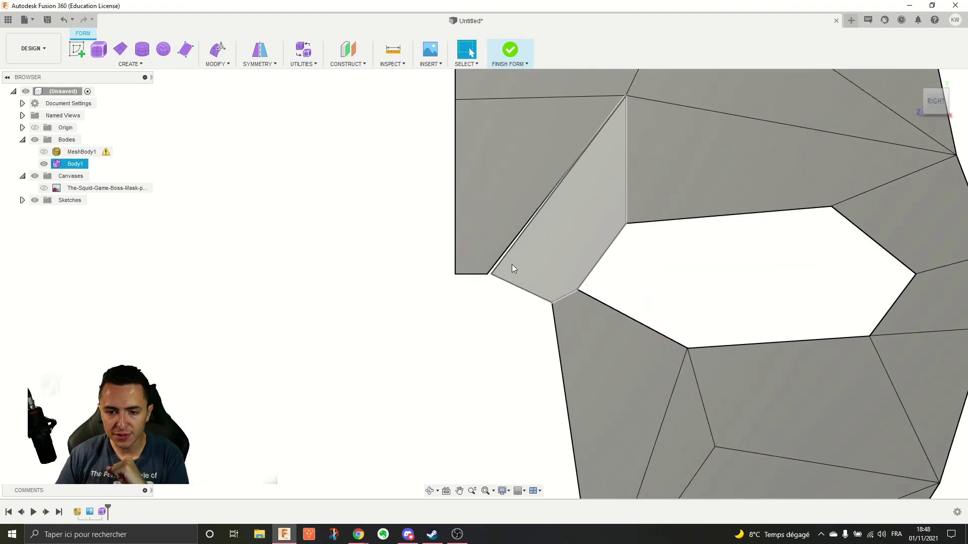
click(216, 64)
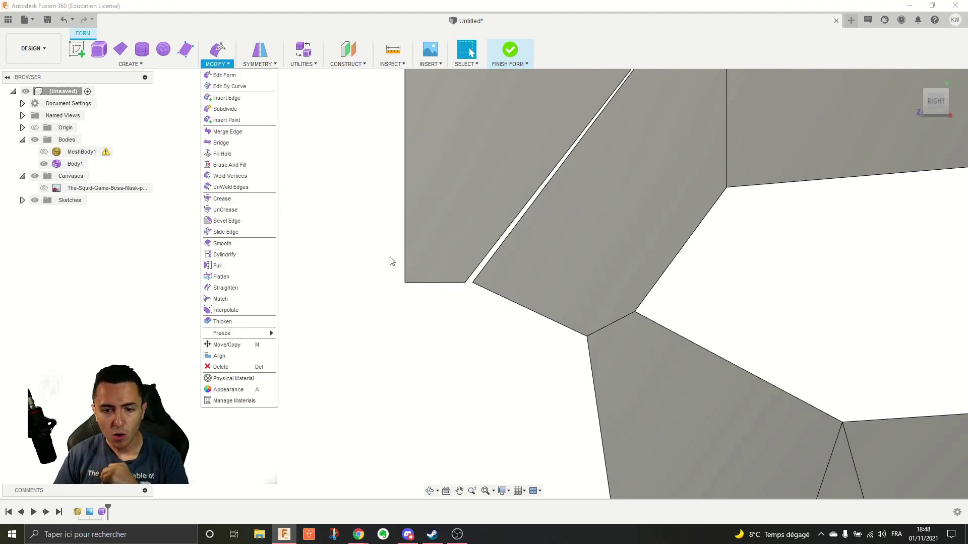
click(459, 280)
click(465, 282)
key(Escape)
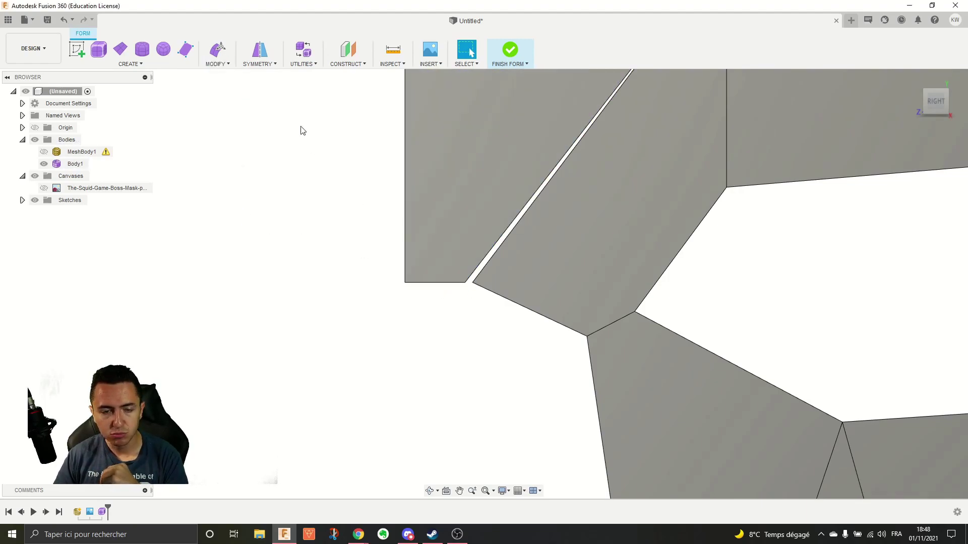
Step: Weld the two neighbouring vertices at the lower end of the narrow gap between the brow facets beside the nose bridge
click(221, 67)
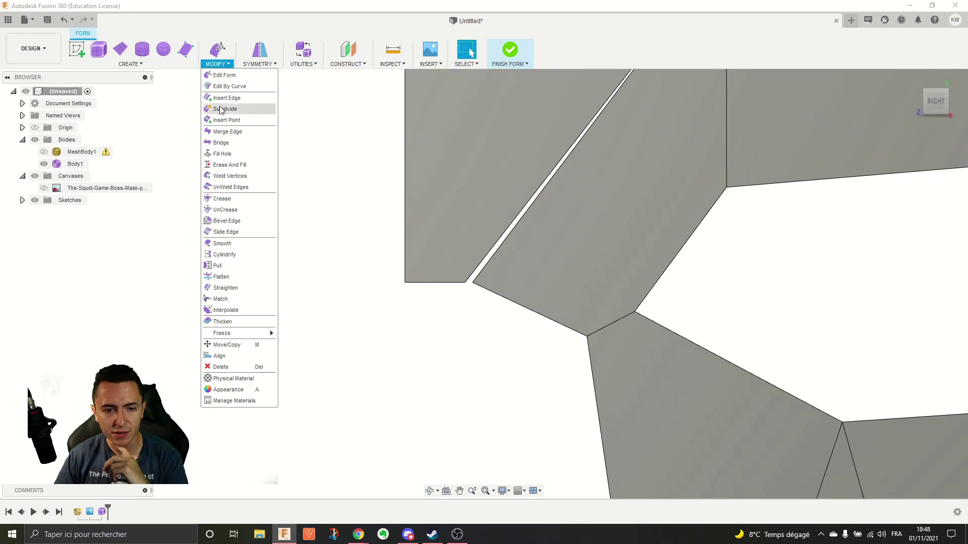
click(231, 176)
scroll(479, 294, up, 4)
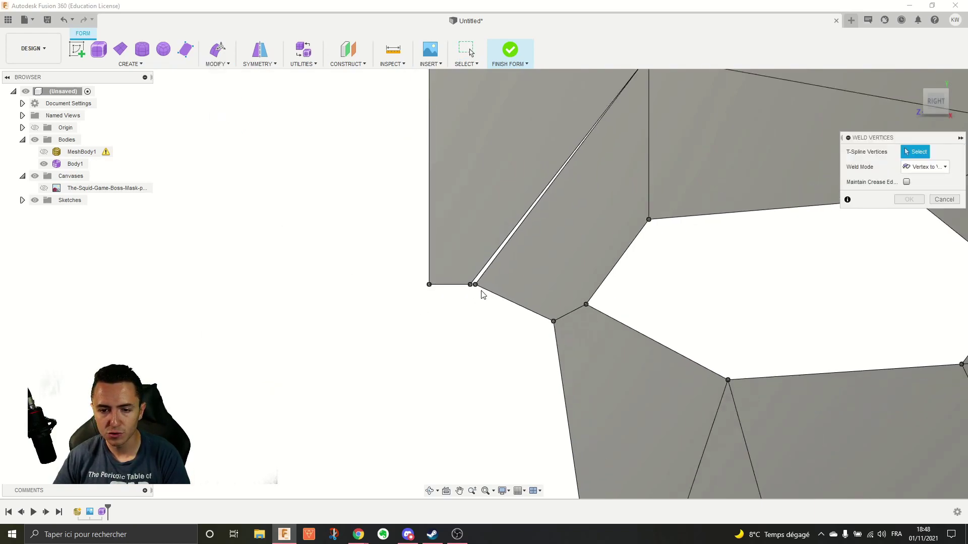
drag(419, 204, 499, 346)
scroll(499, 346, down, 3)
scroll(499, 346, down, 5)
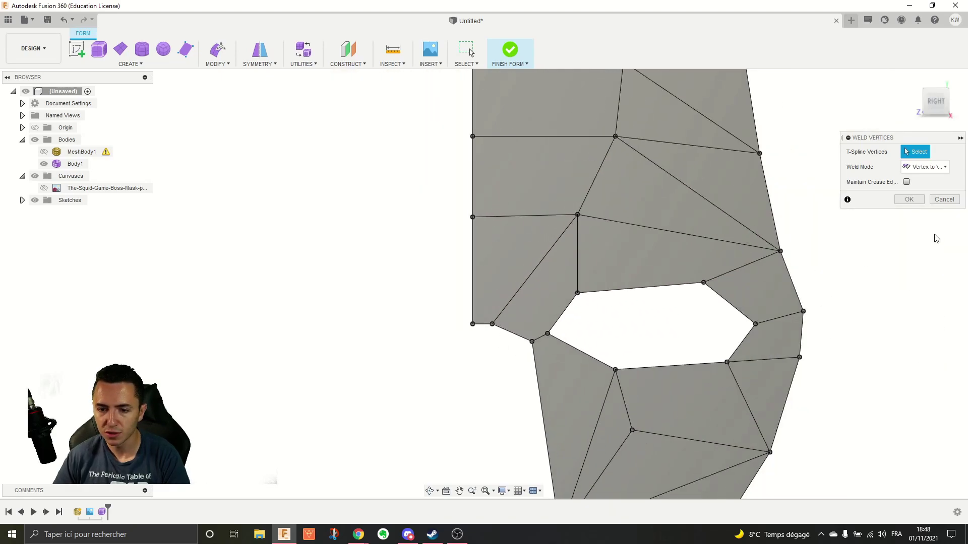
click(918, 201)
Step: Show the mask canvas again behind the traced faces, with the nose, mouth and chin in view
scroll(918, 231, down, 5)
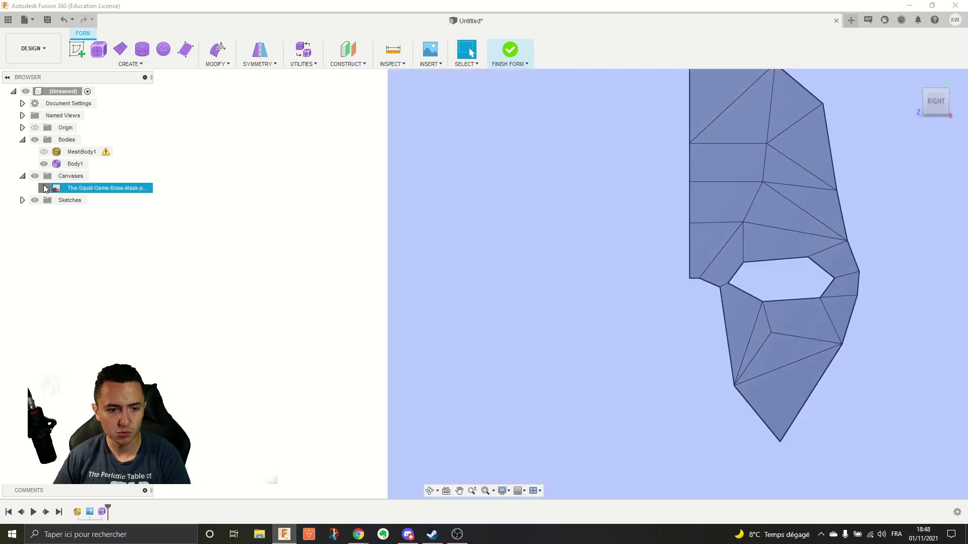
click(44, 188)
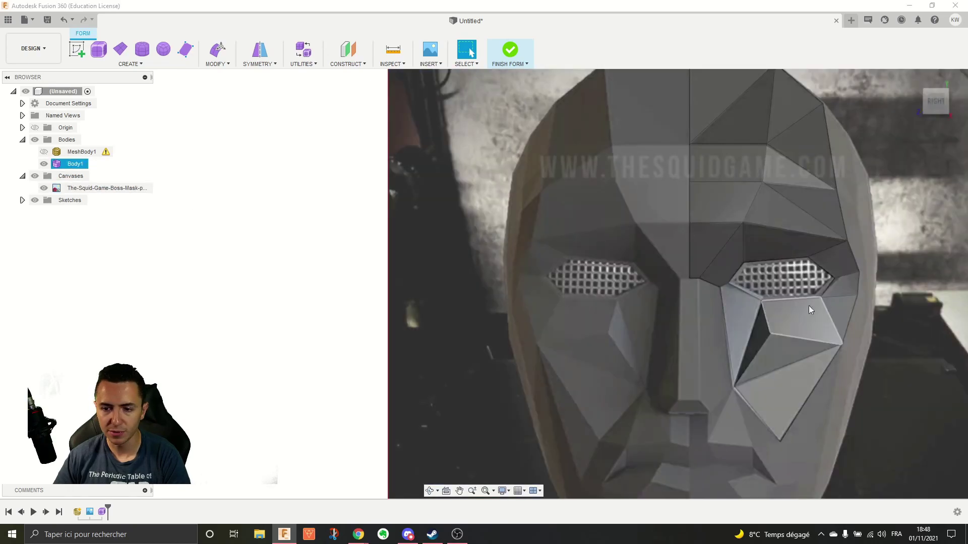
scroll(844, 341, down, 3)
scroll(900, 401, up, 2)
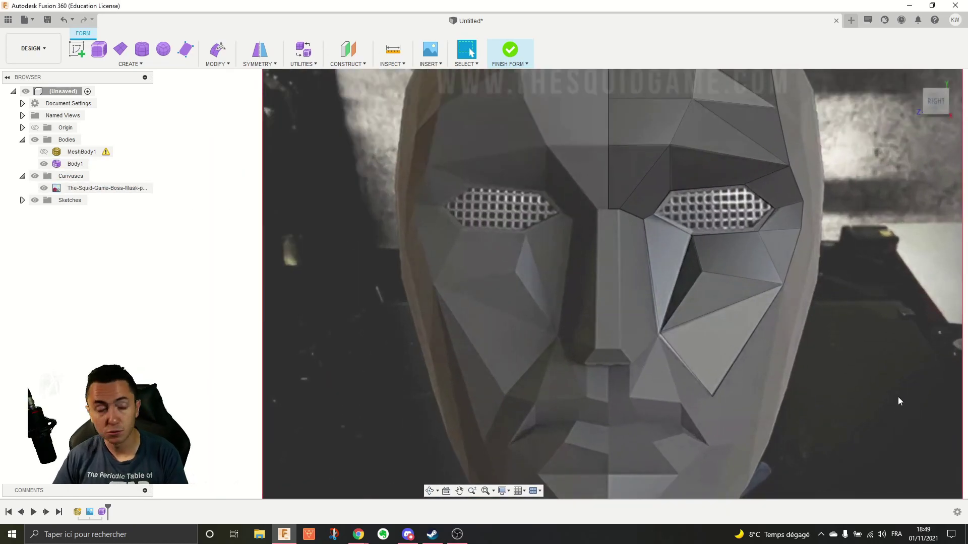
scroll(770, 223, down, 5)
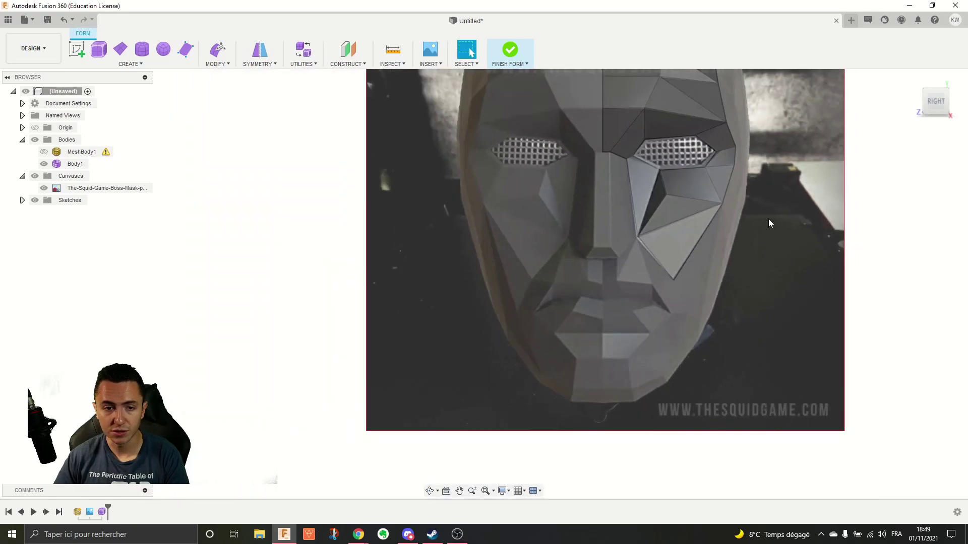
middle_drag(590, 160, 586, 197)
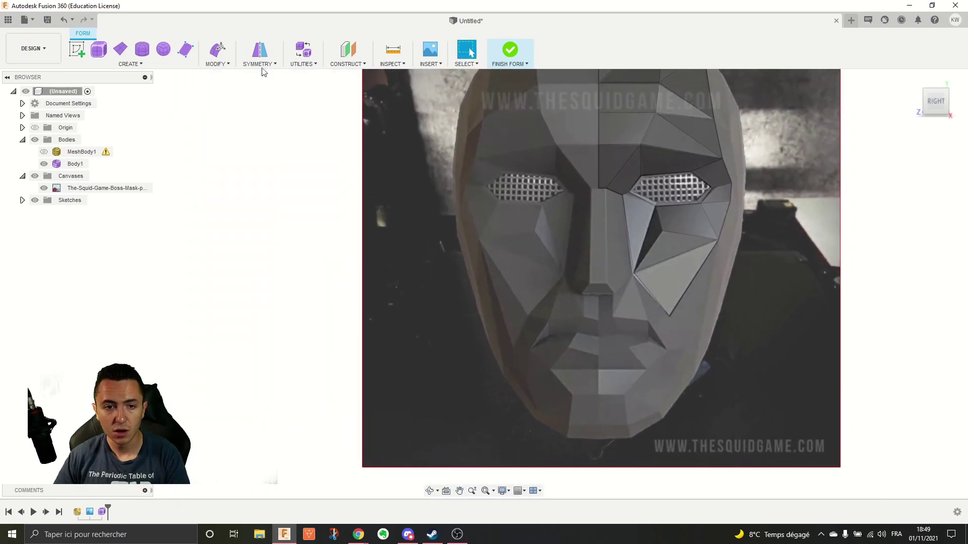
Step: Trace a four-sided face over the half of the nose ridge beside the centreline, from the brow down to the nose tip
click(185, 50)
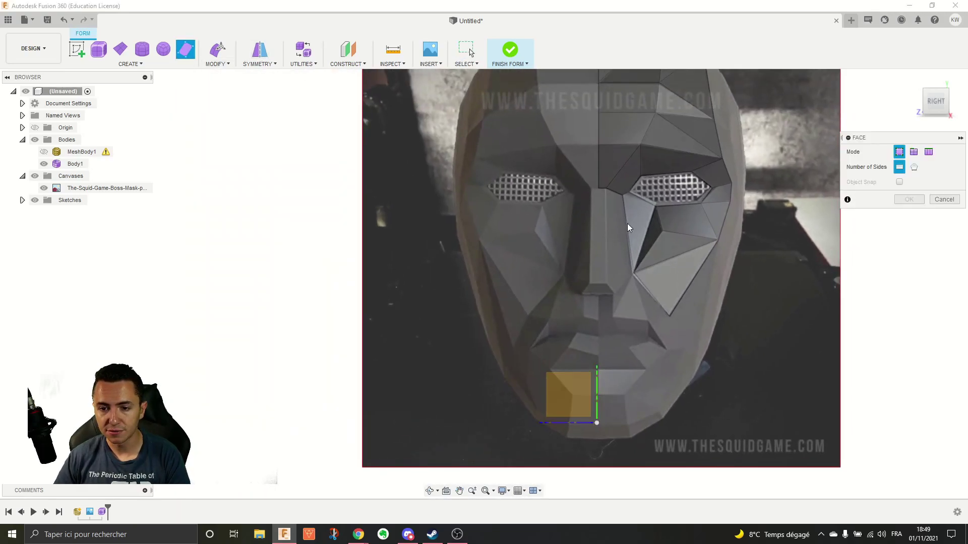
scroll(605, 202, up, 3)
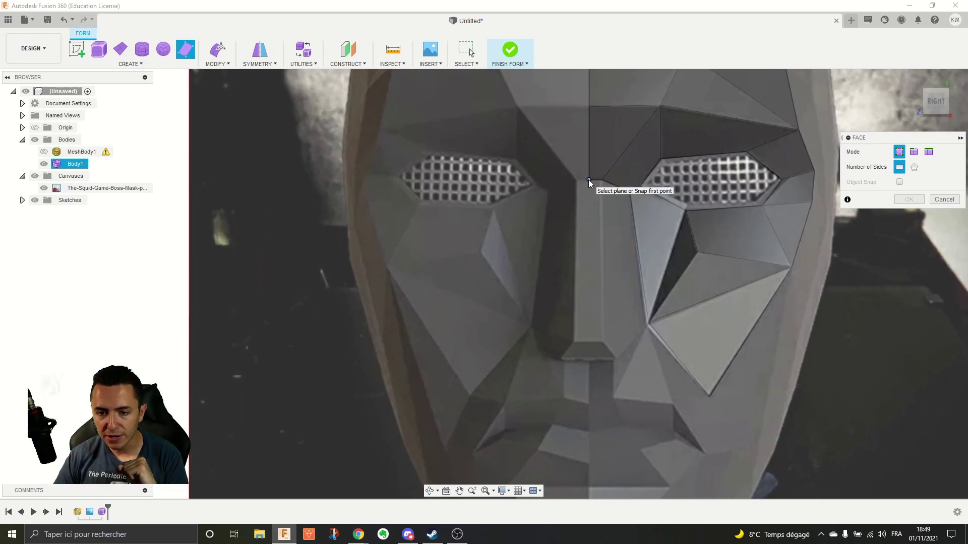
click(589, 180)
click(604, 183)
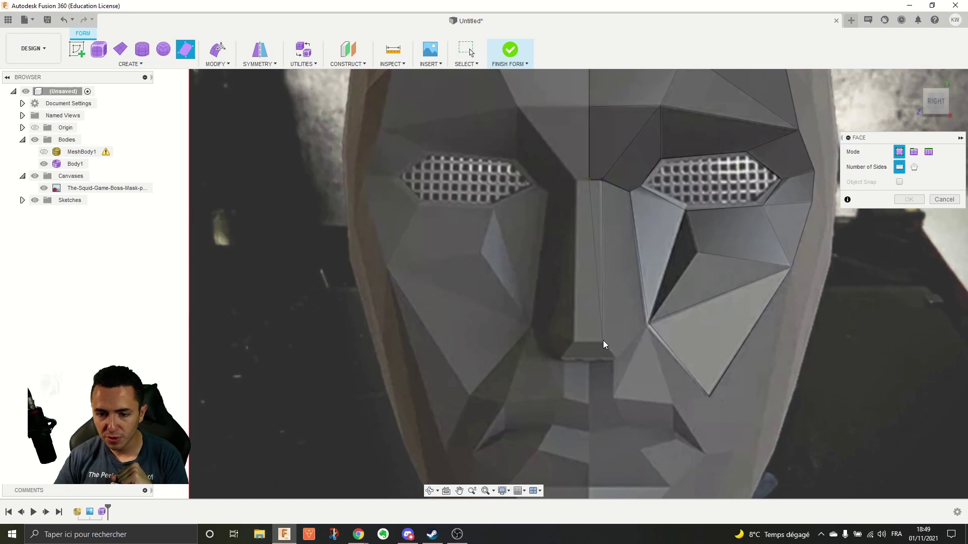
scroll(606, 345, down, 1)
scroll(607, 345, down, 2)
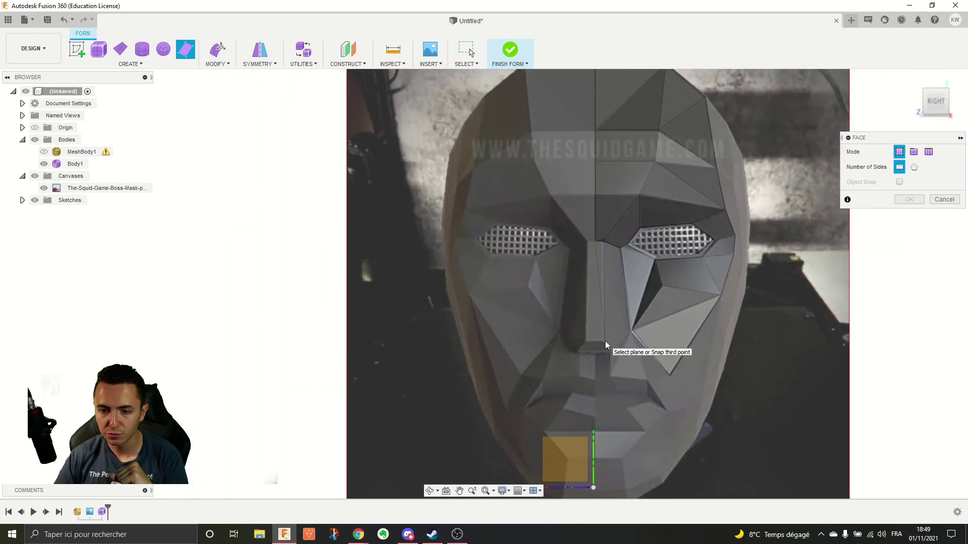
click(573, 454)
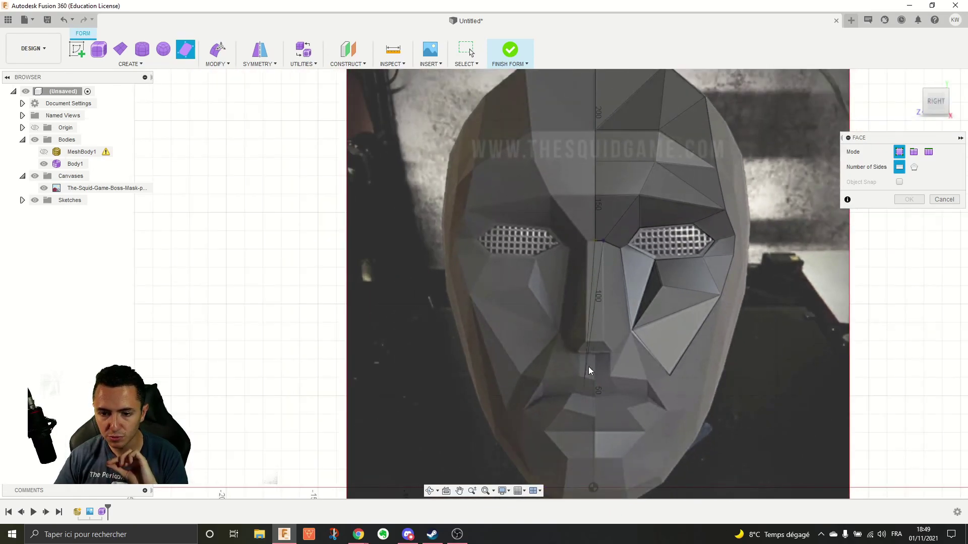
click(603, 343)
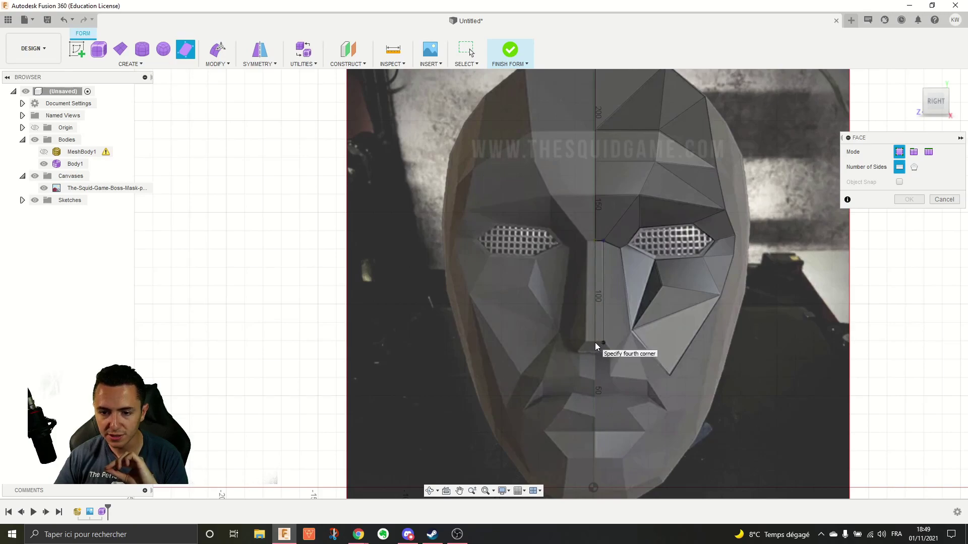
scroll(595, 343, up, 5)
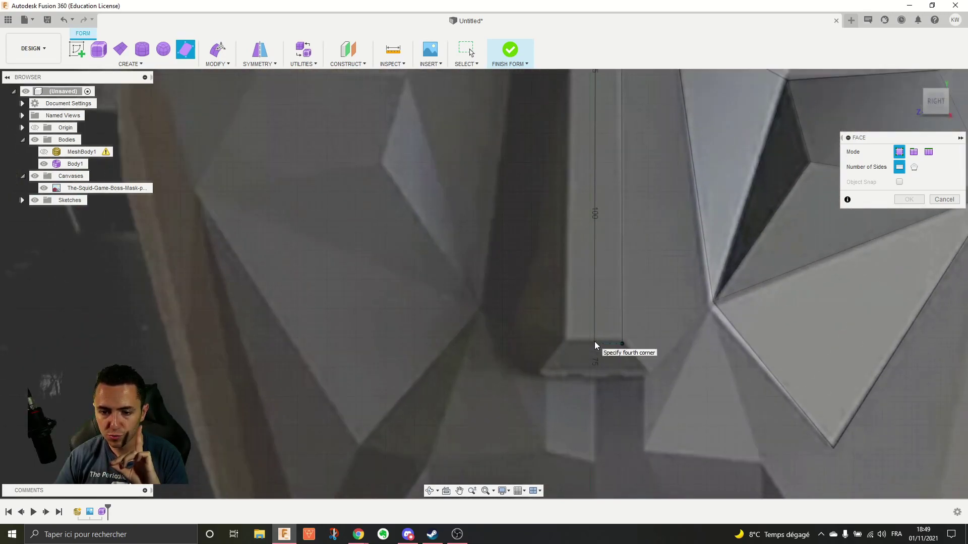
click(594, 341)
scroll(595, 303, down, 3)
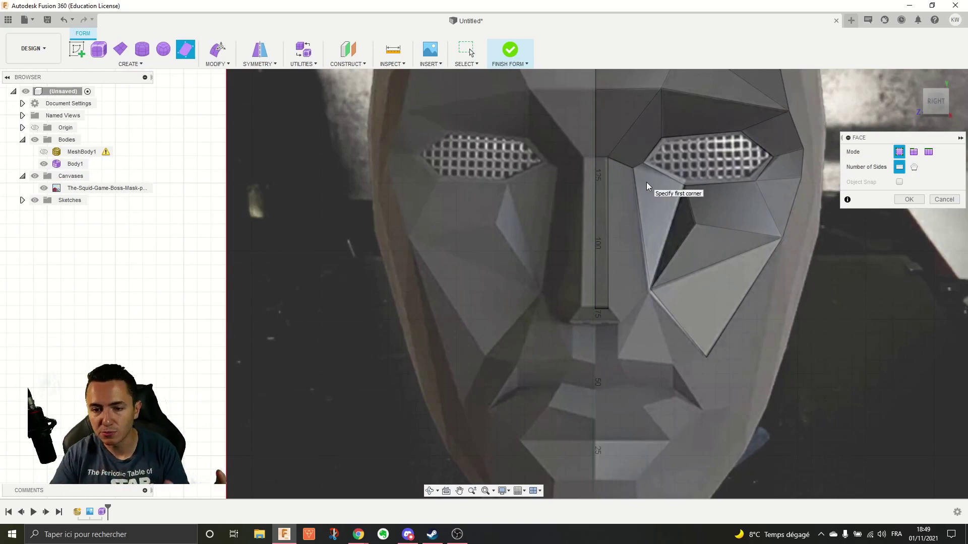
Step: Trace the side of the nose with a multi-sided face between the nose ridge, the nostril corner and the inner cheek edge
scroll(759, 237, up, 4)
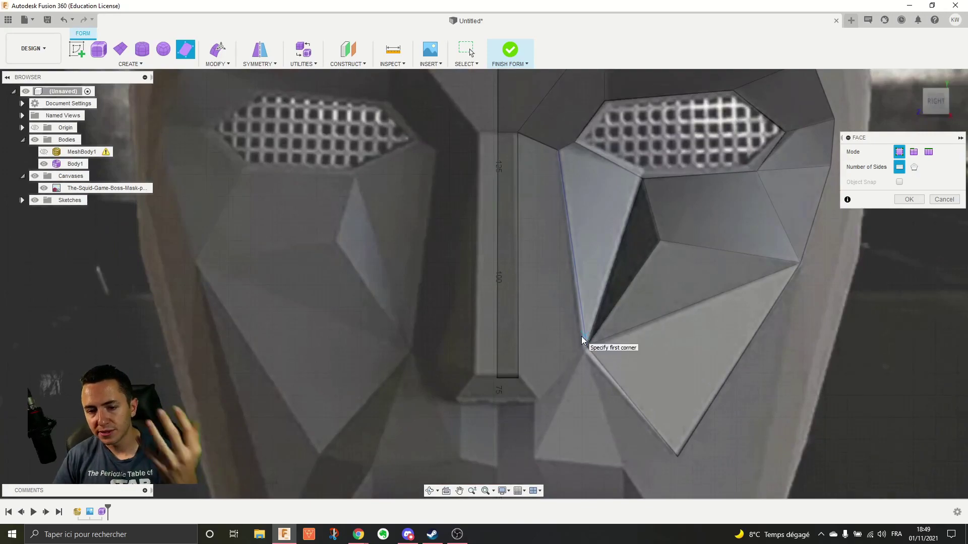
scroll(523, 381, down, 4)
scroll(557, 371, up, 2)
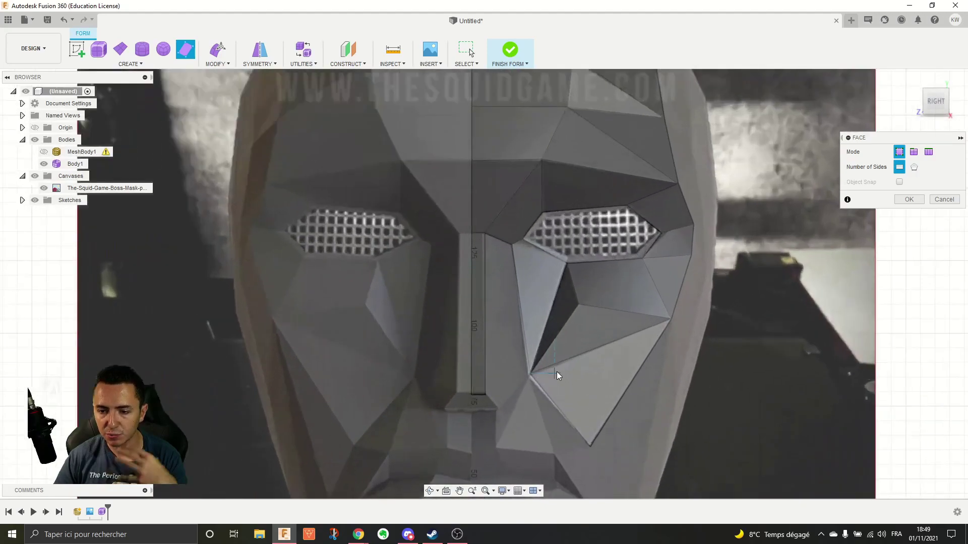
click(914, 167)
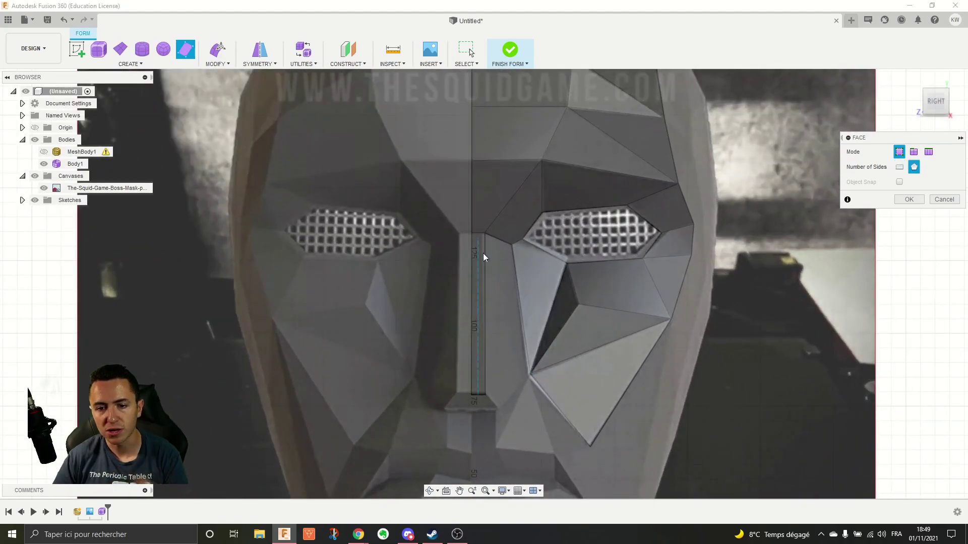
scroll(519, 348, down, 2)
scroll(490, 261, up, 5)
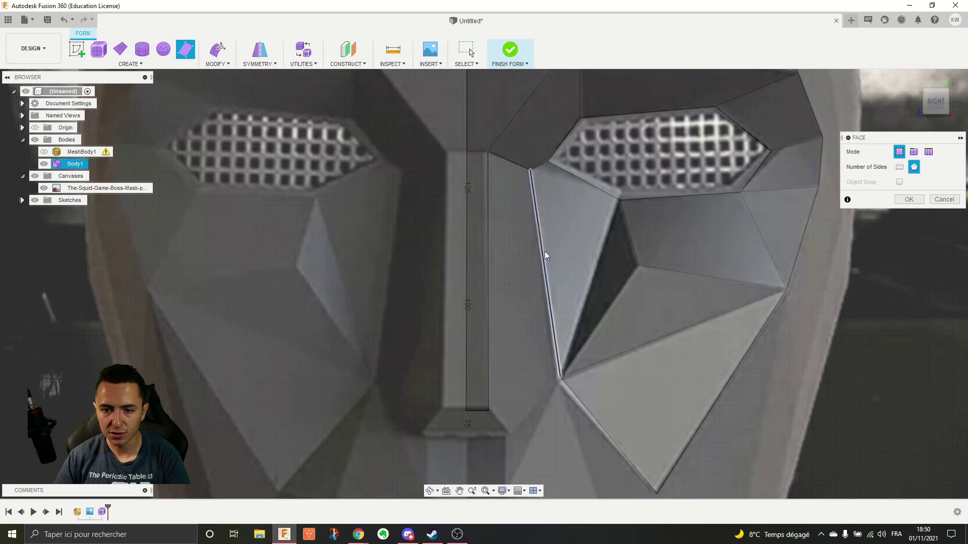
click(561, 377)
click(508, 433)
click(488, 411)
click(488, 153)
scroll(625, 356, down, 3)
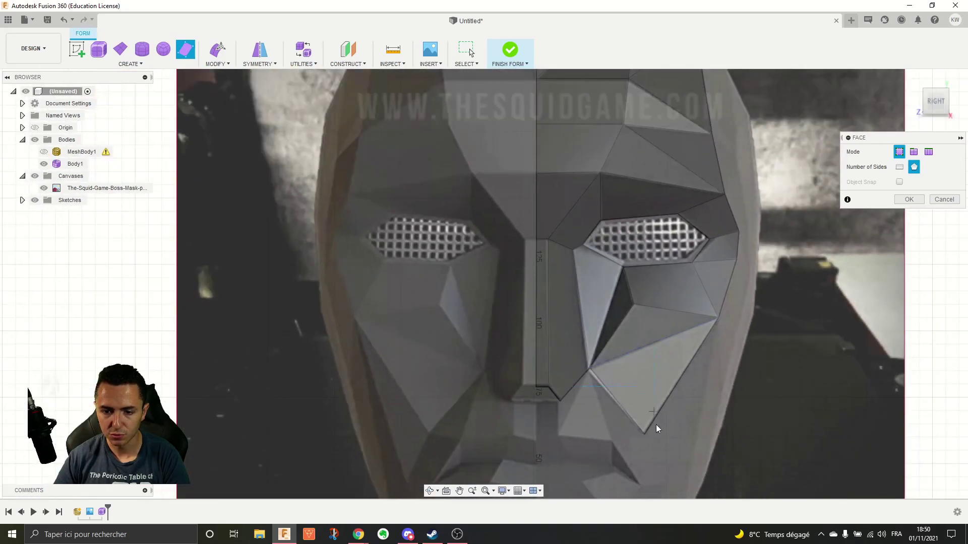
Step: Trace the small four-sided facet at the nose tip, from the centreline to the nostril corner
scroll(583, 413, up, 6)
click(447, 327)
click(447, 373)
click(520, 367)
click(490, 324)
click(446, 323)
scroll(479, 361, down, 4)
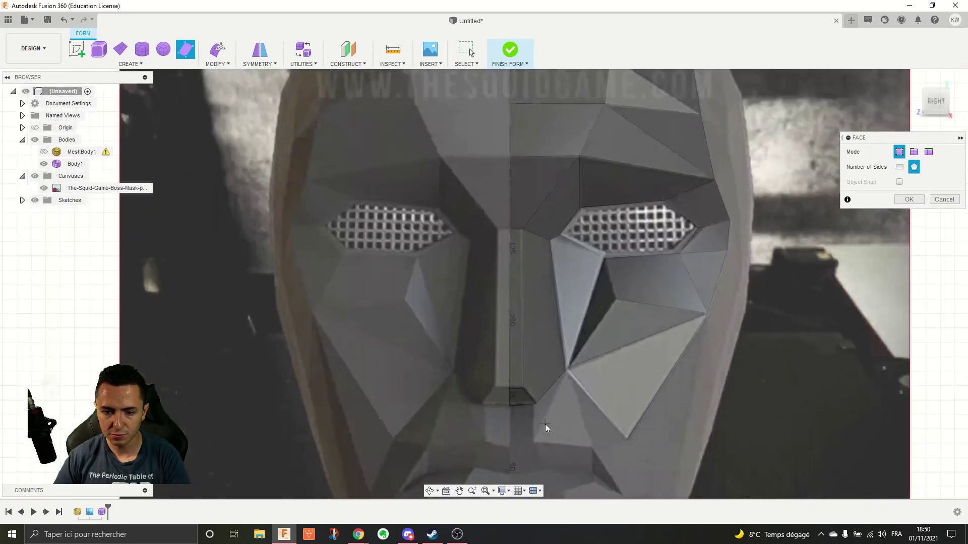
Step: Trace the four-sided facet under the nose and the two triangular facets between it and the lower cheek corner
scroll(547, 424, down, 3)
scroll(539, 268, up, 5)
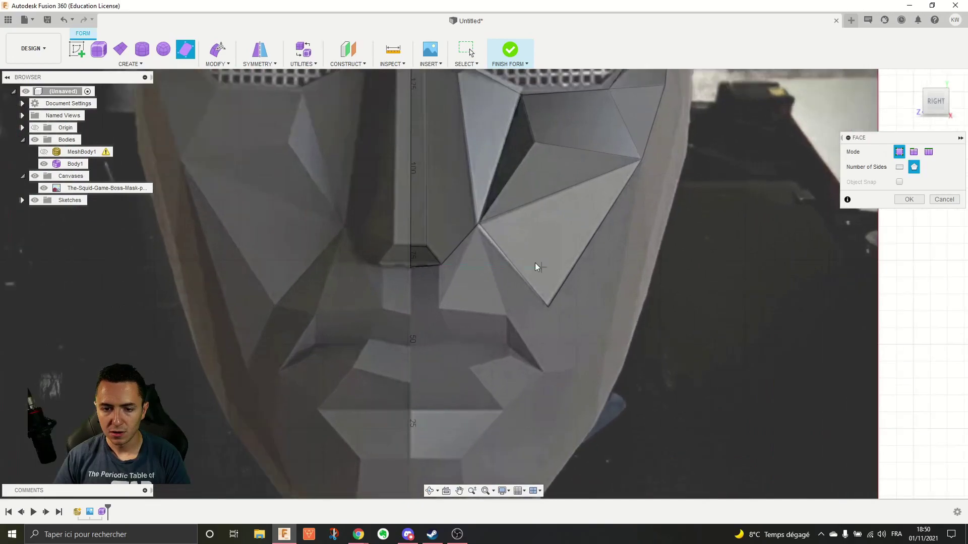
scroll(540, 268, up, 2)
click(400, 269)
click(399, 340)
click(353, 347)
click(354, 274)
click(400, 269)
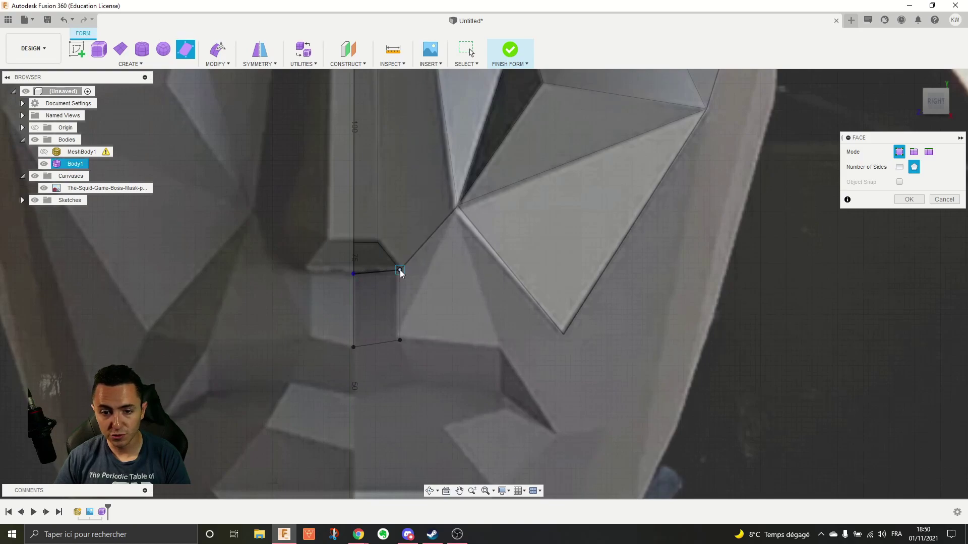
scroll(504, 264, down, 2)
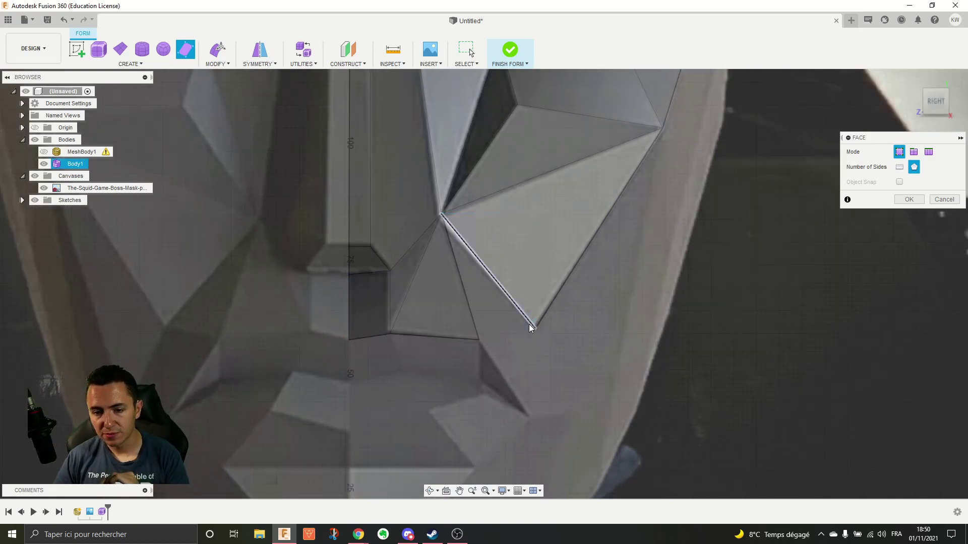
scroll(574, 355, down, 3)
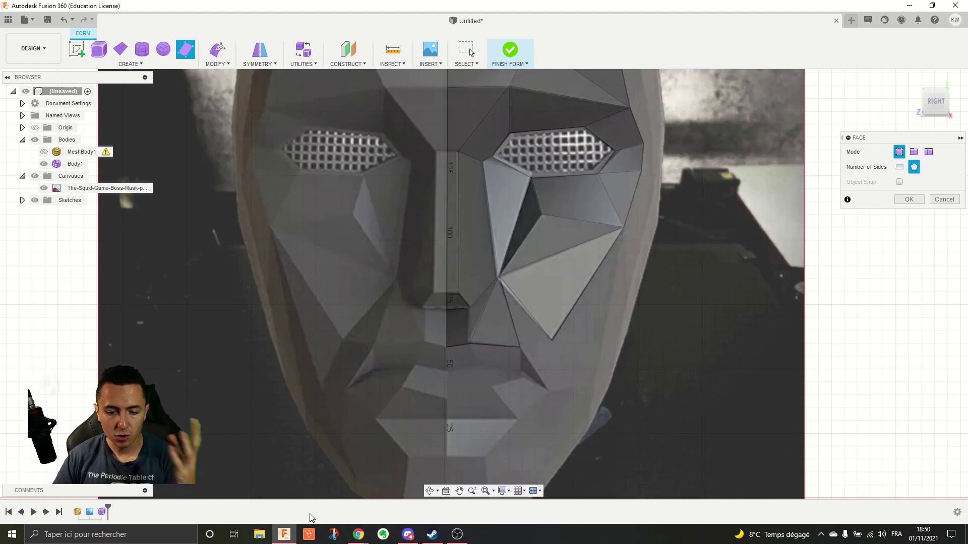
Step: Switch to Chrome and examine other Squid Game mask photos in the image results as references for the facets
mouse_move(356, 536)
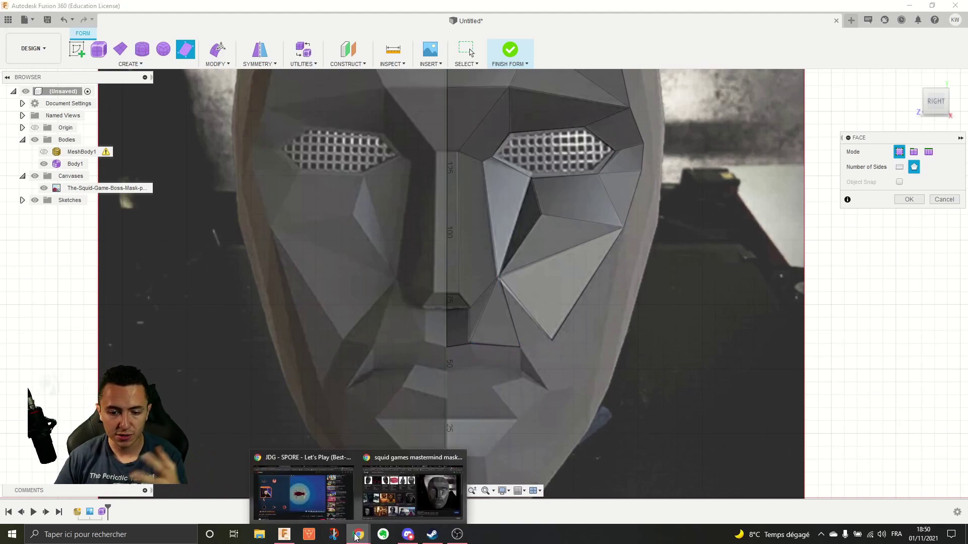
click(413, 486)
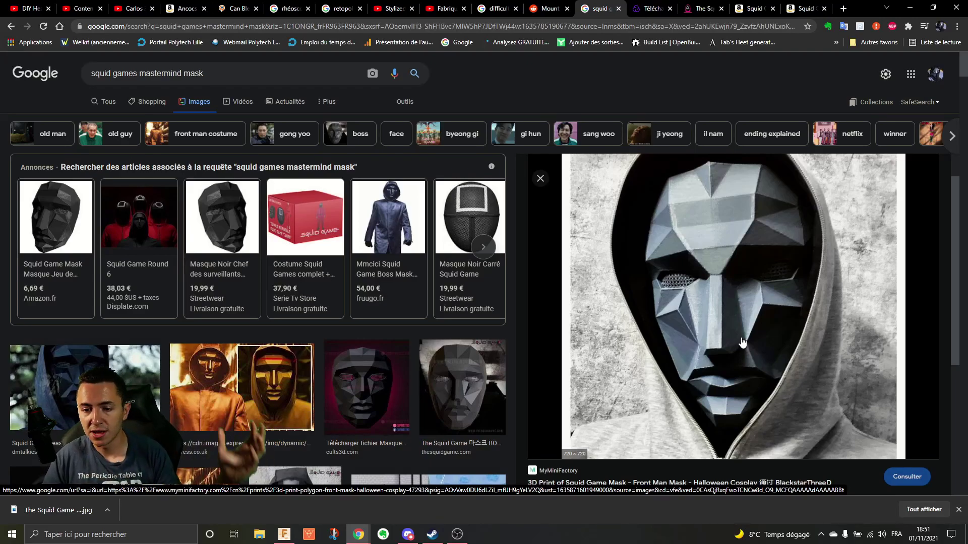
key(Right)
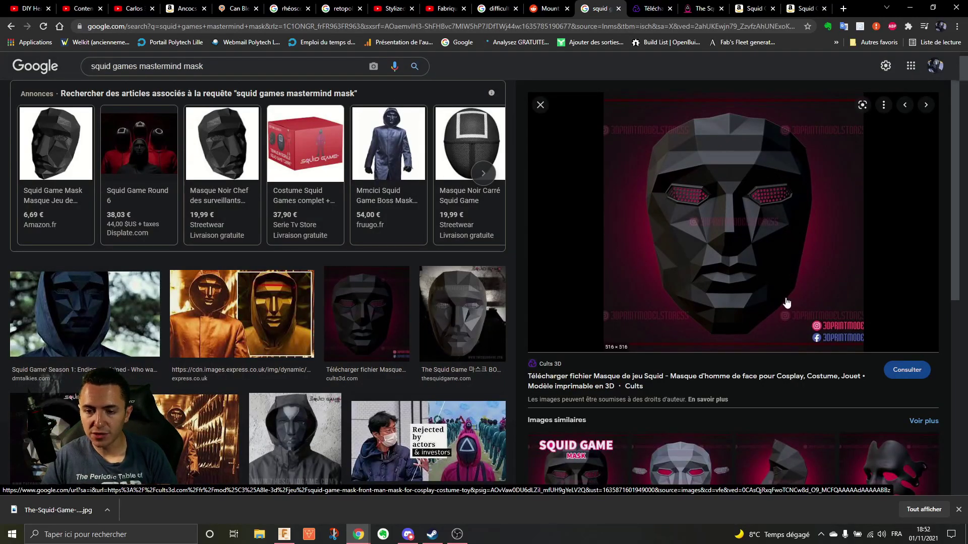
Step: Examine the nose, mouth and chin facets in the enlarged front-view mask photo and switch back to Fusion 360
ctrl+scroll(784, 305, up, 5)
scroll(611, 309, down, 2)
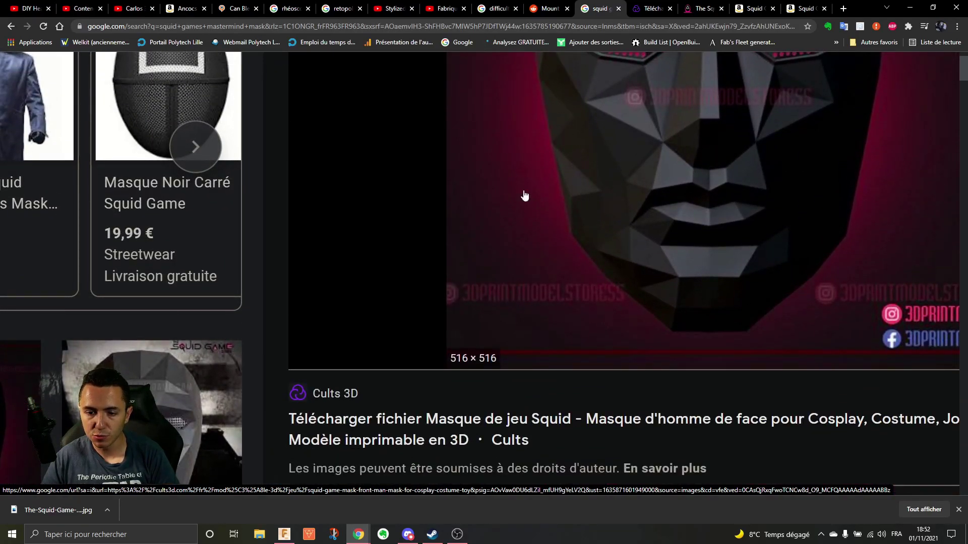
scroll(519, 209, up, 2)
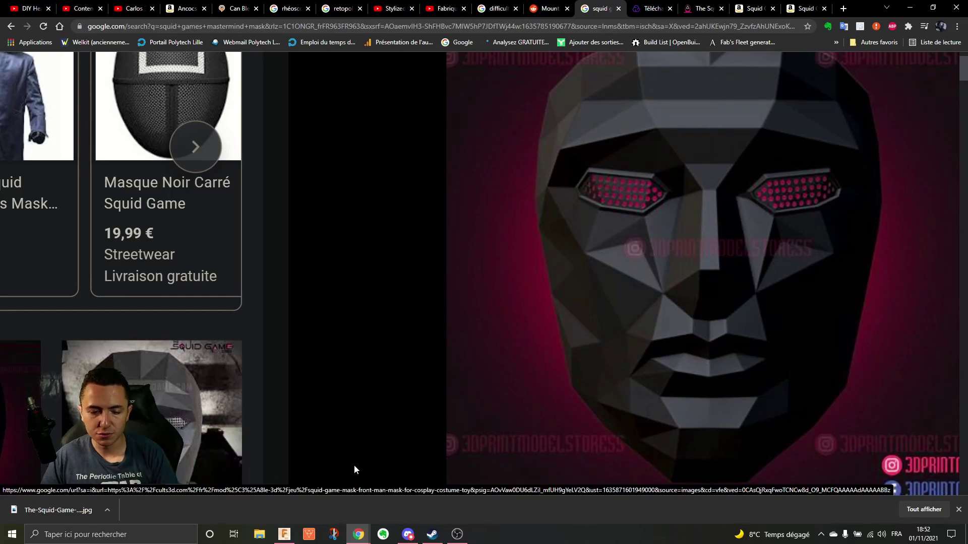
click(284, 534)
scroll(494, 308, up, 5)
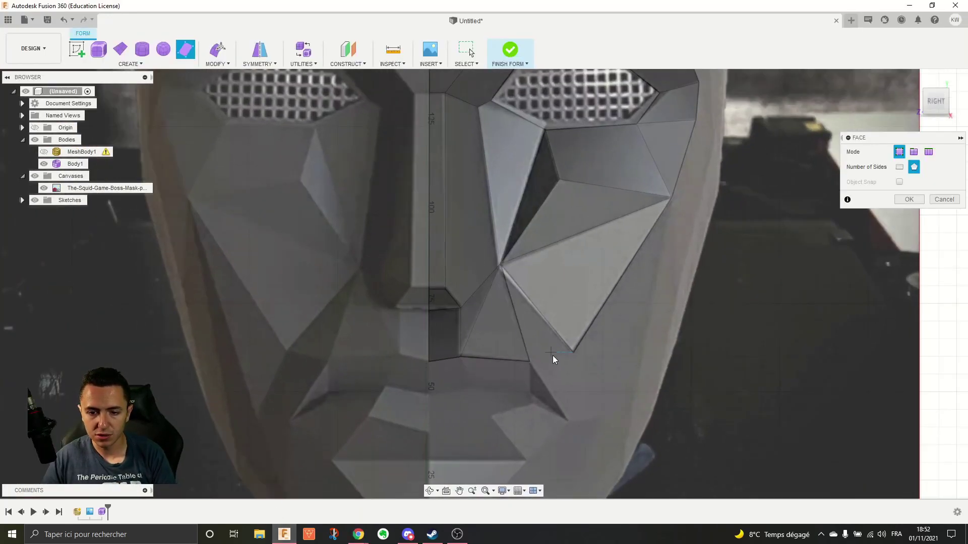
click(530, 362)
click(286, 535)
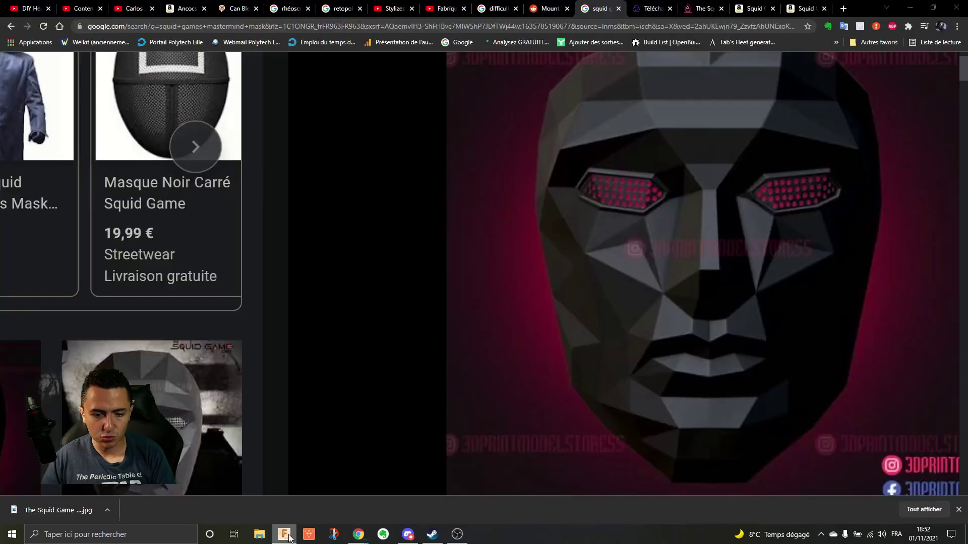
click(285, 535)
Step: Trace the triangular facet between the inner cheek point beside the nose, the lower cheek corner and the outer upper-lip corner
click(501, 265)
click(573, 351)
click(524, 361)
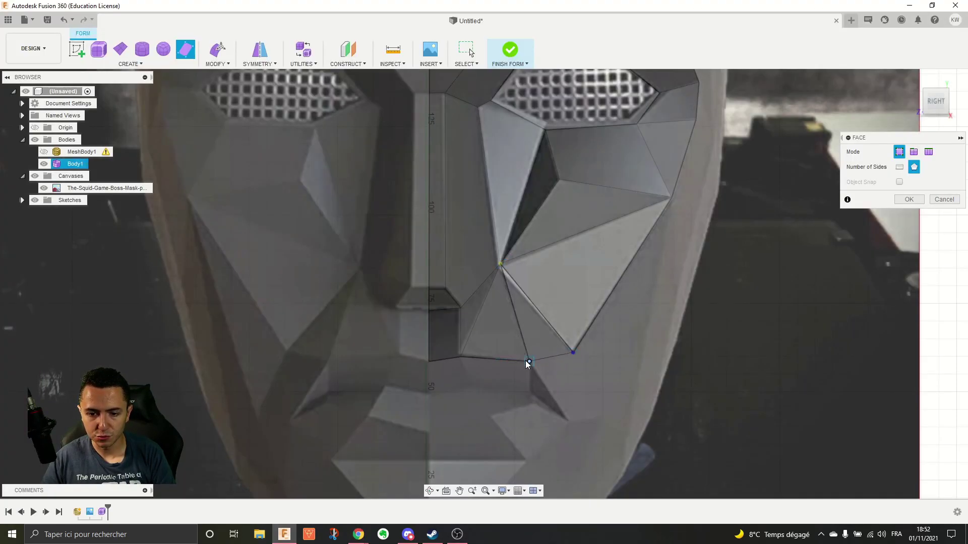
click(501, 264)
scroll(574, 393, down, 2)
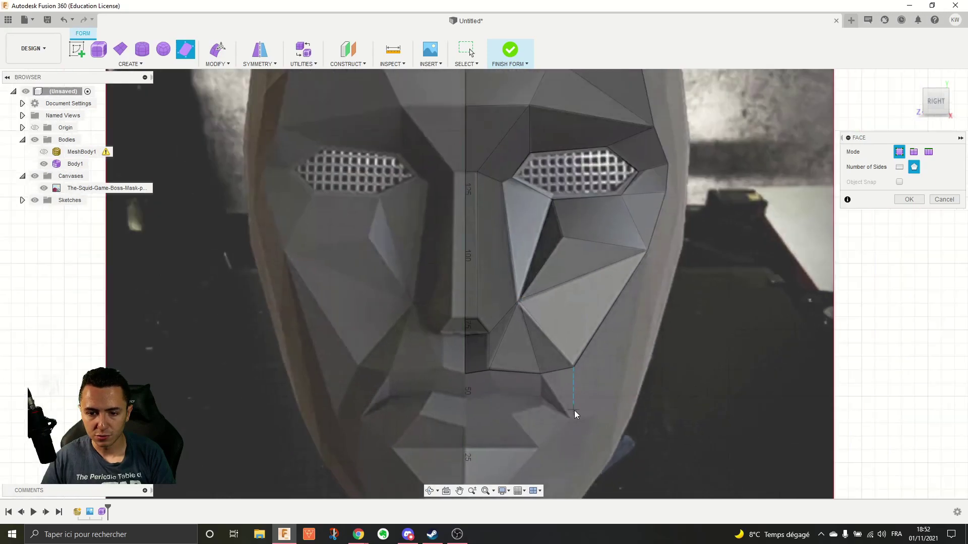
Step: Trace the four-sided facet that slopes from the lower cheek corner down to the mouth corner
scroll(574, 403, up, 4)
click(574, 333)
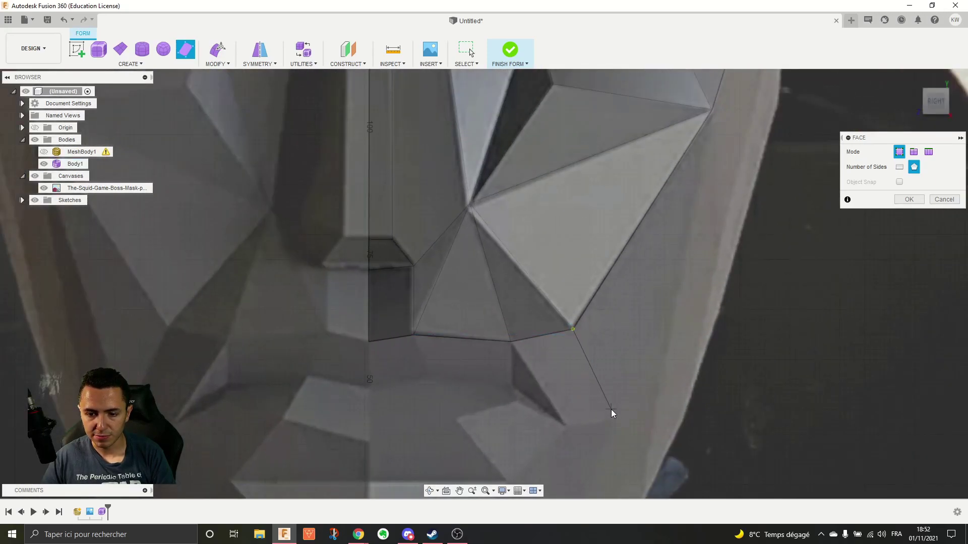
click(570, 426)
click(511, 340)
click(573, 329)
scroll(580, 363, down, 2)
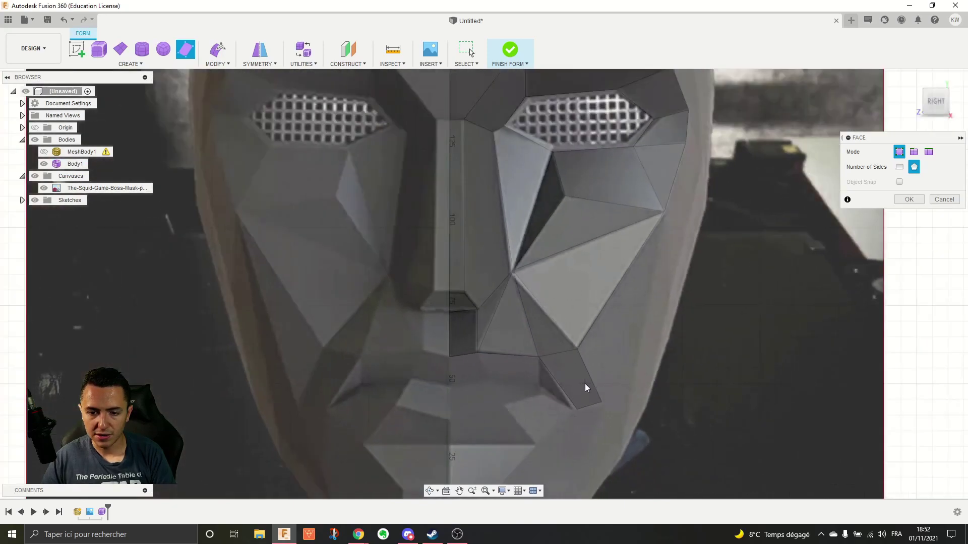
Step: Trace the outer four-sided facet of the upper lip, below the triangular facet beside the nose
scroll(582, 393, up, 2)
scroll(524, 383, up, 2)
click(539, 397)
click(392, 377)
click(363, 304)
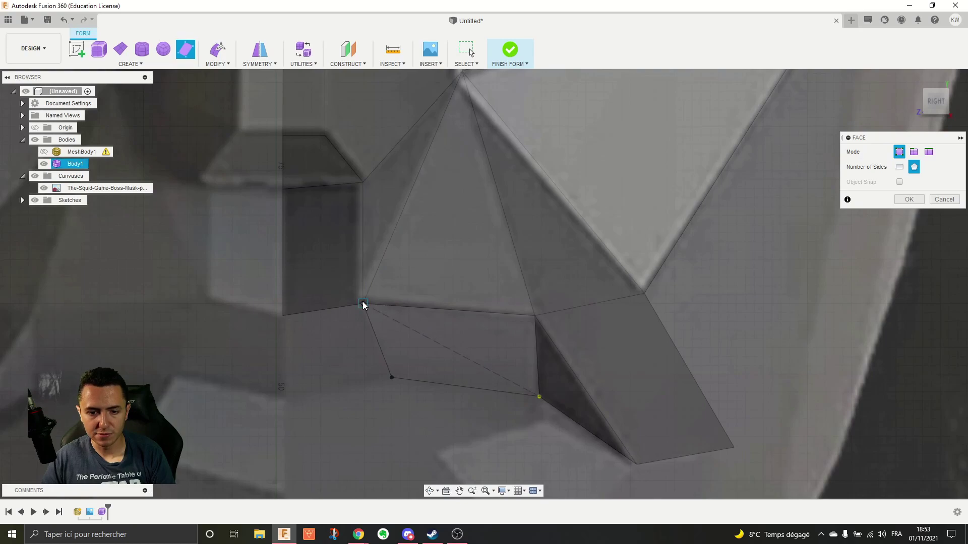
click(539, 316)
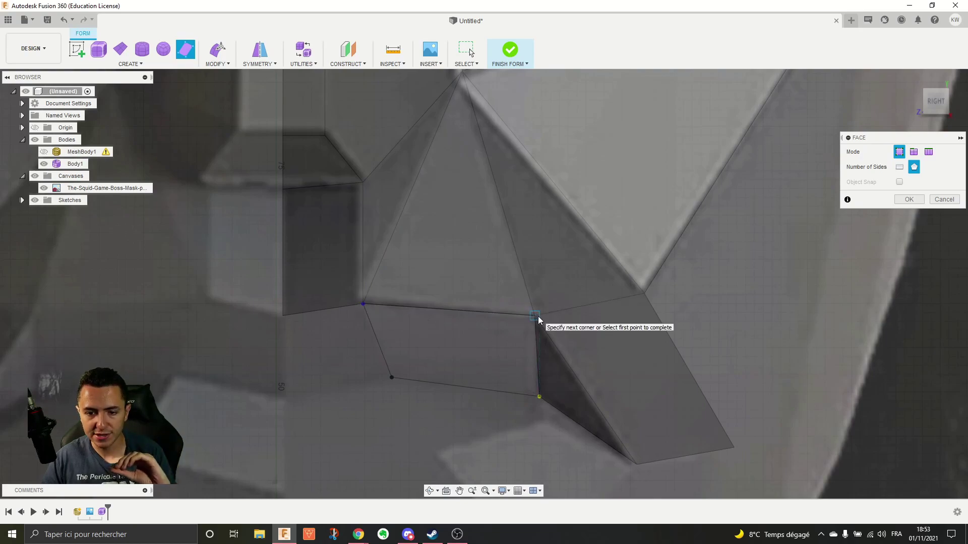
click(540, 396)
Step: Trace the inner four-sided facet of the upper lip, between the outer lip facet and the mask's centreline
click(391, 378)
click(287, 396)
click(283, 315)
click(363, 305)
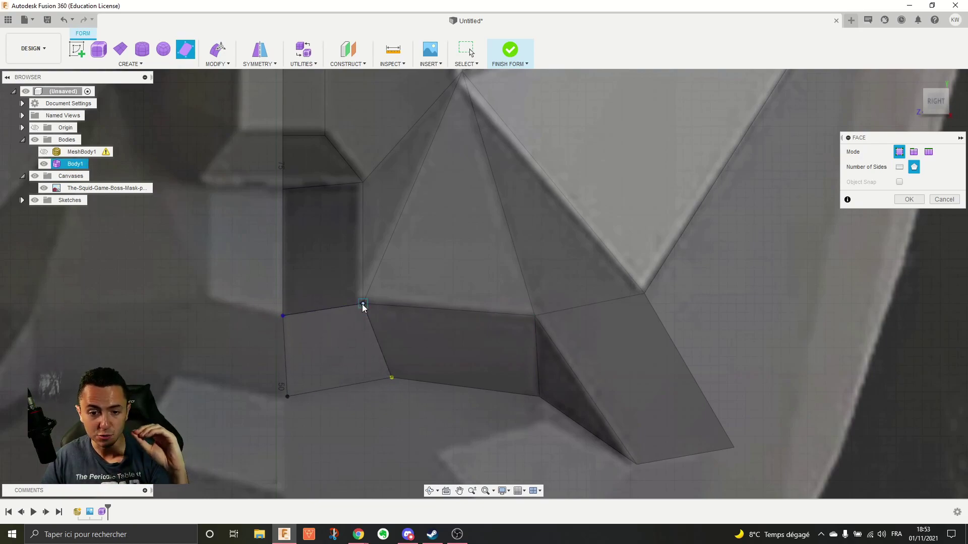
click(392, 377)
scroll(392, 377, down, 3)
scroll(398, 409, down, 3)
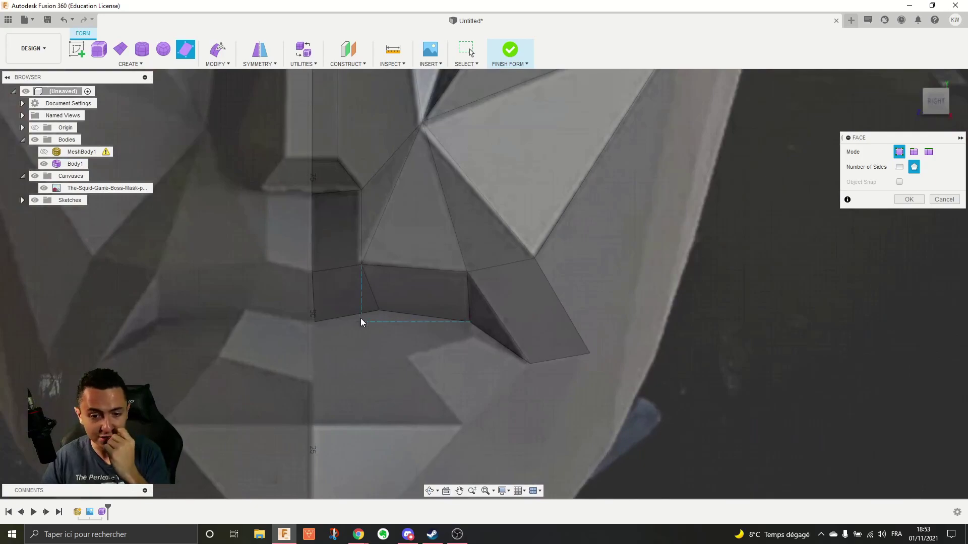
Step: Trace the central four-sided facet of the lower lip, from the centreline to the lip's slanted edge
scroll(353, 320, up, 5)
click(295, 324)
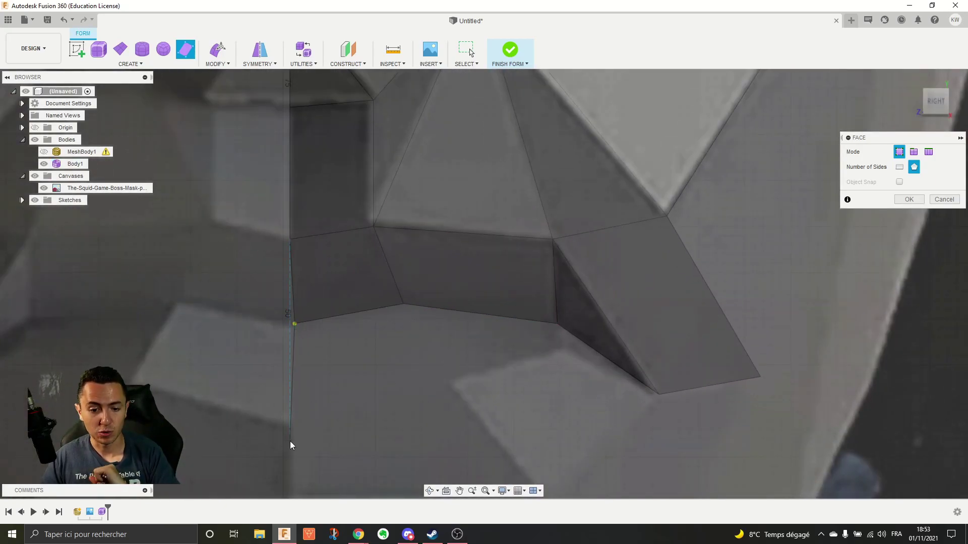
click(290, 425)
click(403, 305)
click(295, 324)
Step: Trace the outer four-sided facet of the lower lip, from the central lip facet towards the mouth corner
click(403, 304)
click(557, 323)
click(561, 348)
click(449, 383)
click(404, 305)
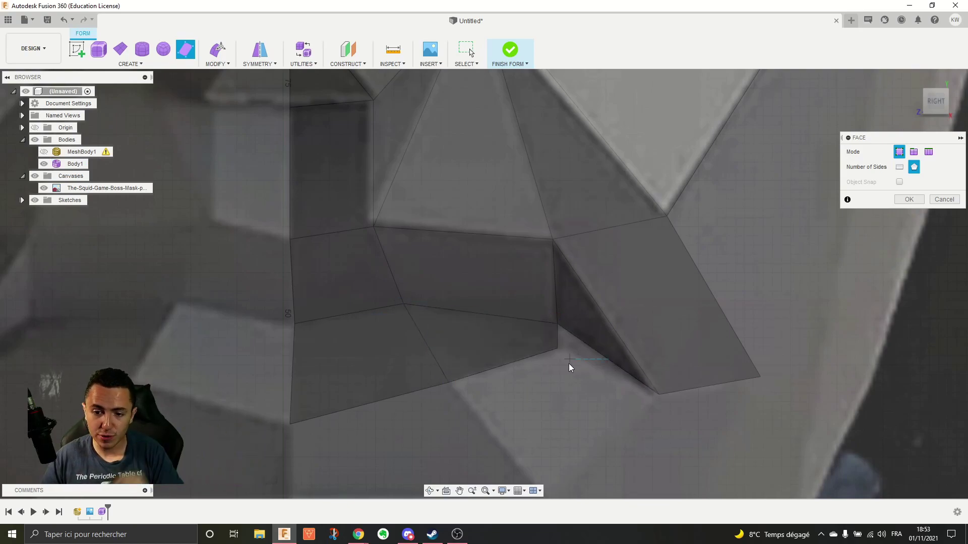
Step: Trace the thin triangular facet that closes the lips at the mouth corner
click(558, 347)
click(659, 396)
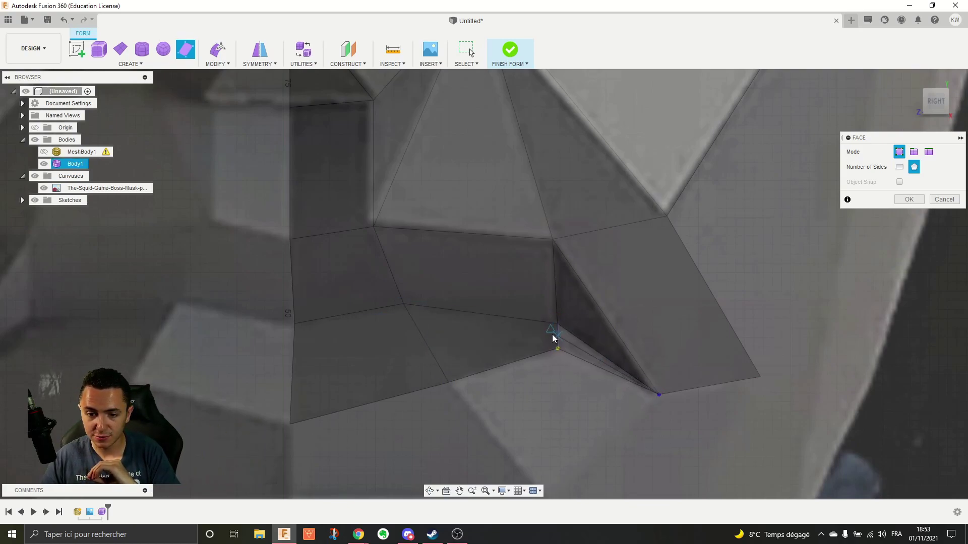
click(557, 324)
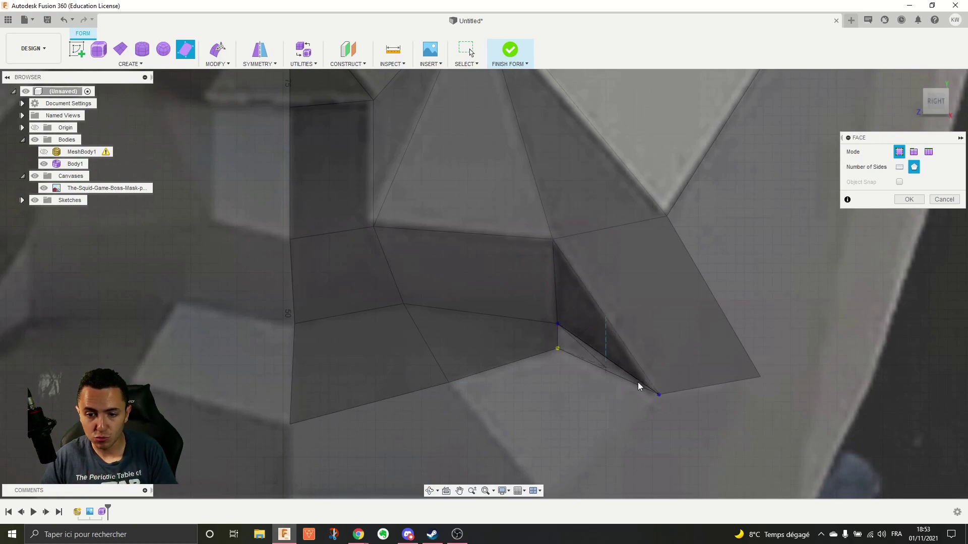
click(557, 348)
scroll(560, 355, down, 5)
Step: Trace the four-sided facet under the lower lip, from the centreline to the upper chin corner
scroll(558, 440, up, 6)
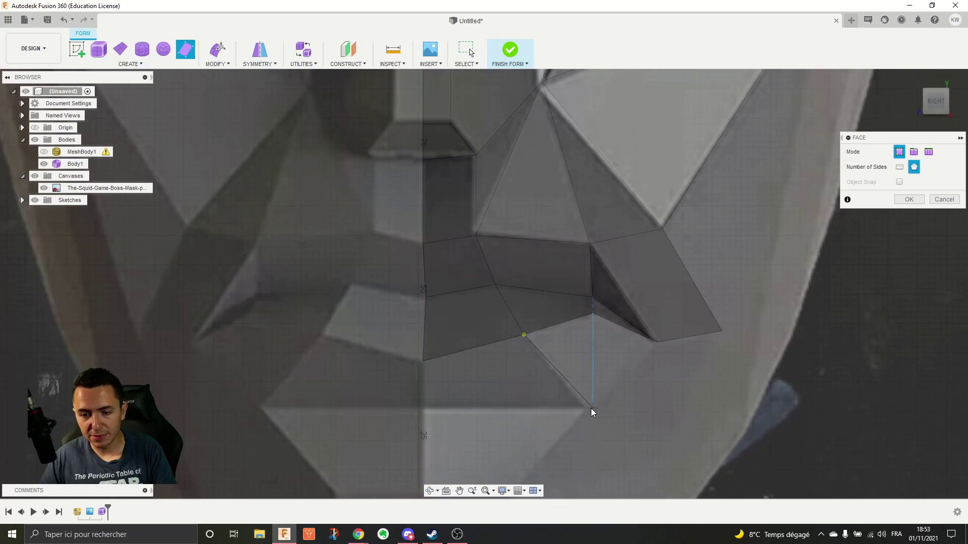
click(583, 409)
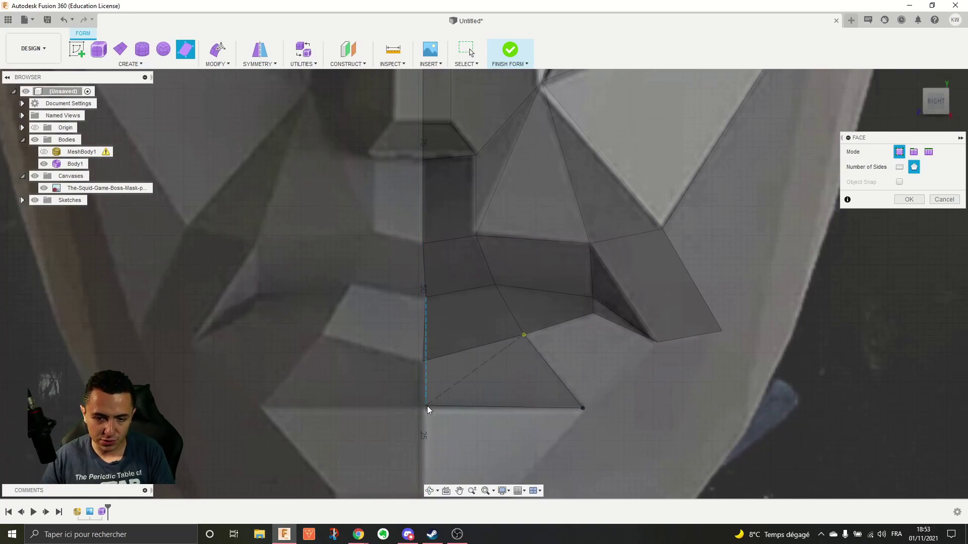
click(423, 409)
click(426, 360)
click(524, 335)
Step: Trace the four-sided facet between the outer lower lip, the mouth corner and the upper chin corner
click(593, 313)
click(657, 343)
click(583, 408)
click(525, 334)
scroll(591, 314, down, 5)
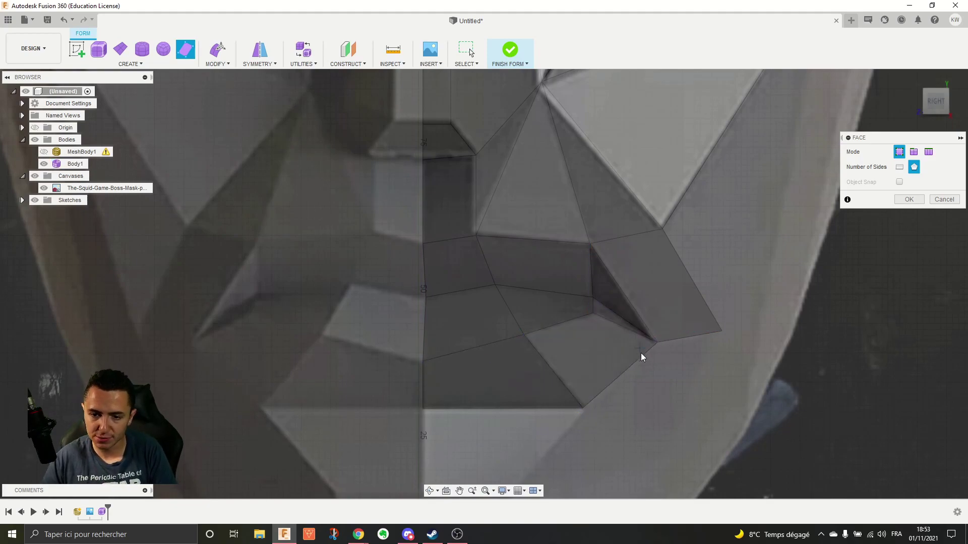
scroll(631, 419, up, 6)
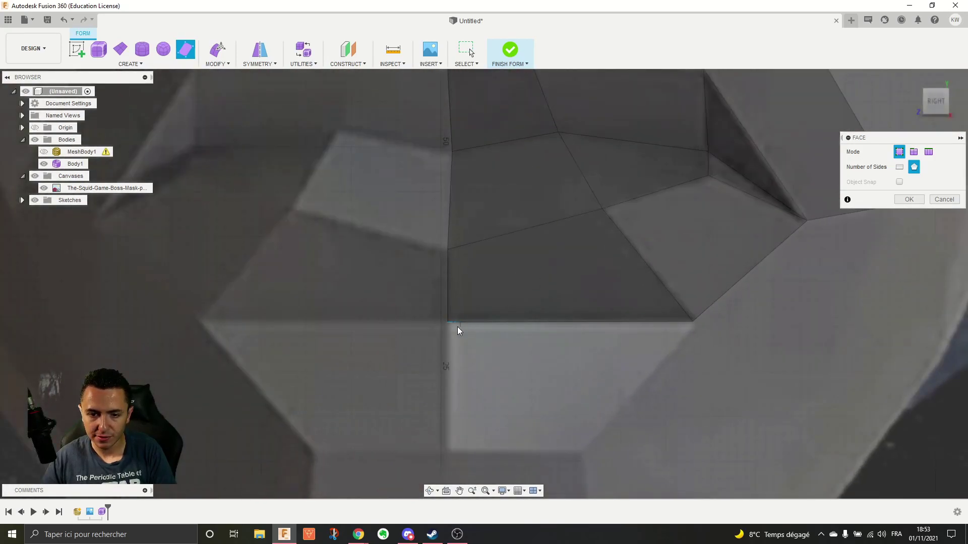
Step: Trace the light four-sided upper chin facet, from the centreline to the slanted chin edge
click(446, 323)
click(692, 322)
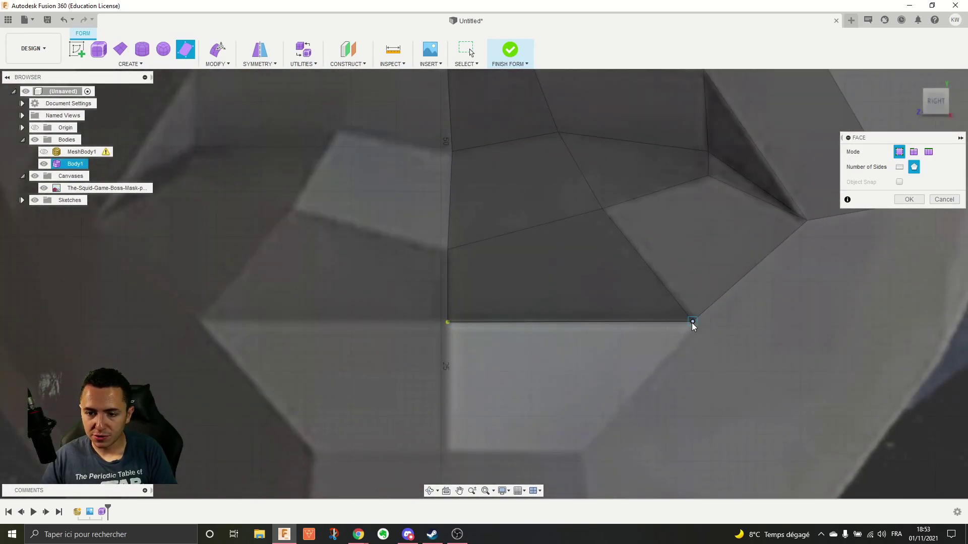
click(584, 453)
click(448, 450)
click(447, 322)
scroll(571, 373, down, 5)
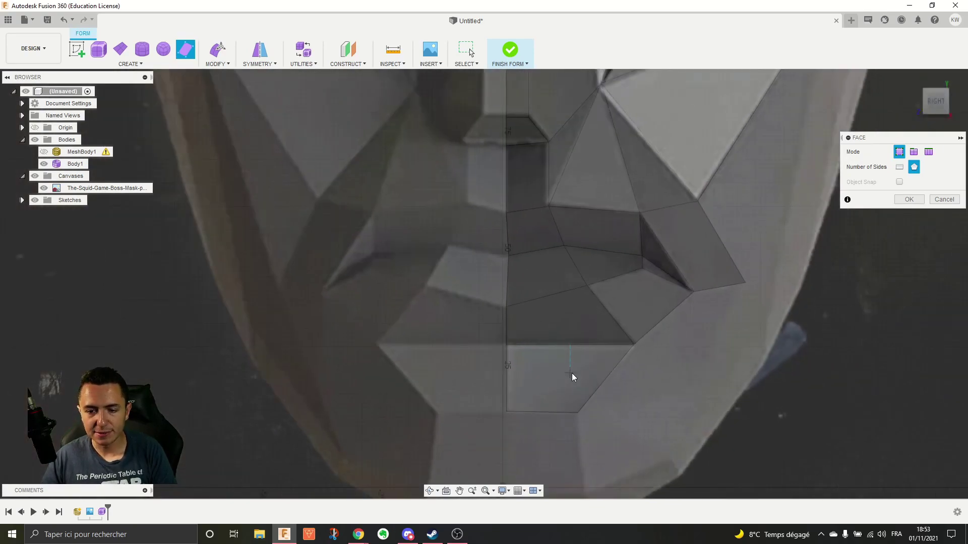
Step: Trace the four-sided front facet of the chin, below the upper chin facet and against the centreline
scroll(630, 452, up, 3)
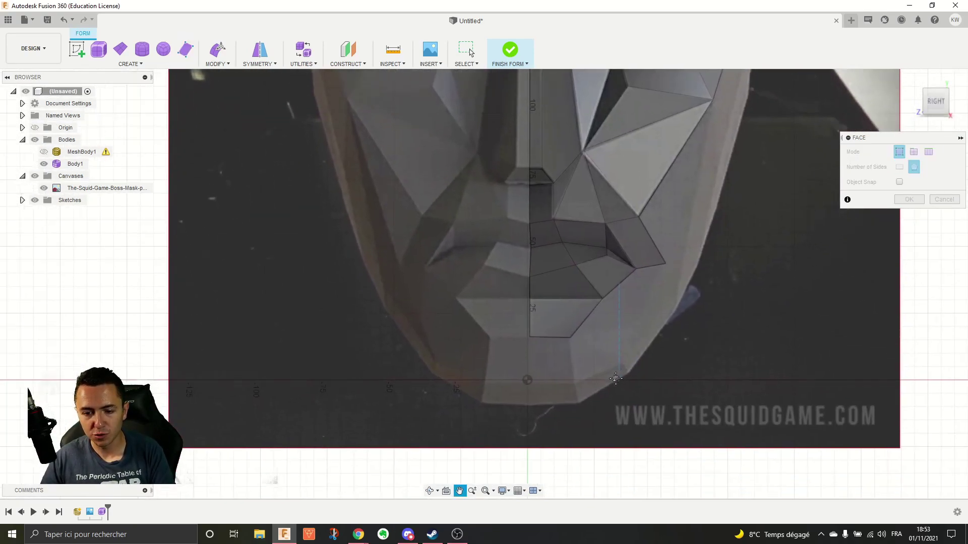
scroll(519, 307, up, 3)
click(519, 307)
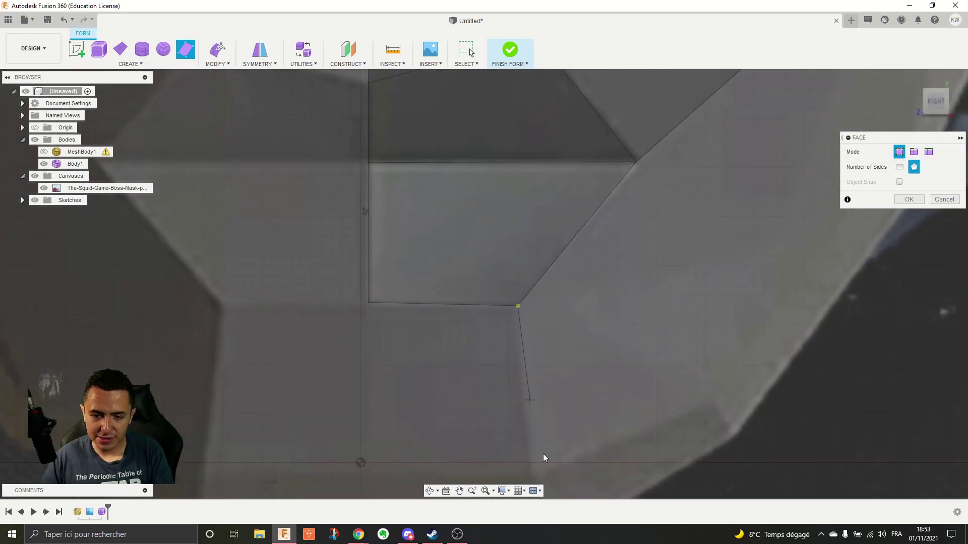
click(368, 467)
click(368, 303)
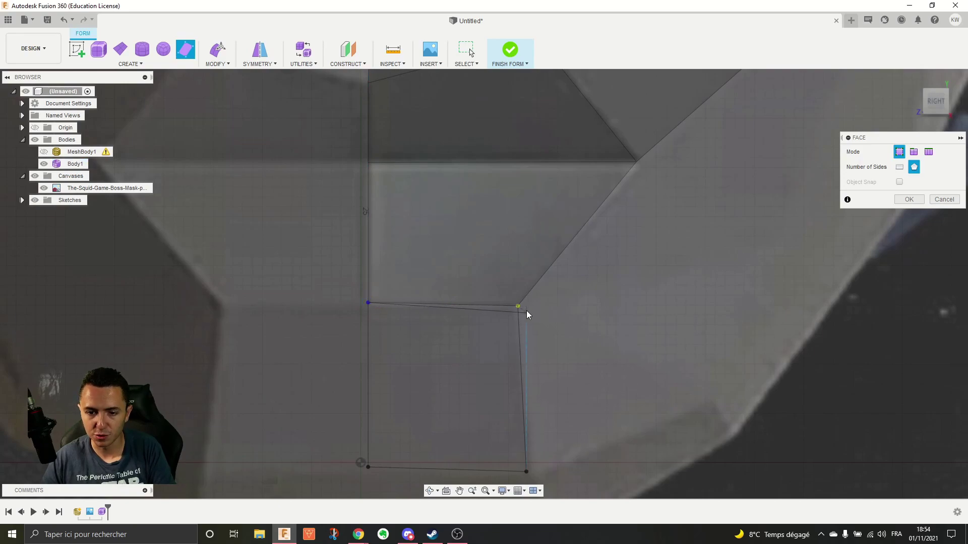
click(519, 308)
scroll(695, 417, down, 2)
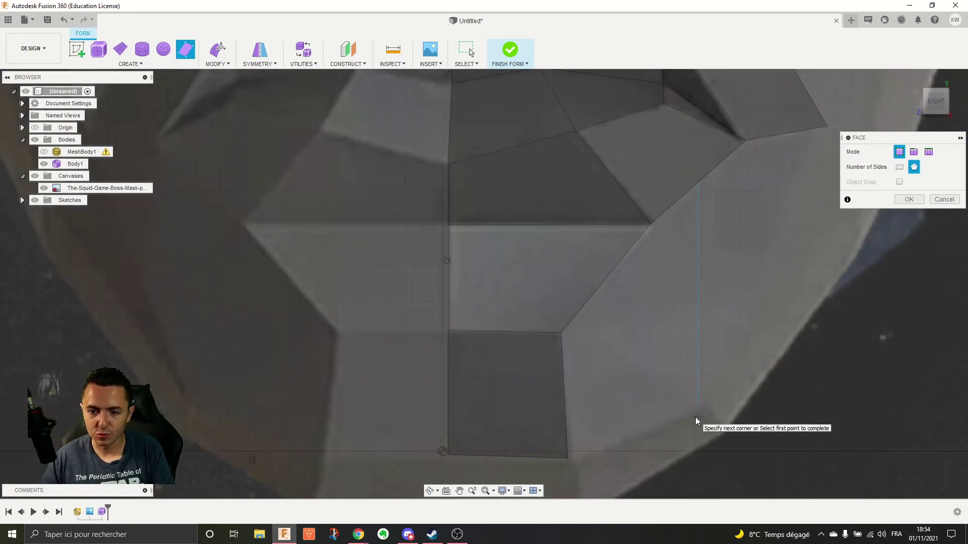
Step: Trace the narrow four-sided facet along the bottom edge of the chin, ending on the centreline
scroll(695, 418, down, 3)
scroll(659, 326, up, 5)
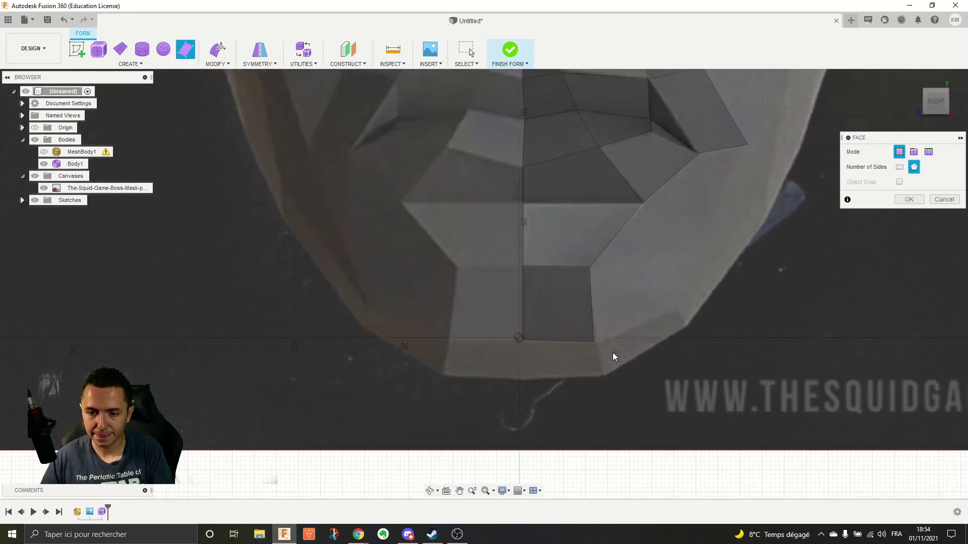
scroll(616, 352, up, 1)
click(590, 341)
click(600, 377)
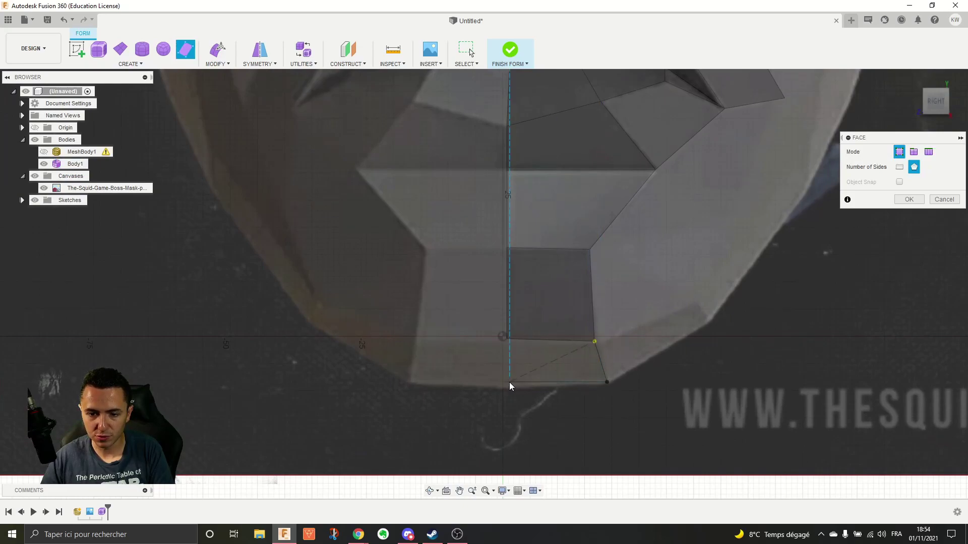
click(506, 391)
click(507, 339)
click(595, 342)
scroll(711, 295, down, 1)
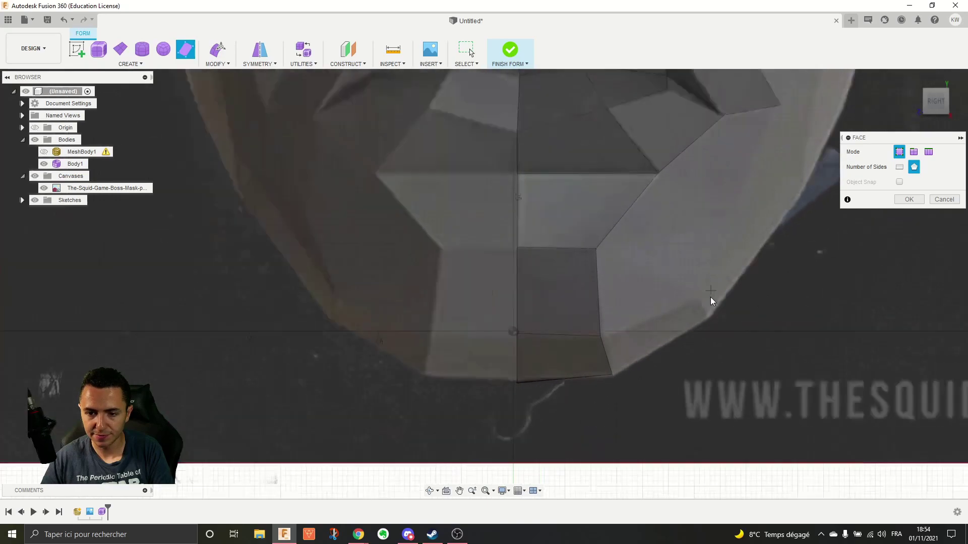
Step: Trace the narrow four-sided facet along the lower jaw edge, continuing outward from the bottom chin facet
scroll(711, 295, up, 3)
click(506, 367)
click(691, 299)
click(714, 325)
click(530, 440)
click(506, 367)
scroll(649, 345, down, 5)
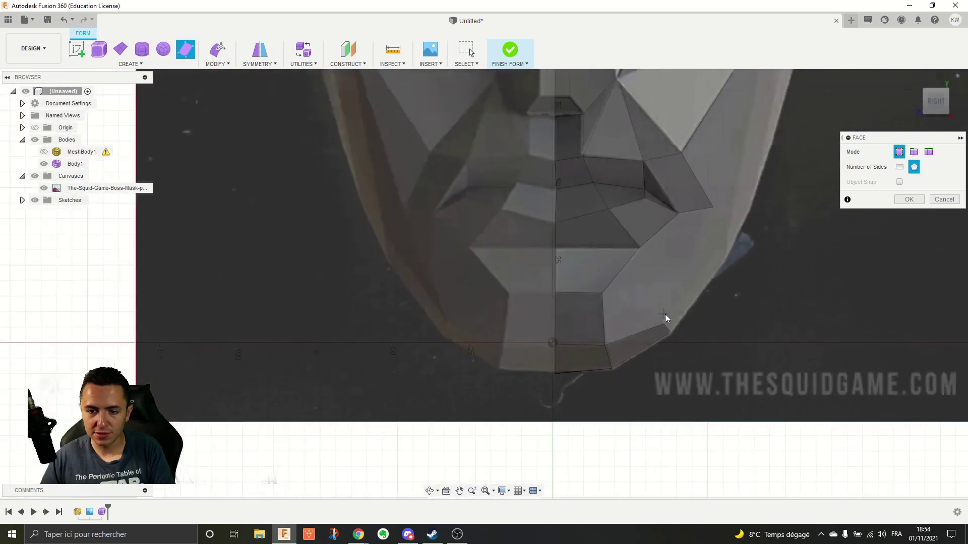
Step: Trace the triangular facet between the chin's outer edge and the inner end of the jaw-edge facet
scroll(664, 321, up, 6)
click(664, 346)
click(479, 253)
click(487, 409)
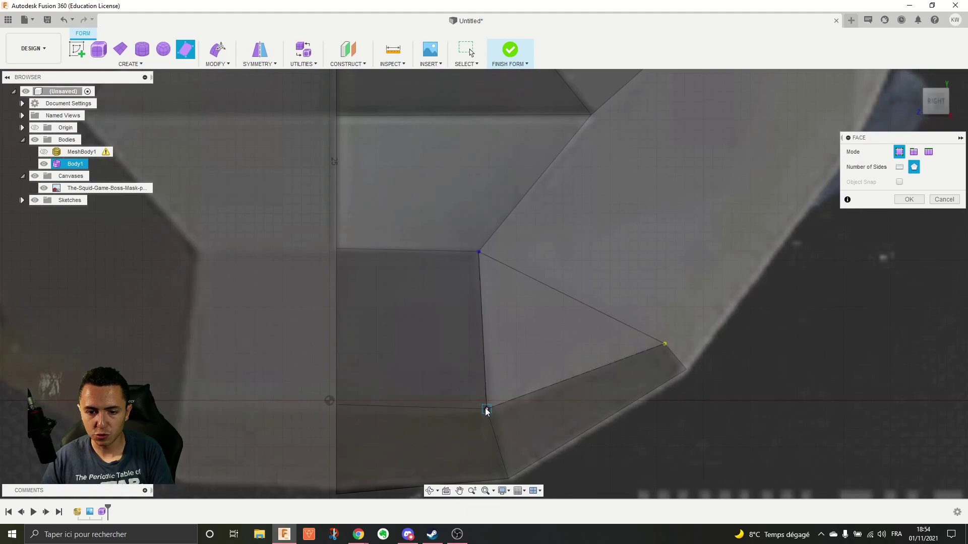
click(665, 344)
scroll(666, 322, down, 6)
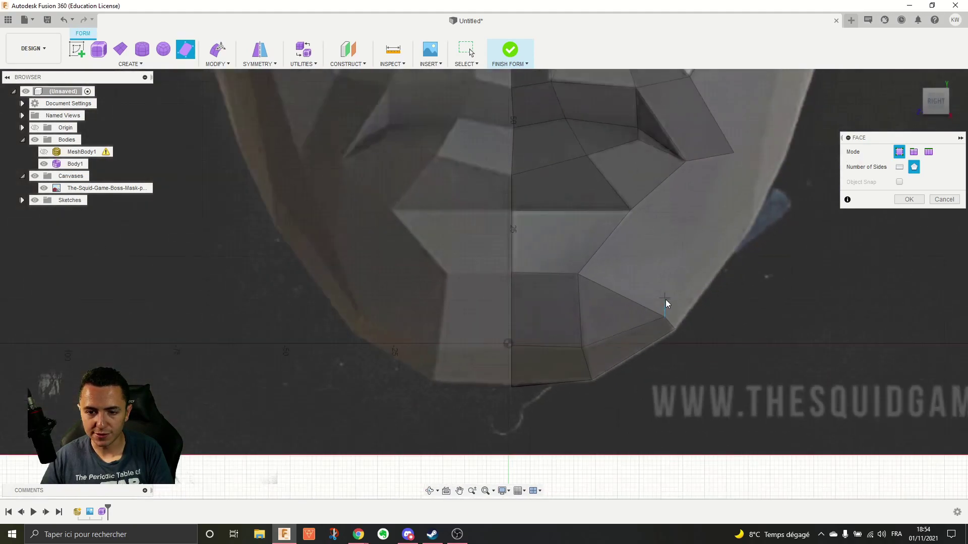
Step: Trace the triangular facet on the lower cheek, directly above the chin's outer triangular facet, from the front view
middle_drag(721, 258, 676, 295)
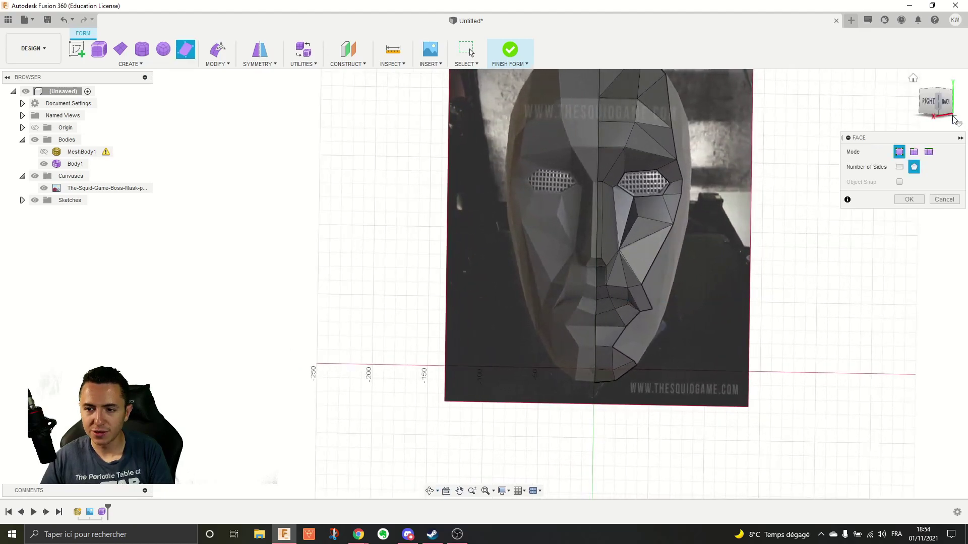
click(927, 105)
scroll(703, 339, up, 5)
scroll(523, 384, up, 3)
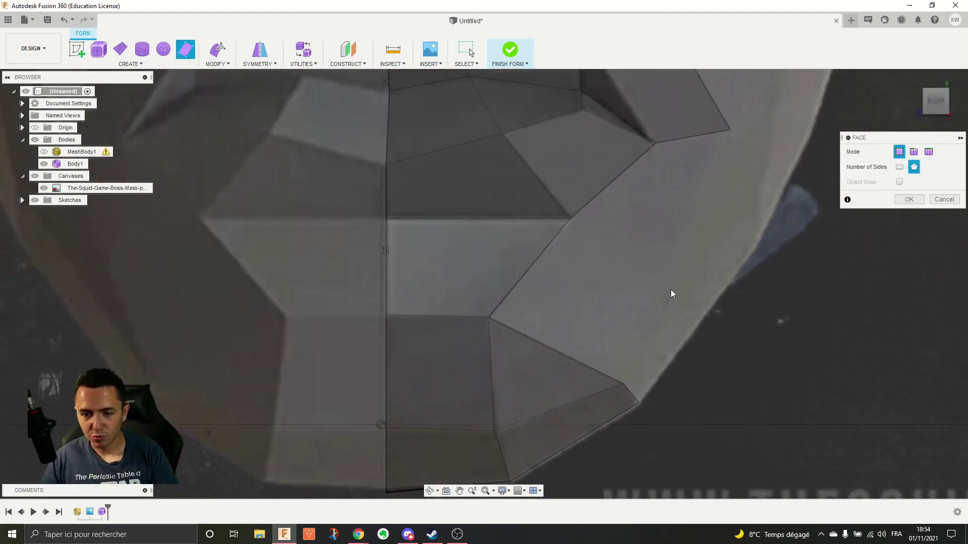
click(489, 318)
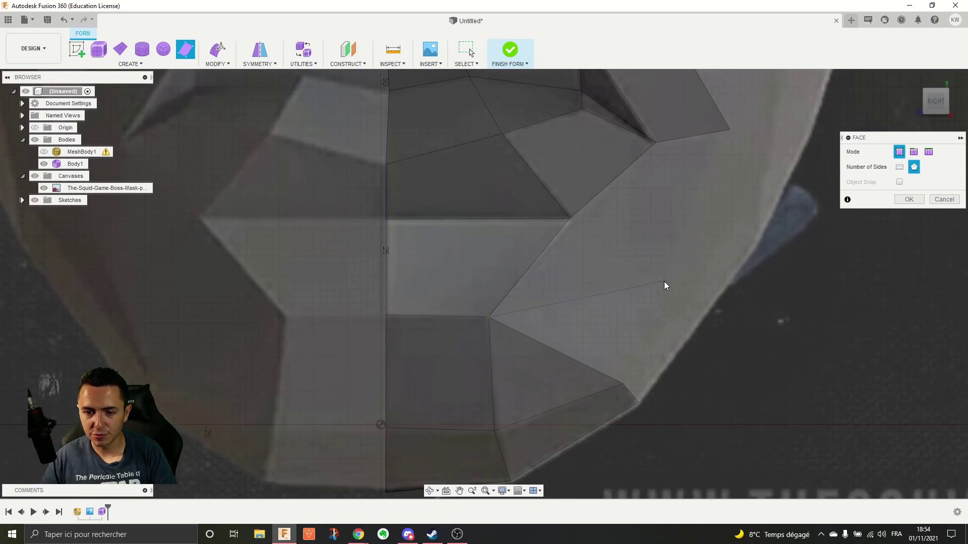
click(623, 384)
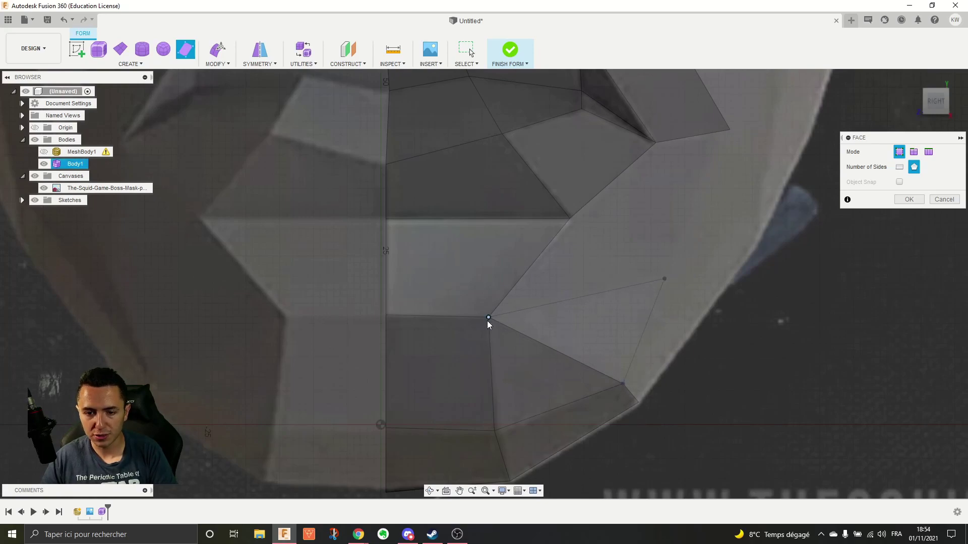
click(488, 317)
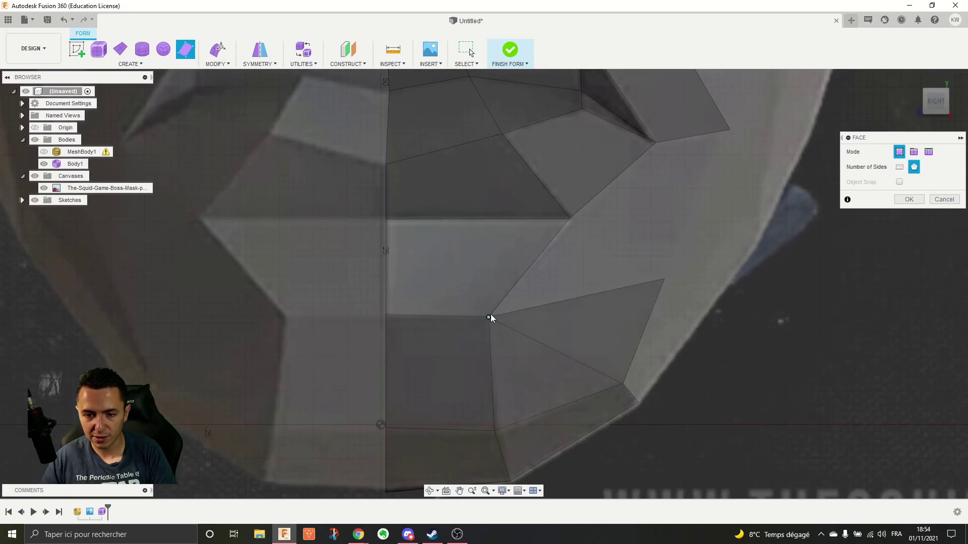
Step: Trace the narrow four-sided facet along the jaw edge, between the new lower cheek triangle and the mask's outline
click(663, 280)
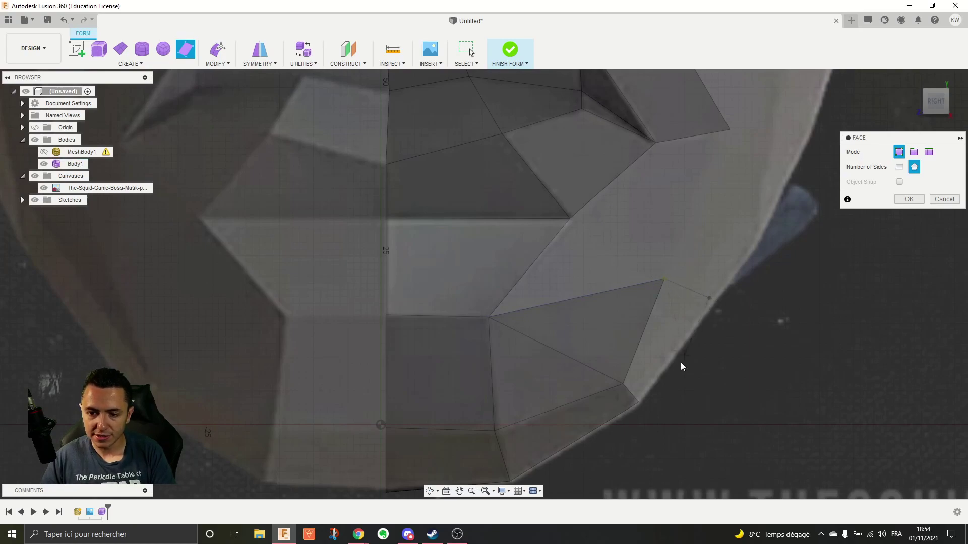
click(639, 401)
click(624, 385)
click(665, 279)
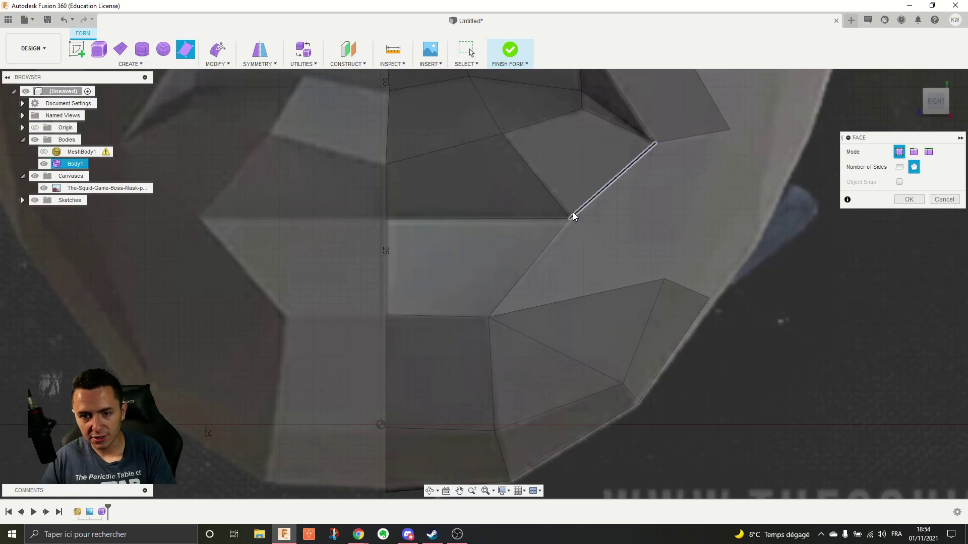
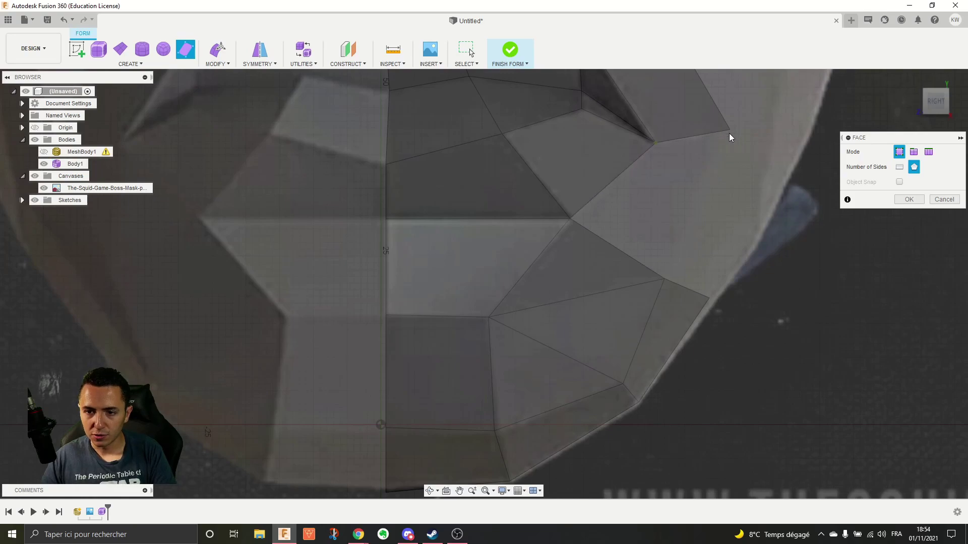
Step: Trace the triangular facet beside the upper chin and the four-sided facet above it, reaching up to the mouth-corner facets
click(664, 276)
click(570, 218)
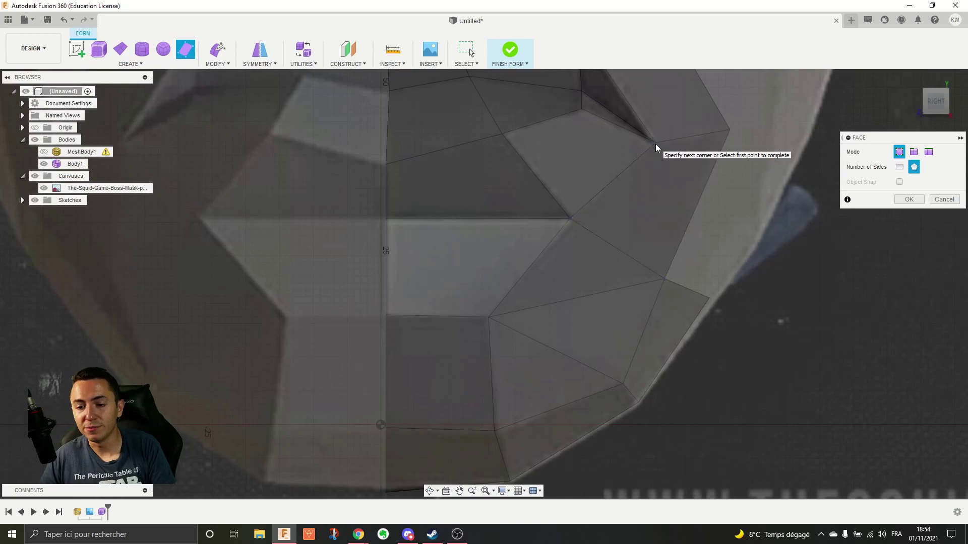
Step: Trace the small triangular facet outward of the mouth corner and the four-sided facet below it, along the jaw outline
middle_drag(768, 151, 624, 235)
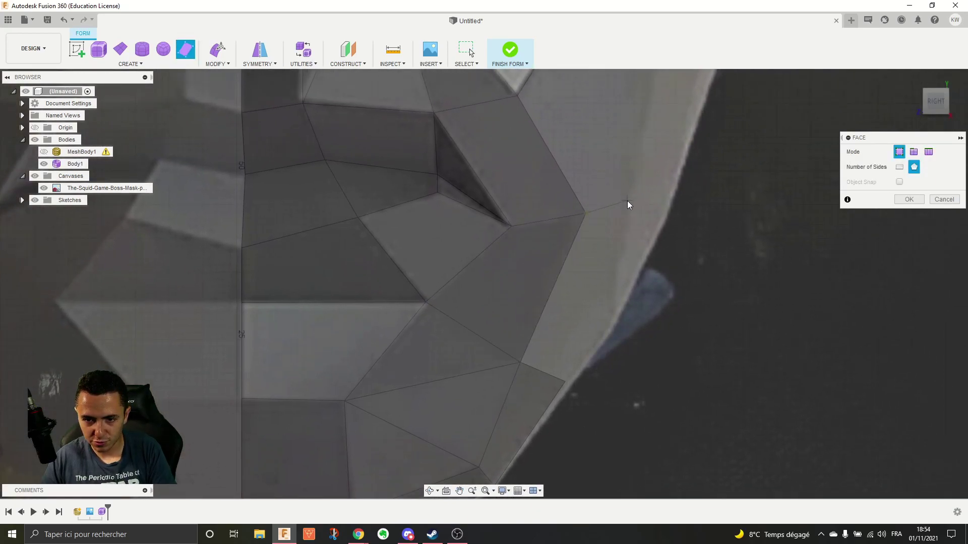
click(586, 211)
click(523, 362)
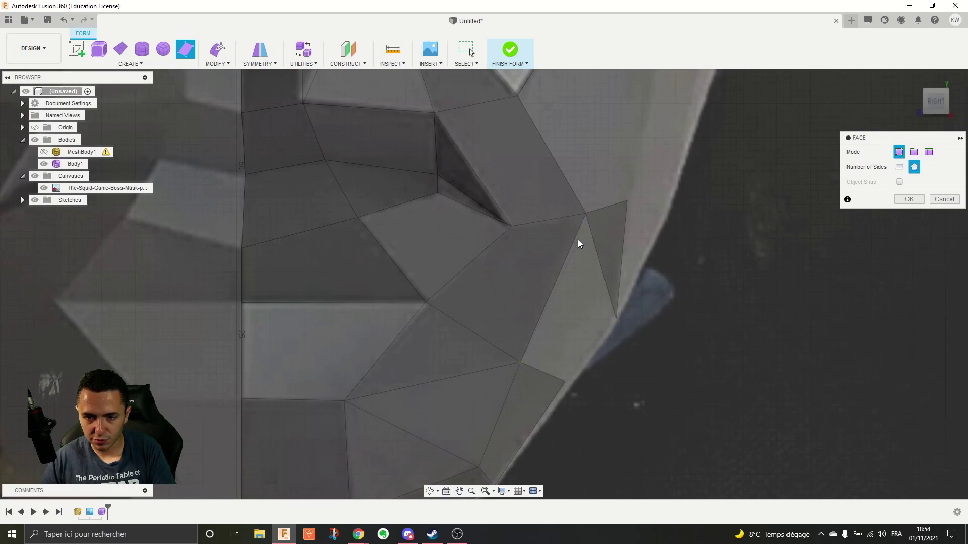
click(588, 214)
click(616, 320)
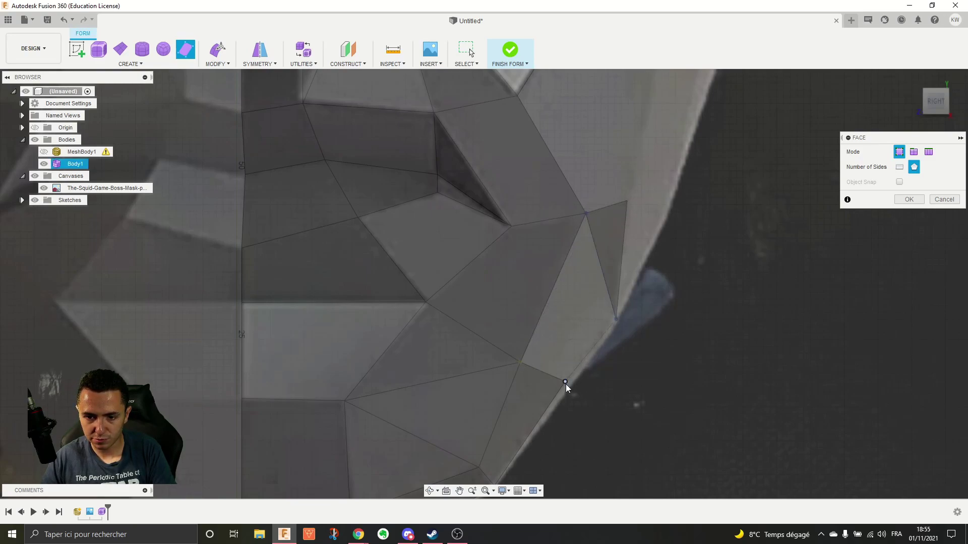
click(520, 362)
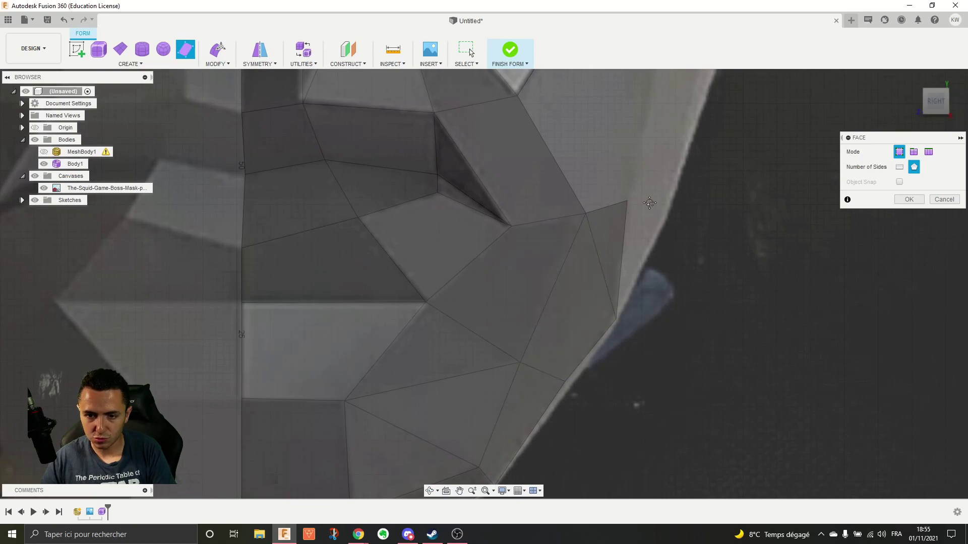
Step: Trace the long four-sided cheek facet from the outer cheekbone point down to the facets beside the mouth corner
scroll(559, 328, down, 10)
scroll(612, 296, up, 8)
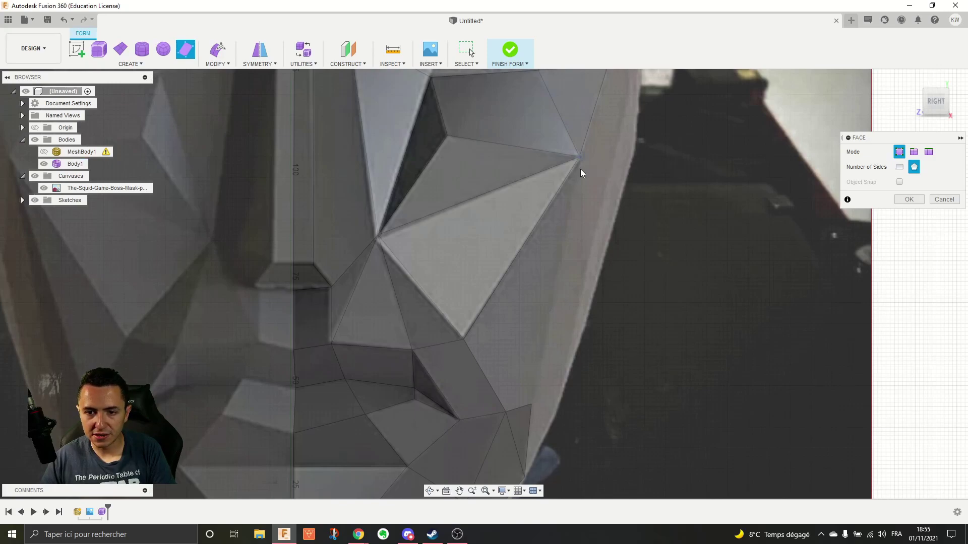
click(531, 404)
click(506, 412)
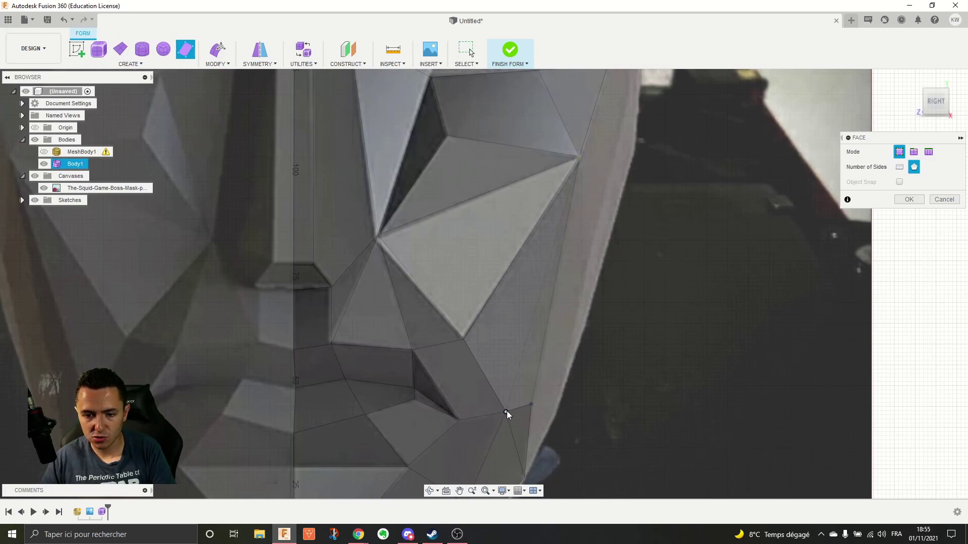
click(463, 336)
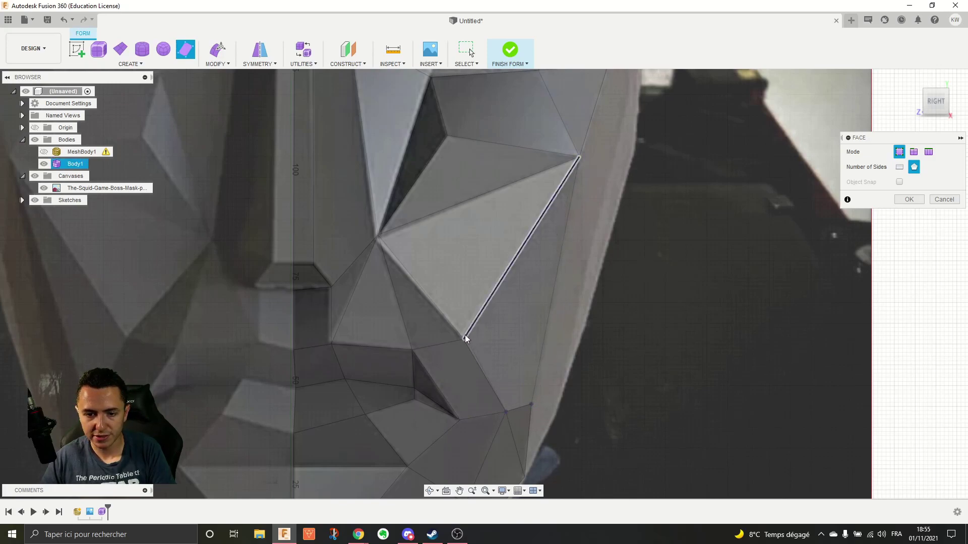
click(579, 155)
Step: Trace the long narrow four-sided facet along the outer edge of the cheek, from the cheekbone point down to mouth level
scroll(551, 318, down, 3)
scroll(586, 268, up, 3)
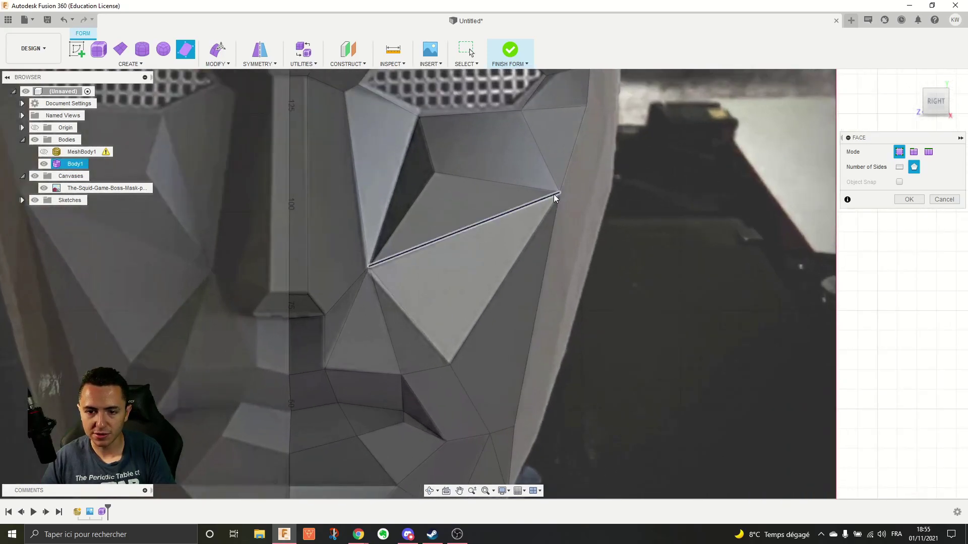
click(559, 192)
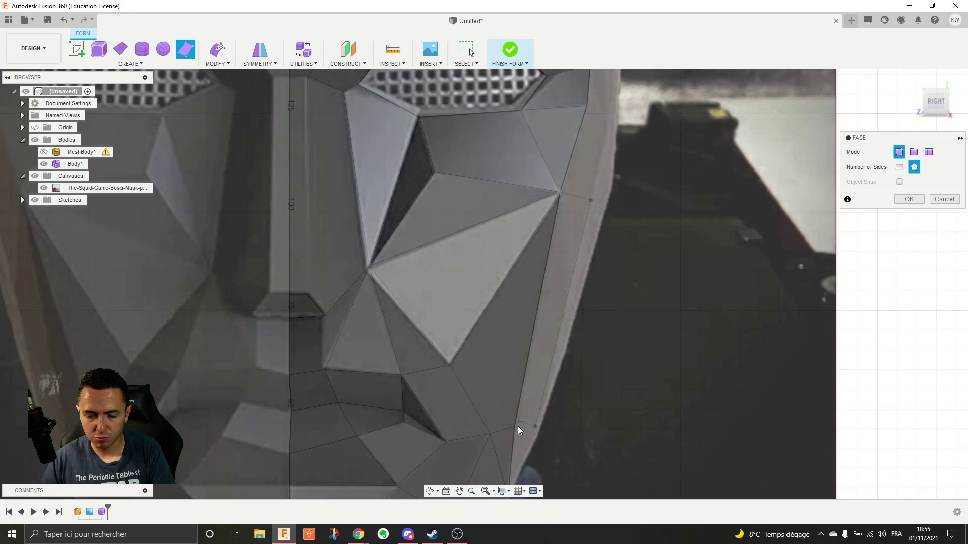
click(560, 192)
Step: Trace the small triangular facet at the lower end of the long outer cheek strip, narrowing down to the jaw outline
scroll(602, 378, up, 5)
scroll(534, 285, up, 2)
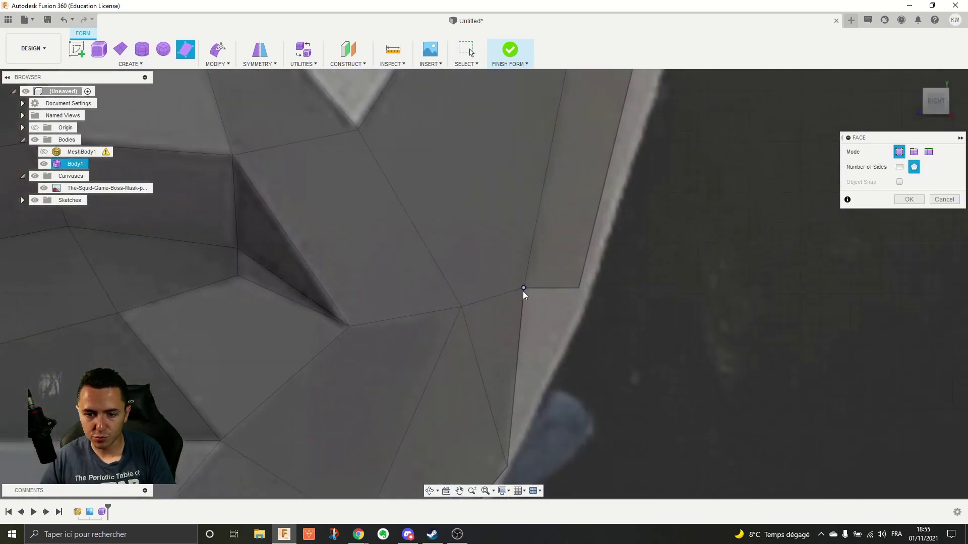
click(577, 289)
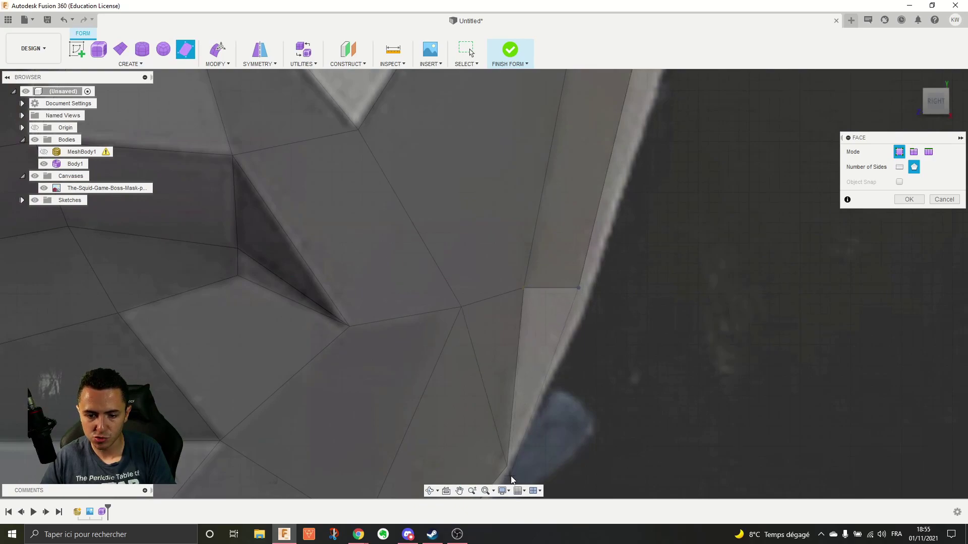
click(508, 466)
click(525, 289)
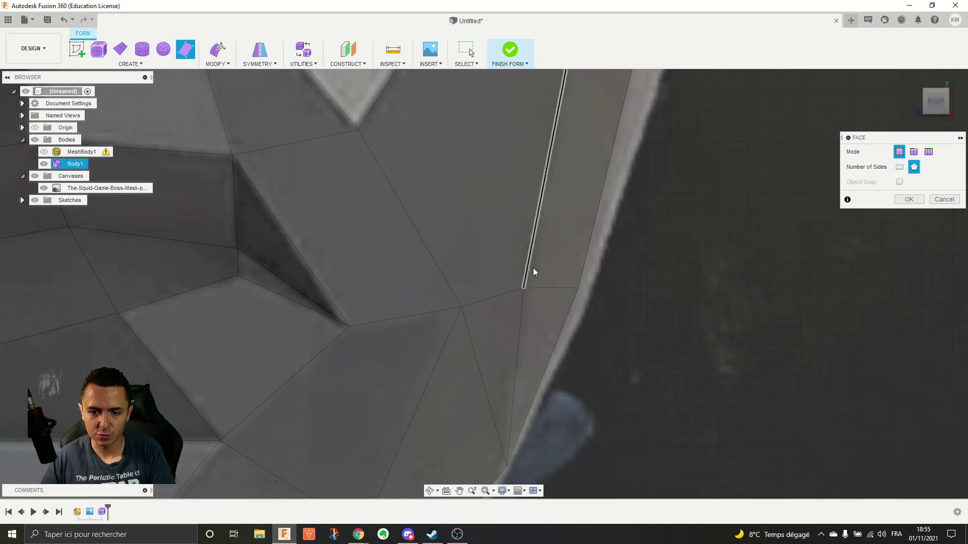
Step: Trace the four-sided facet above the outer cheek strip, between the cheekbone point and the facet below the eye's outer corner
scroll(646, 224, down, 5)
scroll(695, 127, up, 4)
middle_drag(694, 127, 585, 348)
scroll(573, 279, up, 5)
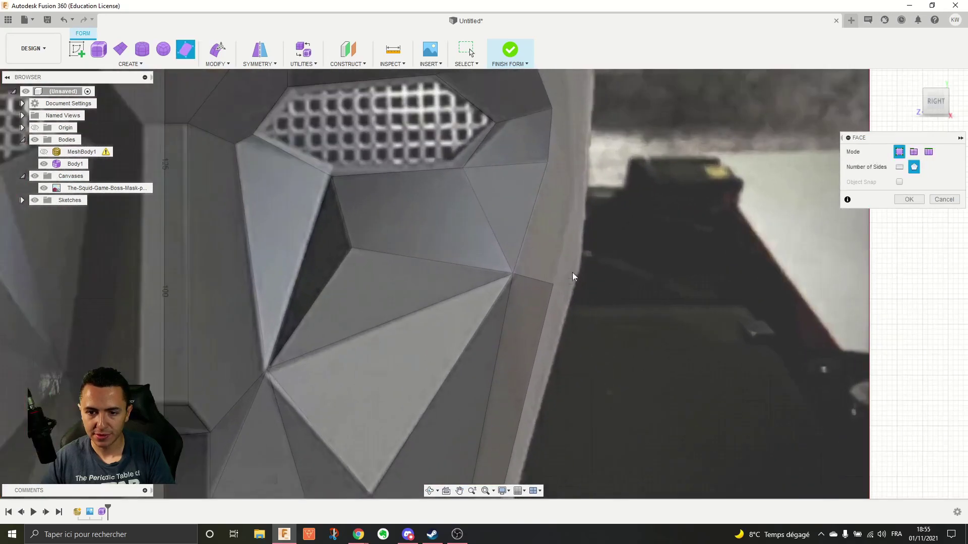
middle_drag(605, 210, 561, 309)
click(498, 240)
click(504, 404)
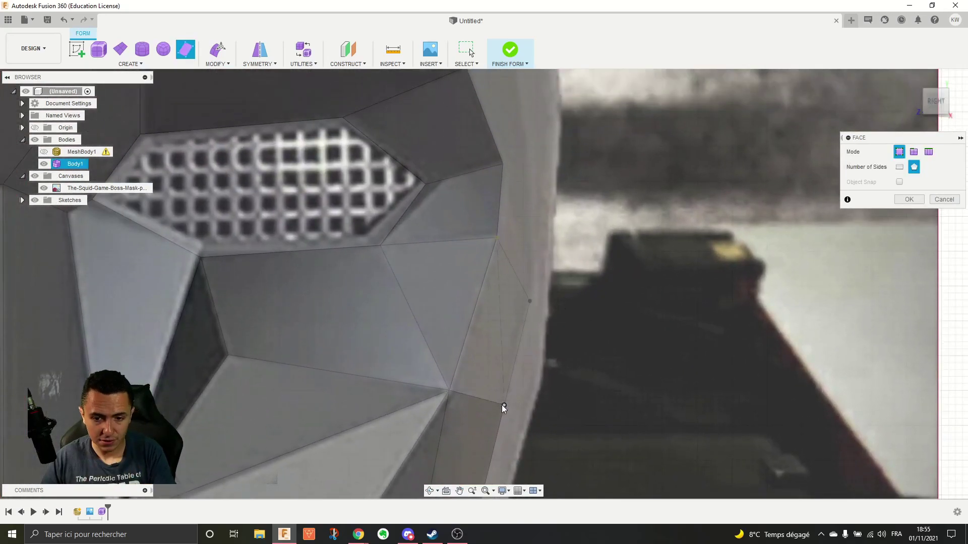
click(449, 390)
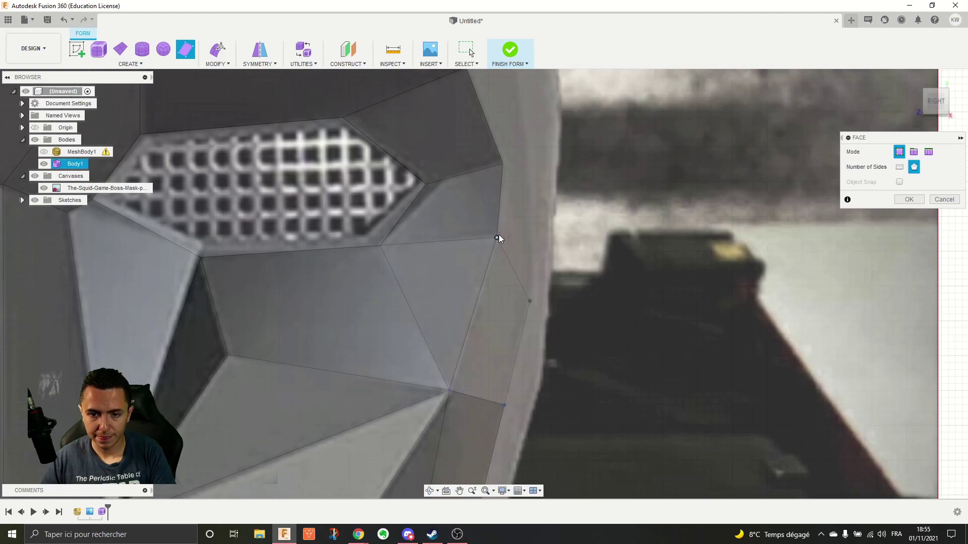
click(497, 238)
Step: Trace the narrow four-sided facet on the side of the mask, level with the eye's outer corner
scroll(566, 283, down, 8)
scroll(622, 193, down, 3)
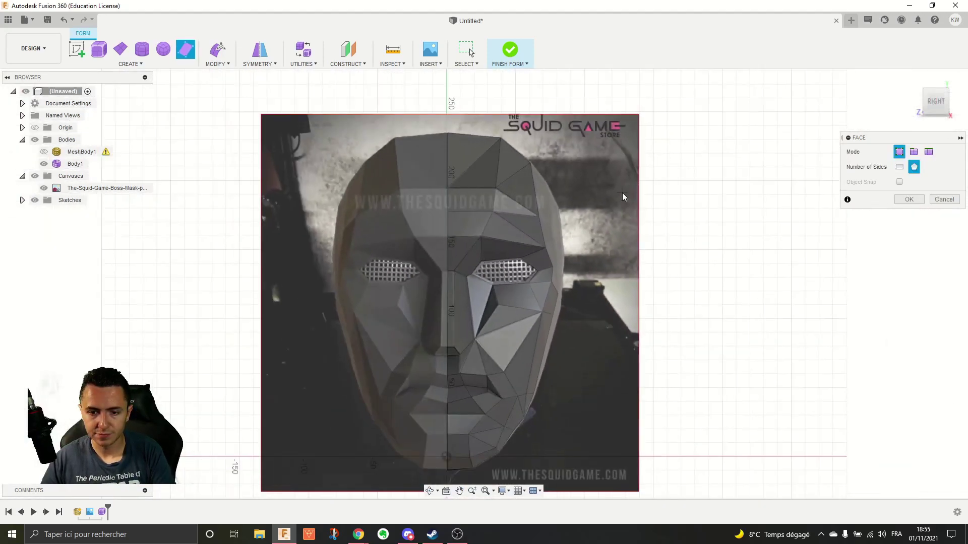
scroll(569, 283, up, 10)
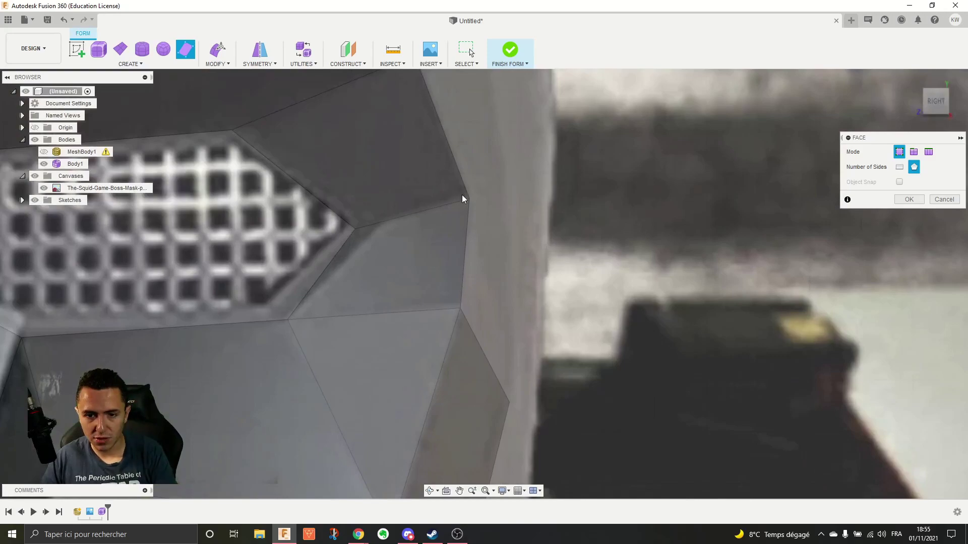
click(509, 401)
click(460, 309)
click(471, 199)
Step: Trace the four-sided temple facet above the outer end of the eyebrow, against the outer edge of the forehead facets
middle_drag(471, 198, 504, 320)
click(423, 150)
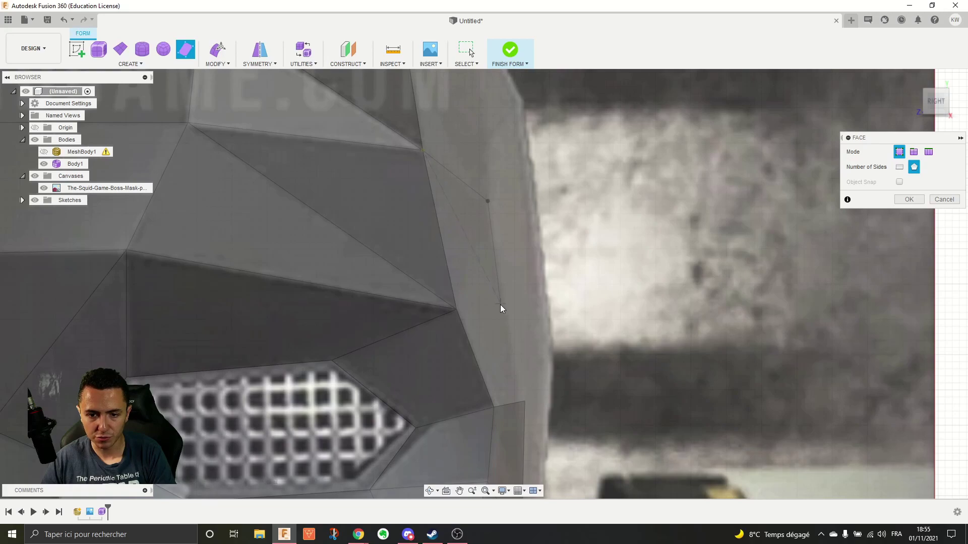
click(456, 310)
click(421, 153)
Step: Trace the four-sided facet closing the gap between the temple facet and the facet beside the eye's outer corner
middle_drag(514, 323, 507, 197)
scroll(502, 210, down, 3)
scroll(526, 231, up, 5)
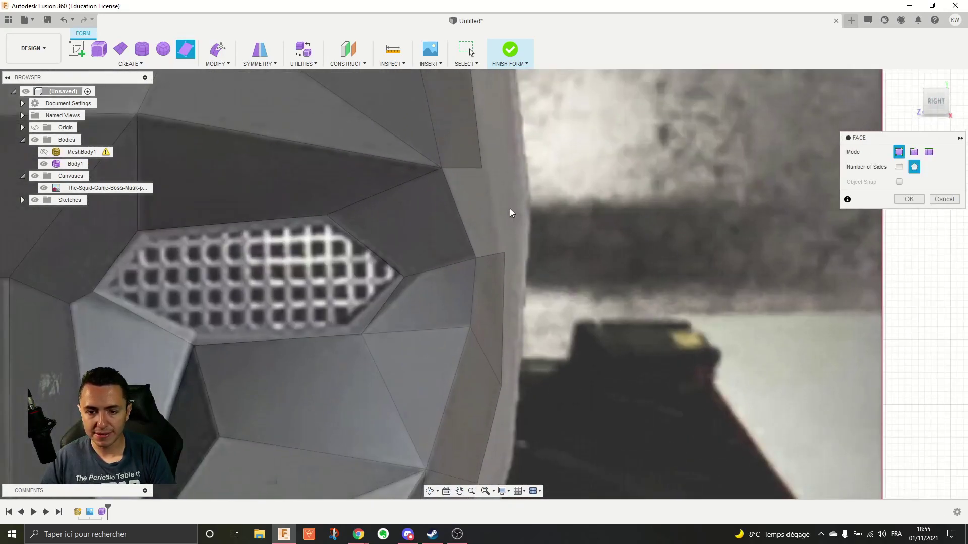
click(508, 298)
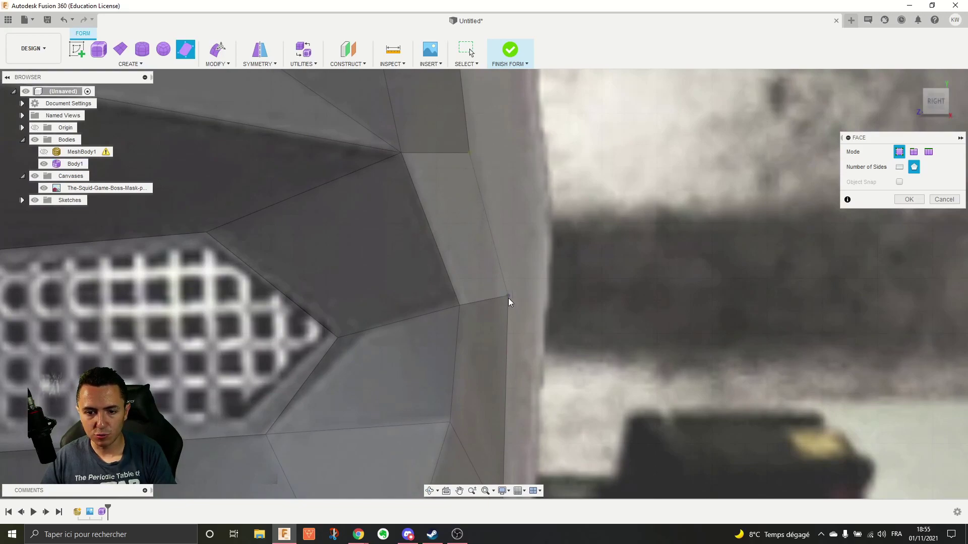
click(457, 303)
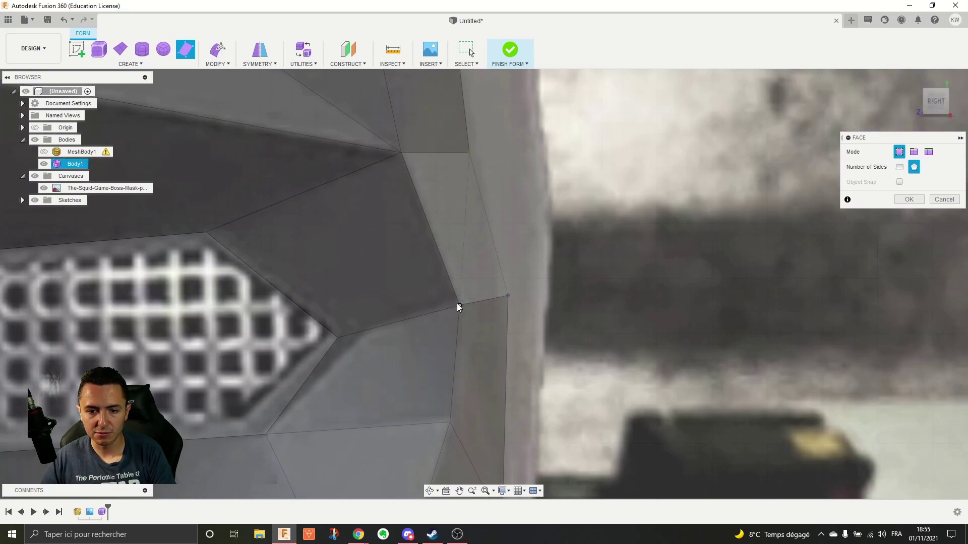
click(402, 152)
click(470, 152)
Step: Trace the tall four-sided facet on the side of the forehead, above the temple facet
scroll(539, 319, down, 5)
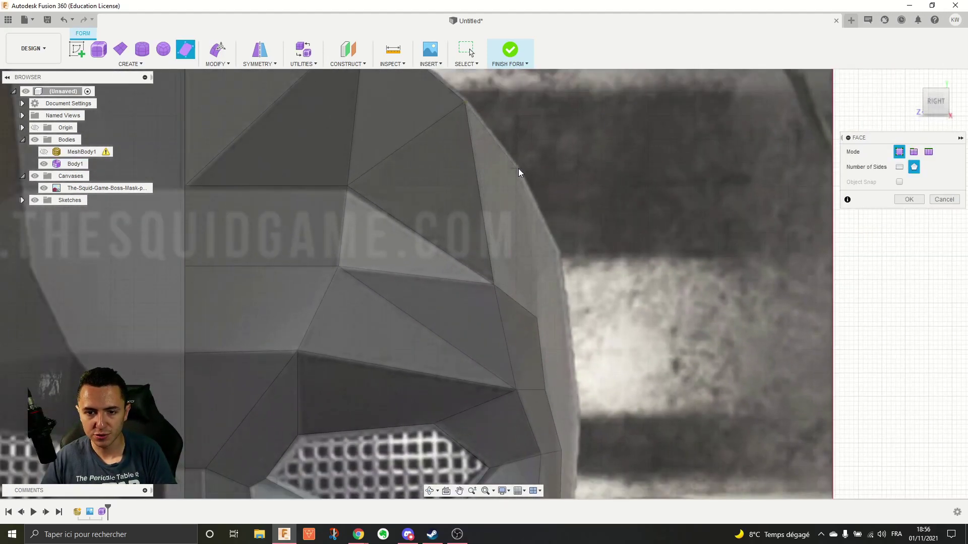
click(536, 317)
click(494, 285)
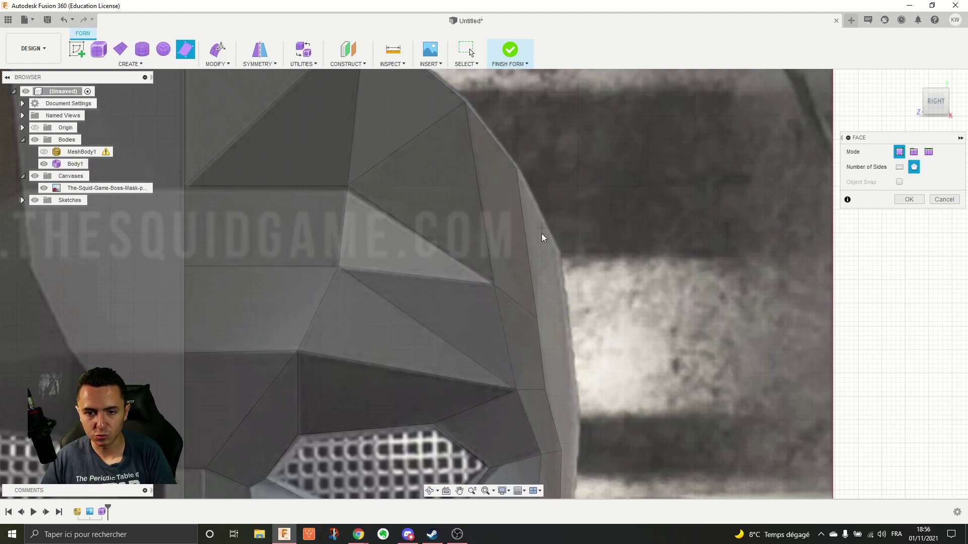
Step: Trace the outermost facets along the mask's outline, from the temple down past the eye's outer corner
scroll(540, 229, up, 4)
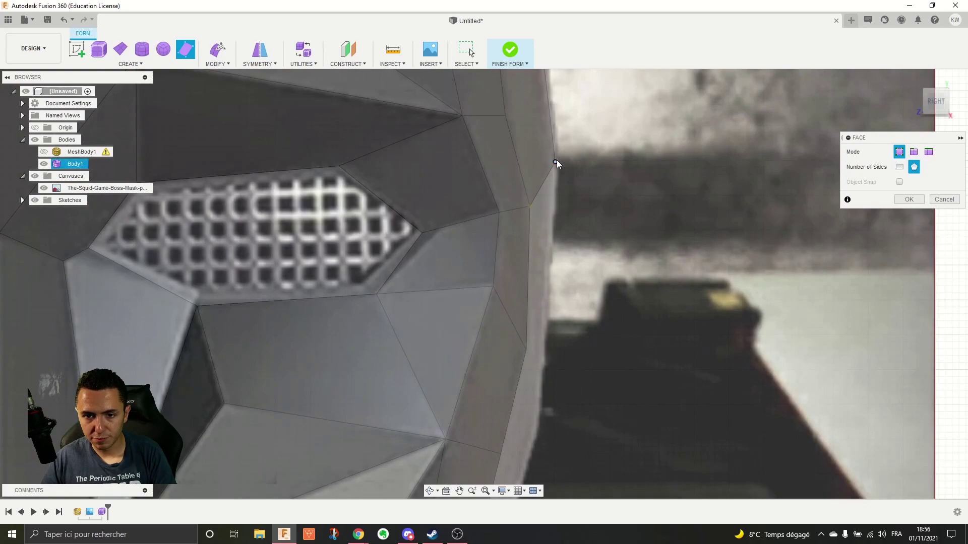
click(541, 379)
click(527, 348)
click(530, 207)
Step: Trace the small four-sided facet on the mask's outer edge, beside the upper outer corner of the cheek
scroll(530, 207, down, 5)
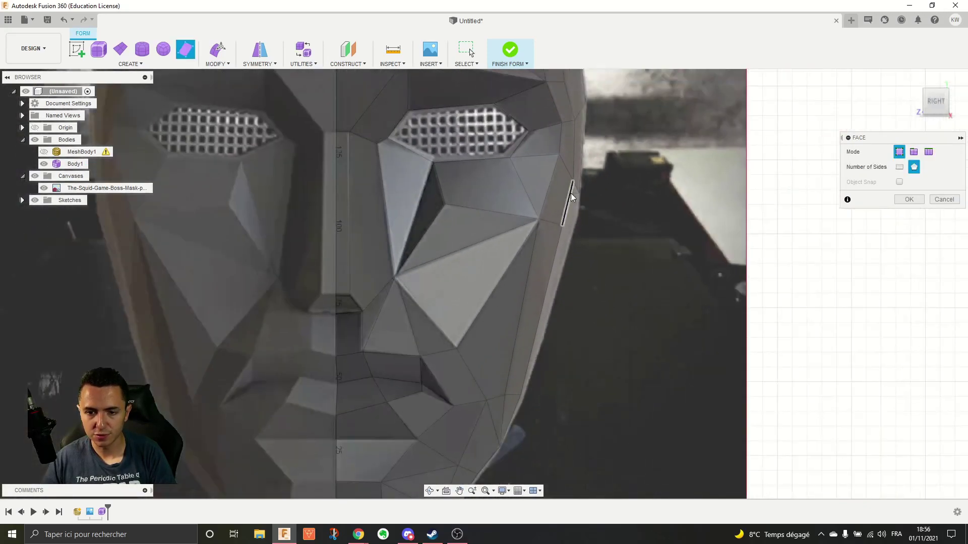
scroll(573, 192, up, 5)
click(573, 165)
click(584, 188)
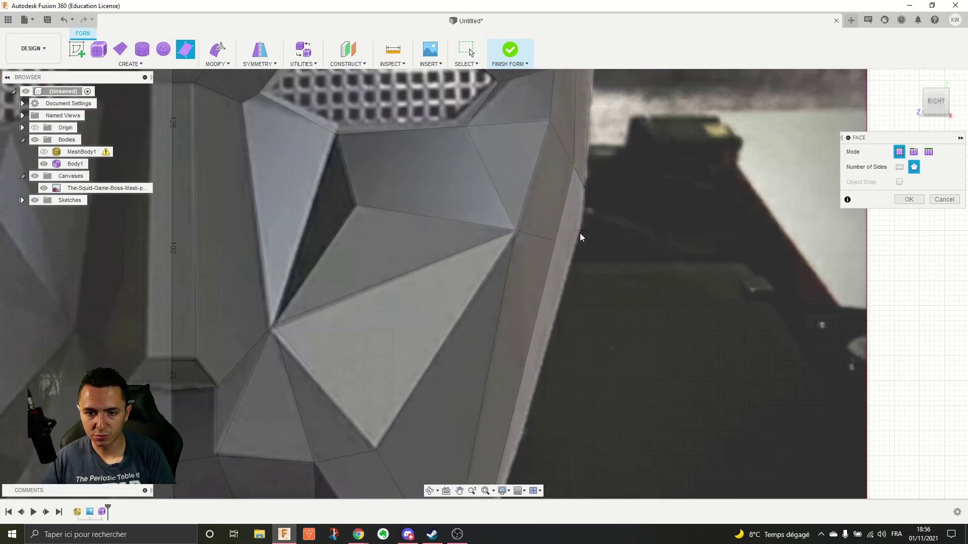
click(554, 241)
click(574, 165)
scroll(570, 242, down, 3)
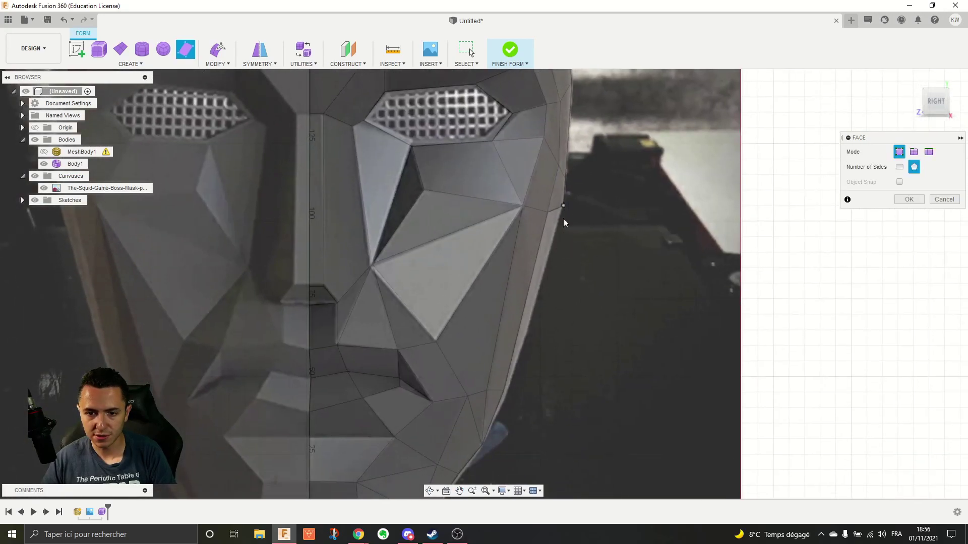
Step: Trace the long outermost facet along the mask's outline, from beside the cheek's upper corner down to the jaw
scroll(508, 413, up, 3)
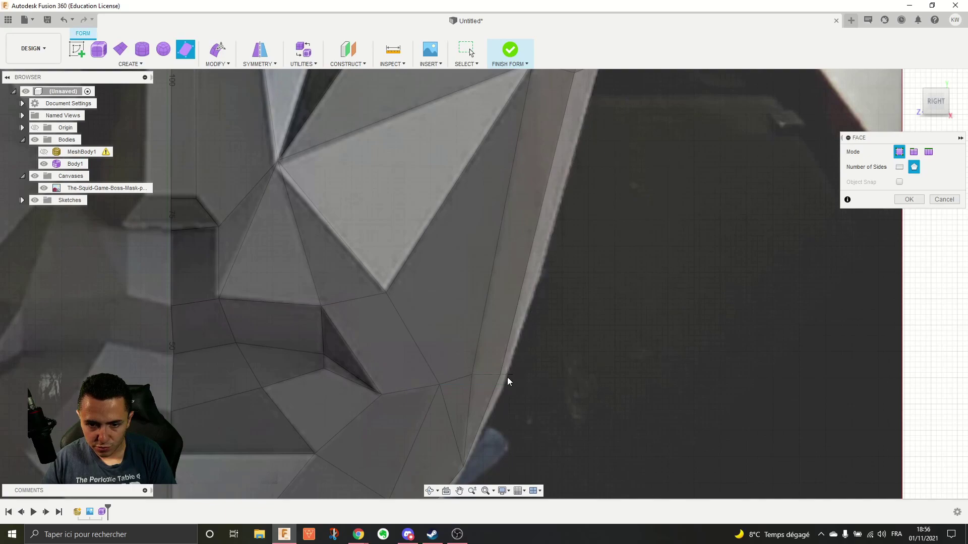
middle_drag(502, 380, 545, 409)
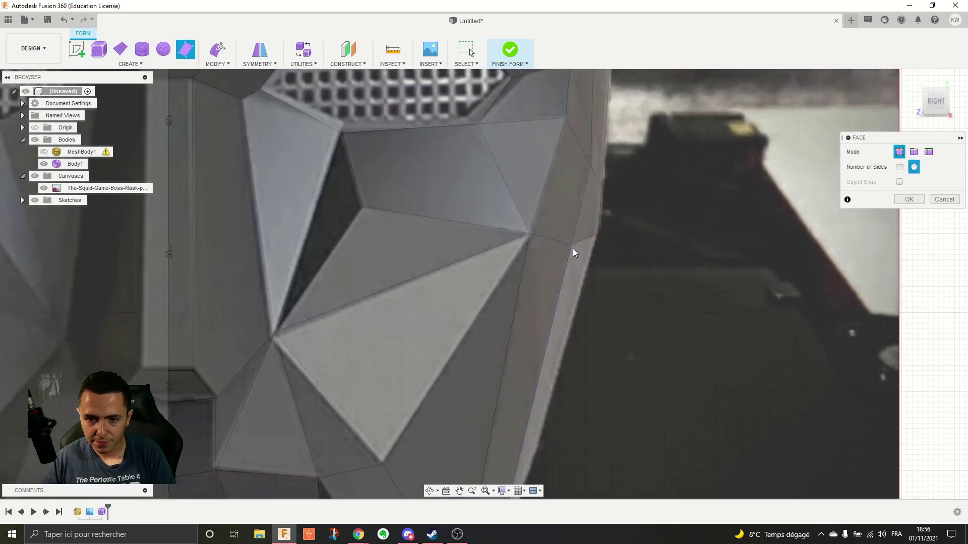
click(598, 234)
middle_drag(575, 473, 602, 163)
scroll(563, 310, up, 3)
click(498, 370)
click(582, 197)
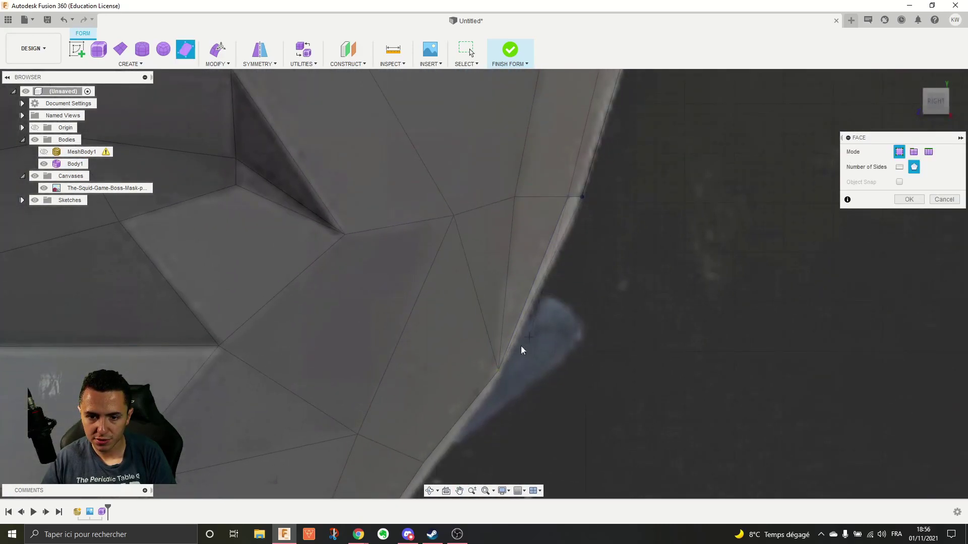
click(497, 370)
Step: Compare the traced half mask with and without the canvas, and finish the Face command
scroll(588, 359, down, 10)
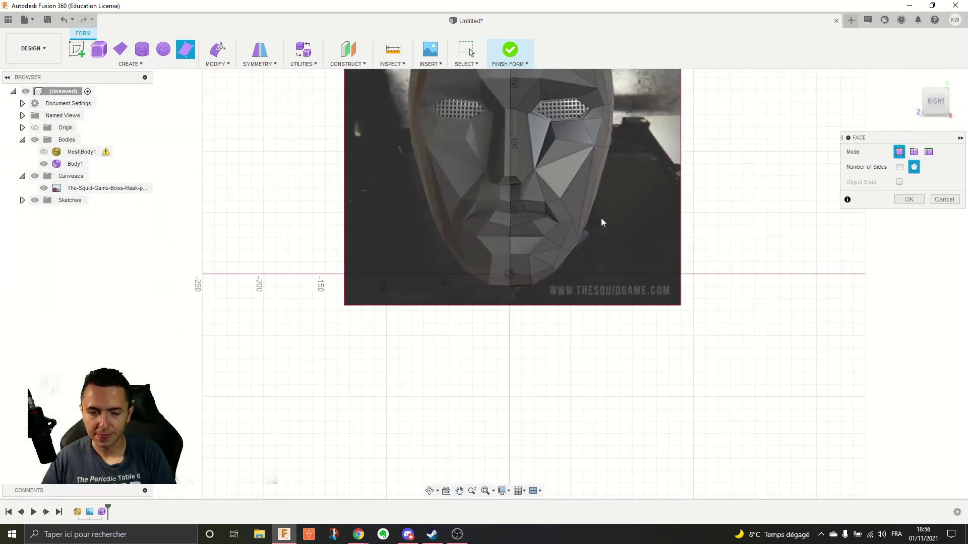
drag(601, 217, 597, 359)
scroll(580, 321, up, 4)
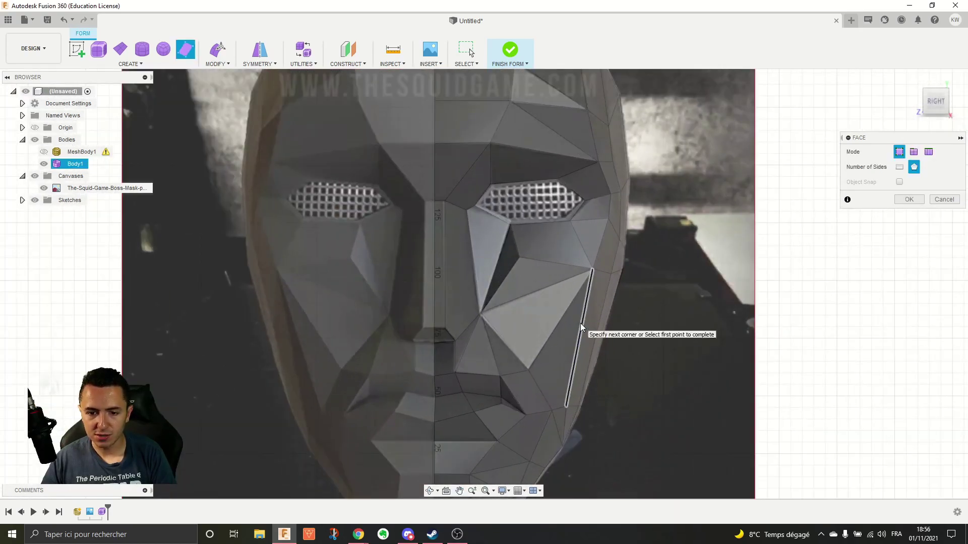
scroll(428, 299, down, 3)
click(43, 189)
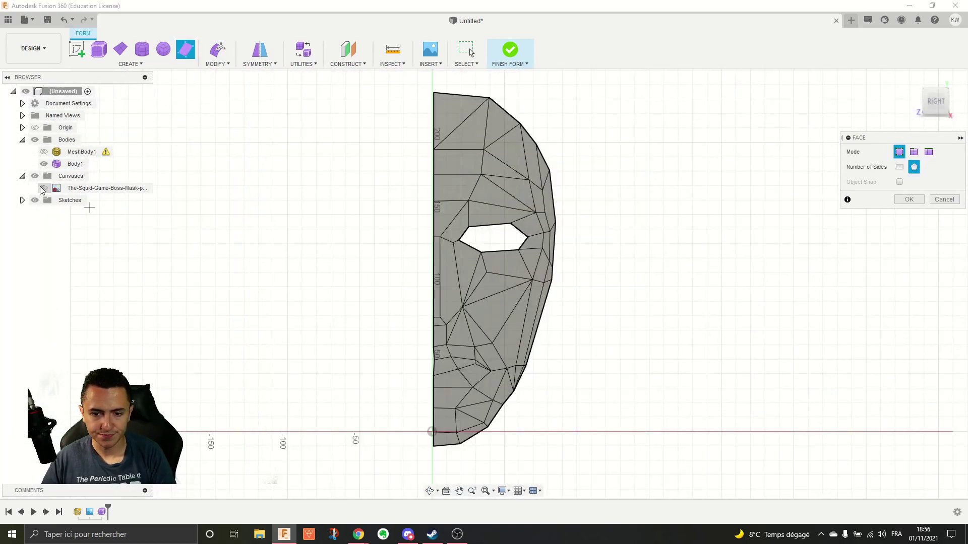
click(44, 190)
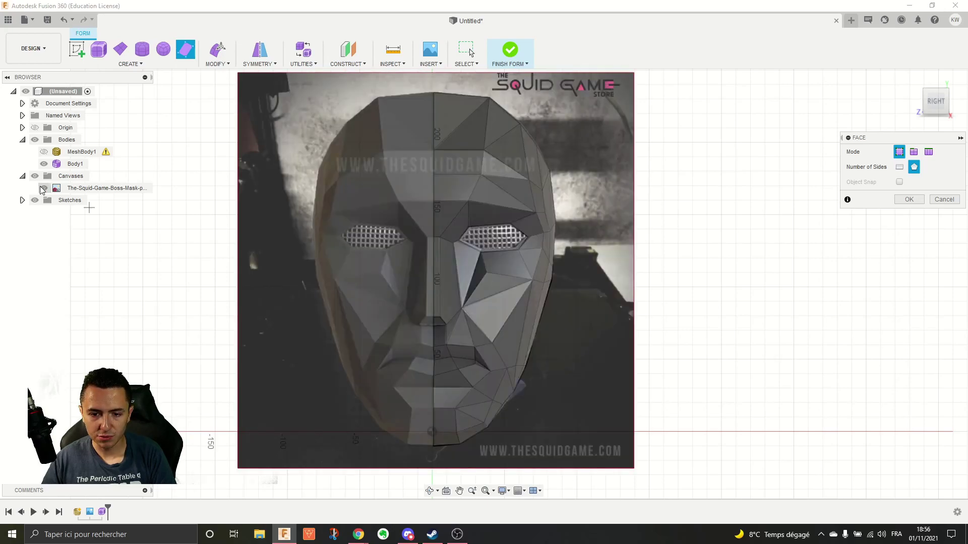
click(44, 189)
click(44, 189)
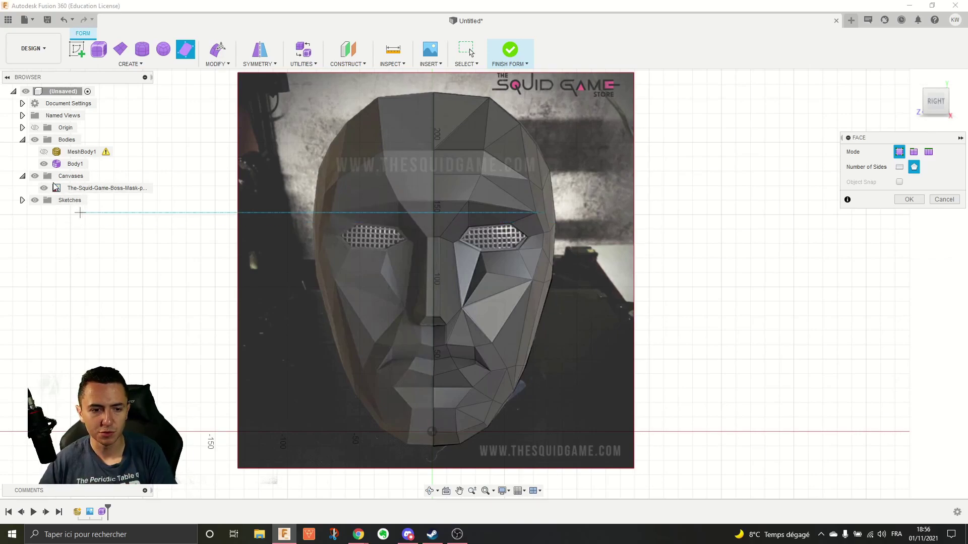
click(909, 200)
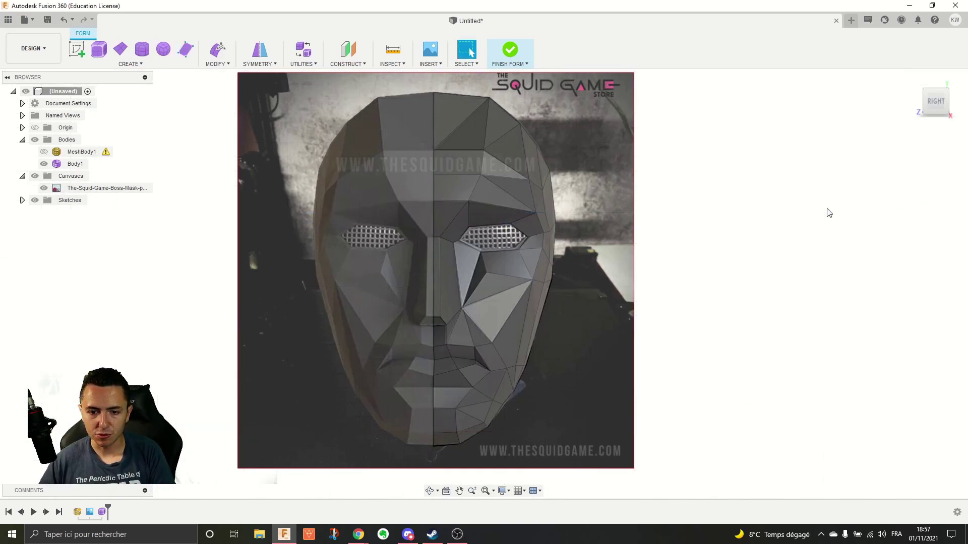
click(44, 188)
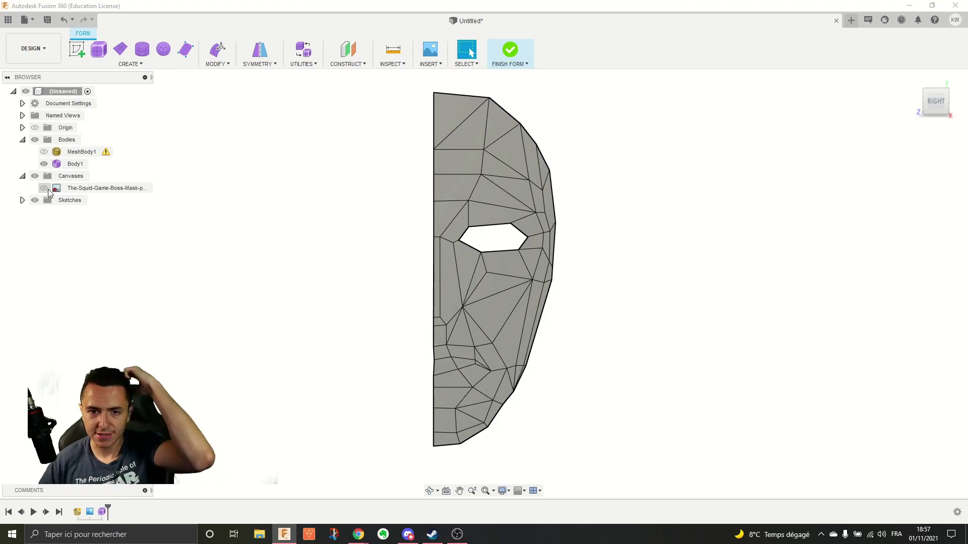
click(47, 189)
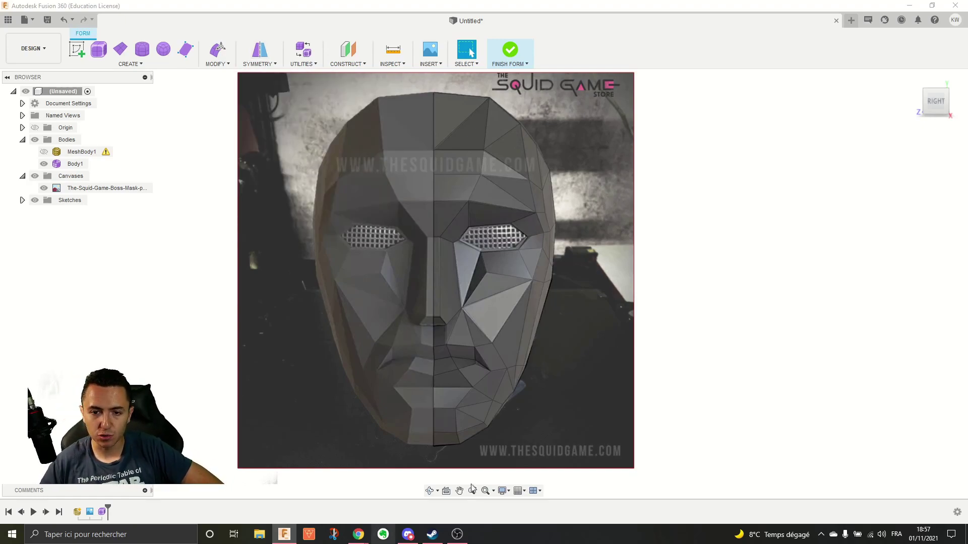
Step: Create a mirrored duplicate of the half-mask body across the vertical centre plane, with Weld on at 0.01 mm tolerance
scroll(455, 96, up, 10)
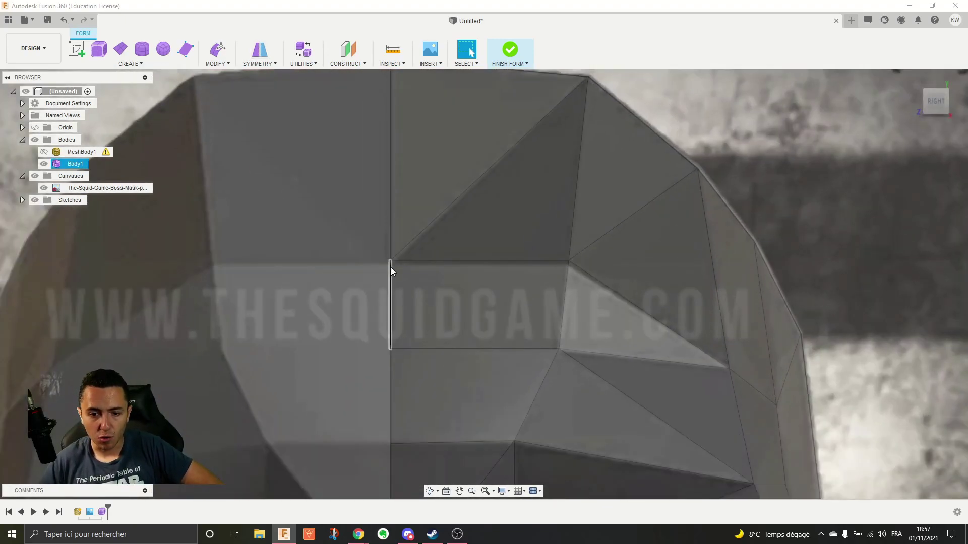
scroll(391, 267, down, 8)
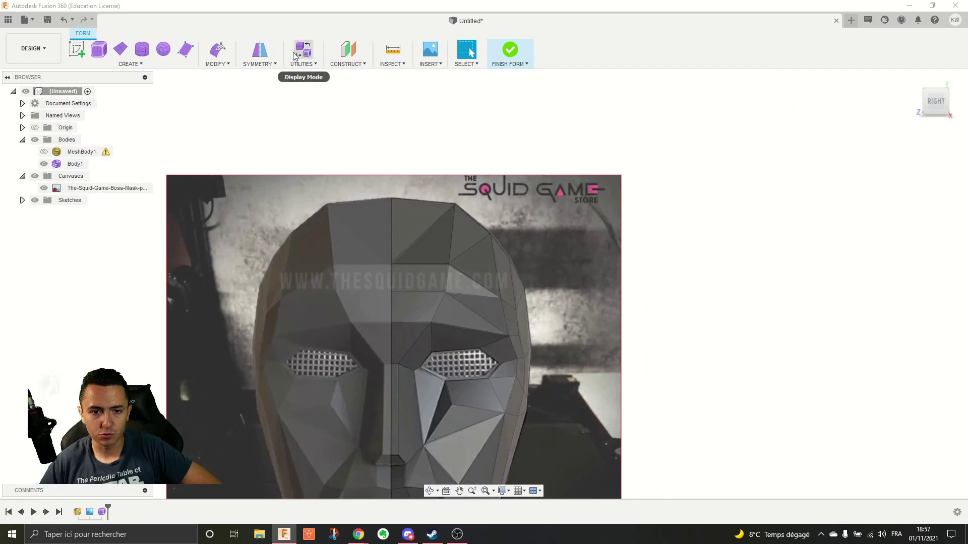
click(262, 65)
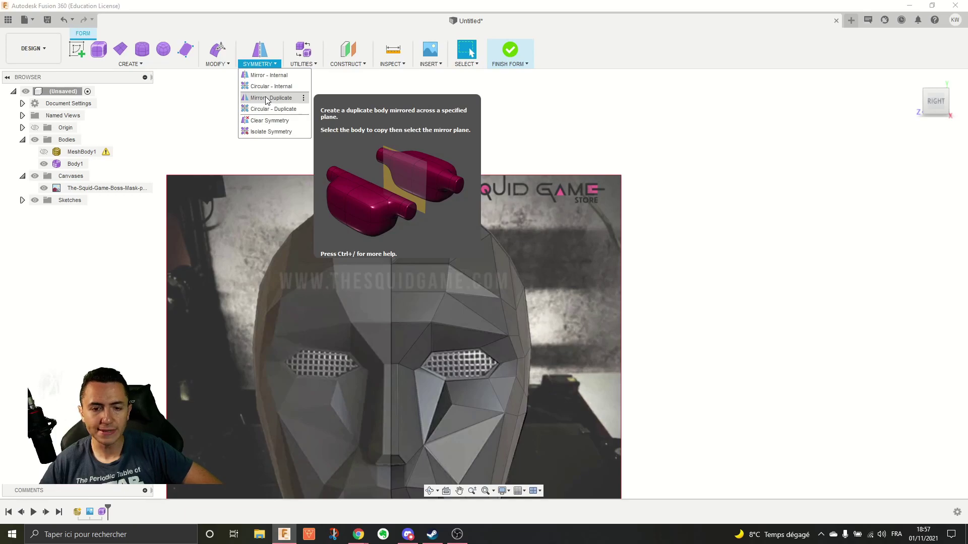
scroll(455, 282, down, 4)
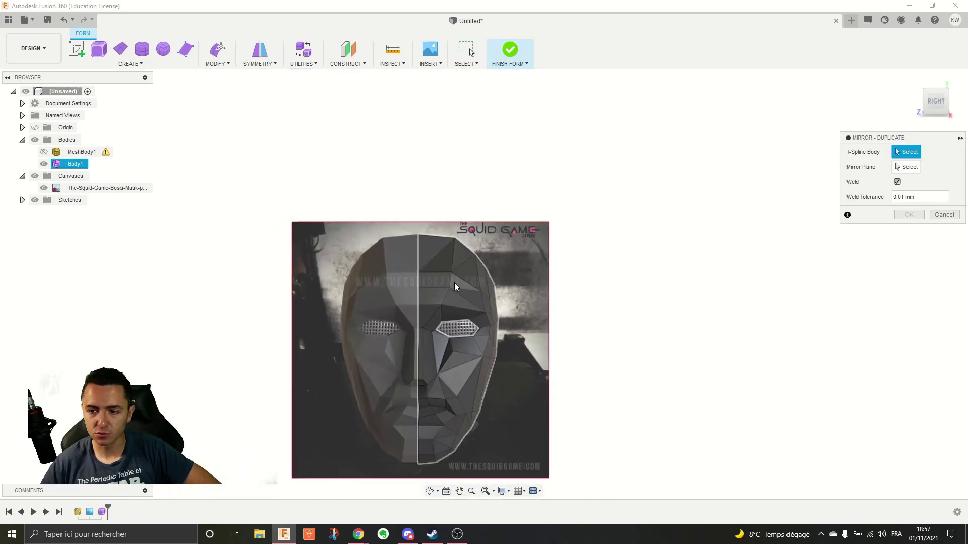
click(456, 318)
middle_drag(491, 391, 430, 262)
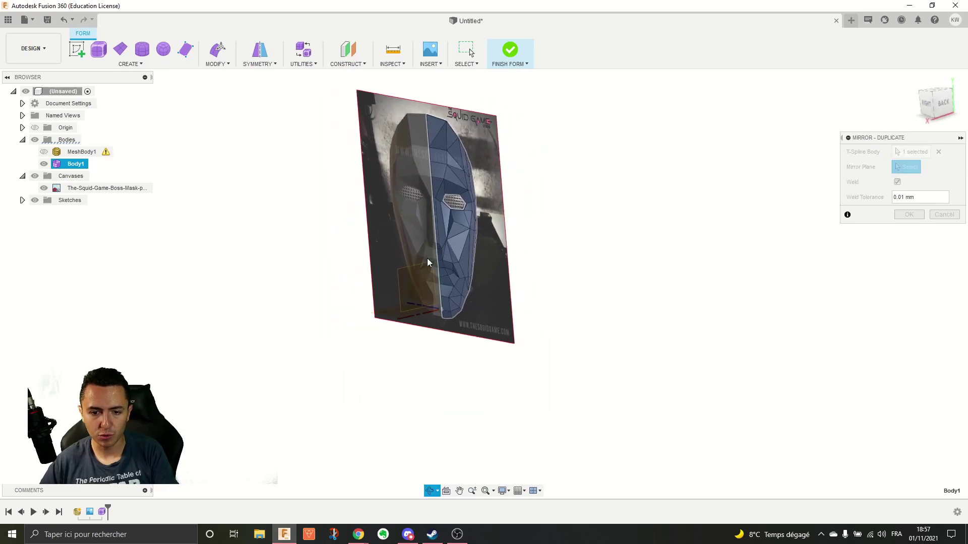
click(404, 290)
shift+middle_drag(510, 180, 554, 176)
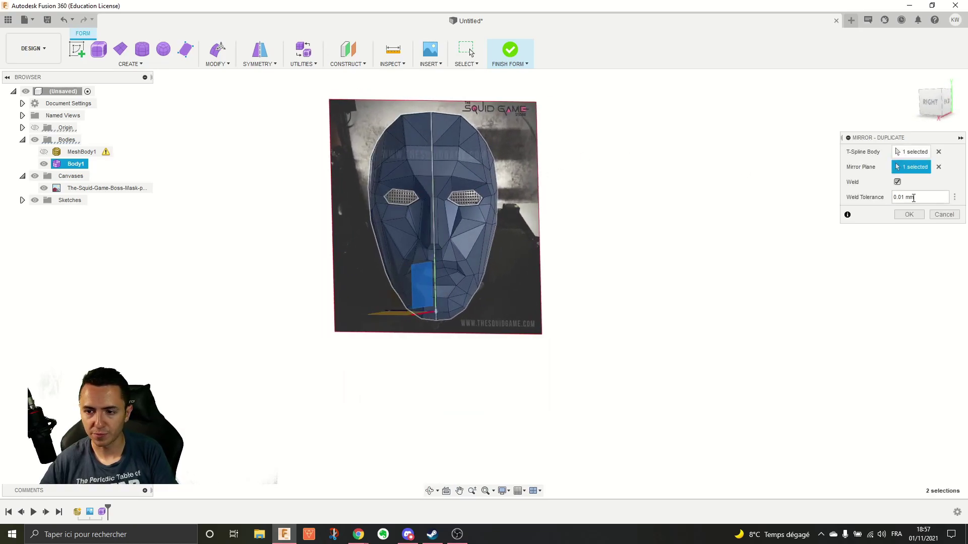
click(906, 215)
scroll(434, 193, up, 5)
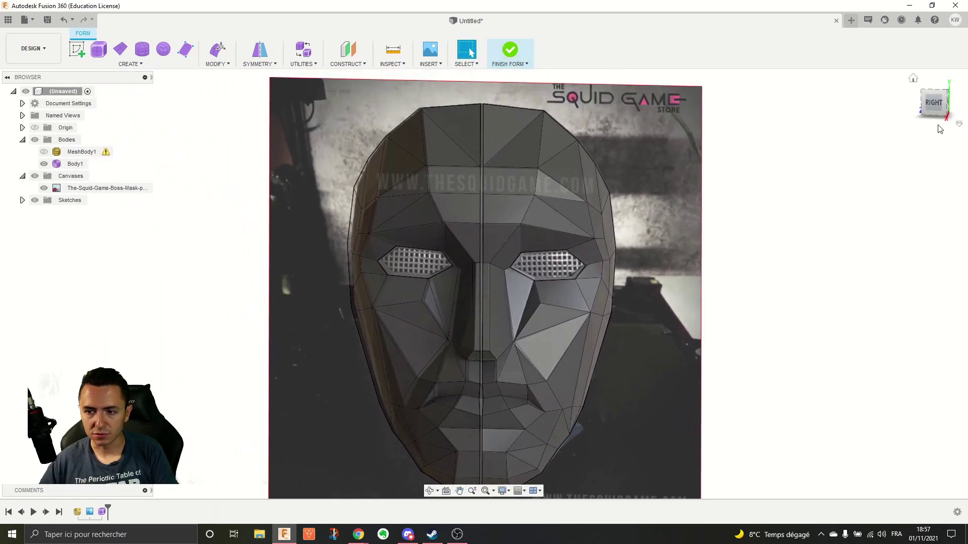
Step: Hide all canvases and examine the centre seam between the two mask halves
scroll(451, 136, up, 10)
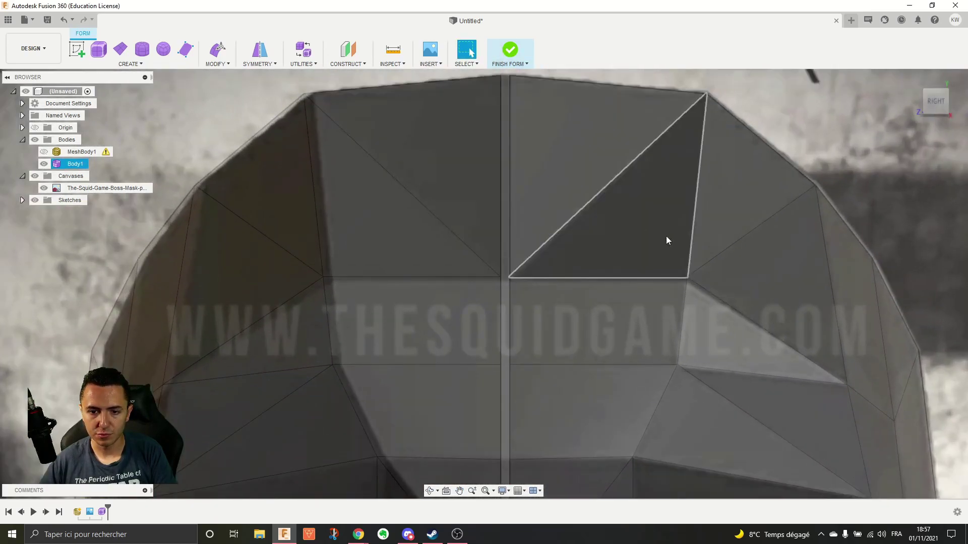
key(Escape)
click(35, 176)
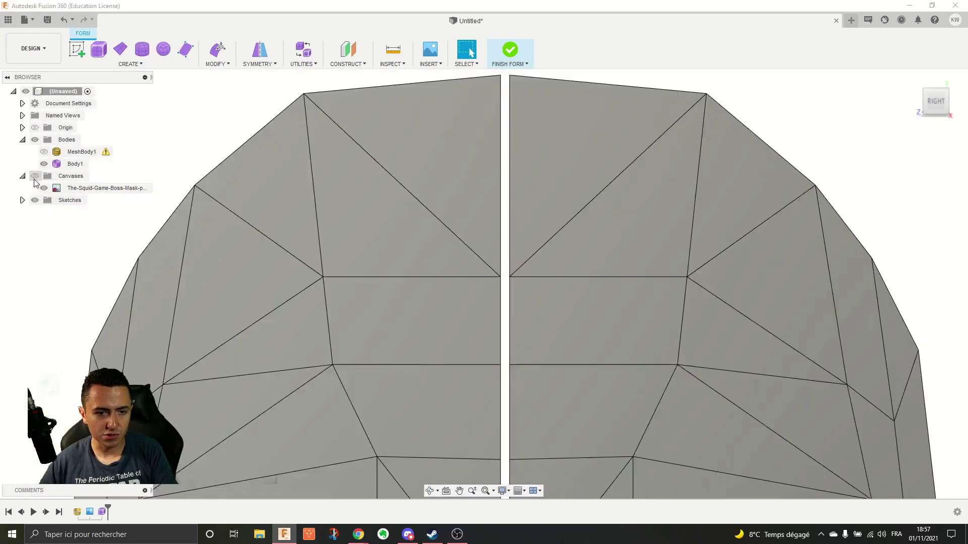
scroll(190, 195, down, 10)
middle_drag(477, 288, 553, 233)
key(Escape)
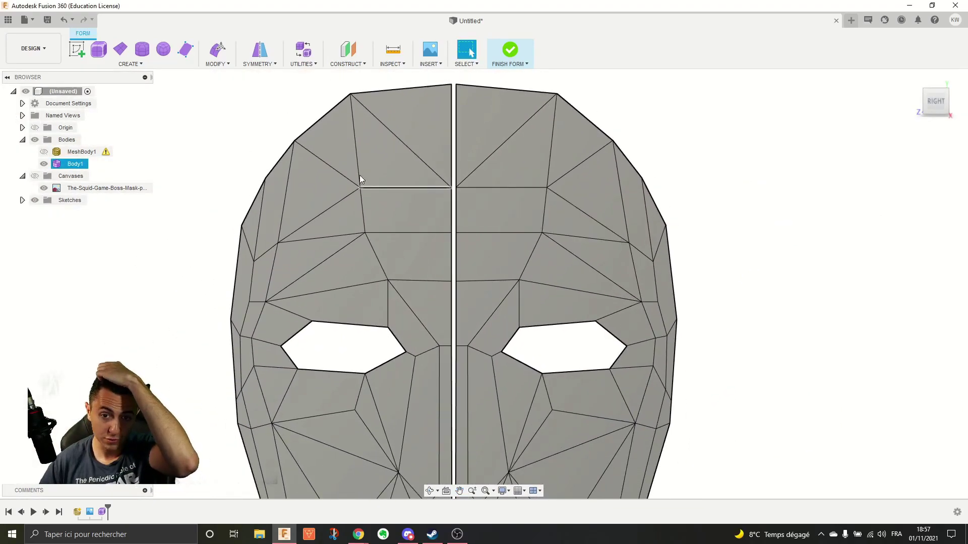
Step: Weld the topmost pair of centre-seam vertices at the crown of the mask with Weld Vertices
click(223, 64)
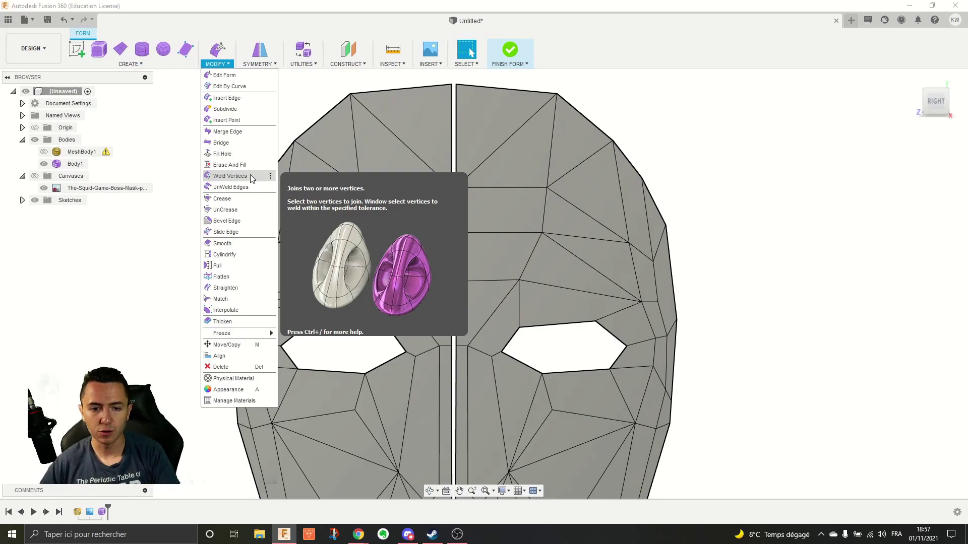
click(252, 179)
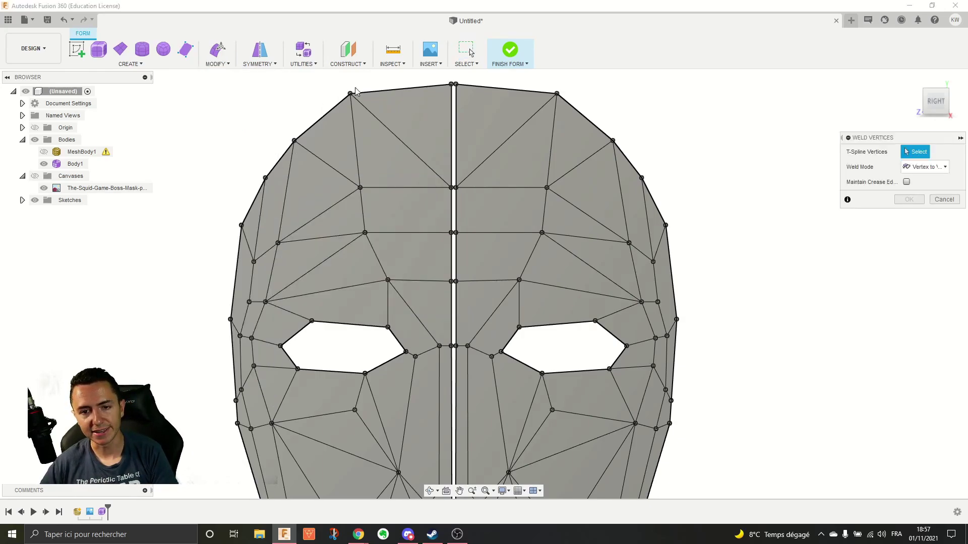
middle_drag(424, 79, 437, 108)
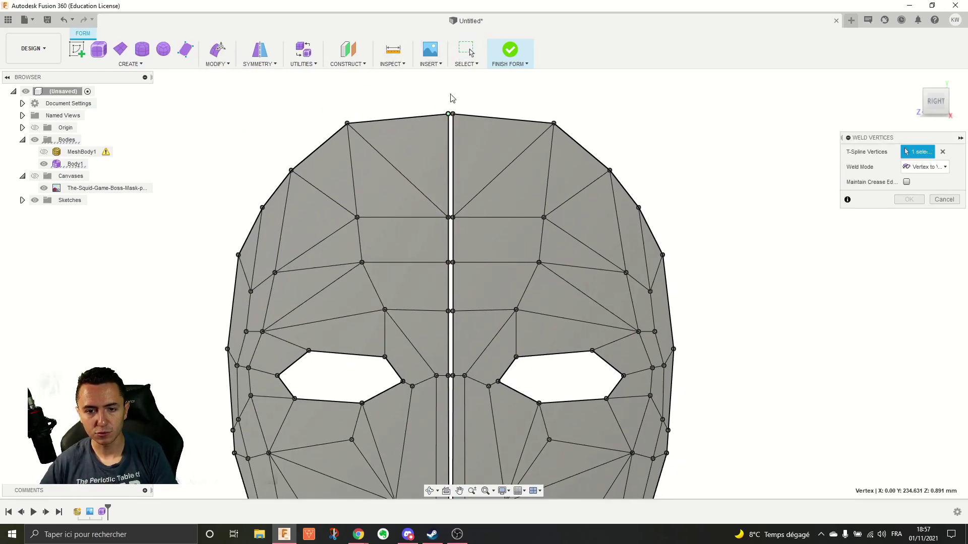
drag(467, 129, 467, 129)
scroll(456, 92, up, 3)
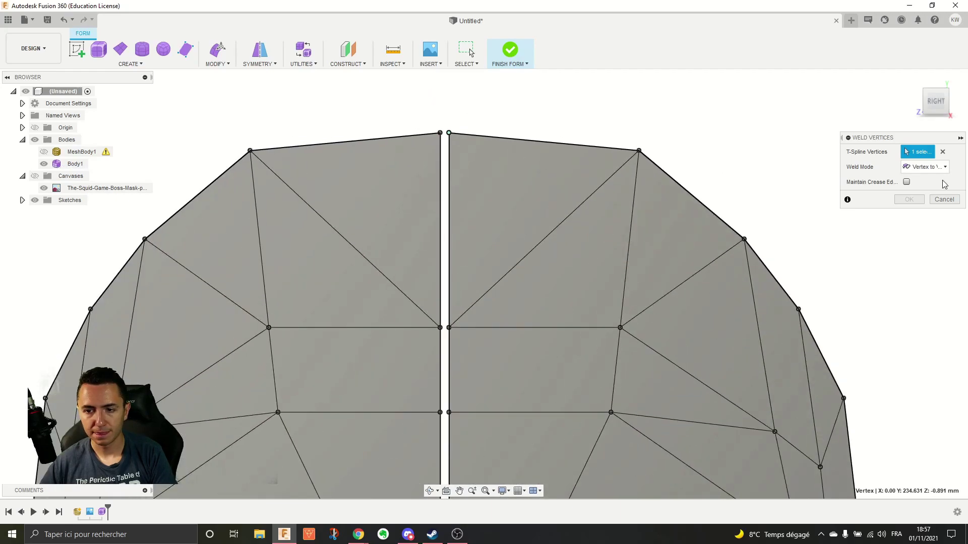
click(942, 152)
drag(396, 90, 507, 173)
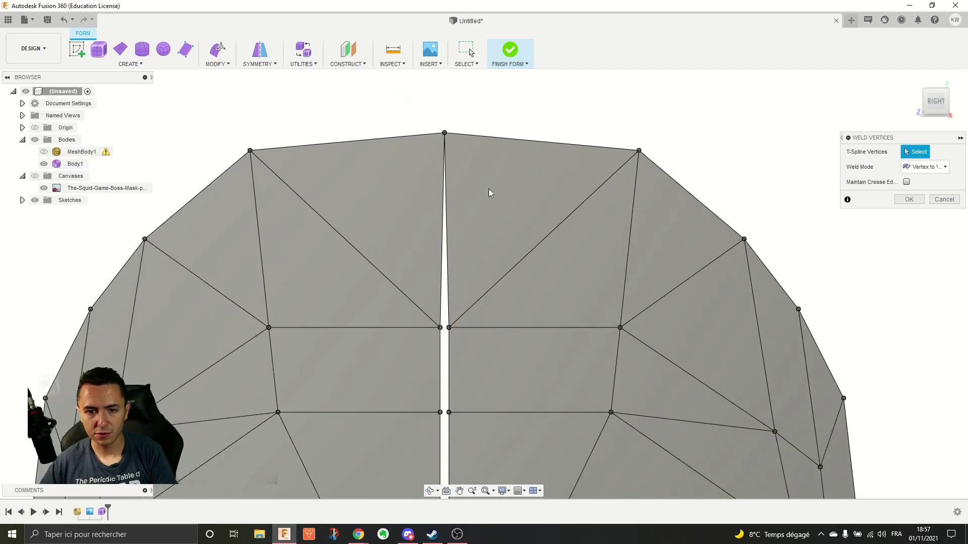
Step: Weld the three pairs of centre-seam vertices down the forehead to the brow
middle_drag(512, 213, 529, 131)
drag(443, 218, 470, 299)
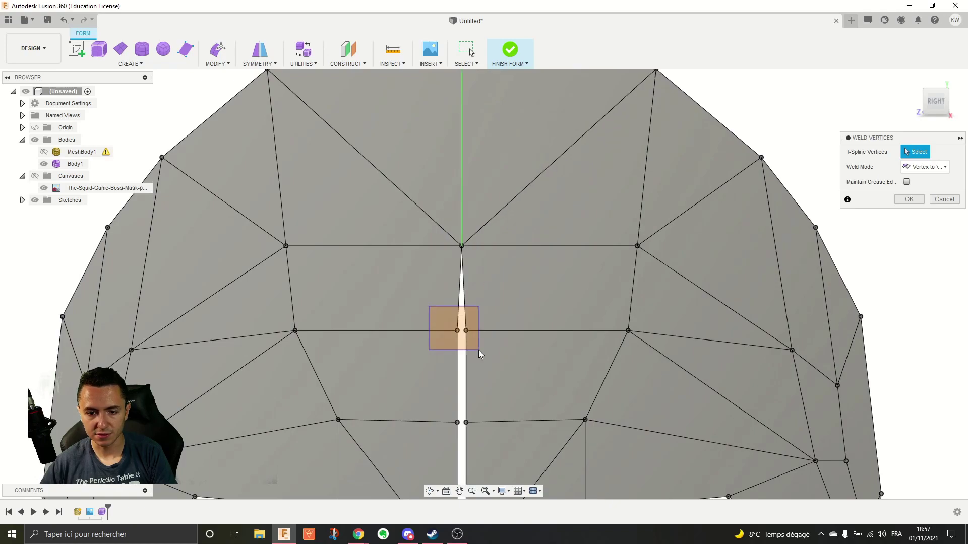
drag(479, 350, 479, 350)
middle_drag(479, 350, 492, 238)
drag(448, 286, 480, 322)
middle_drag(480, 322, 535, 211)
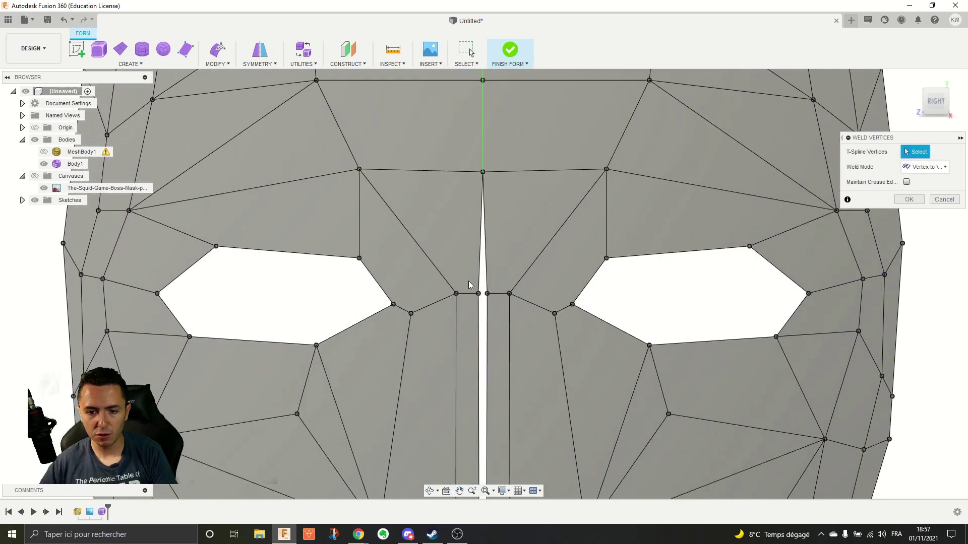
Step: Weld the centre-seam vertex pairs at the bridge and tip of the nose
drag(485, 307, 494, 315)
middle_drag(494, 315, 506, 140)
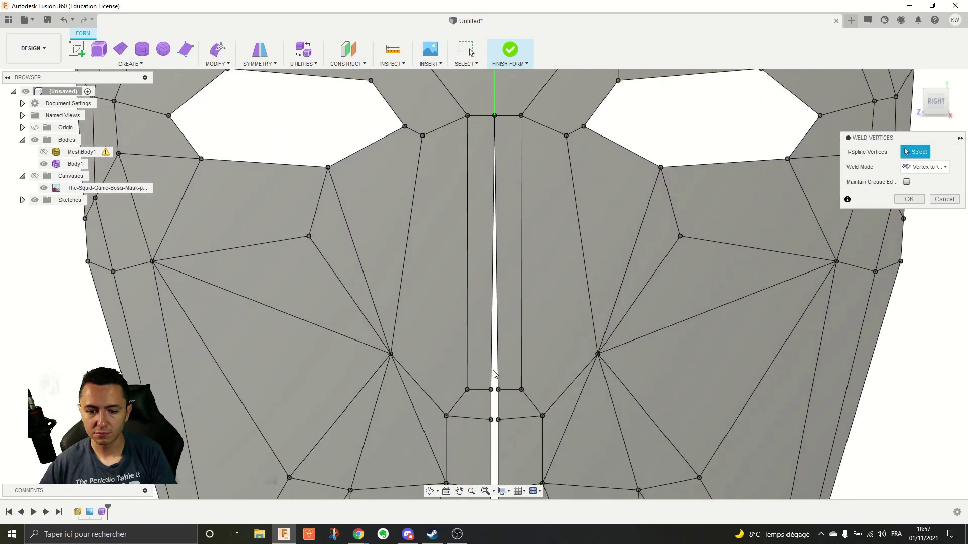
drag(501, 404, 499, 398)
middle_drag(500, 398, 506, 280)
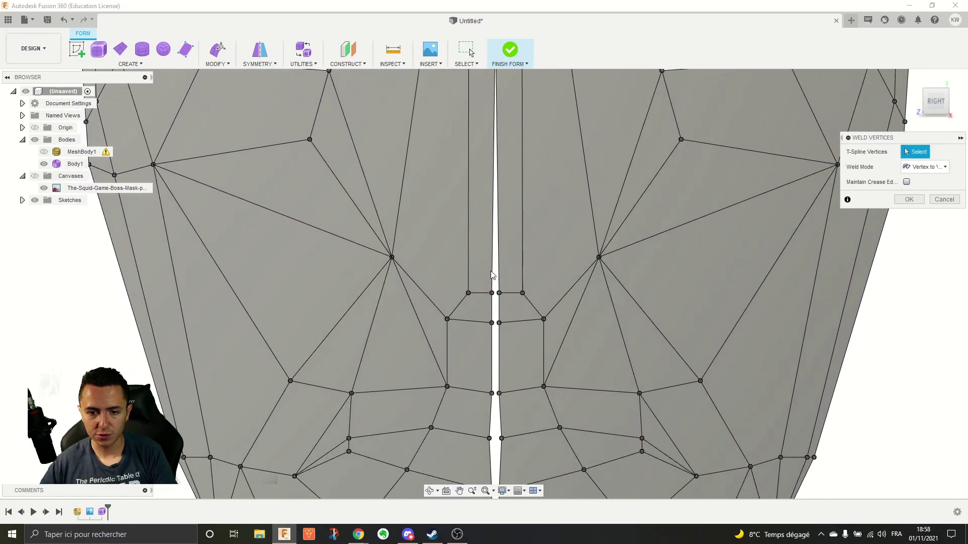
drag(506, 299, 506, 300)
Step: Weld the three pairs of centre-seam vertices from just under the nose tip down to the mouth line
scroll(512, 307, down, 4)
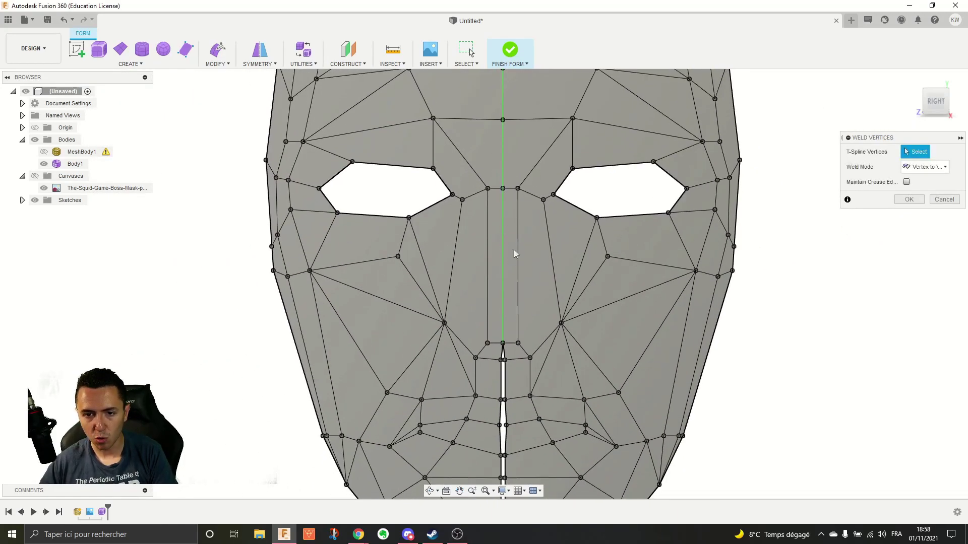
middle_drag(506, 209, 522, 196)
scroll(506, 244, up, 5)
middle_drag(477, 250, 507, 161)
drag(511, 282, 511, 284)
drag(473, 334, 514, 368)
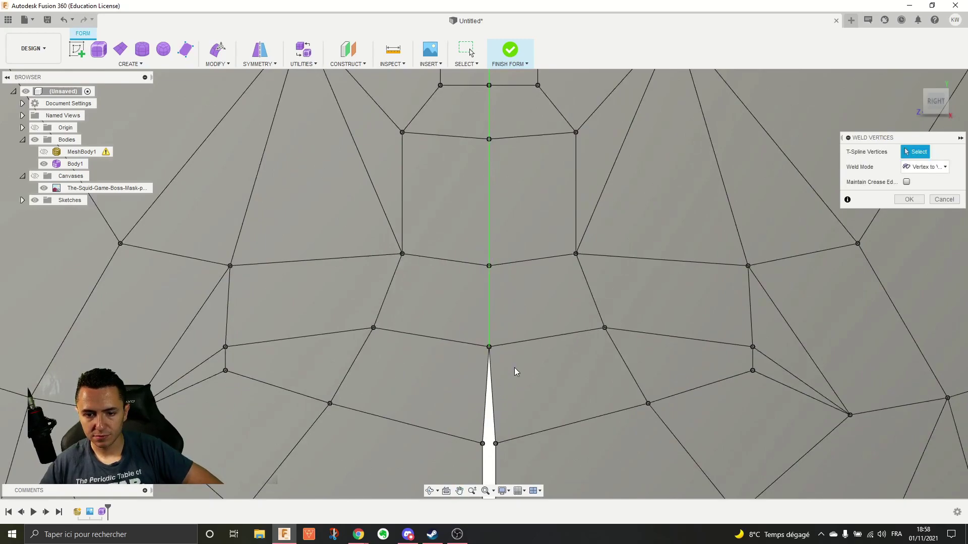
Step: Weld the next two pairs of centre-seam vertices below the mouth line
middle_drag(488, 425, 488, 254)
drag(518, 300, 518, 302)
drag(472, 337, 500, 356)
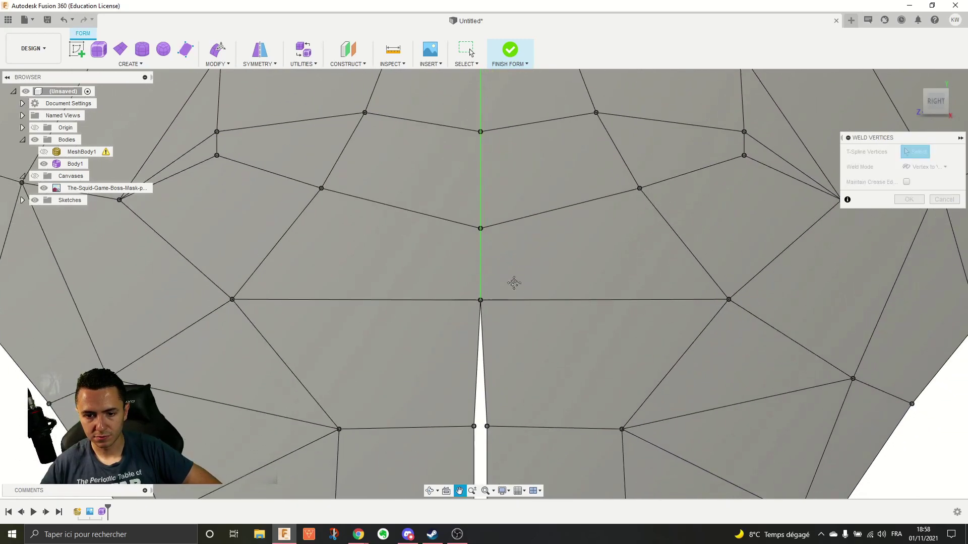
Step: Weld the last three pairs of centre-seam vertices down to the chin's lower edge and complete the Weld Vertices command
middle_drag(468, 439, 458, 311)
click(468, 344)
middle_drag(495, 365, 443, 211)
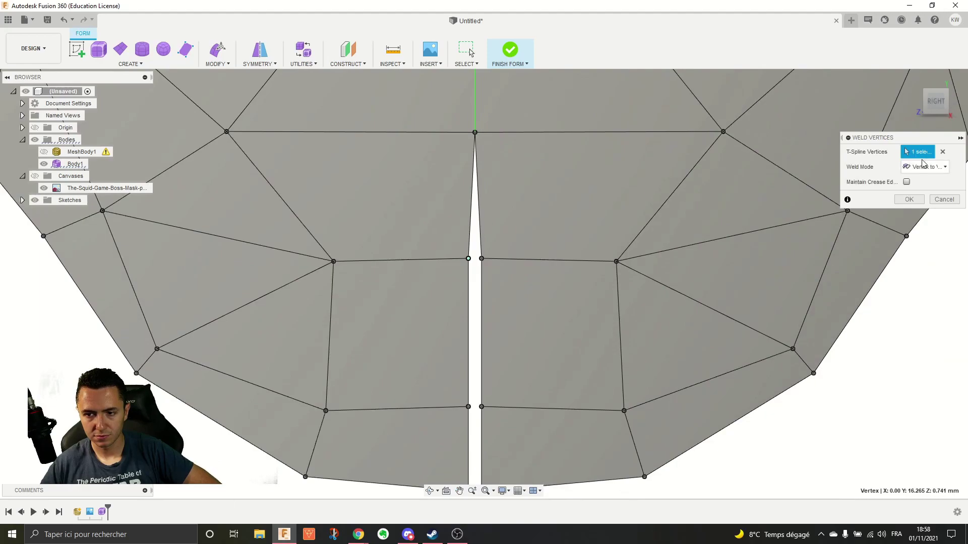
click(942, 151)
drag(459, 246, 524, 303)
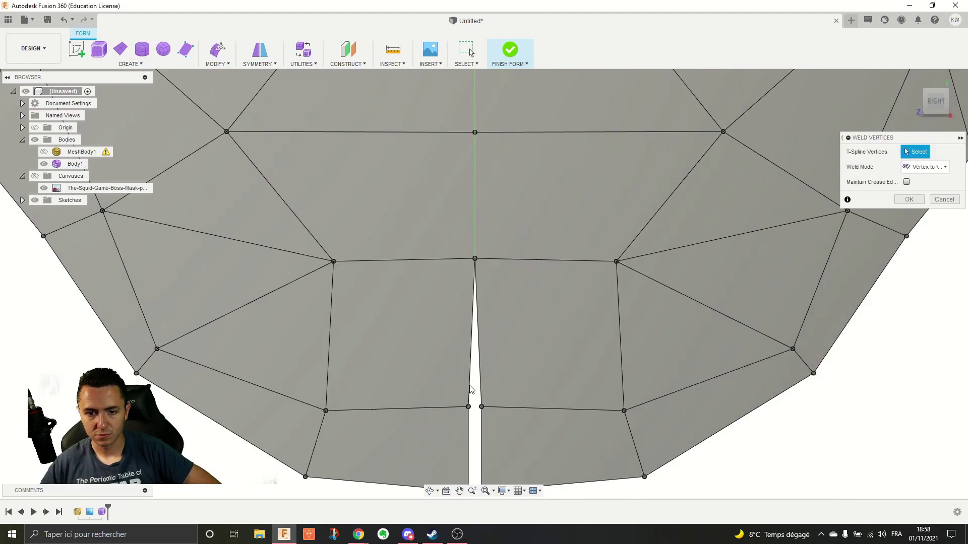
drag(505, 425, 506, 423)
middle_drag(510, 406, 513, 306)
drag(502, 403, 502, 404)
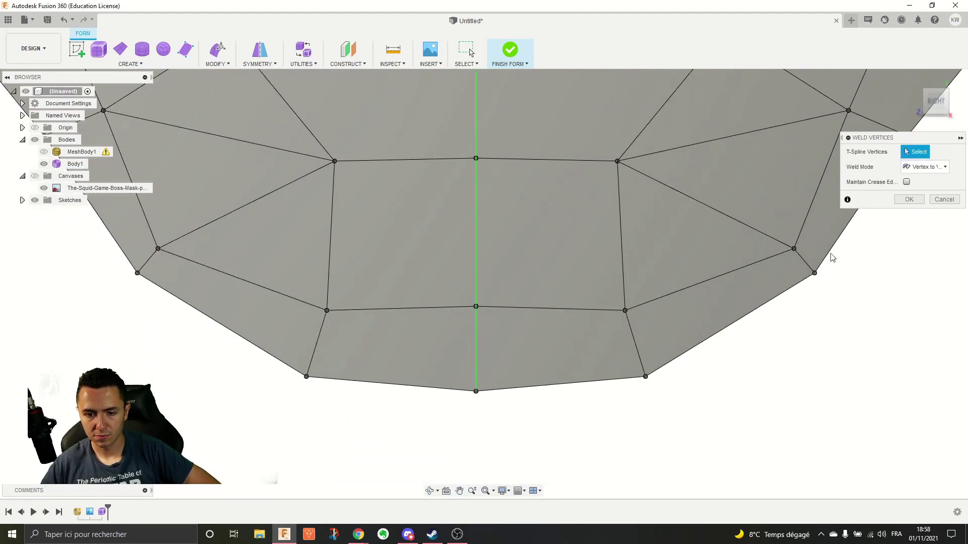
click(912, 201)
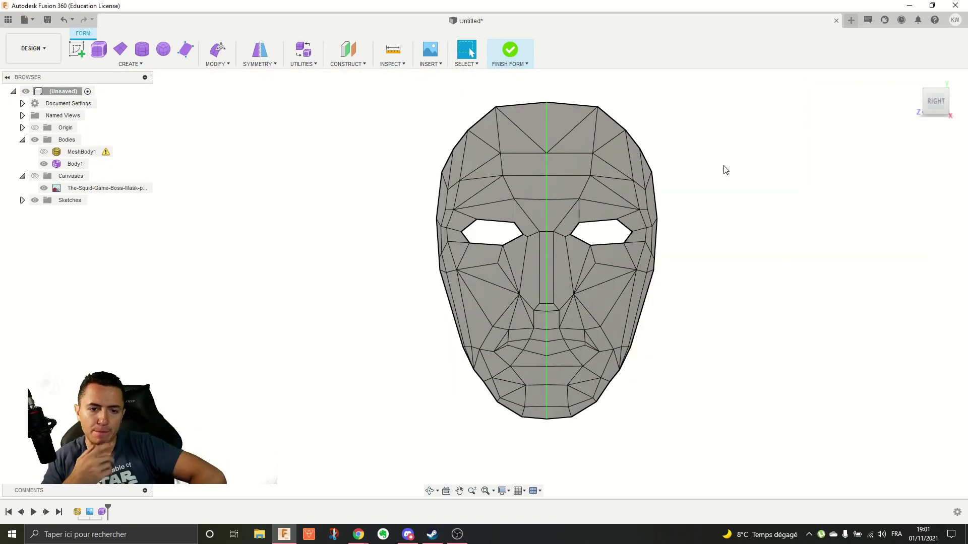
Step: Nudge the vertex at the forehead crease above the eye with Edit Form and show the reference canvas
scroll(627, 182, up, 3)
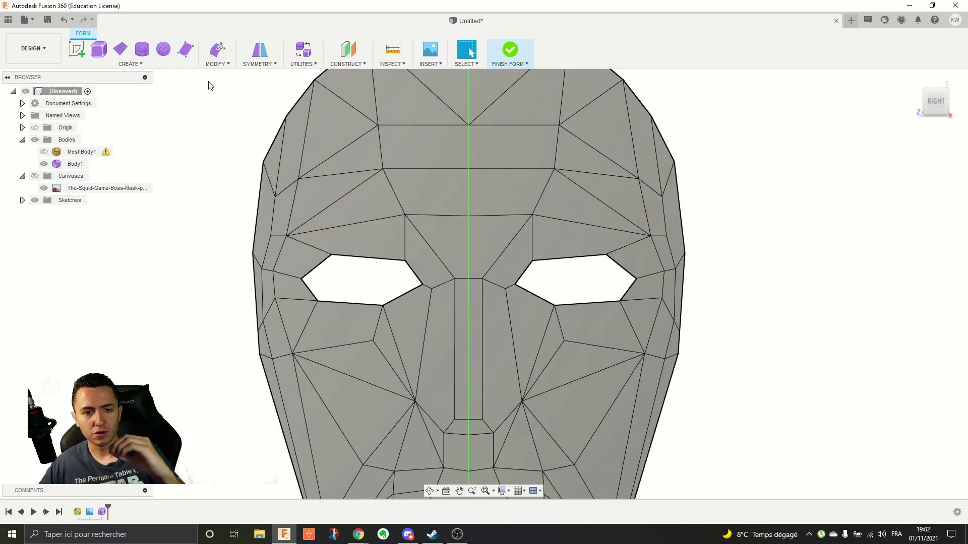
click(217, 53)
click(555, 170)
mouse_move(530, 155)
mouse_down()
mouse_move(519, 184)
mouse_move(529, 158)
mouse_up()
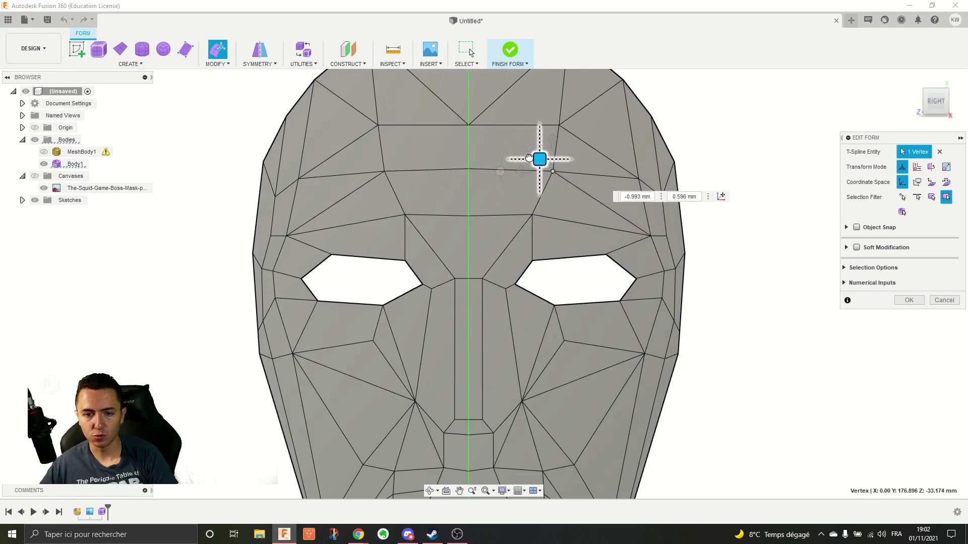
key(Tab)
click(34, 176)
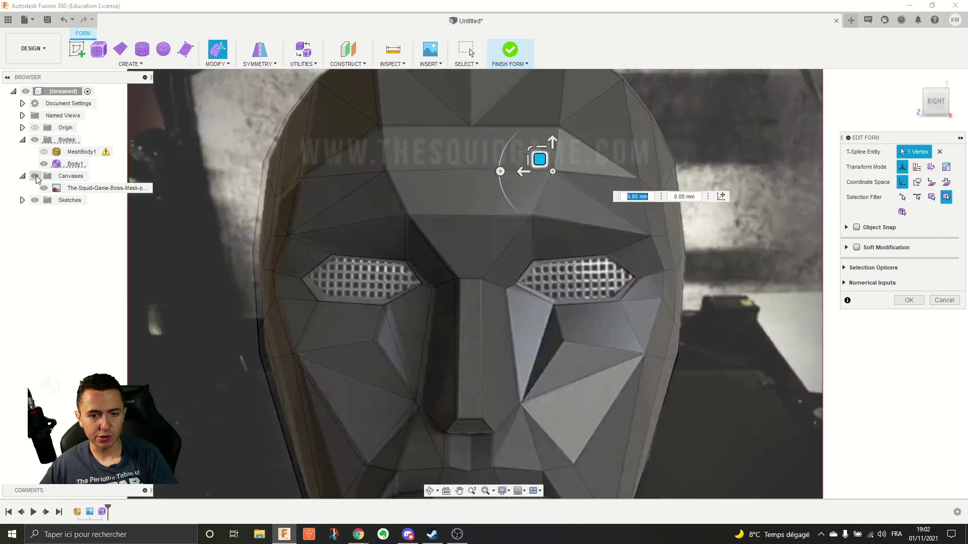
click(754, 161)
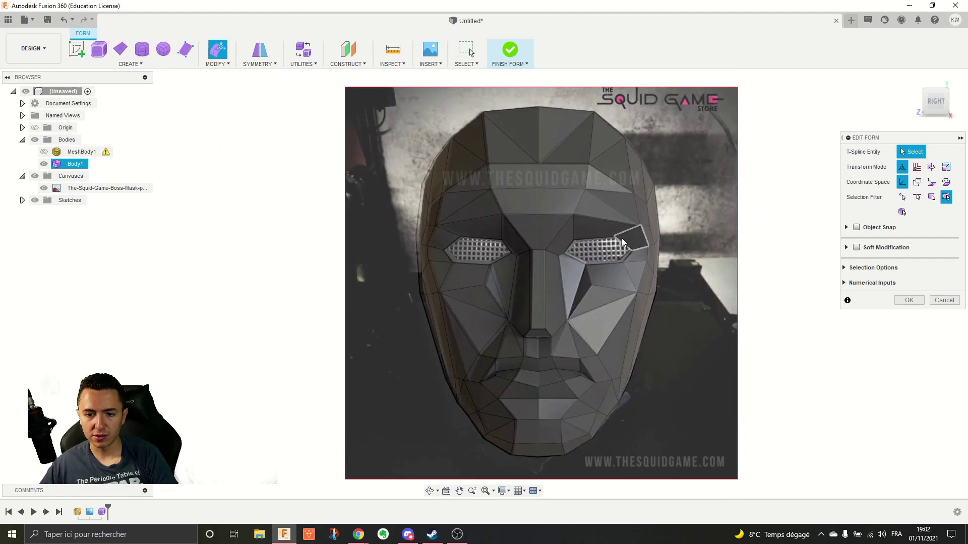
Step: Move the lower inner vertex of the eye opening by about 1.24 mm and 0.13 mm to match the photo
scroll(622, 238, up, 10)
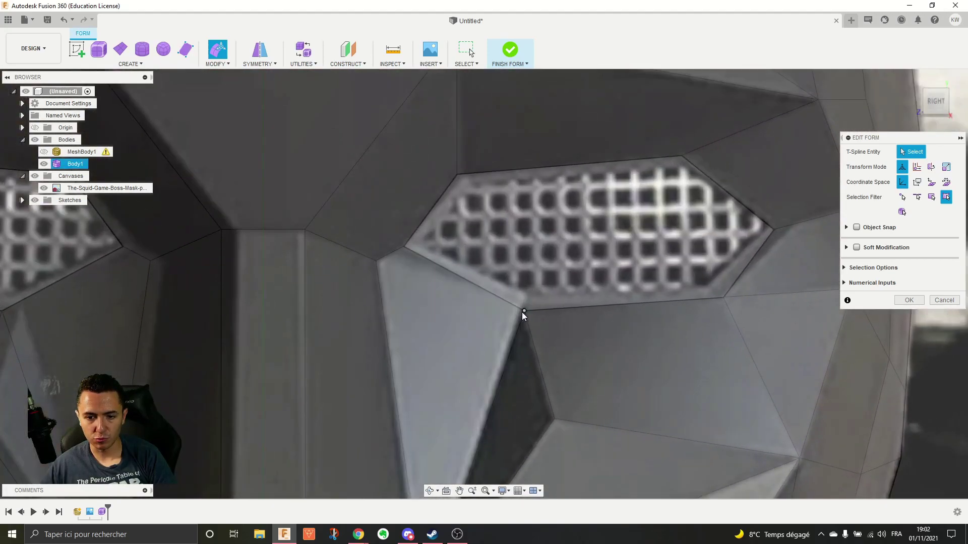
click(522, 312)
drag(521, 299, 510, 287)
scroll(506, 280, down, 8)
scroll(490, 371, up, 8)
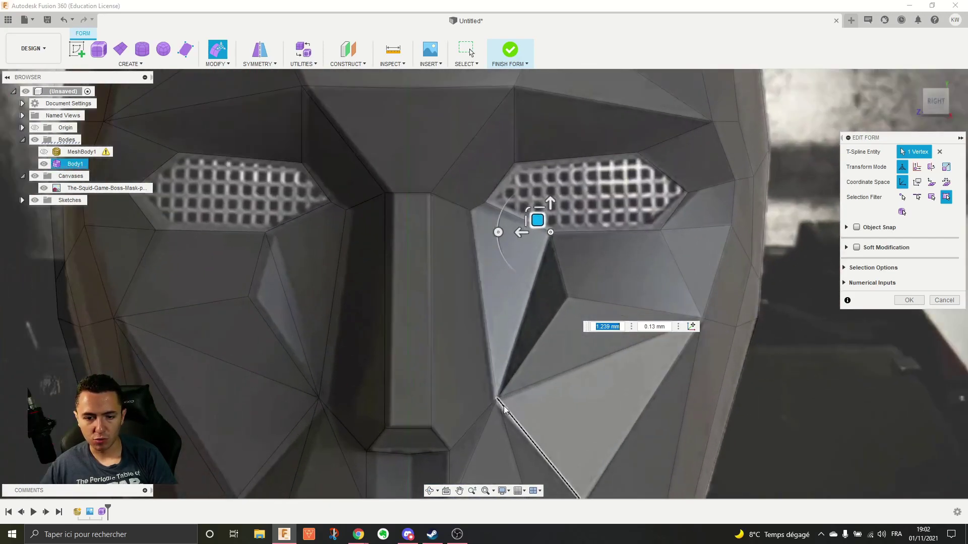
Step: Examine the mask's vertices against the reference photo around the mouth, jaw, eyes and forehead
middle_drag(457, 277, 488, 119)
middle_drag(691, 341, 565, 149)
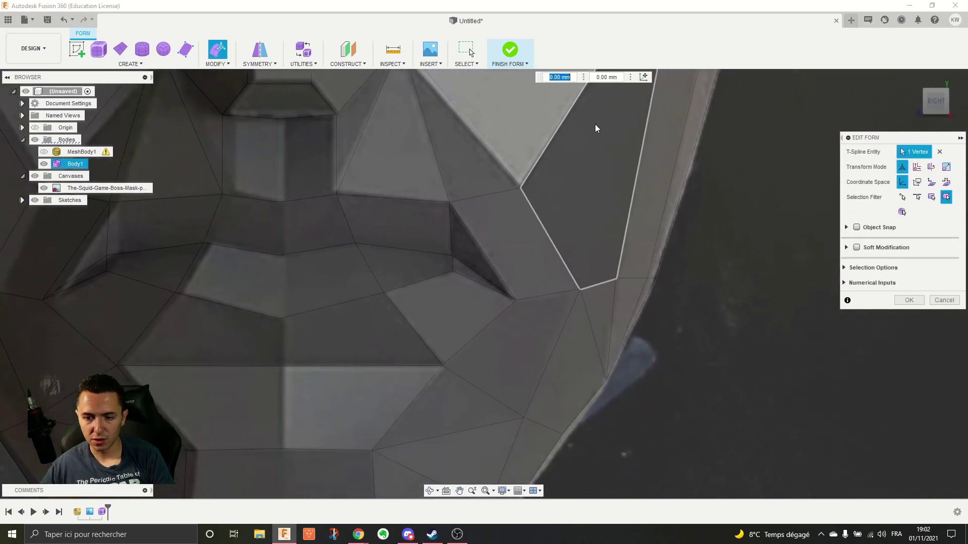
click(649, 279)
click(645, 400)
middle_drag(645, 399, 573, 273)
middle_drag(620, 240, 489, 543)
middle_drag(660, 180, 591, 539)
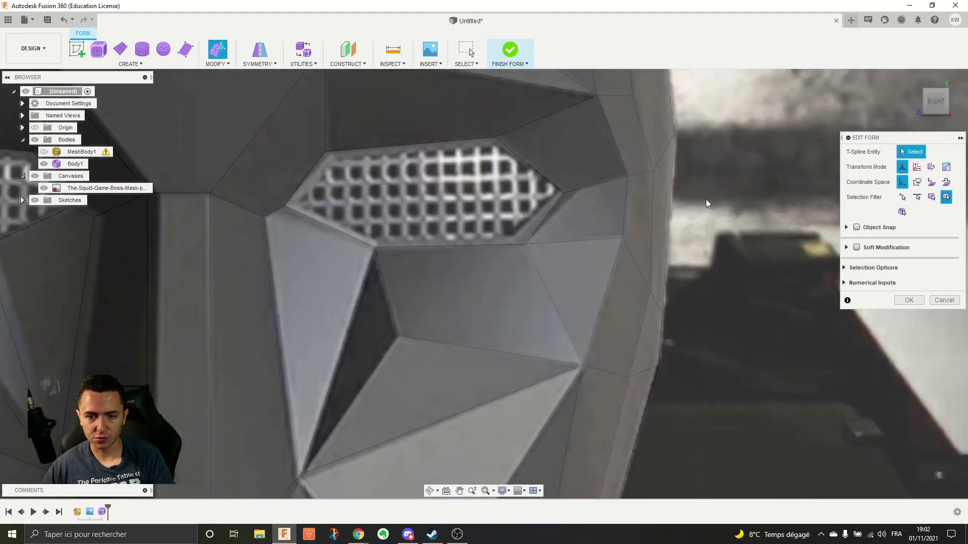
middle_drag(692, 232, 678, 493)
scroll(630, 145, down, 3)
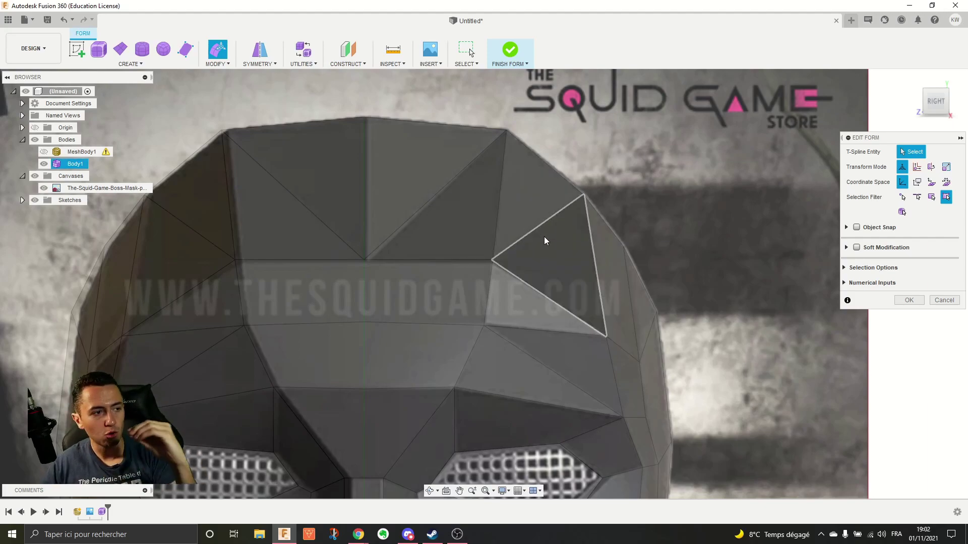
scroll(549, 201, down, 5)
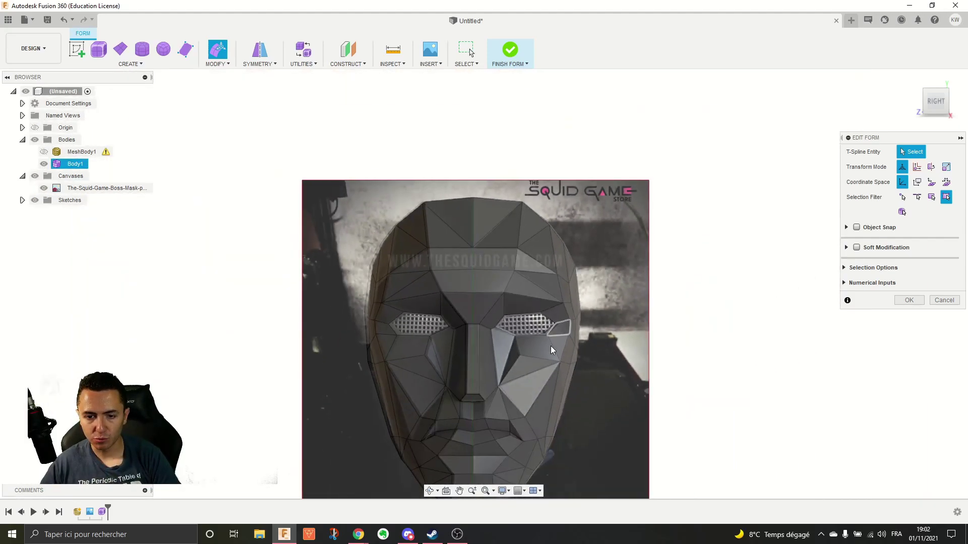
scroll(525, 435, up, 1)
scroll(501, 263, up, 3)
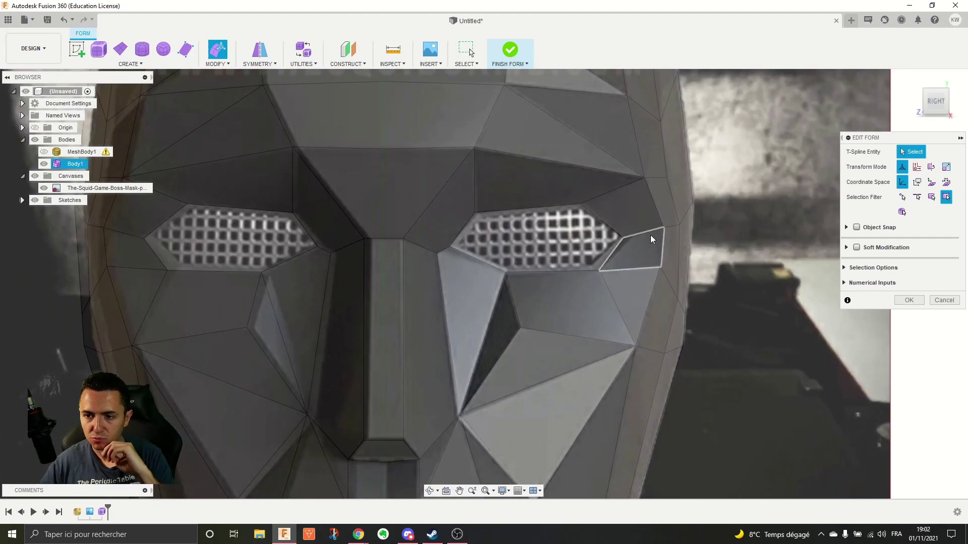
scroll(796, 122, down, 5)
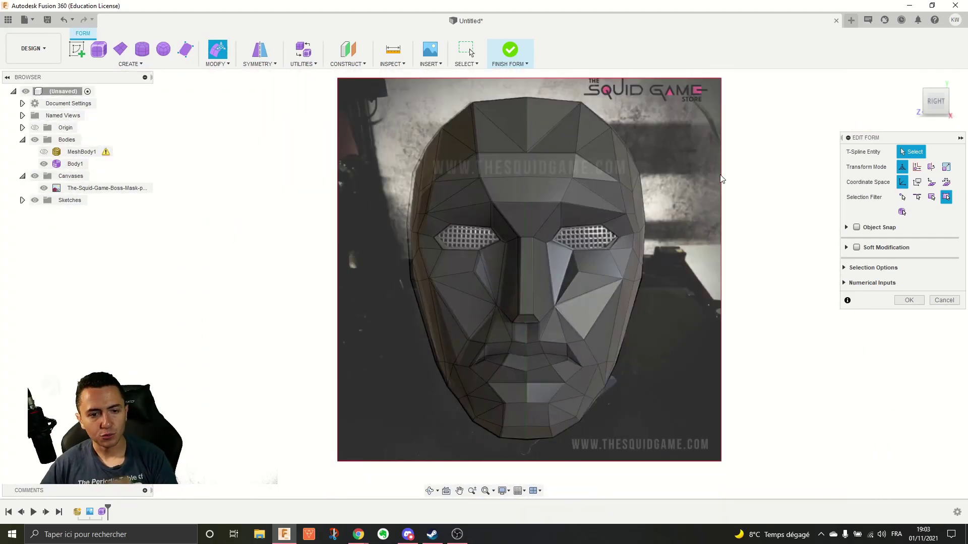
Step: Show the head mesh and move the whole mask body about 130 mm forward, just in front of the nose
shift+middle_drag(730, 187, 702, 191)
click(934, 104)
click(902, 212)
click(552, 207)
click(552, 207)
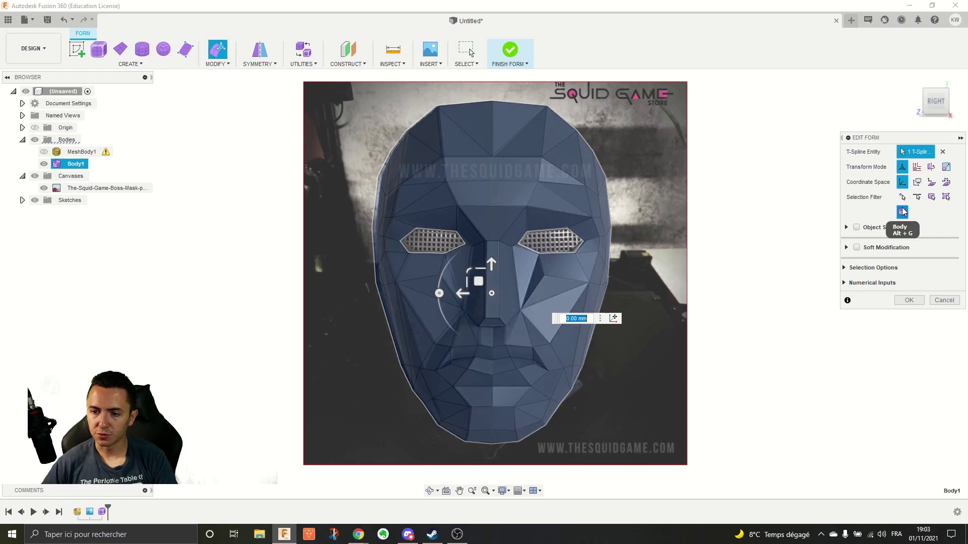
click(44, 152)
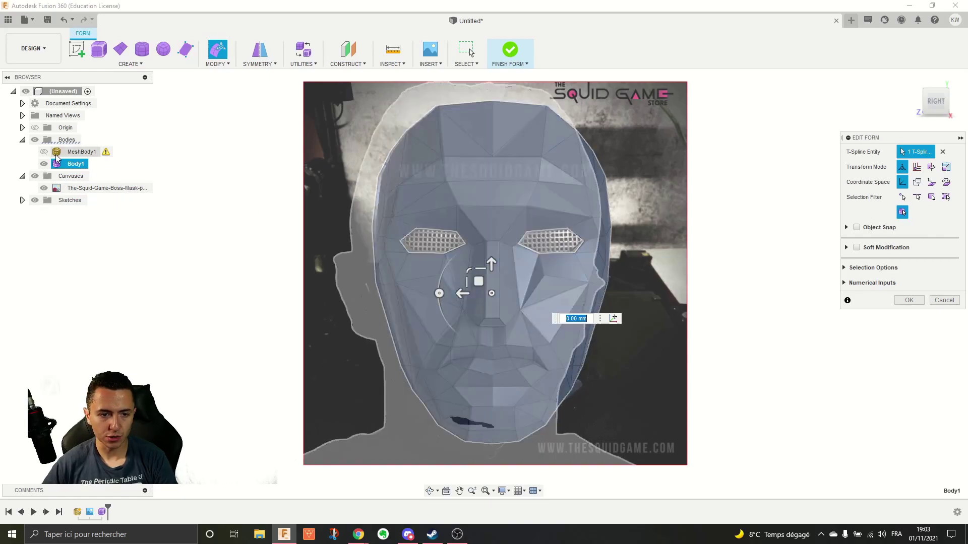
click(954, 102)
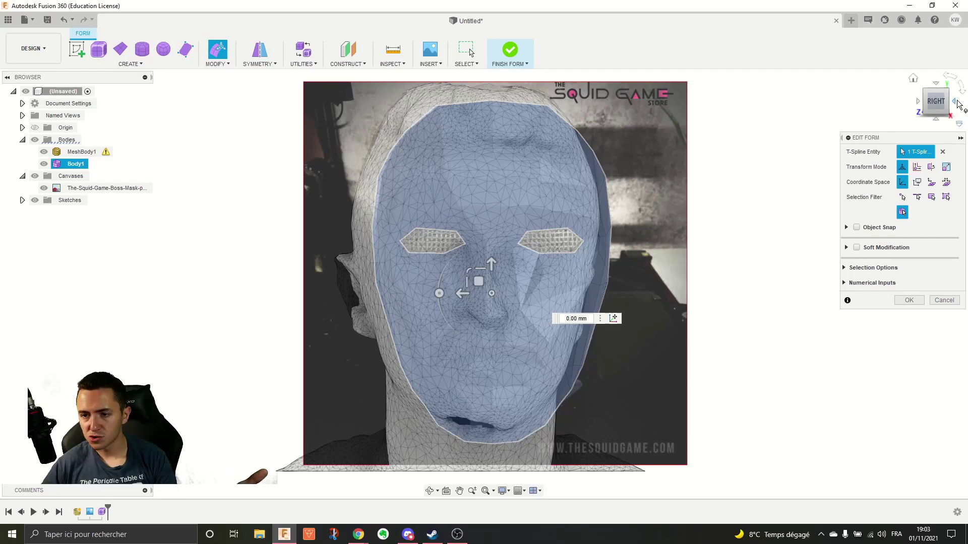
drag(528, 293, 351, 298)
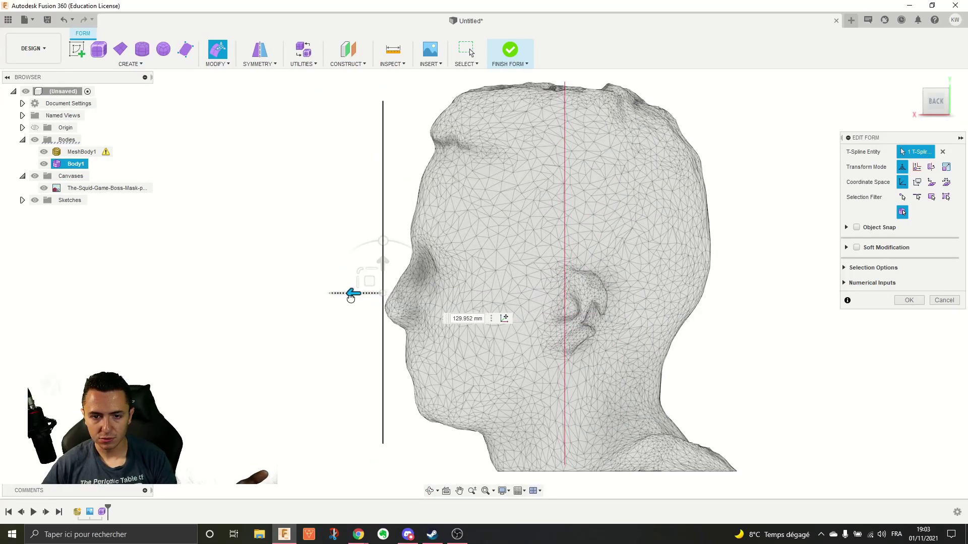
click(315, 237)
Step: Compare the flat mask's placement with the head mesh from the front and the side
shift+middle_drag(315, 238, 516, 204)
click(933, 102)
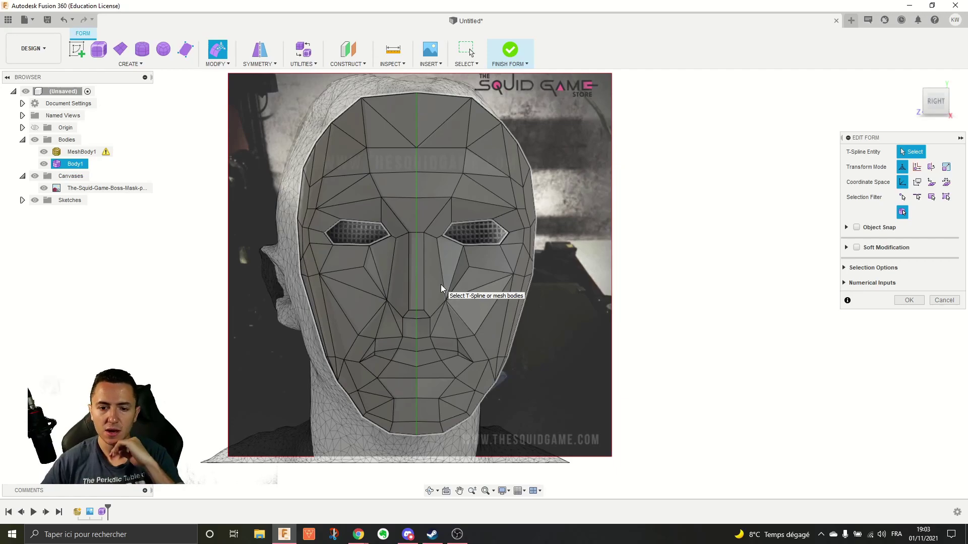
click(432, 101)
click(913, 100)
middle_drag(398, 211, 487, 229)
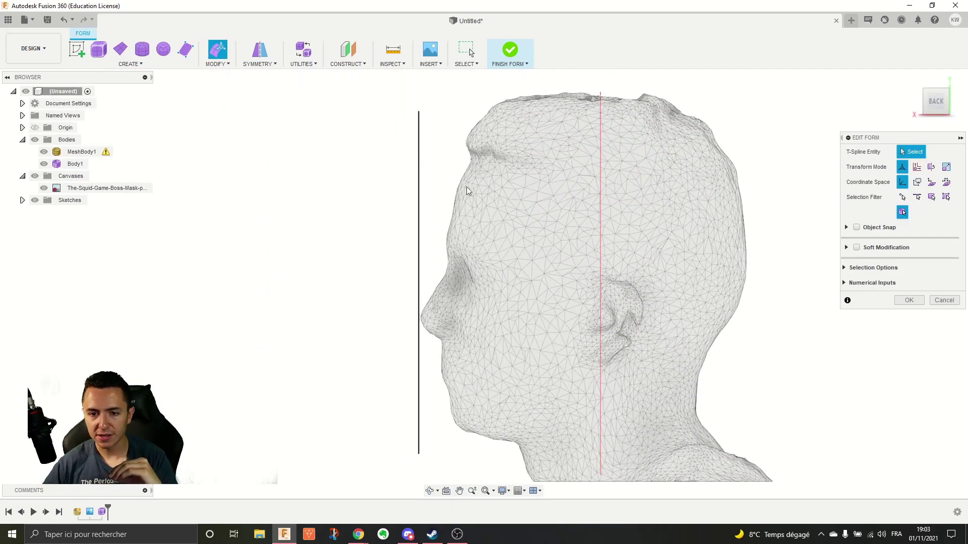
drag(262, 207, 778, 211)
click(918, 102)
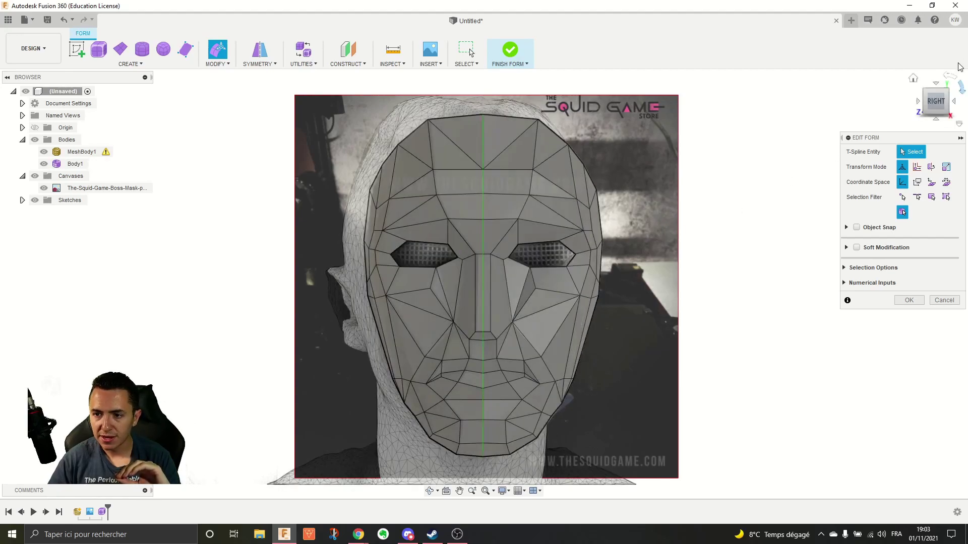
click(956, 104)
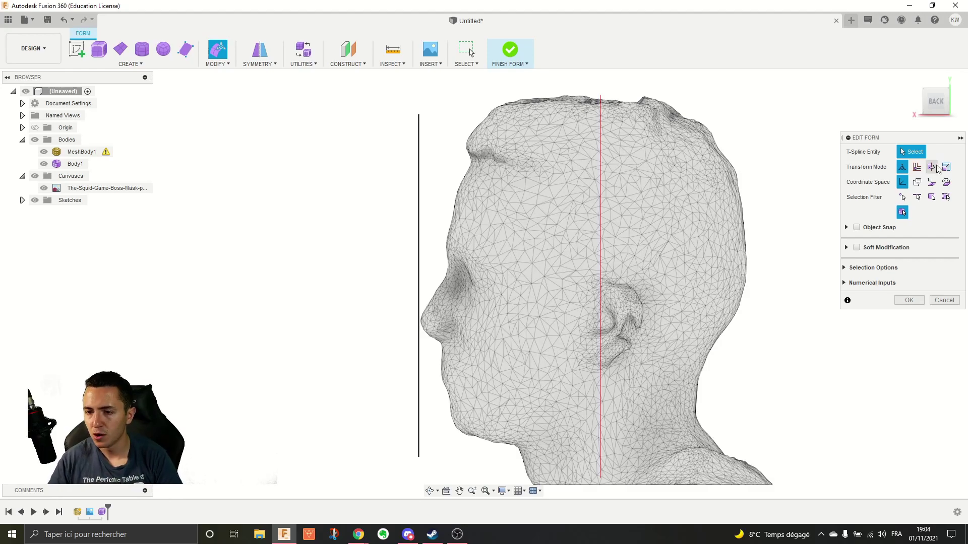
Step: Restrict selection to edges and move the mask's whole outer edge loop about 41.8 mm back toward the head
click(901, 197)
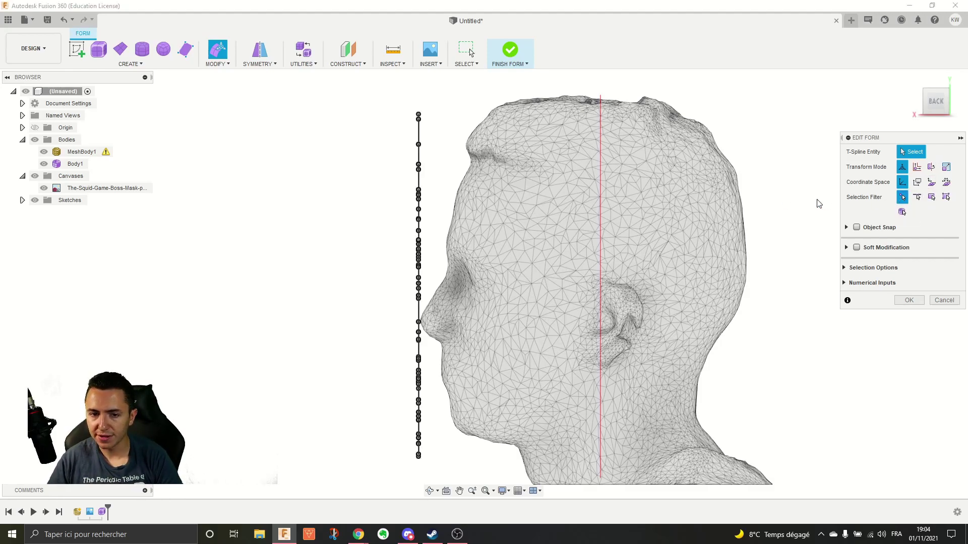
click(918, 107)
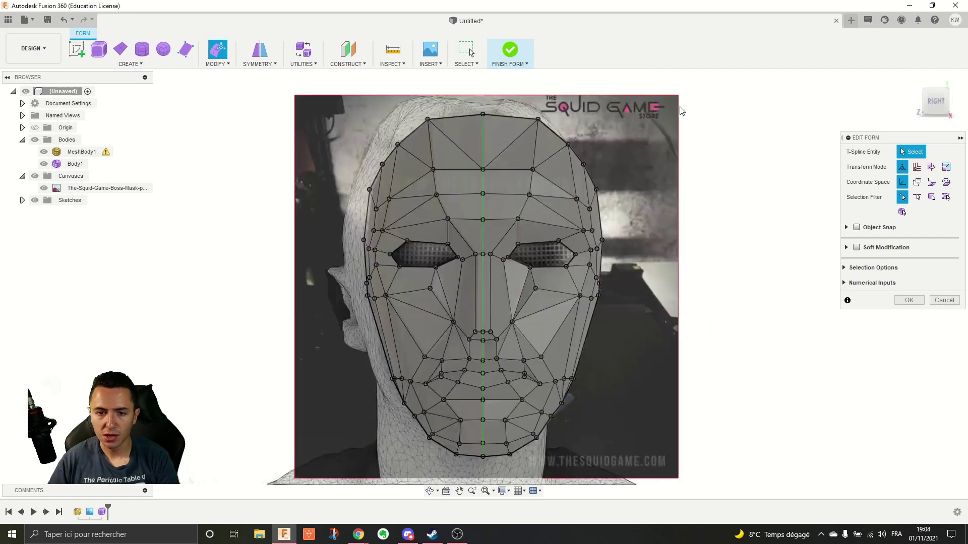
click(916, 198)
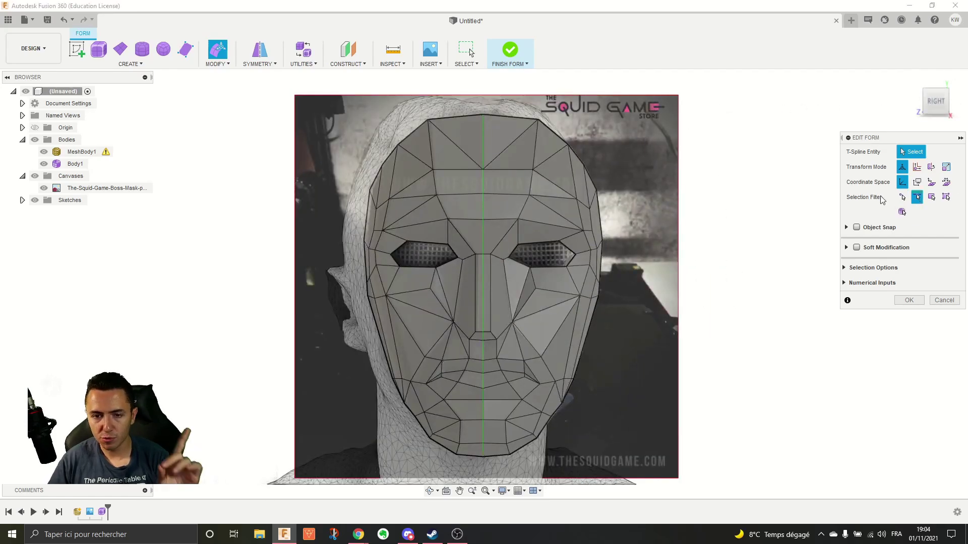
double_click(513, 116)
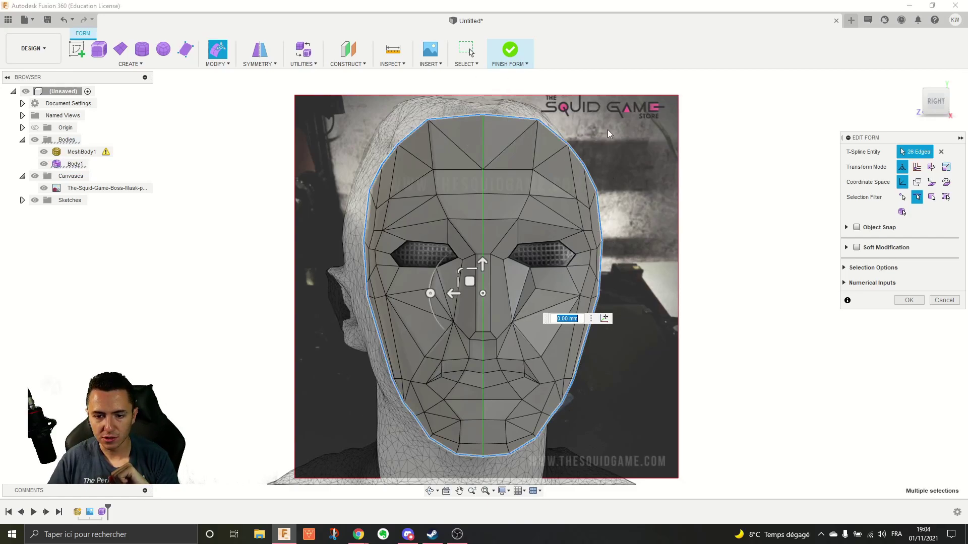
click(954, 103)
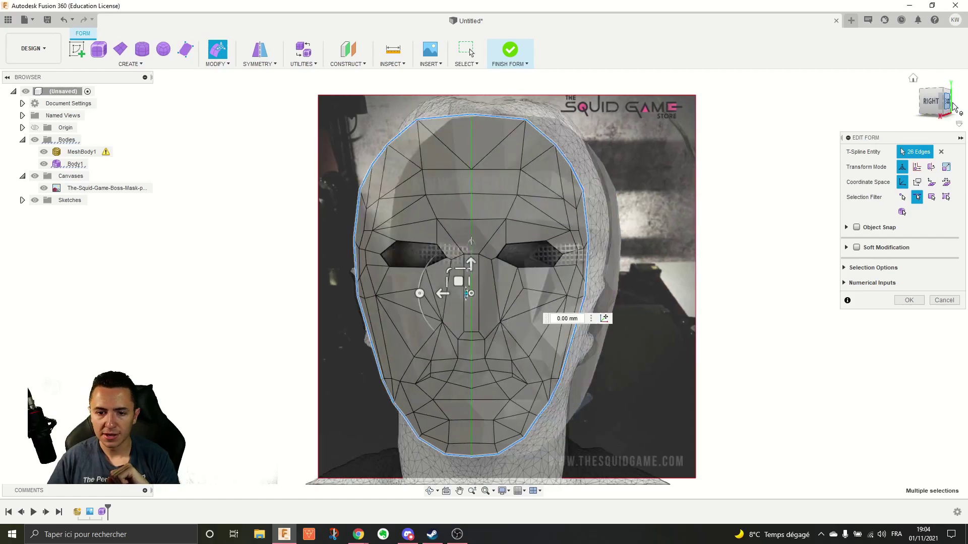
drag(388, 296, 445, 301)
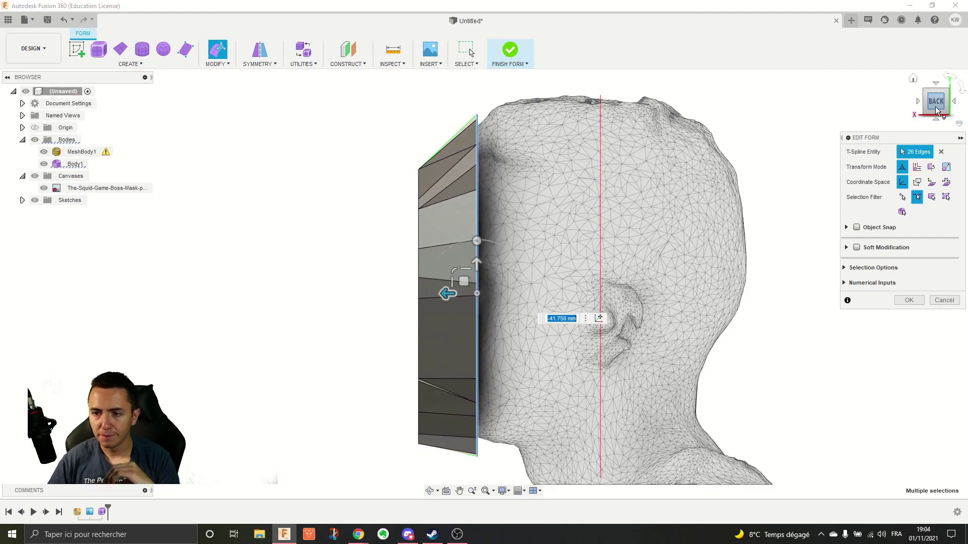
click(919, 99)
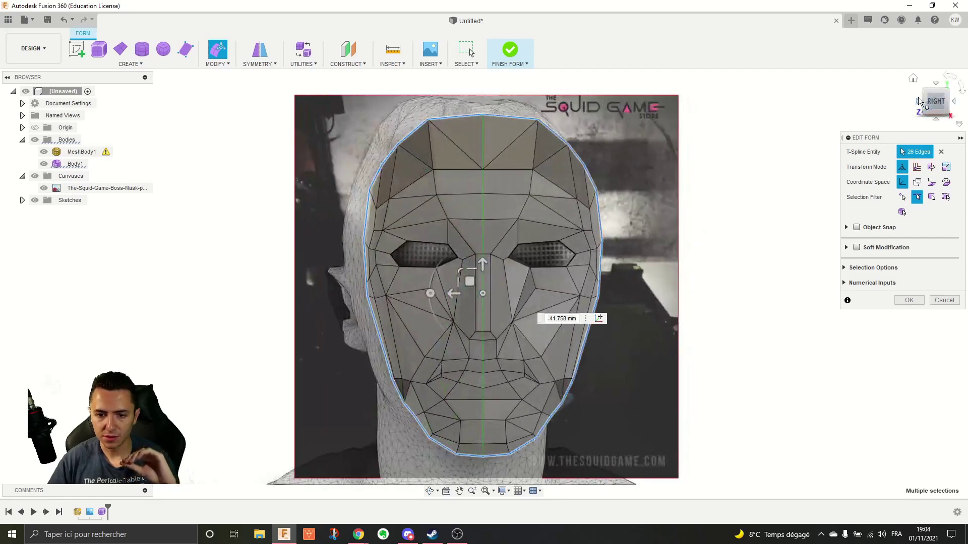
click(772, 155)
shift+middle_drag(726, 217, 689, 219)
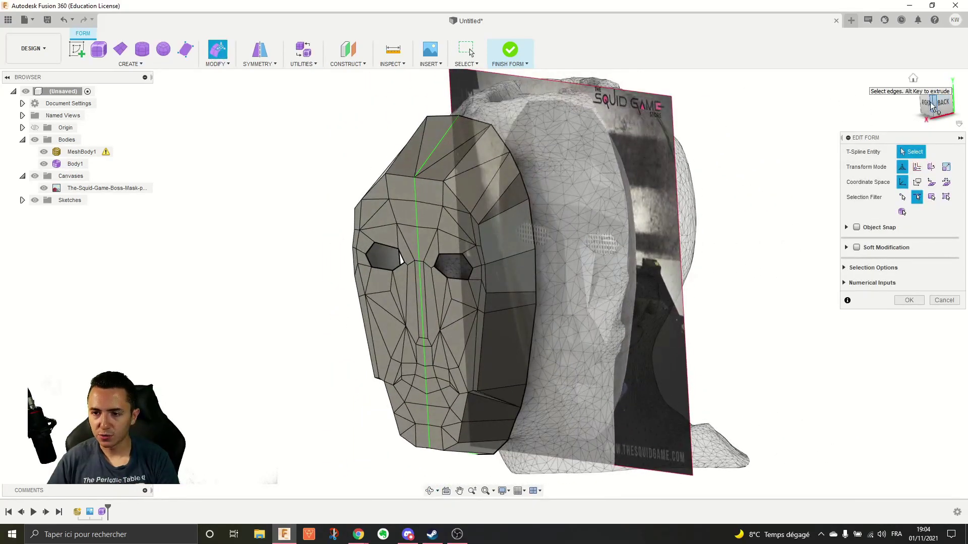
Step: Select the slanted edge running outward from the end of the forehead's uppermost horizontal crease
click(927, 104)
click(377, 211)
scroll(332, 193, up, 4)
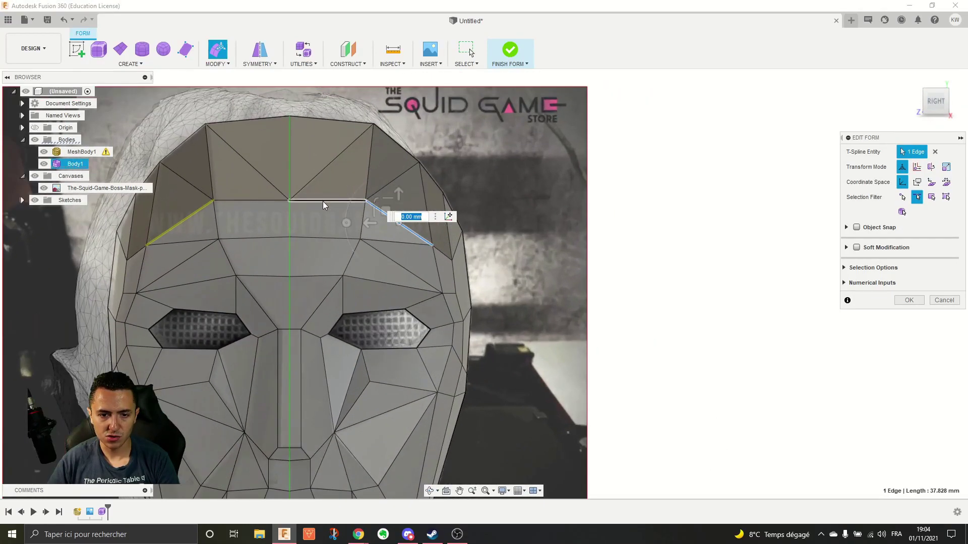
Step: Add the upper forehead edge to the selected edges and push all three about 13 mm back toward the head
shift+click(322, 201)
mouse_move(497, 248)
shift+middle_down()
mouse_move(557, 246)
mouse_move(492, 238)
shift+middle_up()
shift+middle_drag(222, 204, 405, 213)
drag(370, 207, 395, 208)
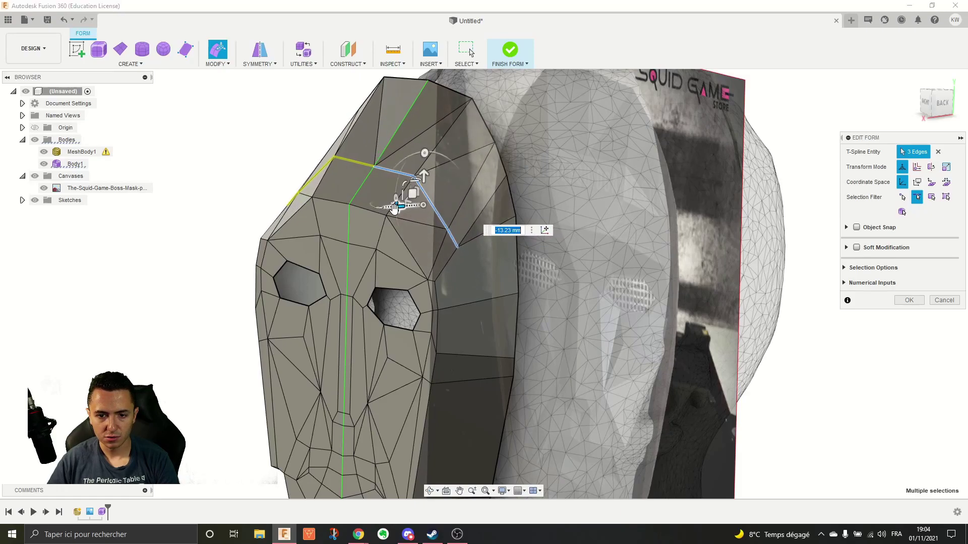
Step: Select the four edges running down the side of the face from temple to jaw and push them back toward the head
click(438, 295)
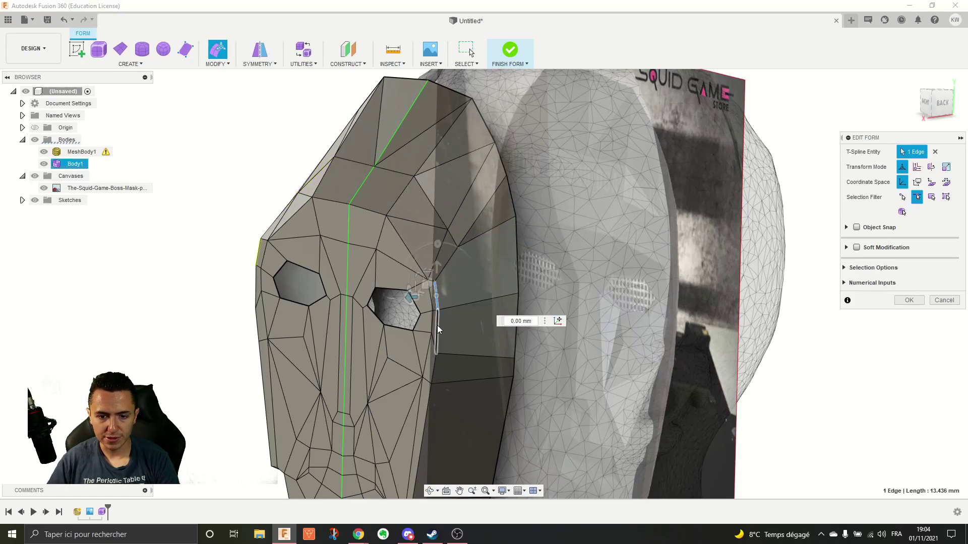
shift+click(436, 345)
shift+double_click(436, 368)
middle_drag(465, 346, 553, 197)
shift+click(534, 371)
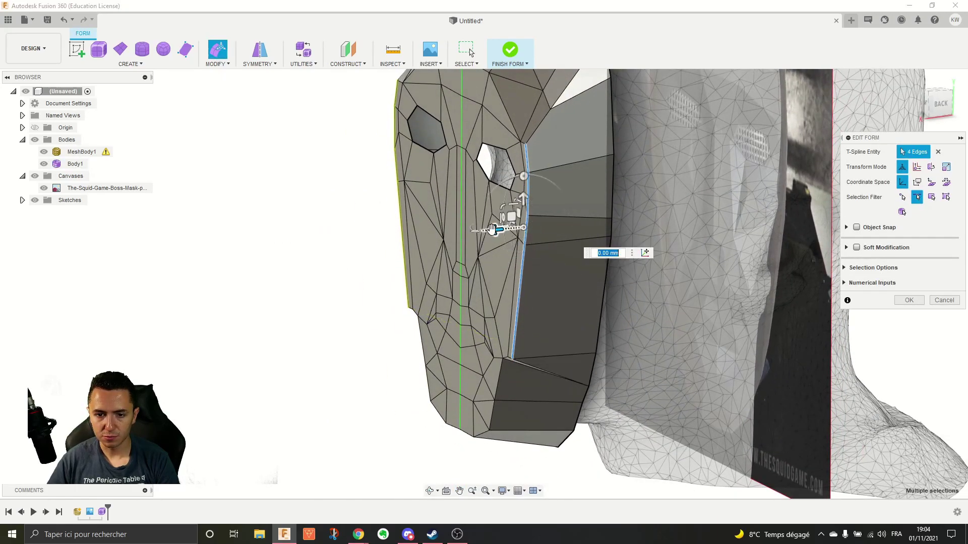
drag(493, 228, 534, 226)
shift+middle_drag(510, 254, 510, 324)
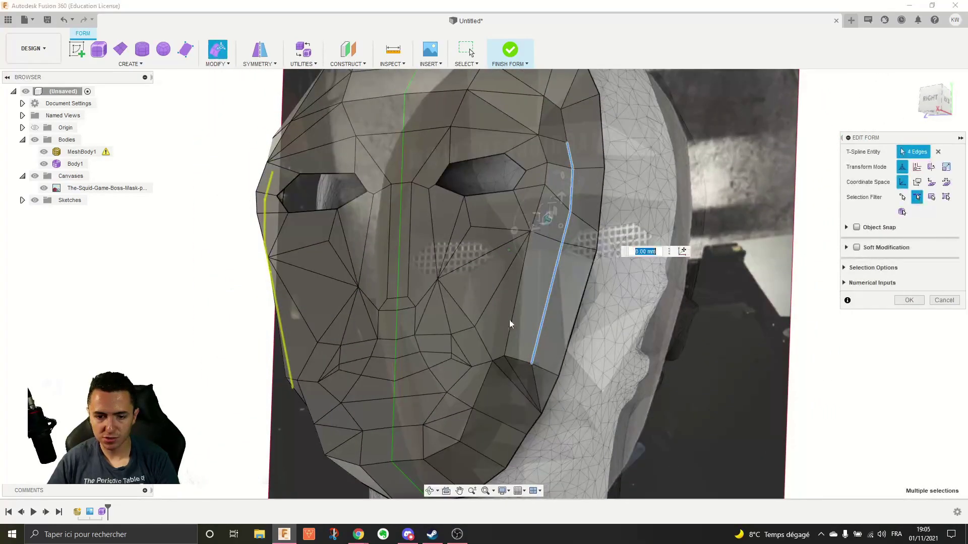
click(497, 359)
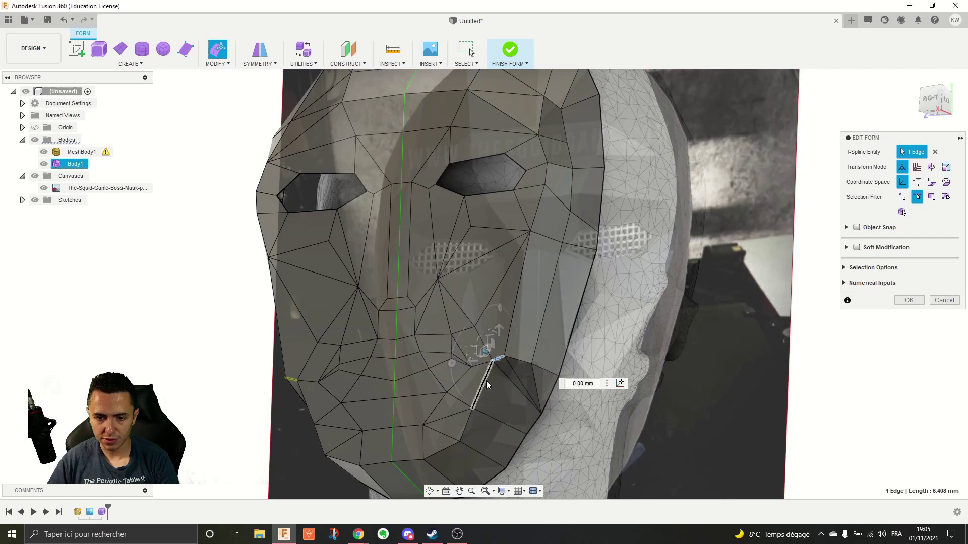
shift+click(486, 380)
shift+click(441, 450)
shift+click(414, 462)
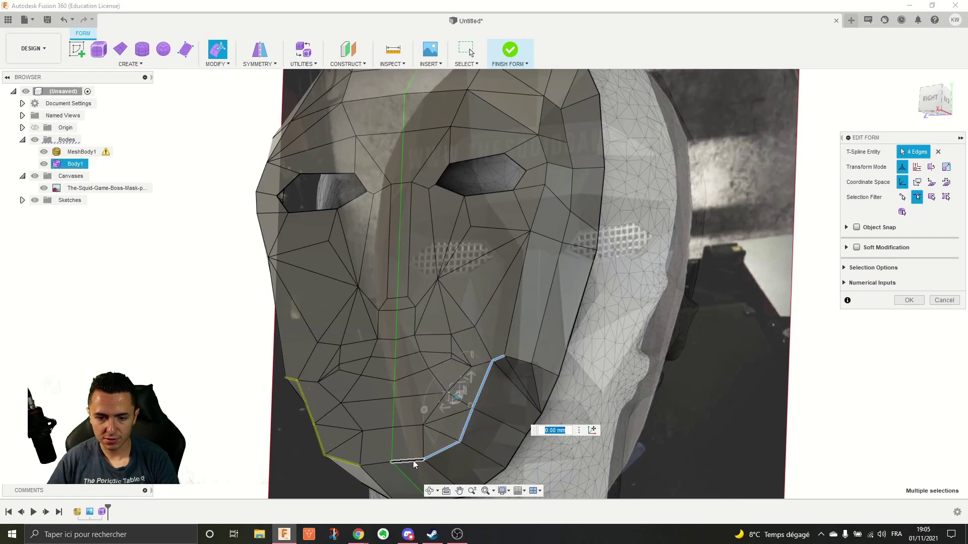
shift+click(412, 461)
shift+middle_drag(459, 383, 411, 259)
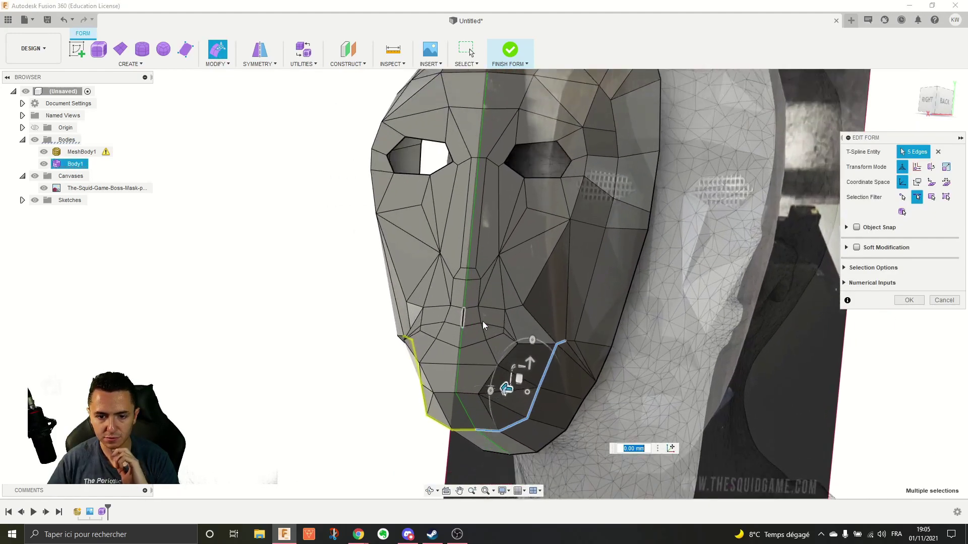
Step: Select the three mouth-line edges out to the mouth corner and push them inward toward the head
scroll(499, 331, up, 2)
click(521, 342)
shift+click(477, 324)
shift+click(462, 325)
shift+middle_drag(461, 327, 459, 334)
drag(456, 329, 479, 331)
shift+middle_drag(464, 295, 467, 227)
scroll(465, 226, down, 3)
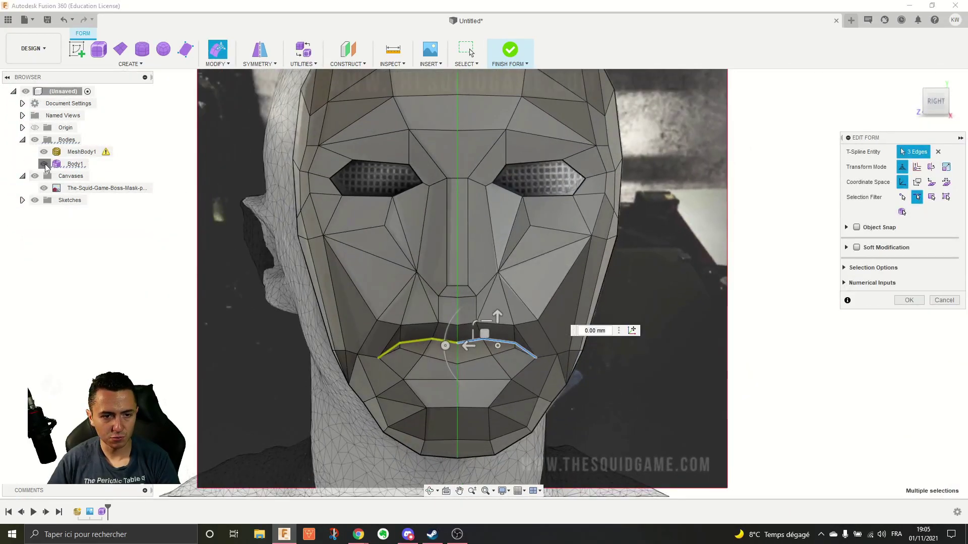
Step: Toggle the visibility of the mask body and the head mesh to compare the mask with the reference canvas
click(45, 165)
click(44, 165)
click(44, 152)
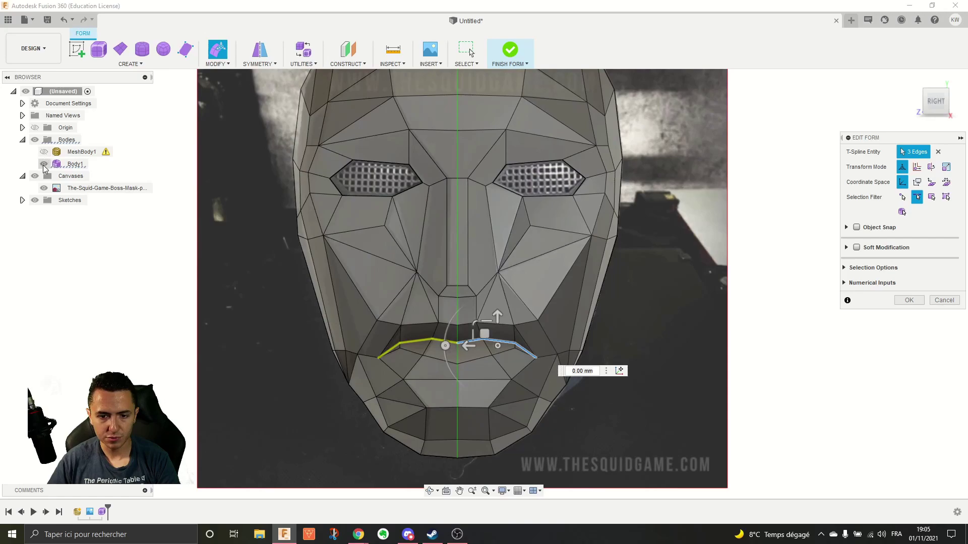
click(44, 165)
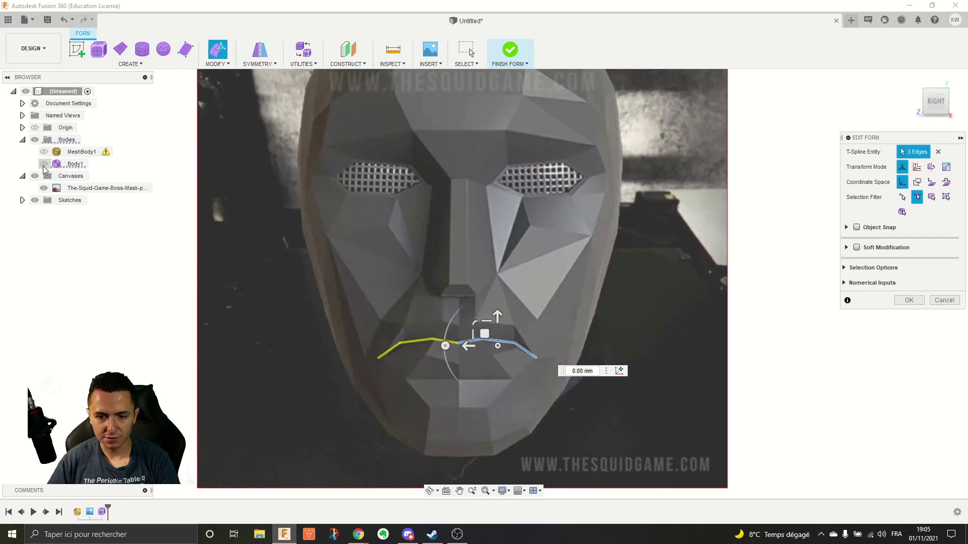
click(44, 164)
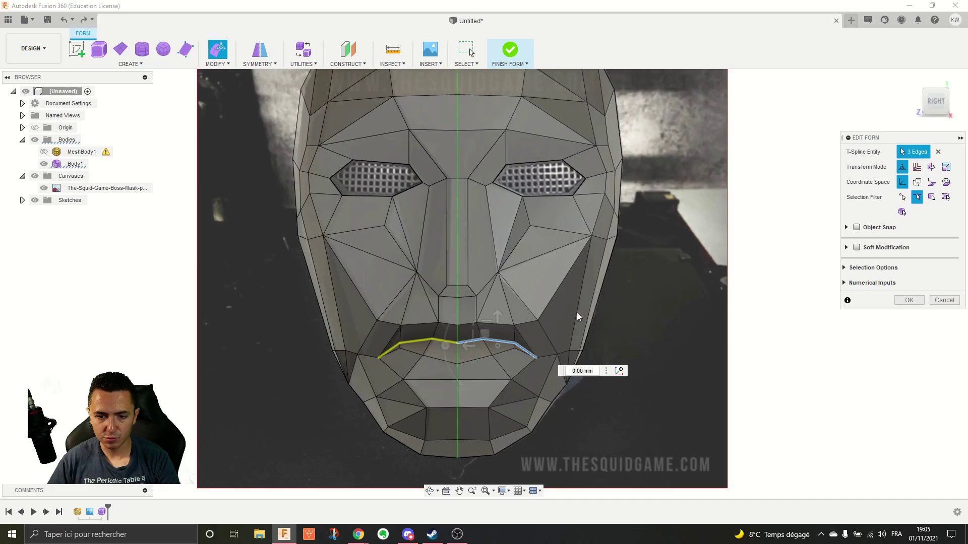
key(v)
key(v)
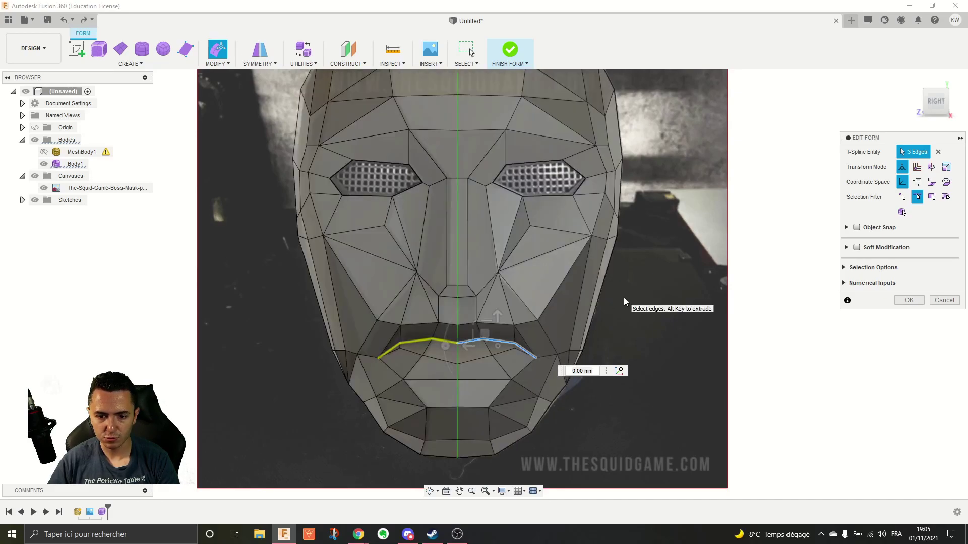
key(v)
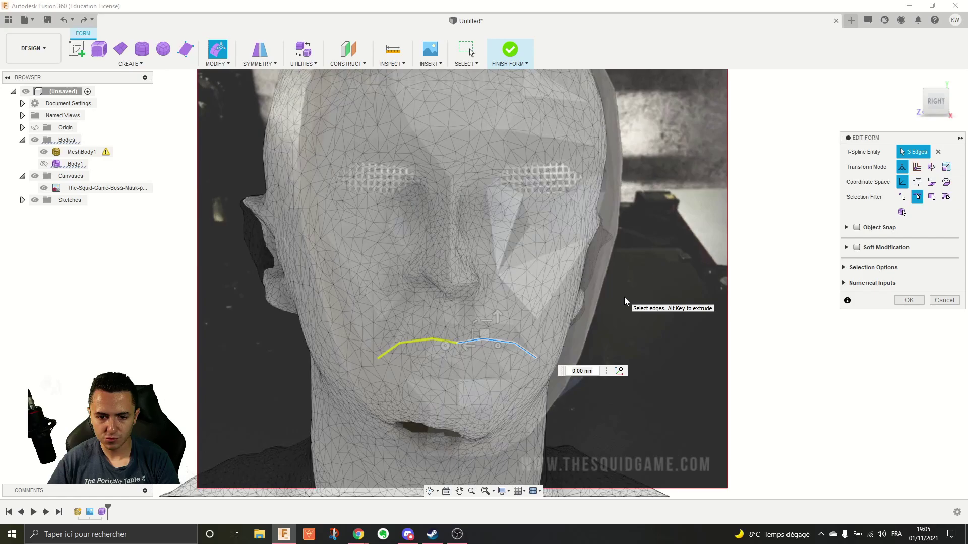
key(v)
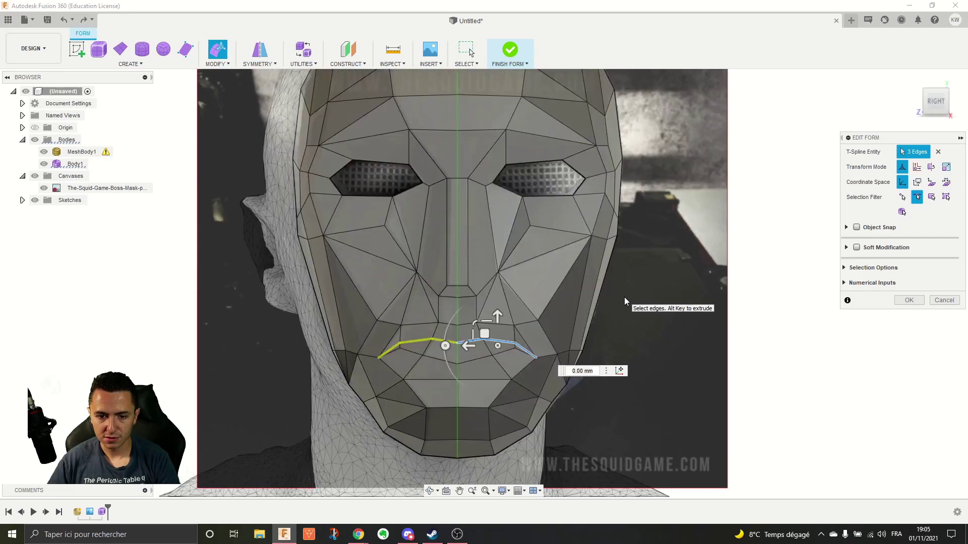
Step: Remove the mouth-corner edge from the selection and push the two central mouth-line edges further inward
scroll(561, 333, up, 3)
scroll(516, 356, up, 3)
ctrl+click(469, 379)
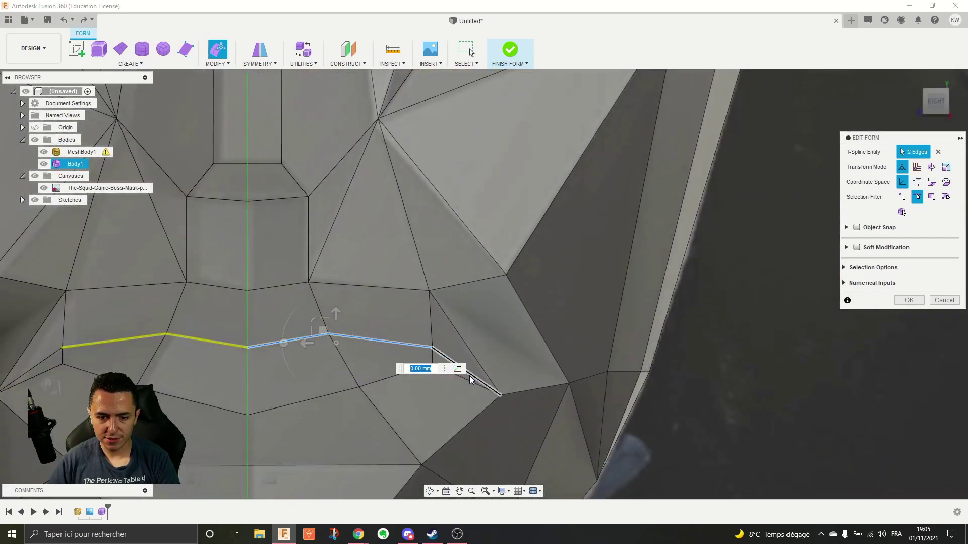
scroll(471, 380, down, 3)
scroll(436, 349, down, 4)
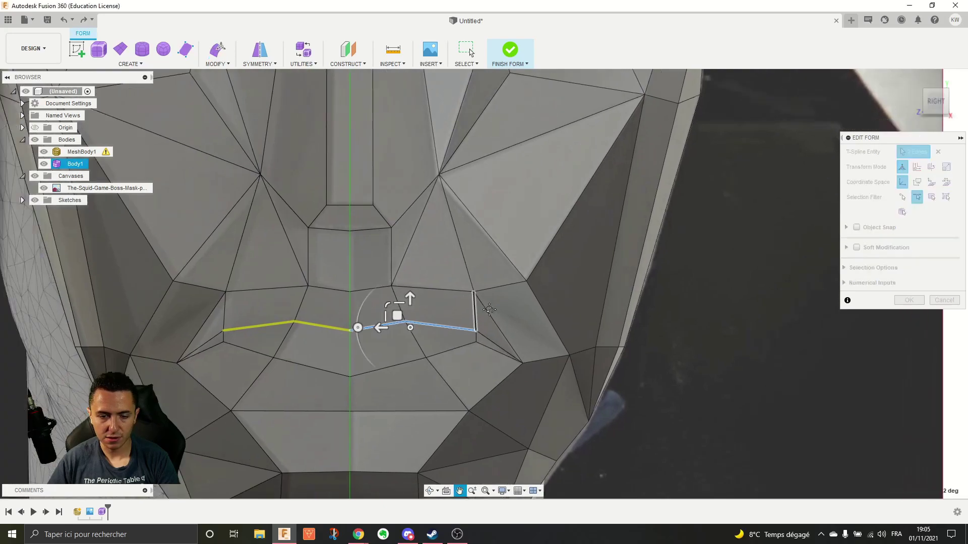
mouse_move(525, 283)
shift+middle_down()
mouse_move(549, 274)
mouse_move(532, 285)
shift+middle_up()
drag(532, 285, 545, 286)
shift+middle_drag(487, 264, 573, 281)
click(936, 103)
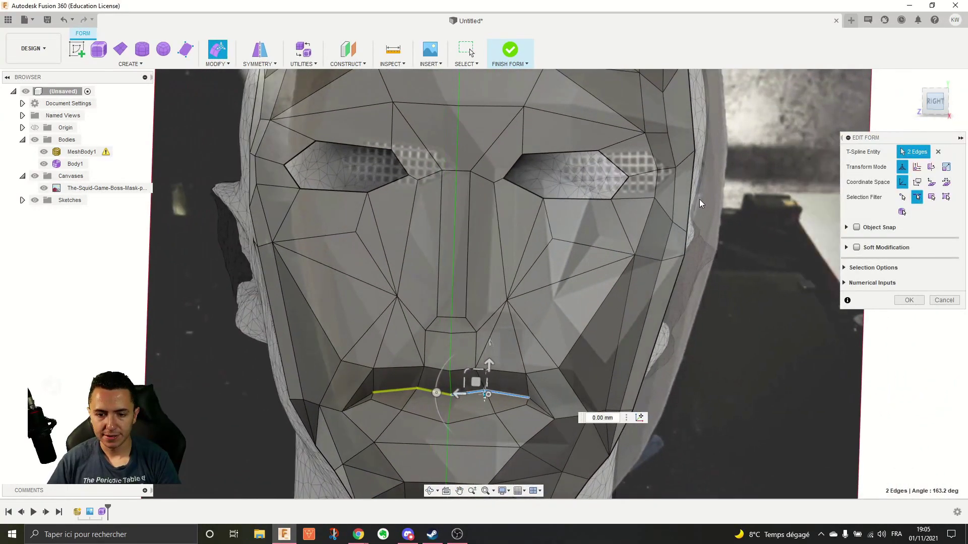
Step: Select the short edge at the tip of the nose
middle_drag(515, 220, 591, 273)
shift+middle_drag(509, 338, 529, 352)
click(503, 347)
shift+middle_drag(519, 319, 430, 405)
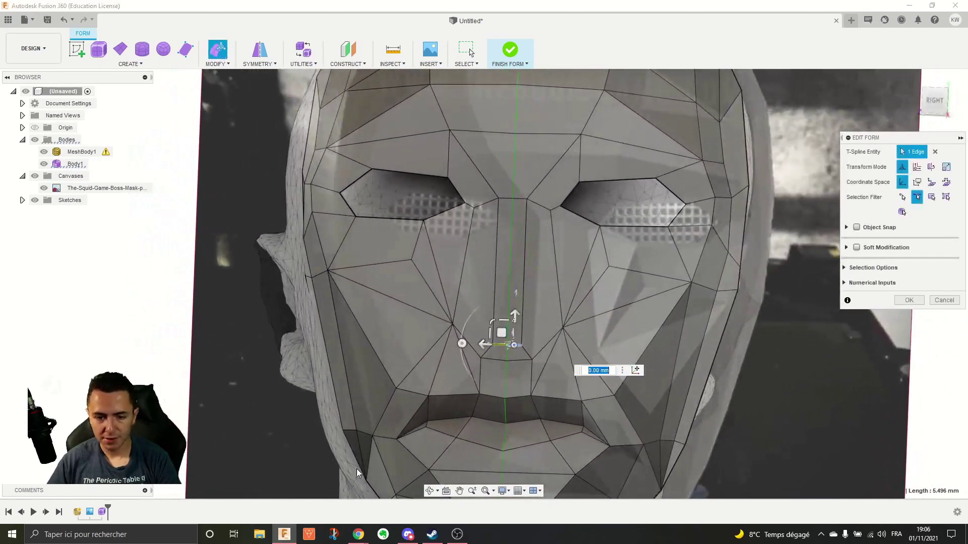
Step: Switch to the Chrome browser and examine reference pictures of the Squid Game boss mask, including a frontal one in a hood
click(289, 538)
click(358, 535)
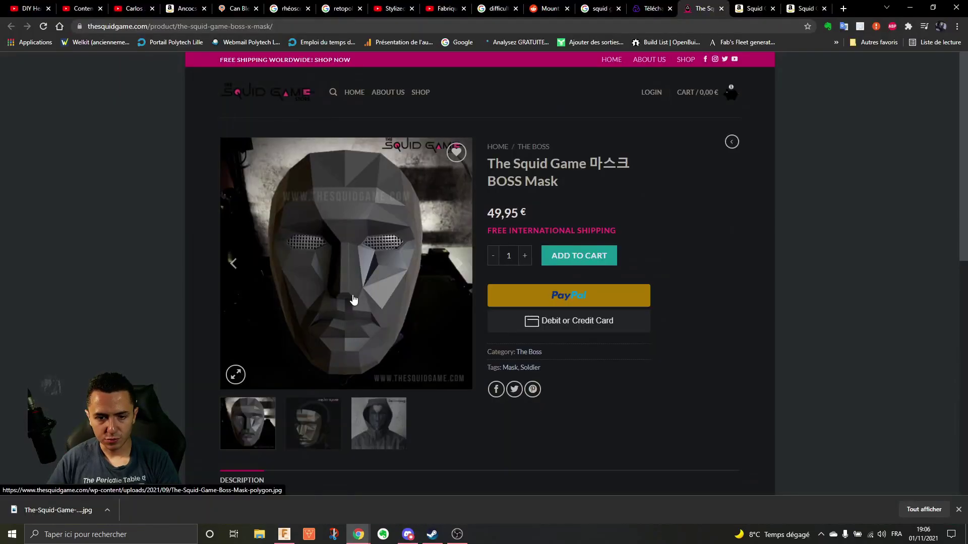
click(652, 14)
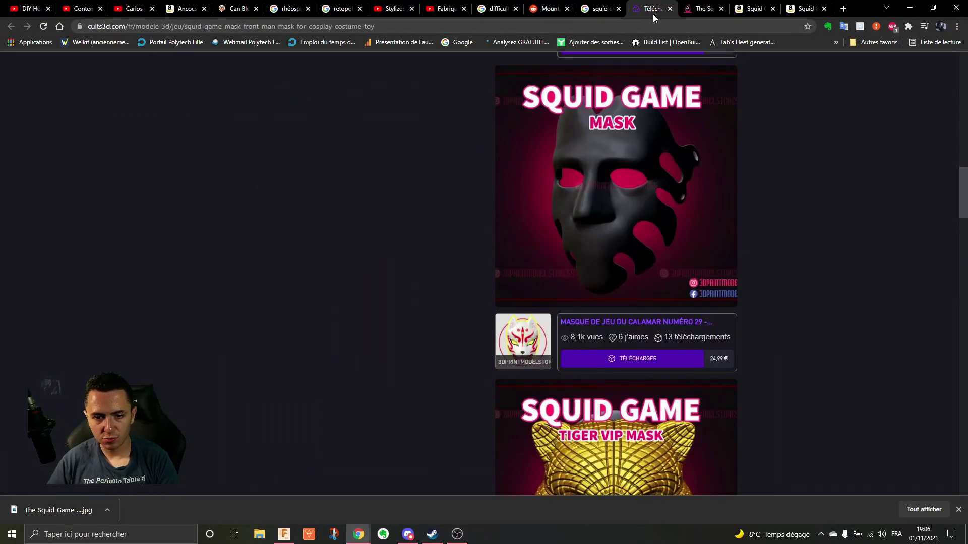
click(597, 14)
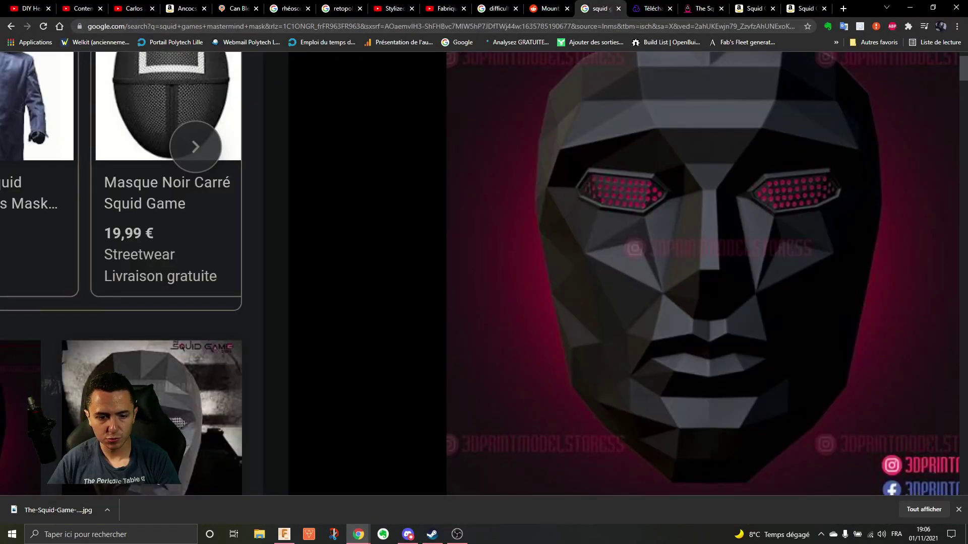
click(182, 307)
key(Escape)
scroll(217, 335, down, 5)
scroll(389, 228, up, 3)
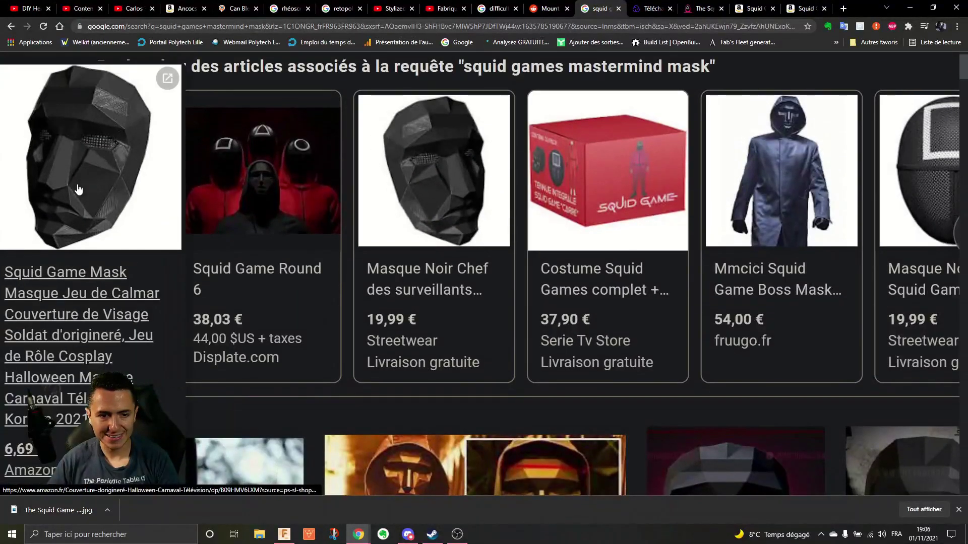
scroll(81, 212, down, 3)
click(196, 414)
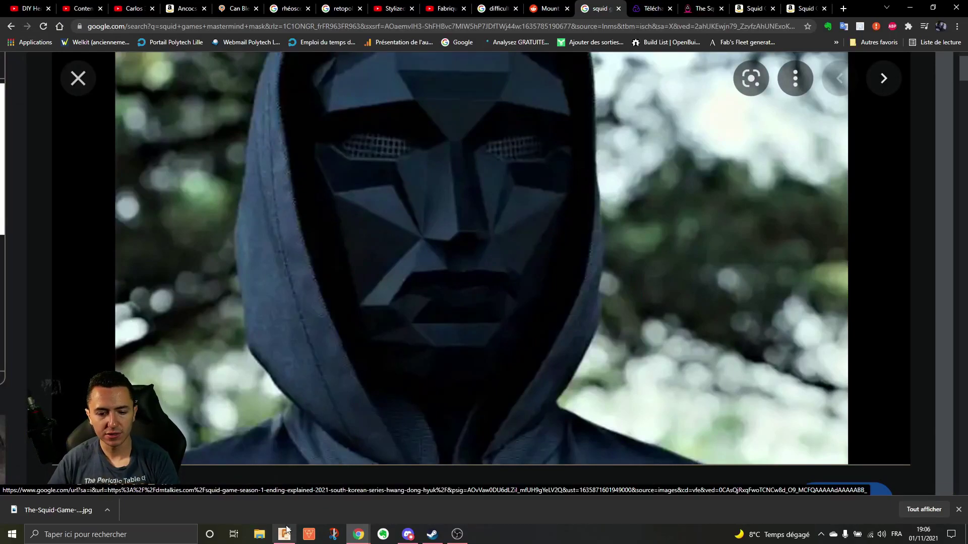
Step: Switch back to Fusion 360 and pull the selected nose-tip edge outward from the face
key(alt+Tab)
shift+middle_drag(459, 364, 537, 345)
scroll(524, 355, up, 3)
scroll(533, 330, down, 5)
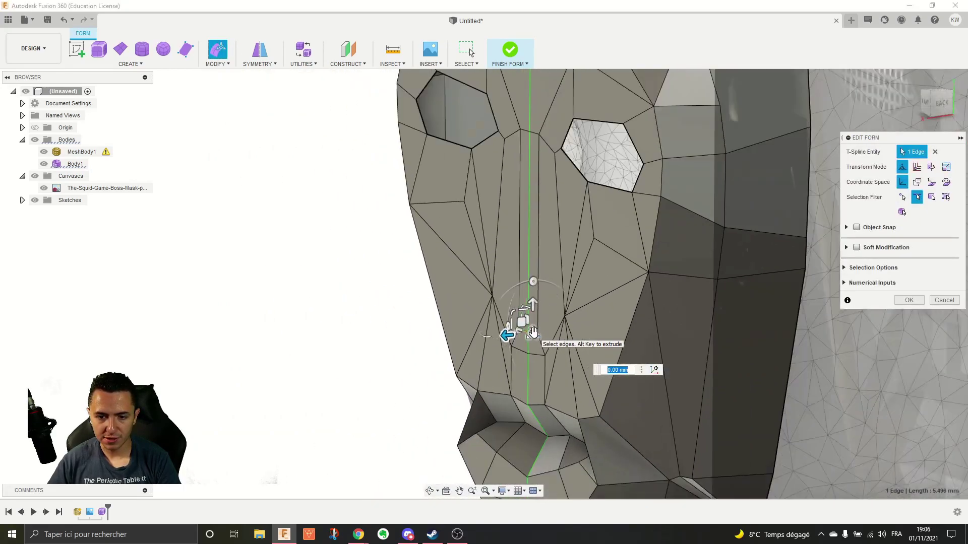
drag(510, 334, 474, 338)
shift+middle_drag(473, 339, 394, 347)
shift+middle_drag(505, 283, 497, 302)
shift+middle_drag(551, 235, 520, 318)
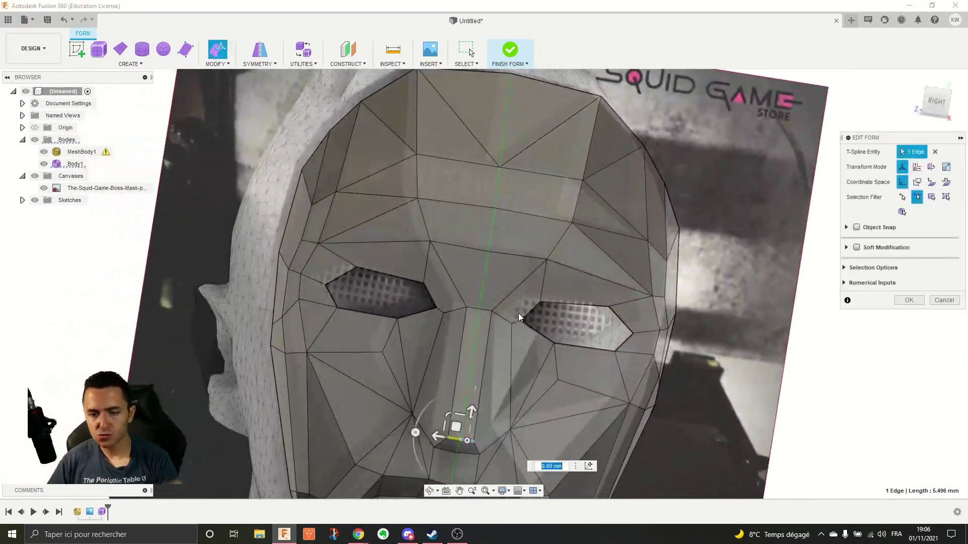
Step: Select the cheek vertex beside the nose, just below the eye, and pull it outward from the face
middle_drag(528, 186, 524, 278)
middle_drag(520, 243, 511, 170)
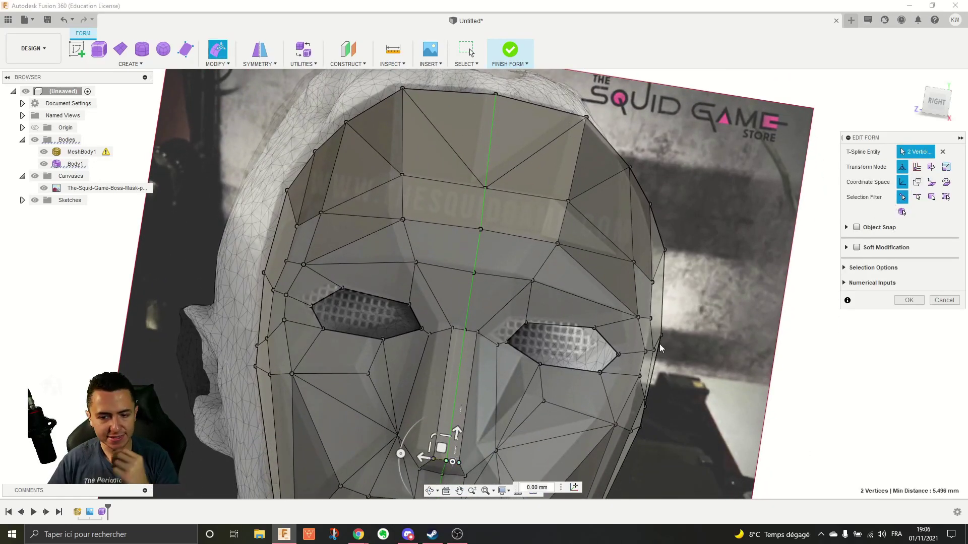
middle_drag(675, 341, 667, 245)
click(937, 102)
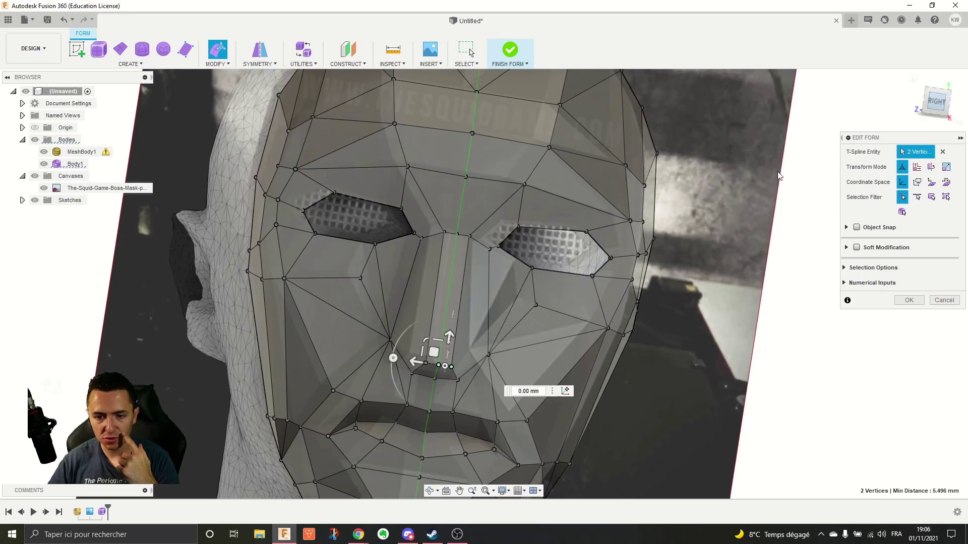
scroll(596, 308, up, 5)
click(550, 309)
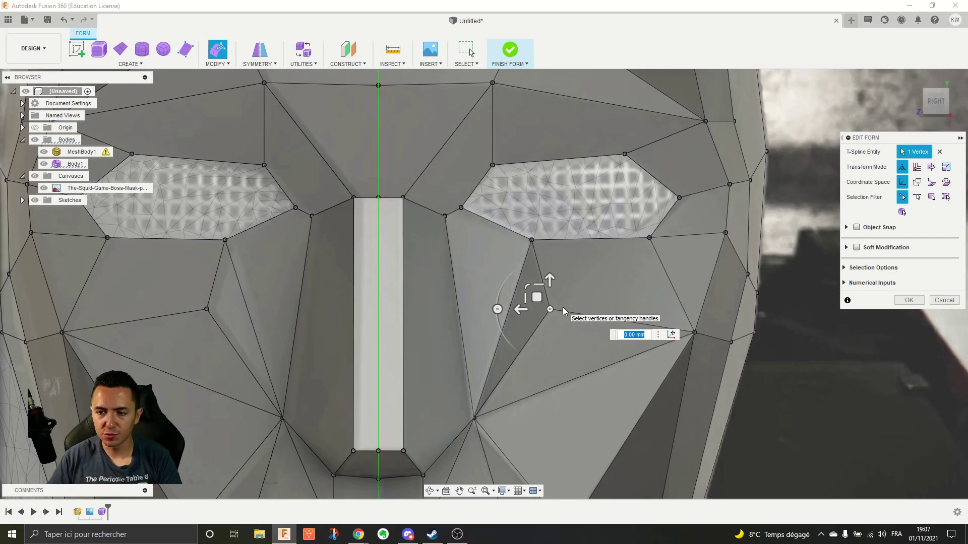
scroll(563, 307, down, 5)
shift+middle_drag(562, 307, 822, 203)
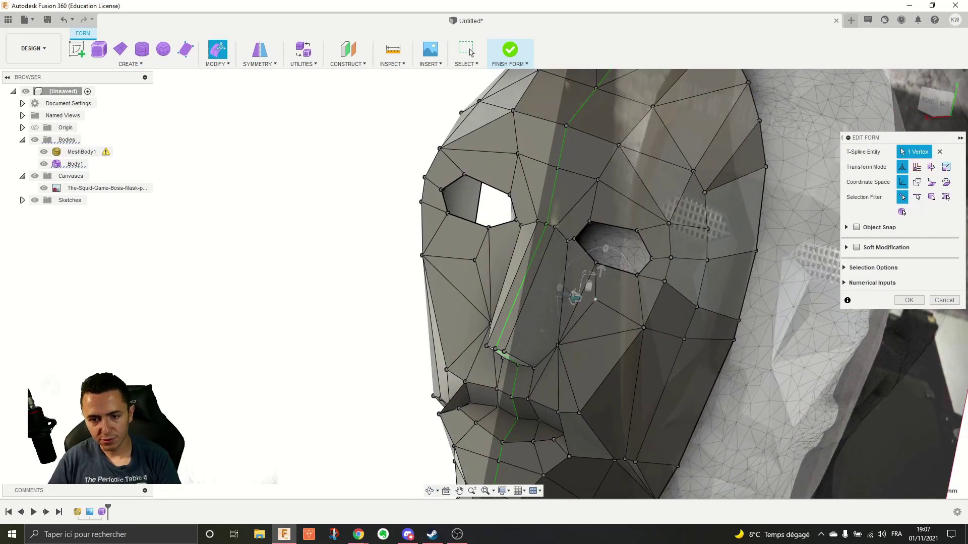
shift+middle_drag(640, 287, 547, 298)
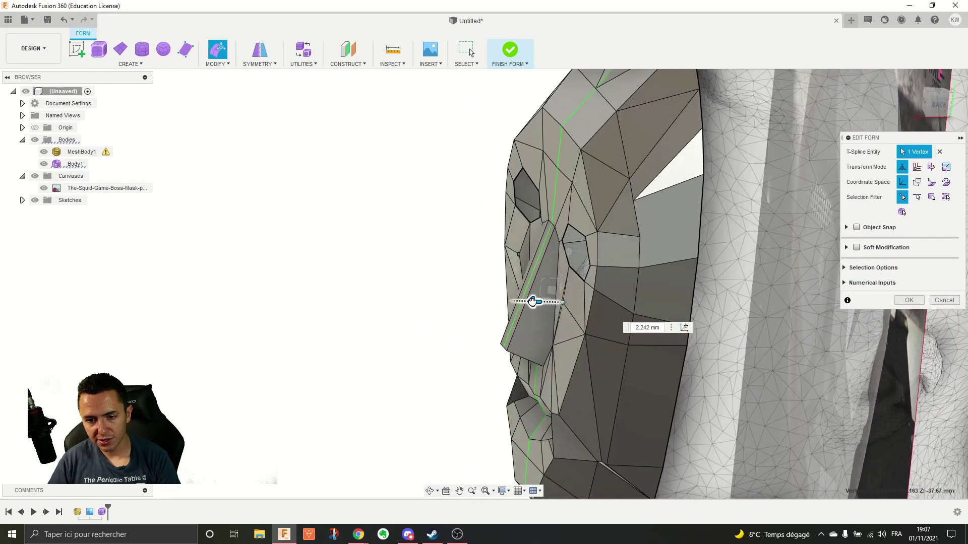
shift+middle_drag(519, 303, 555, 297)
shift+middle_drag(483, 289, 550, 182)
scroll(531, 276, down, 3)
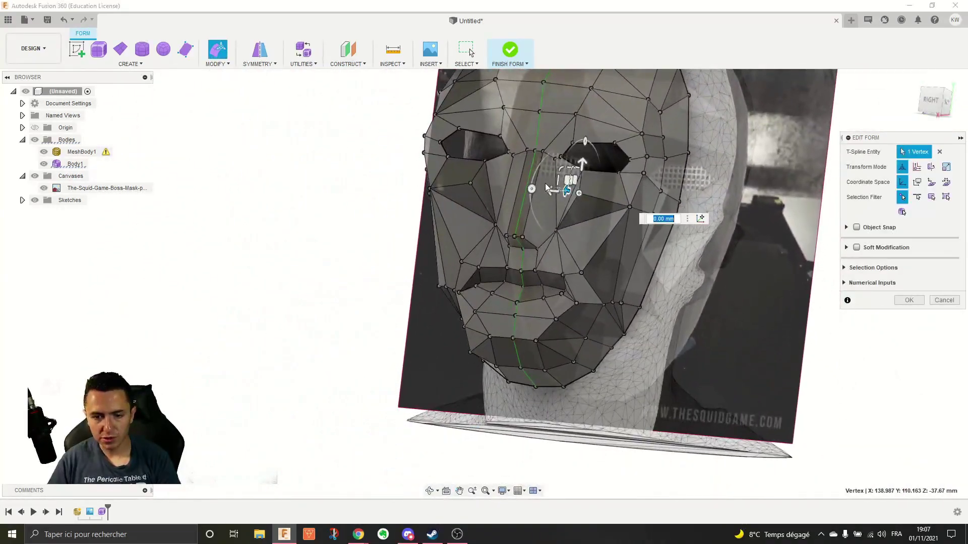
scroll(498, 225, up, 7)
middle_drag(458, 251, 450, 247)
scroll(451, 247, down, 5)
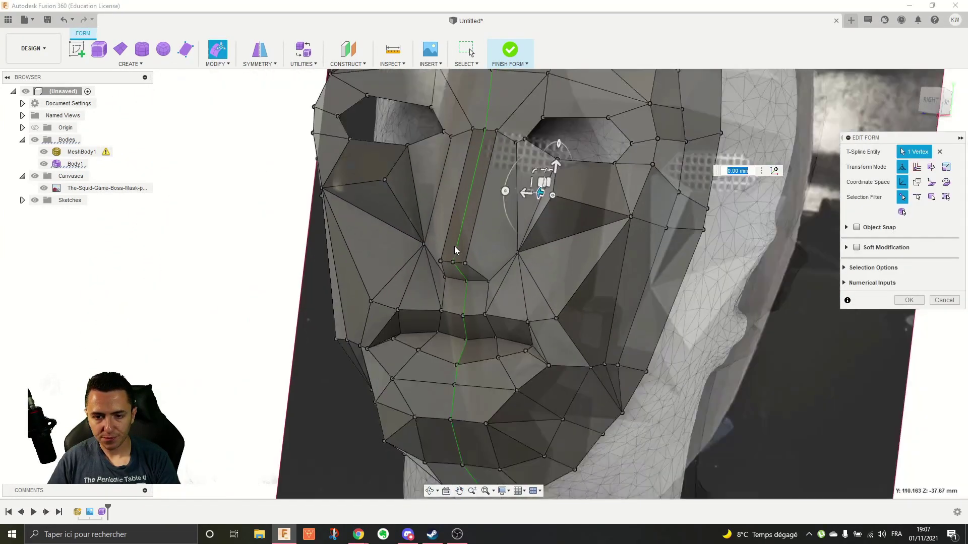
click(946, 456)
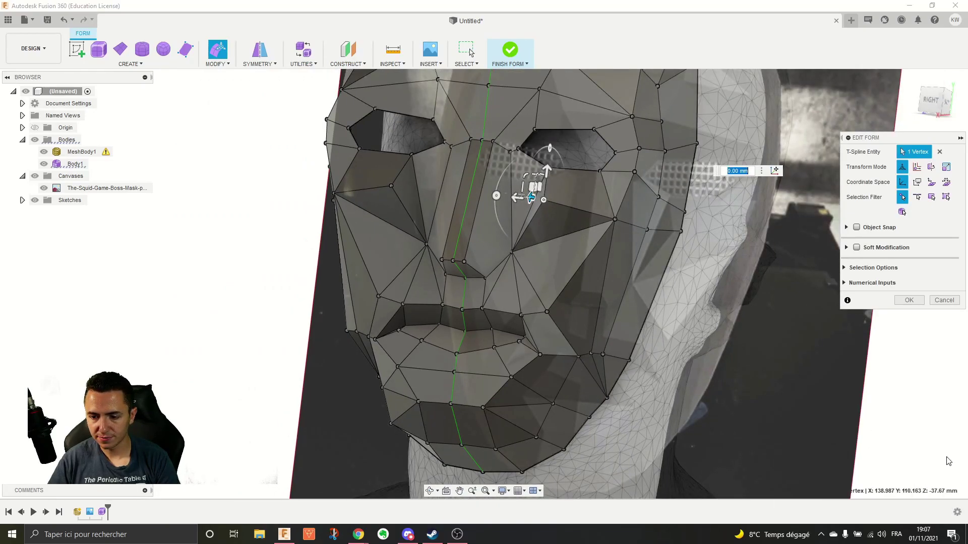
Step: Pull the brow vertex above the inner corner of the eye outward from the face and set the selection filter to edges
shift+middle_drag(727, 357, 538, 280)
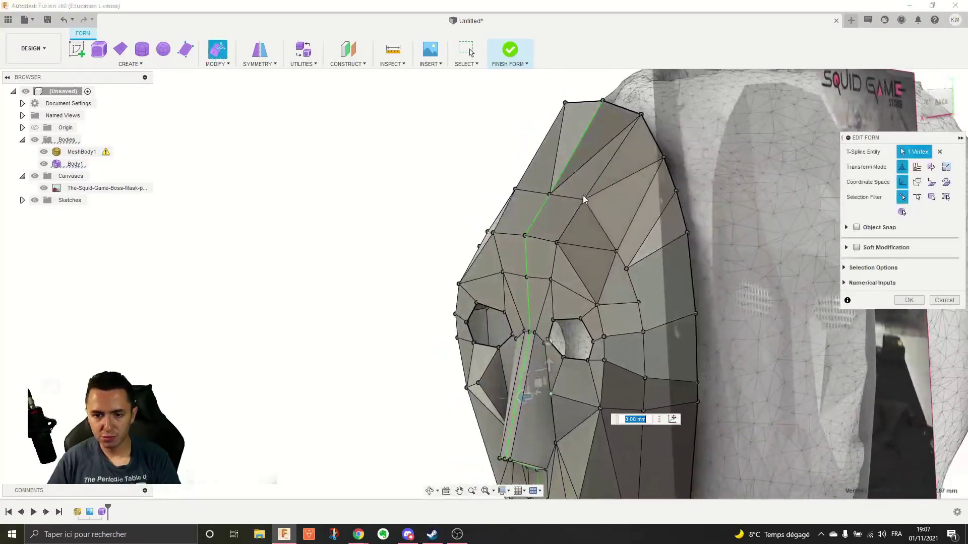
scroll(537, 280, up, 3)
click(555, 298)
drag(531, 302, 508, 310)
middle_drag(588, 386, 585, 205)
click(915, 198)
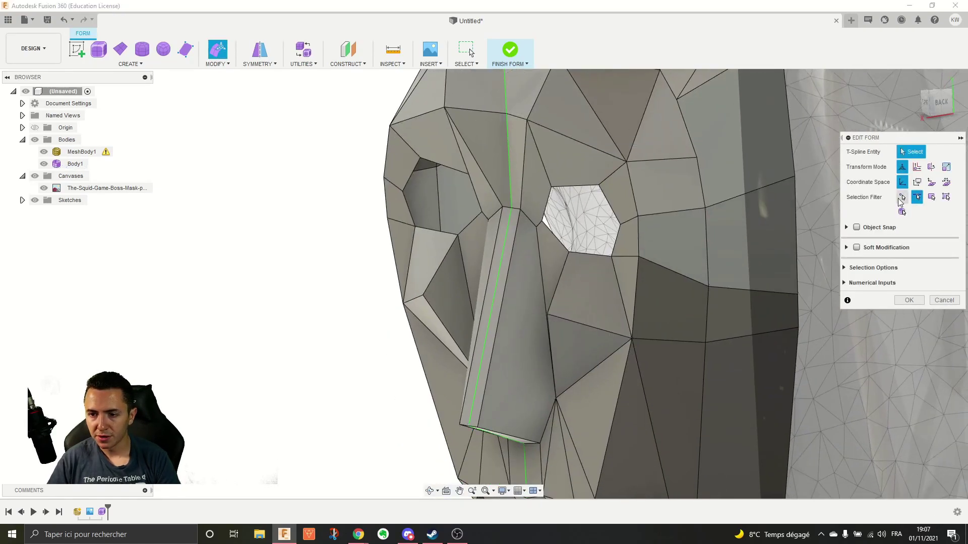
Step: Select the six-edge loop around the eye opening and push it back toward the head
double_click(582, 186)
scroll(566, 216, up, 4)
drag(553, 244, 556, 251)
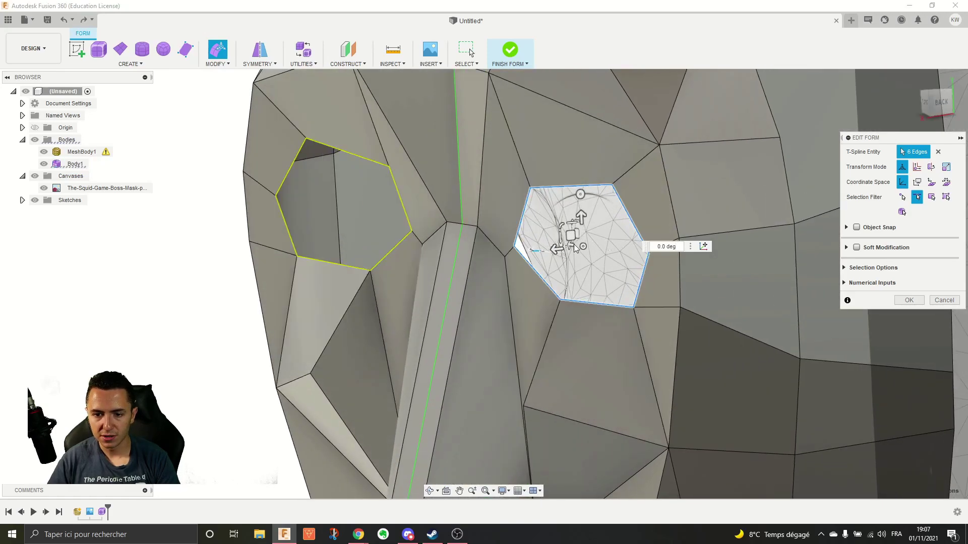
shift+middle_drag(573, 243, 562, 244)
drag(474, 246, 499, 243)
scroll(465, 260, down, 3)
shift+middle_drag(465, 260, 524, 251)
scroll(516, 254, down, 5)
scroll(522, 249, up, 5)
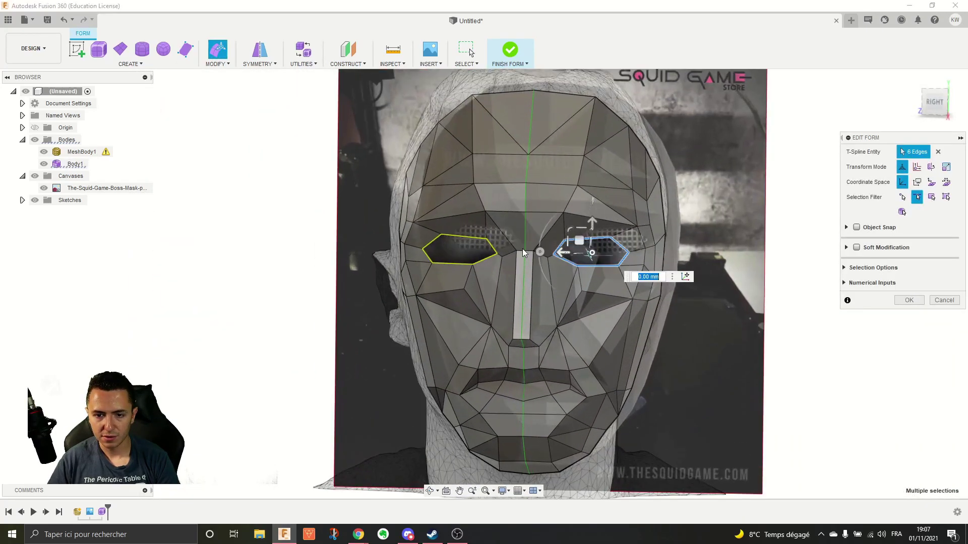
Step: Hide the Squid Game reference canvas and the head mesh MeshBody1, and confirm the form edit
click(43, 188)
scroll(194, 235, down, 3)
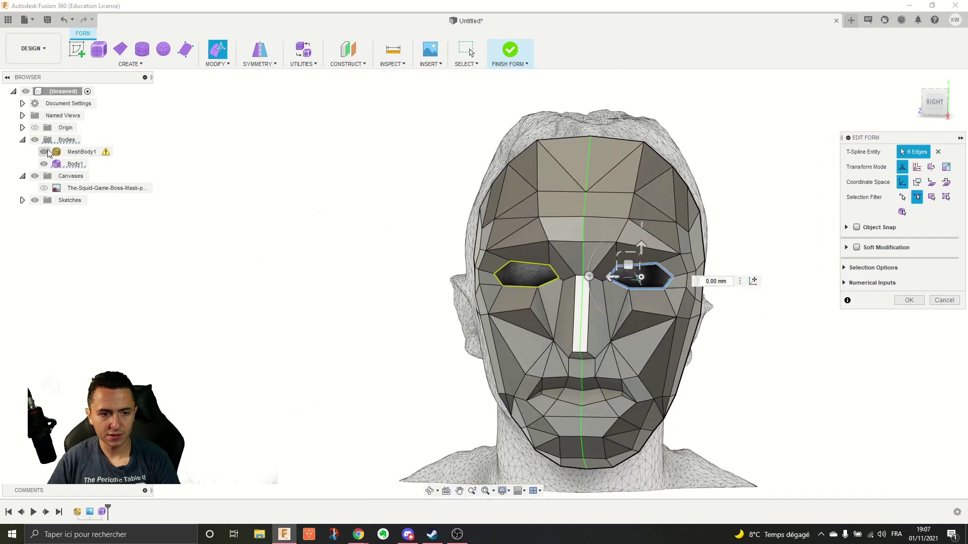
click(45, 153)
shift+middle_drag(552, 257, 549, 282)
scroll(555, 355, up, 3)
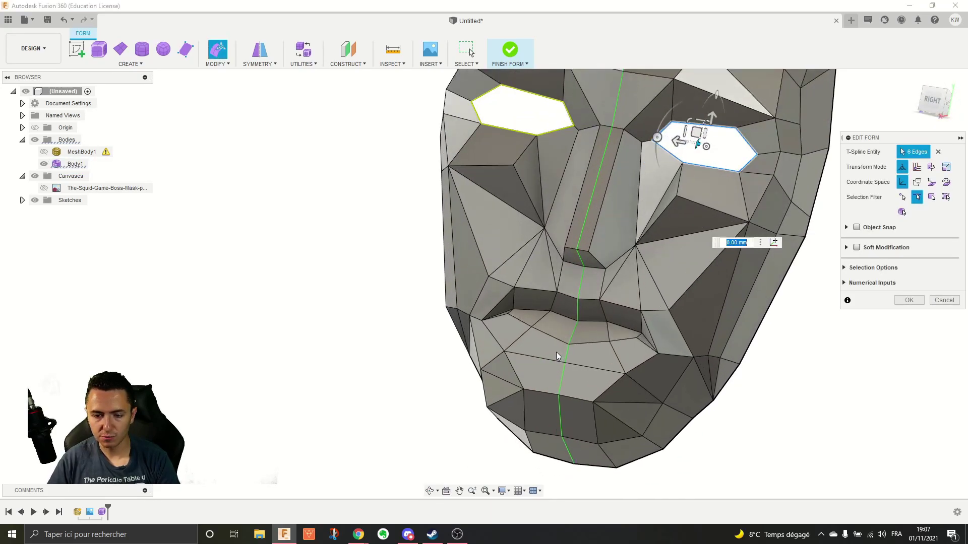
scroll(556, 355, up, 2)
shift+middle_drag(559, 344, 570, 332)
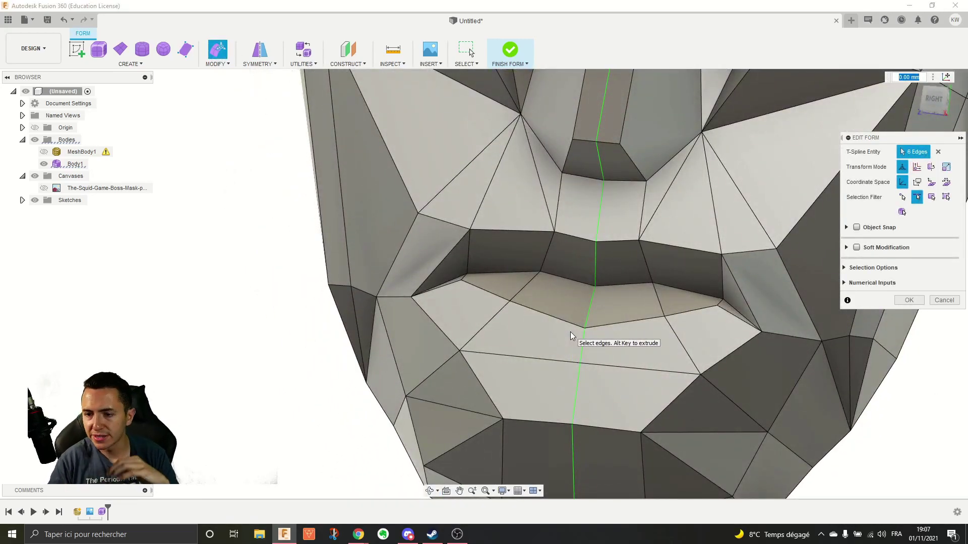
click(908, 299)
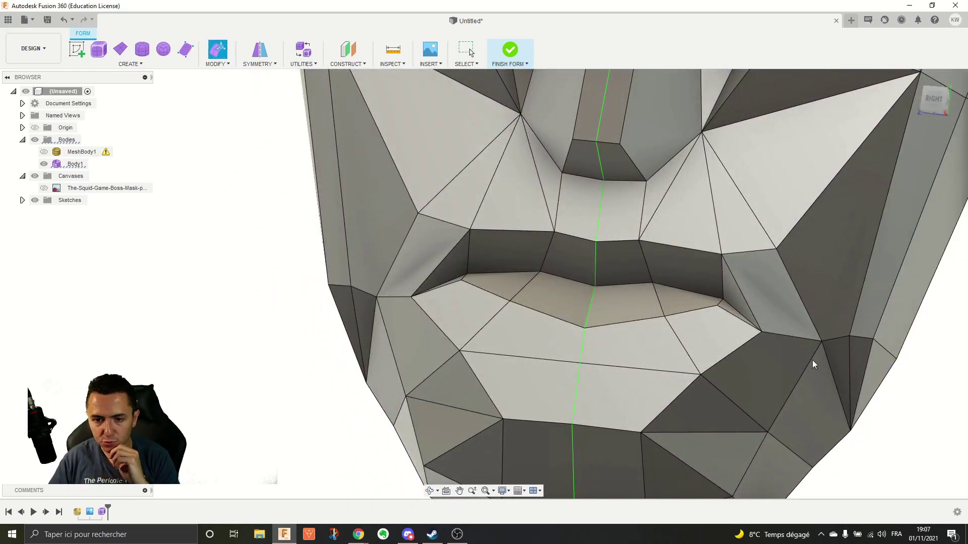
scroll(724, 392, down, 5)
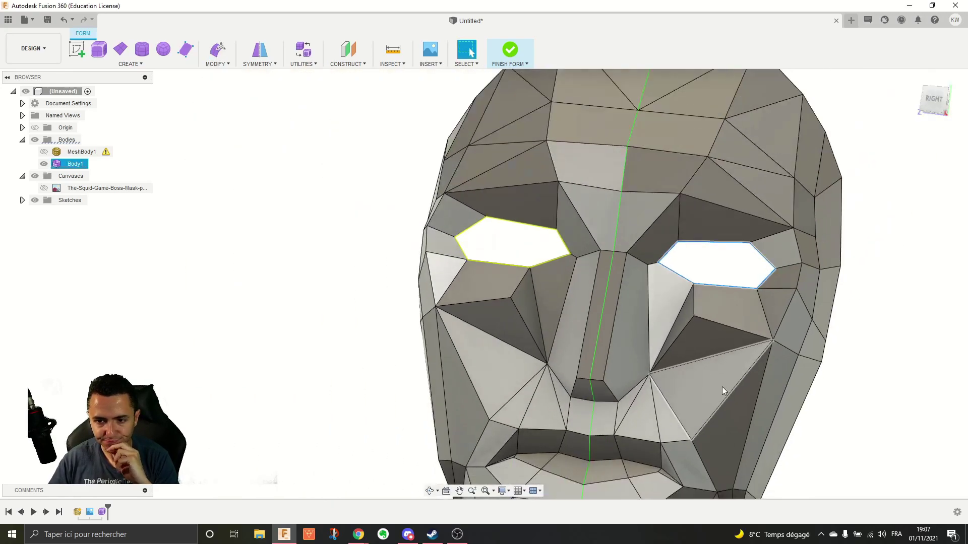
Step: Search the appearance library for "black" and apply Chrome - Black to the mask body
click(218, 64)
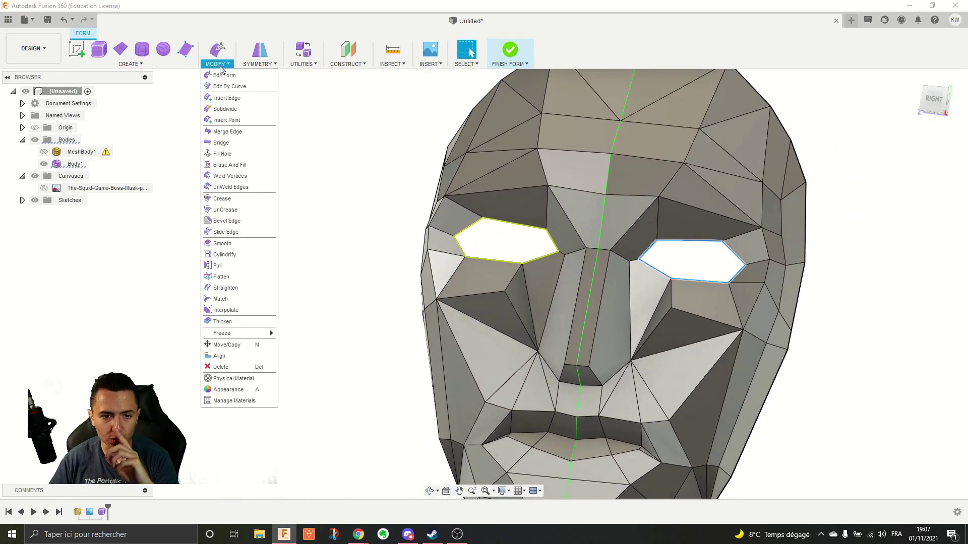
click(246, 392)
middle_drag(390, 325, 364, 288)
scroll(364, 289, down, 1)
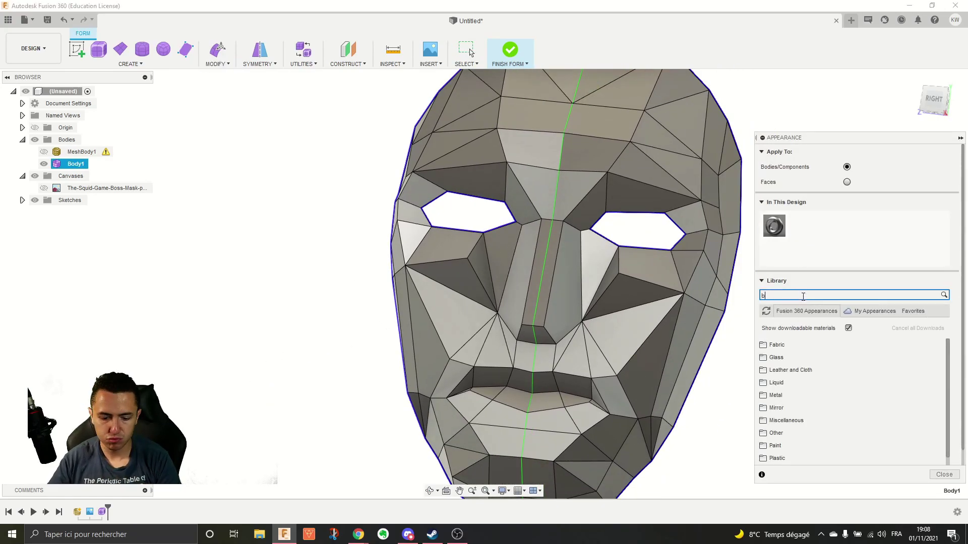
key(Return)
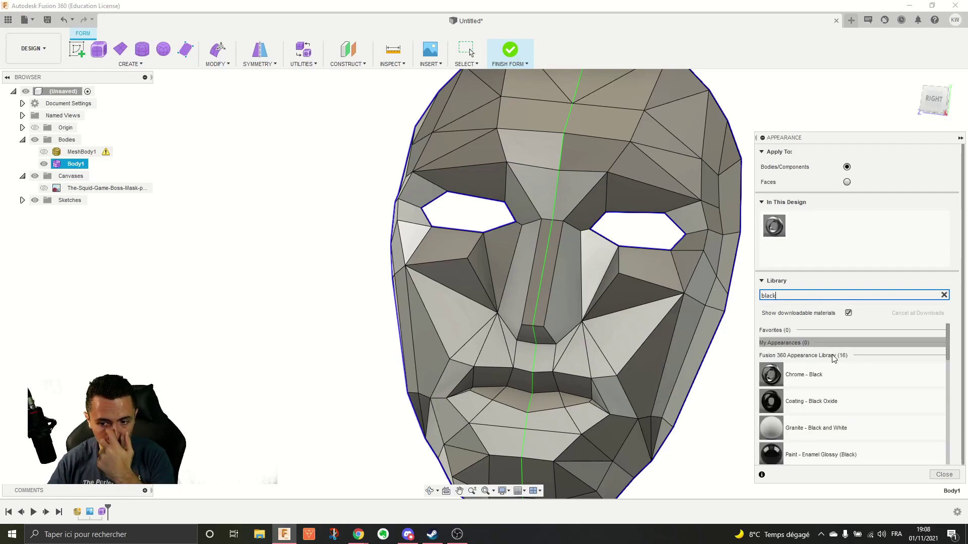
drag(788, 384, 616, 286)
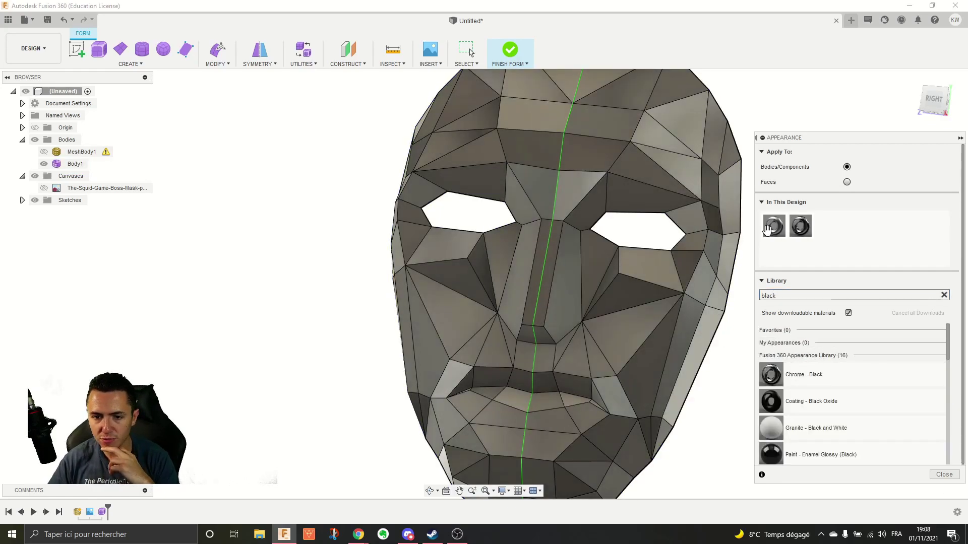
scroll(735, 209, down, 3)
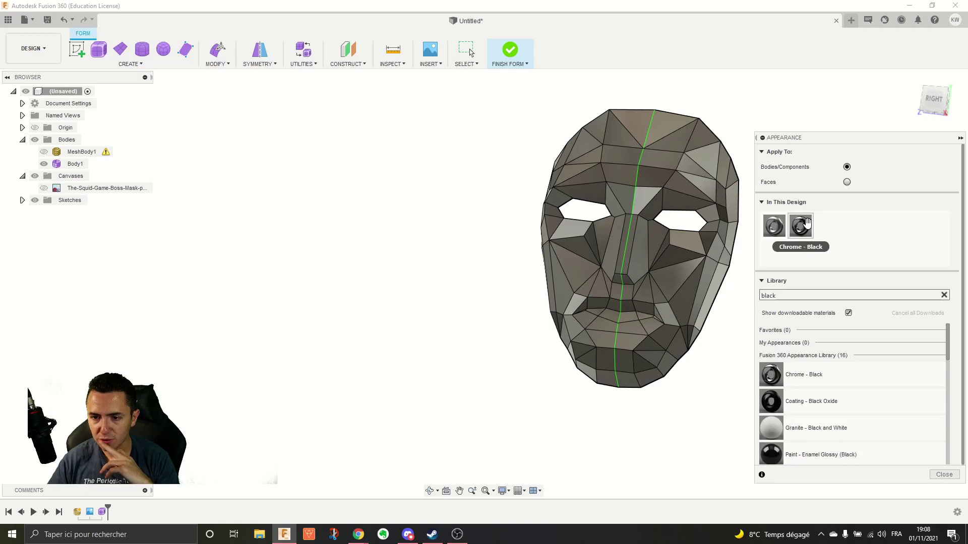
Step: Darken the colour of the Chrome - Black appearance and finish the appearance settings
click(817, 236)
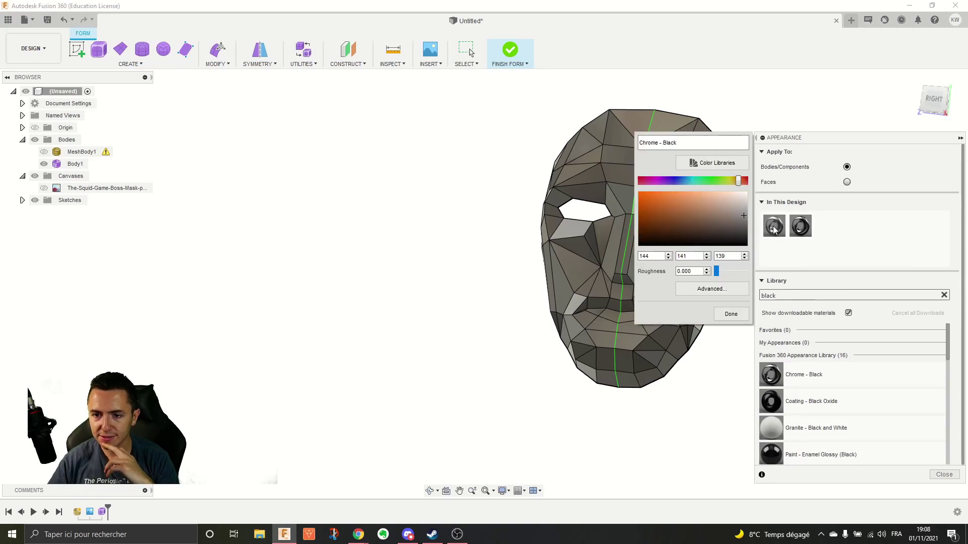
drag(744, 216, 745, 228)
click(731, 313)
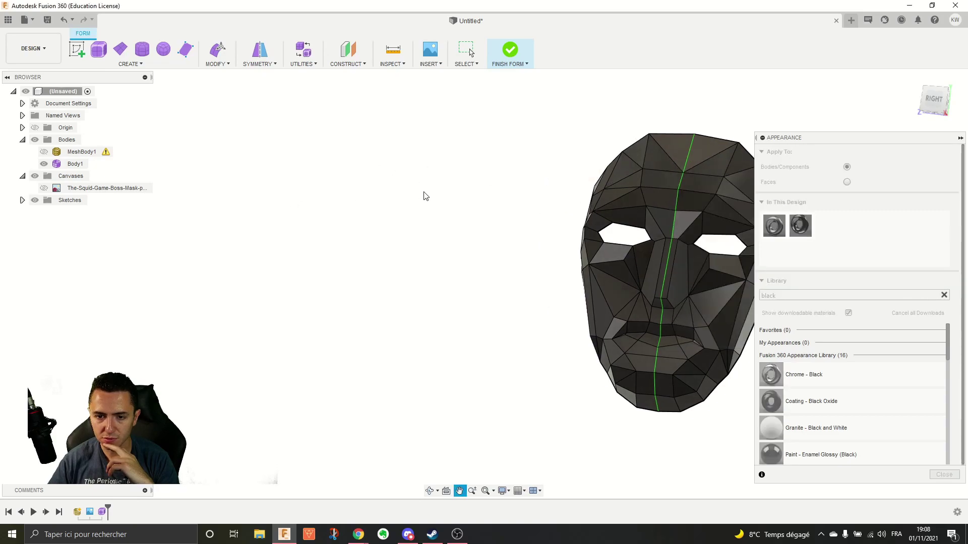
click(944, 475)
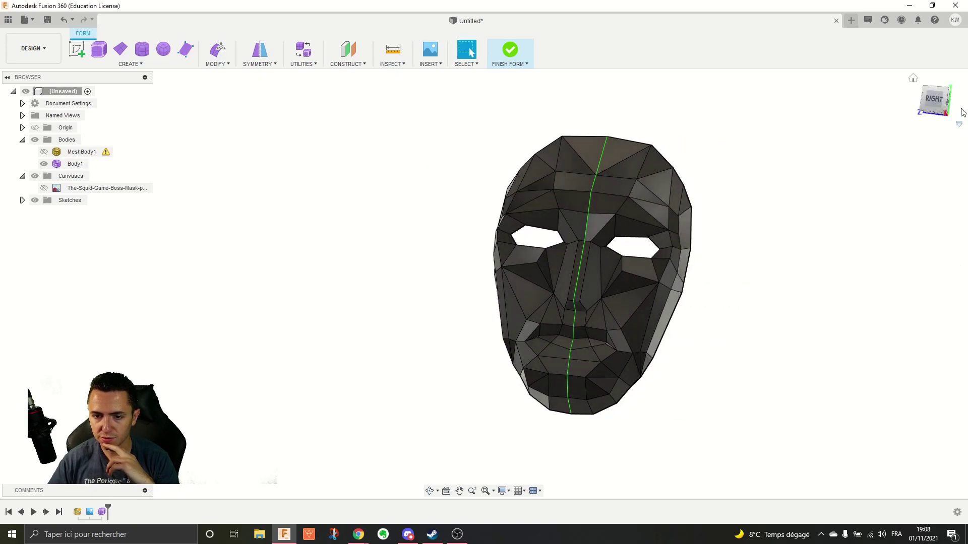
Step: Examine the black mask's facets straight from the front and from the side around the eyes and nose
click(942, 107)
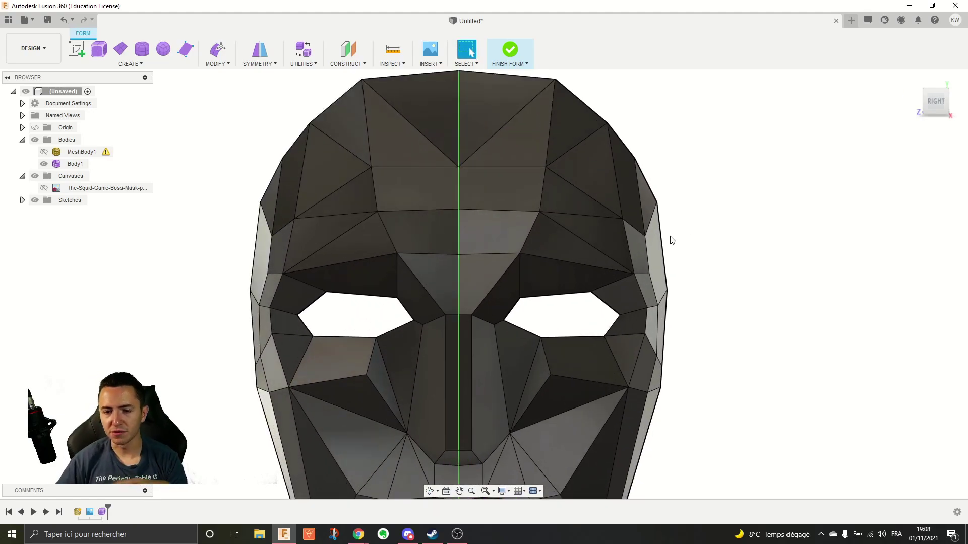
scroll(579, 260, up, 3)
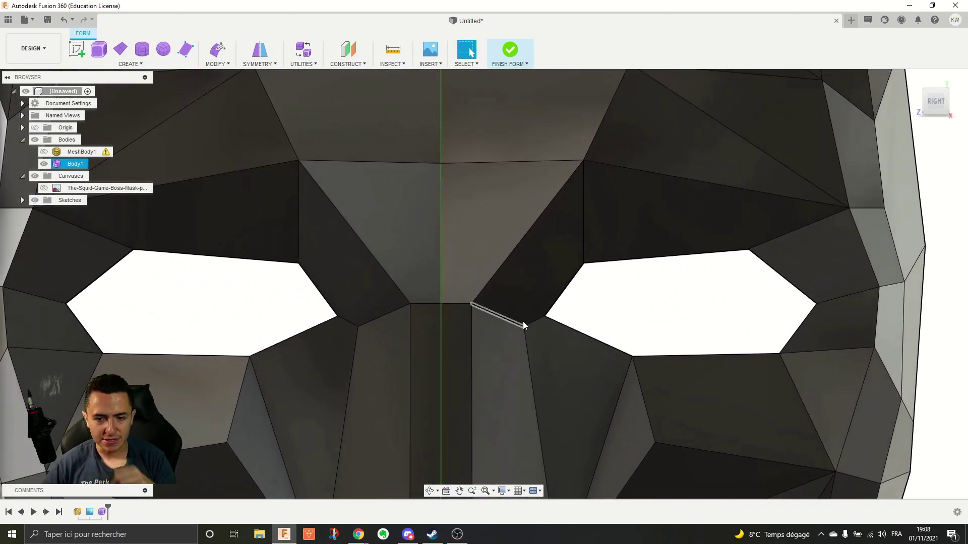
scroll(539, 322, down, 5)
shift+middle_drag(539, 322, 706, 282)
shift+middle_drag(555, 303, 479, 313)
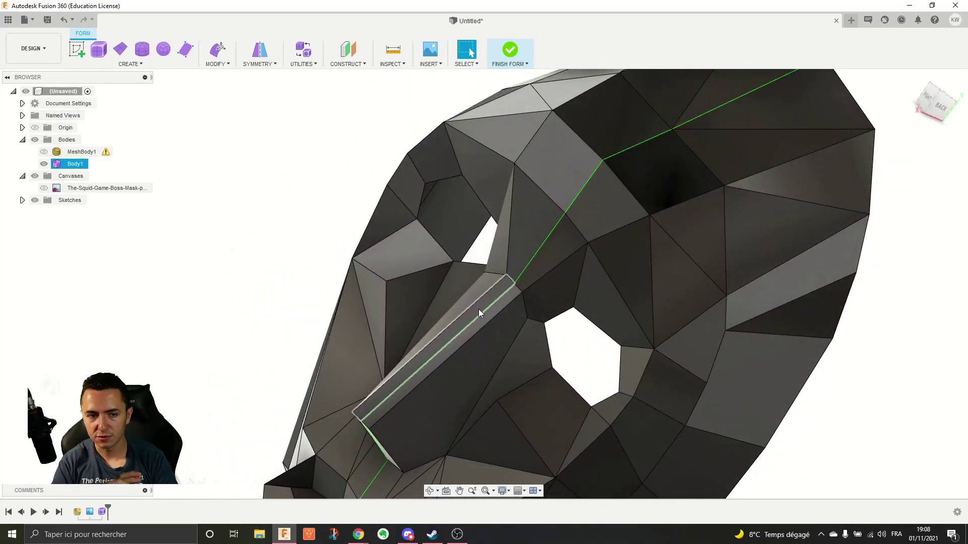
scroll(479, 310, down, 5)
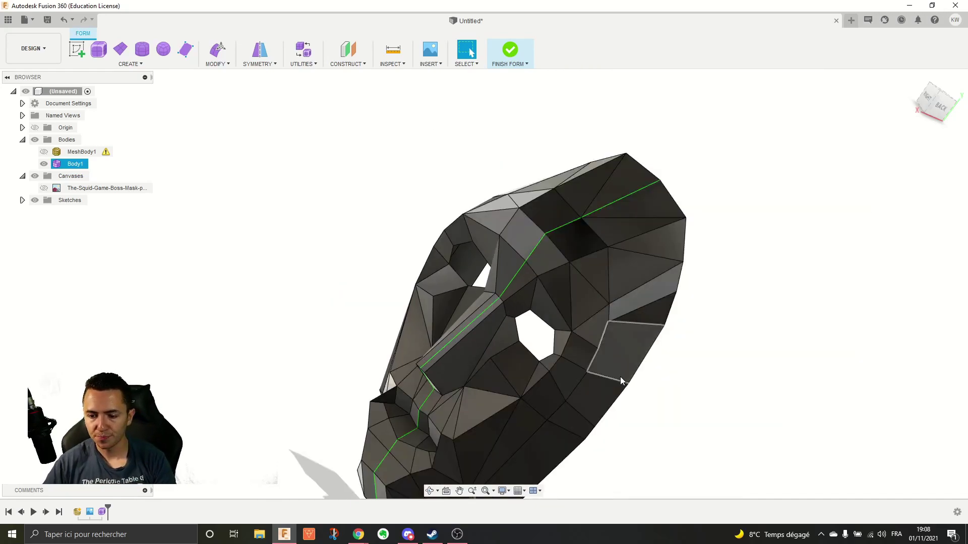
Step: Select the two centre edges between the lower lip and chin and push them about 3.9 mm inward
shift+middle_drag(620, 377, 579, 363)
shift+middle_drag(423, 277, 422, 319)
scroll(434, 295, up, 5)
double_click(416, 347)
click(220, 50)
drag(389, 322, 395, 333)
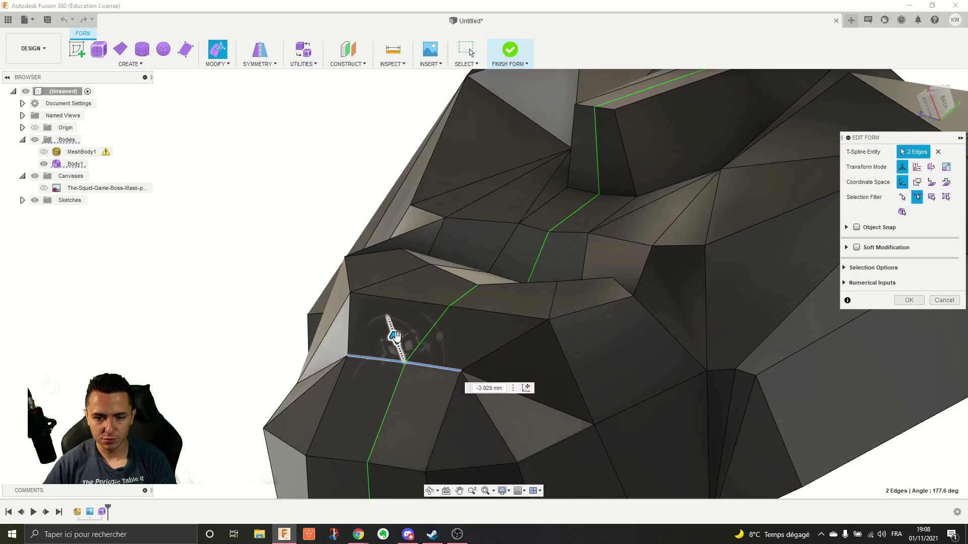
Step: Select the lower-lip edge chain, add the edge at the top of the upper lip, and confirm the form edit
double_click(512, 283)
mouse_move(512, 282)
shift+middle_down()
mouse_move(519, 277)
mouse_move(508, 280)
shift+middle_up()
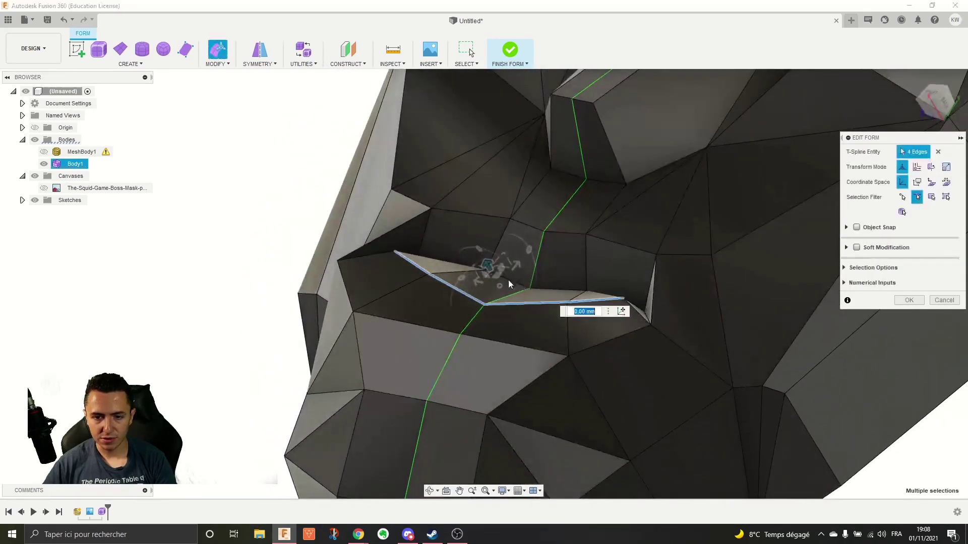
shift+click(557, 232)
shift+middle_drag(522, 234, 638, 315)
scroll(630, 252, down, 5)
click(909, 299)
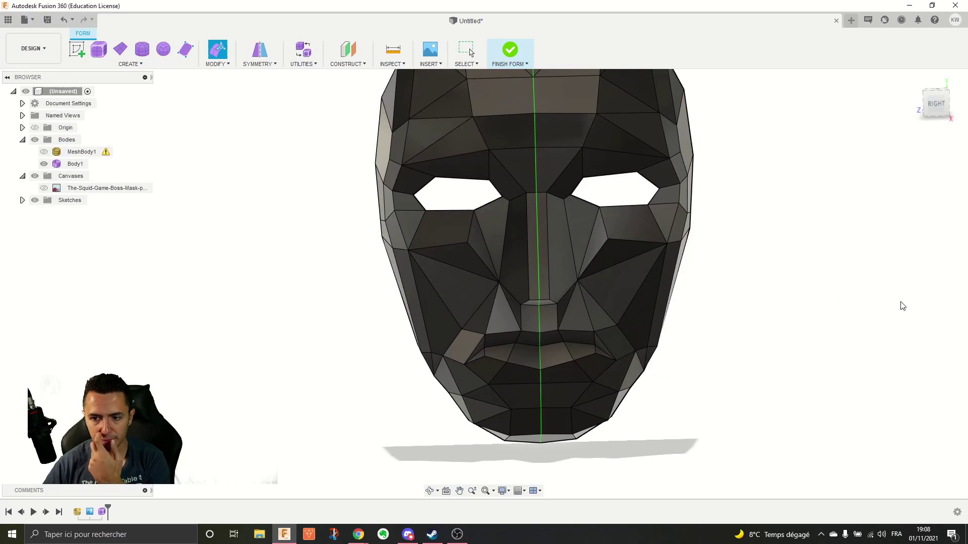
Step: Check the whole mask from the front and finish the form to convert it into a body
scroll(764, 279, up, 2)
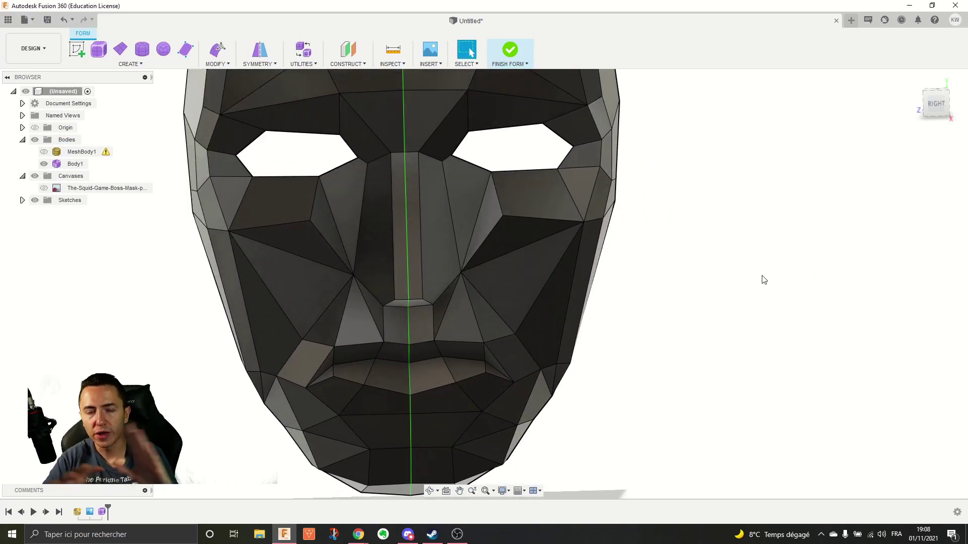
scroll(762, 280, down, 3)
mouse_move(703, 233)
shift+middle_down()
mouse_move(696, 227)
mouse_move(702, 239)
shift+middle_up()
scroll(676, 192, down, 3)
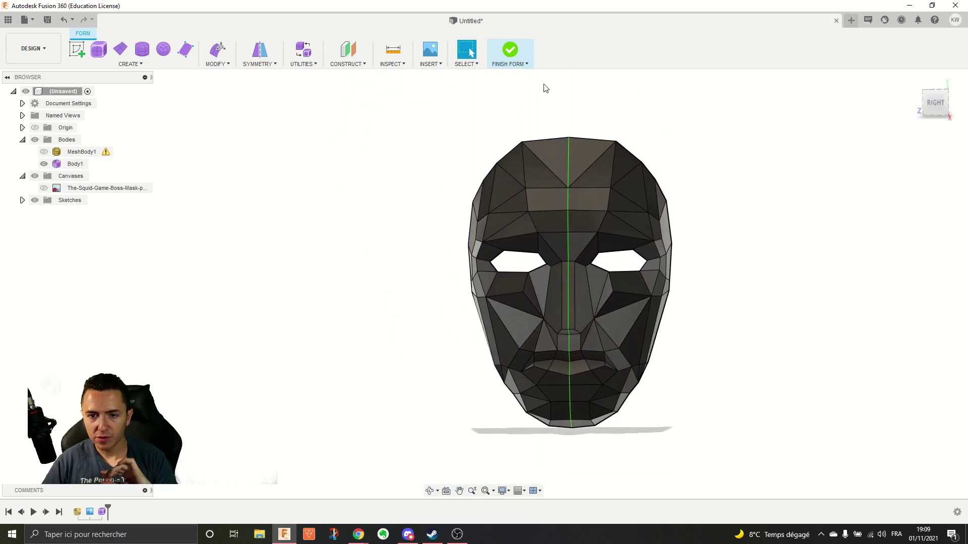
click(508, 60)
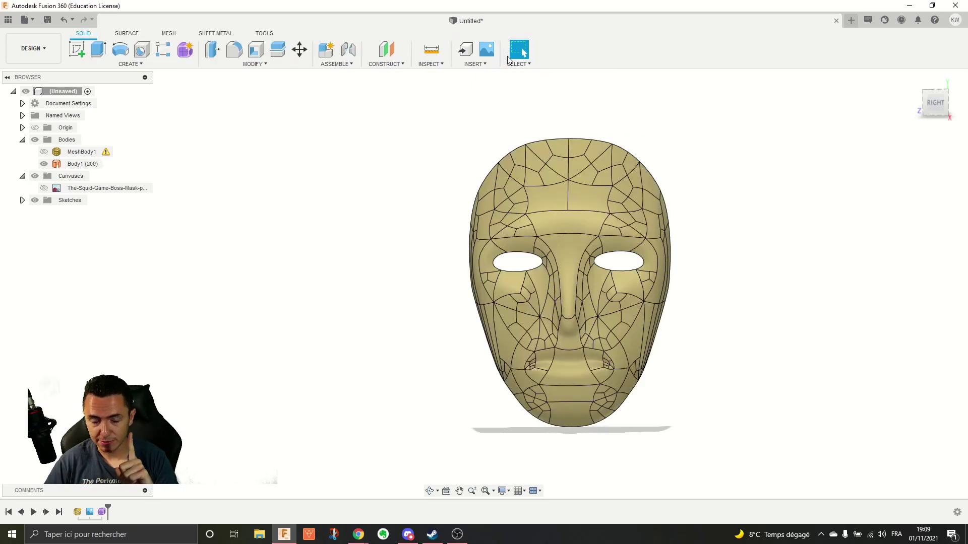
Step: Examine the smoothed mask body from behind and from the front
shift+middle_drag(705, 268, 610, 209)
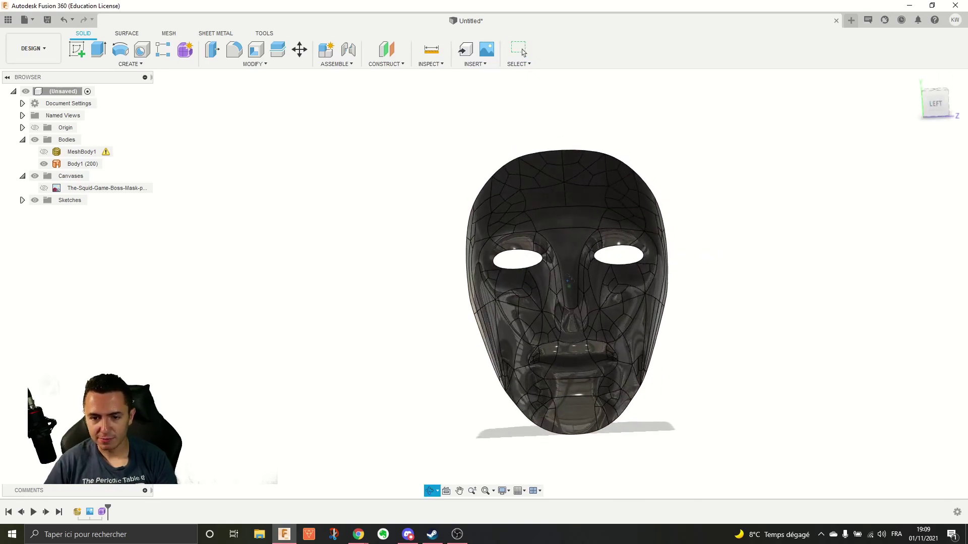
click(607, 206)
shift+middle_drag(472, 227, 650, 246)
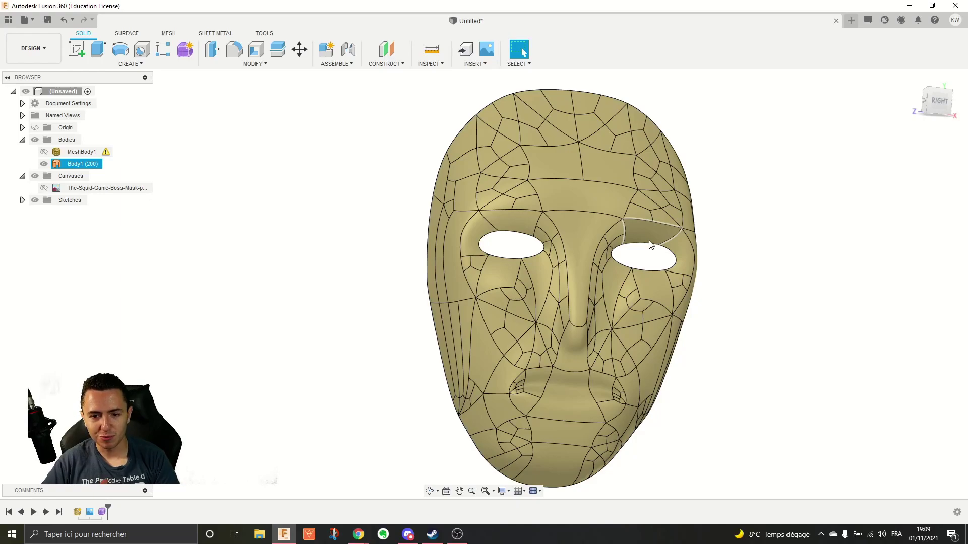
click(419, 211)
middle_drag(419, 212, 333, 179)
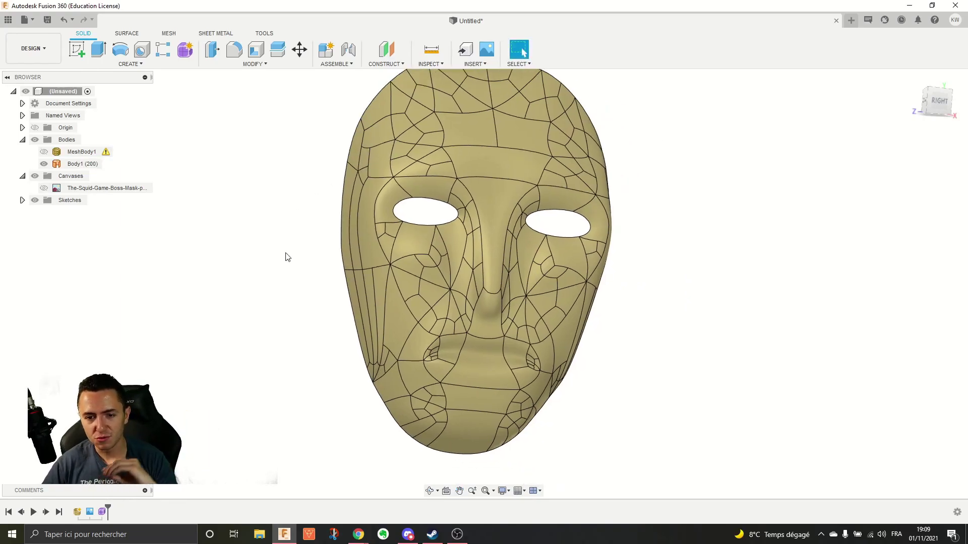
Step: Reopen the mask's form feature for editing and compare its facets with the smoothed body around the eyes and nose
click(103, 512)
double_click(104, 515)
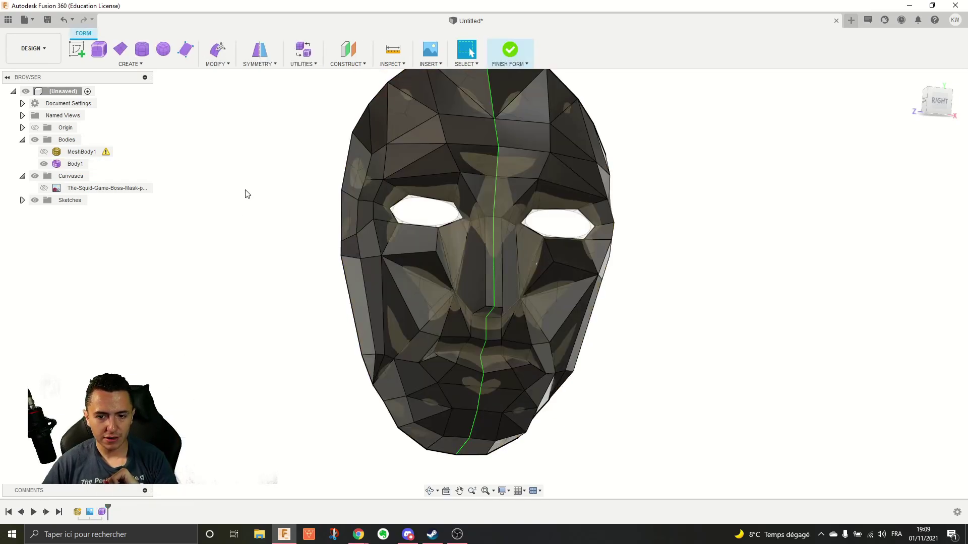
scroll(590, 247, up, 5)
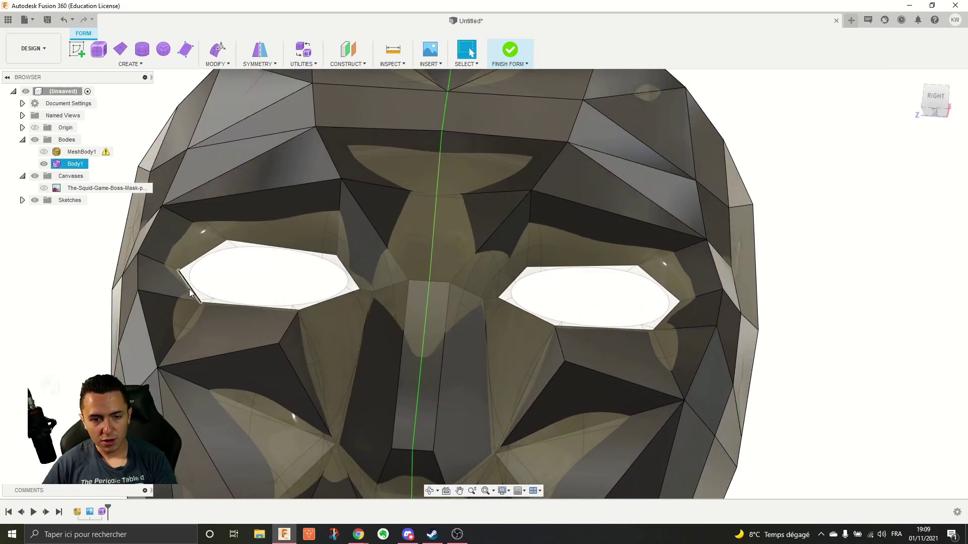
scroll(921, 237, down, 3)
middle_drag(857, 205, 796, 161)
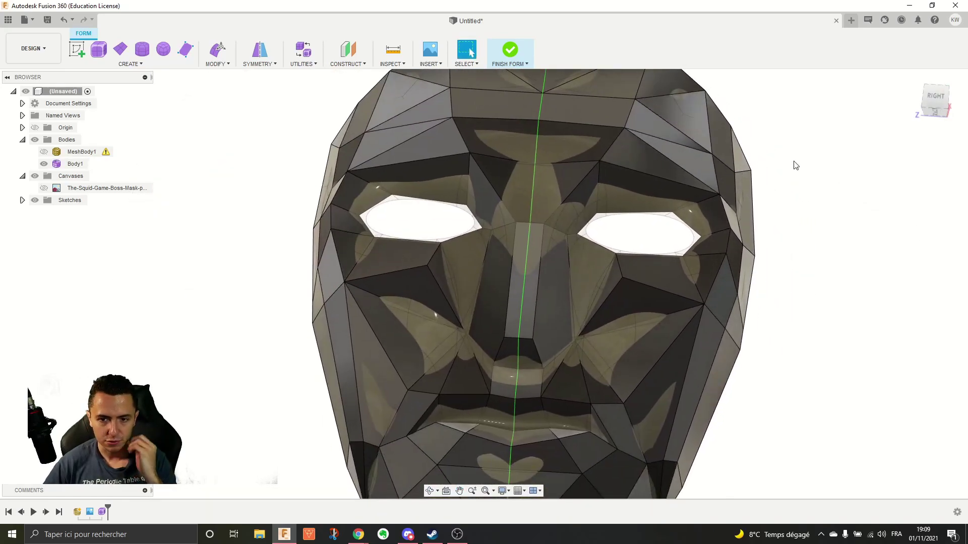
scroll(797, 166, down, 5)
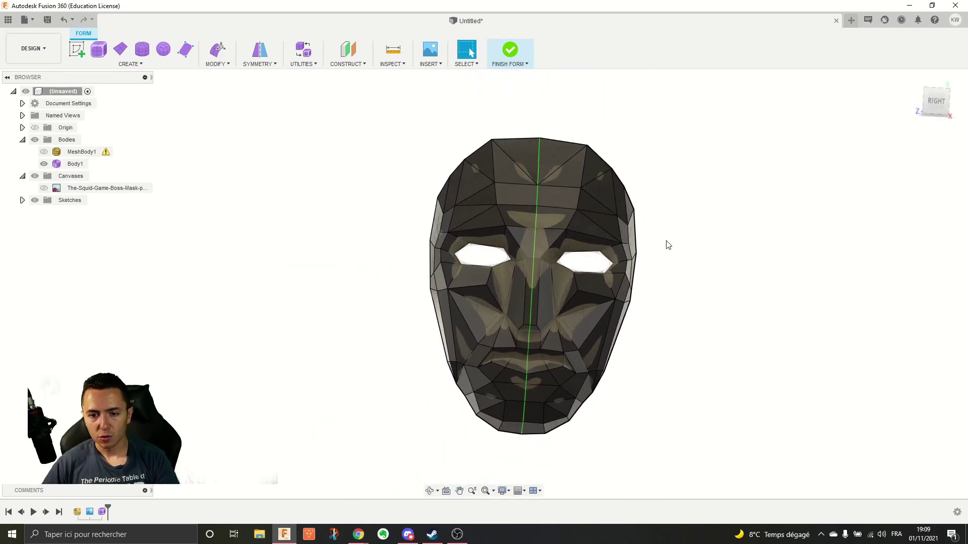
shift+middle_drag(604, 226, 594, 180)
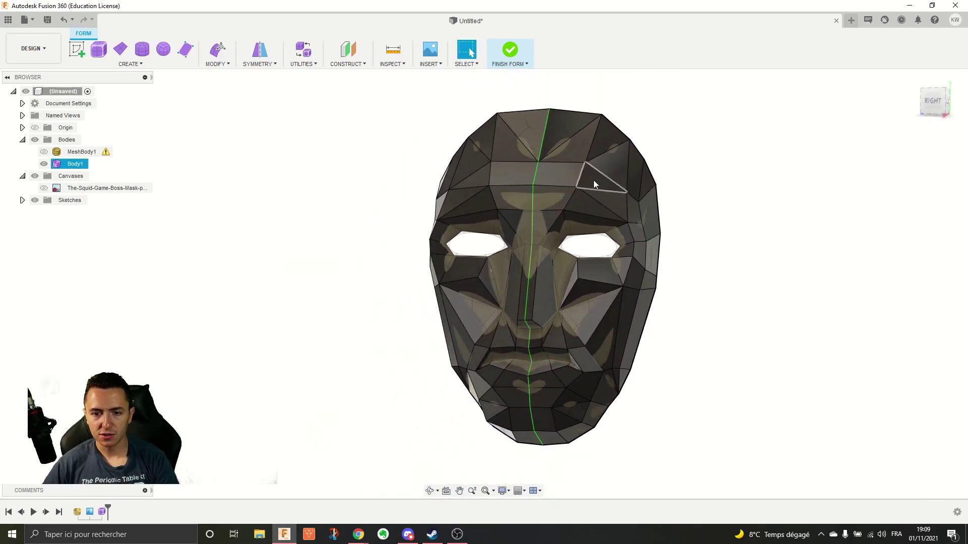
Step: Check the T-Spline display mode options for the mask without changing them
click(306, 55)
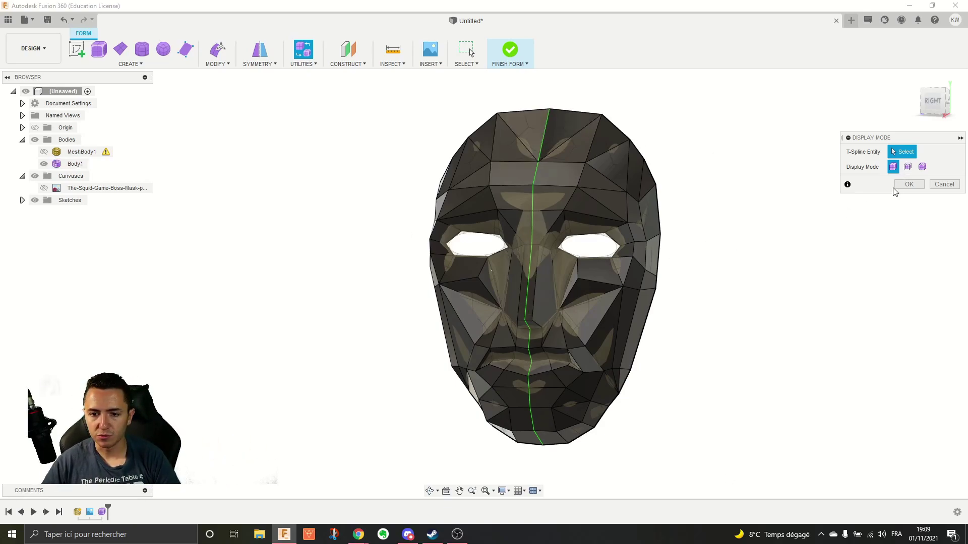
click(957, 184)
middle_drag(865, 197, 798, 199)
scroll(798, 199, down, 3)
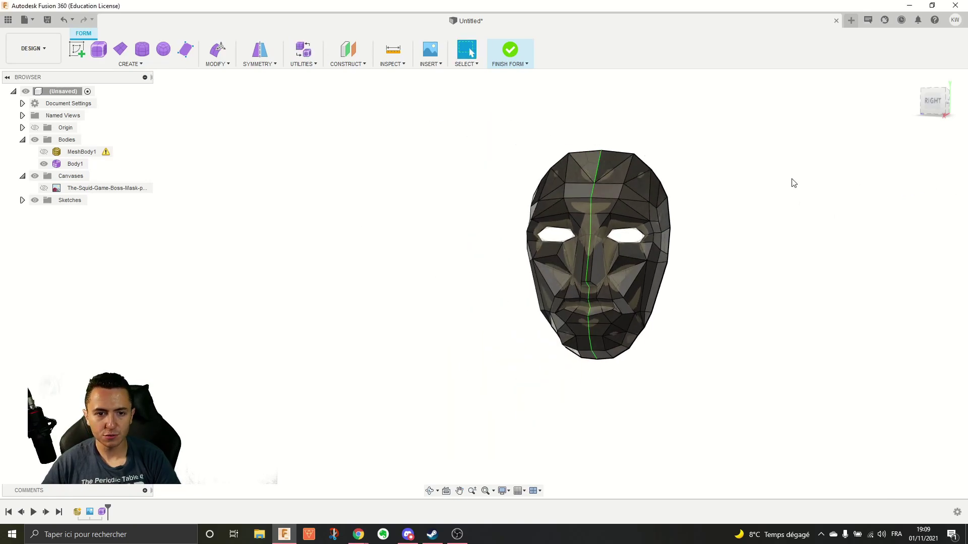
Step: Start Crease and select all the edges and vertices of the T-Spline mask
scroll(706, 209, up, 2)
click(221, 64)
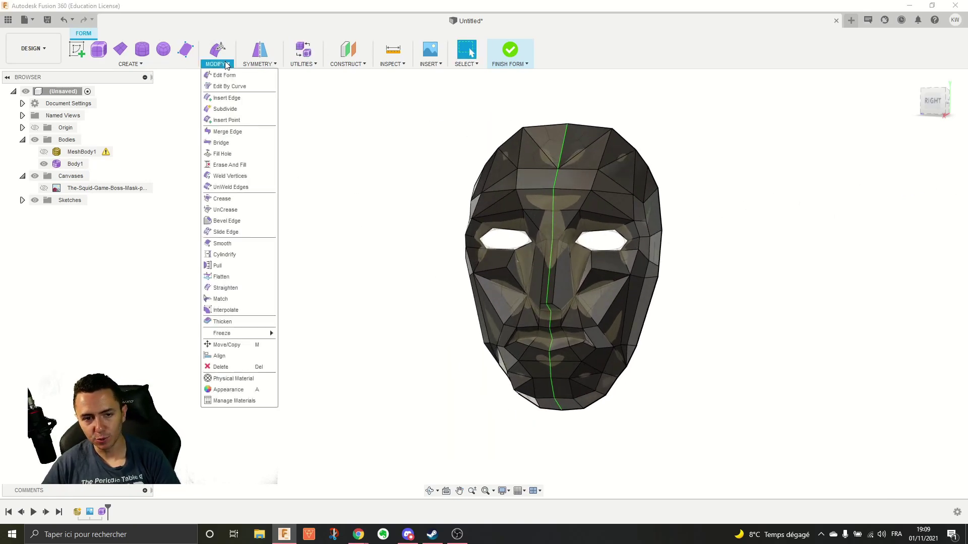
click(248, 199)
scroll(302, 221, down, 2)
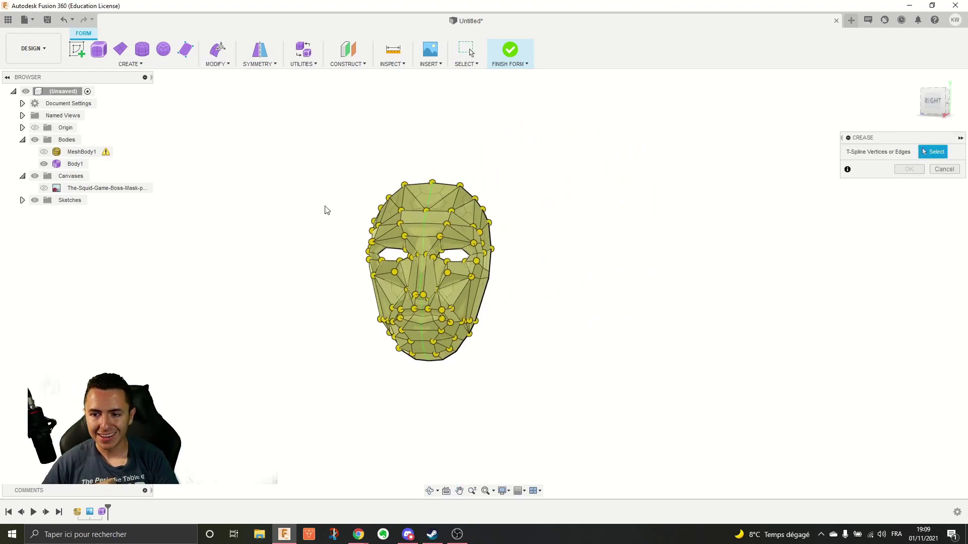
drag(253, 119, 609, 456)
Step: Add the unselected edges across the nose bridge to the selection and apply the crease to the mask
scroll(431, 242, up, 5)
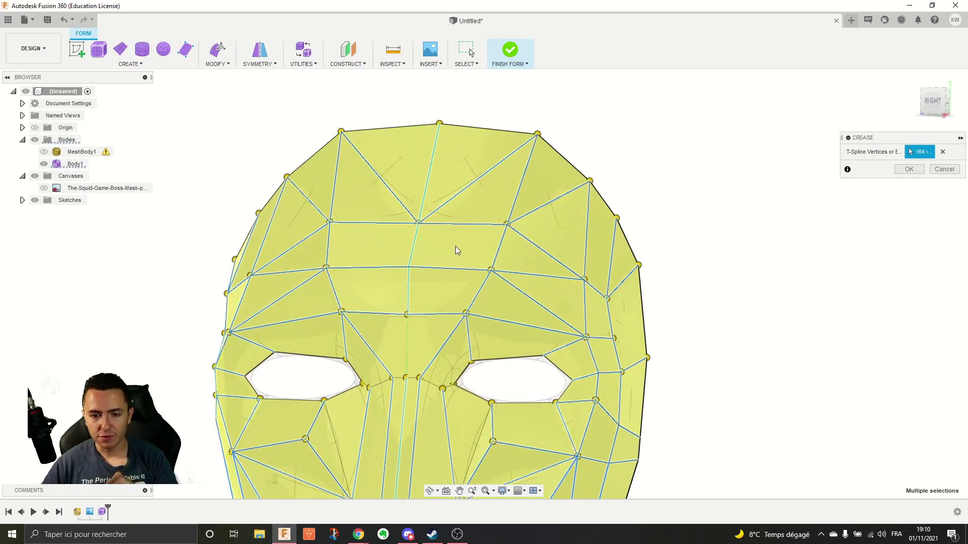
scroll(436, 330, up, 1)
middle_drag(431, 347, 481, 285)
click(411, 339)
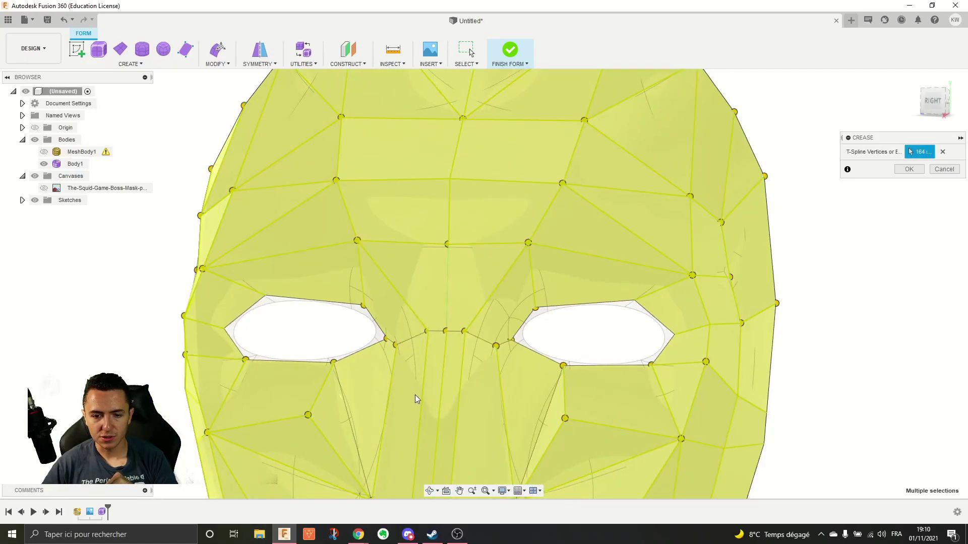
click(417, 334)
scroll(449, 333, up, 5)
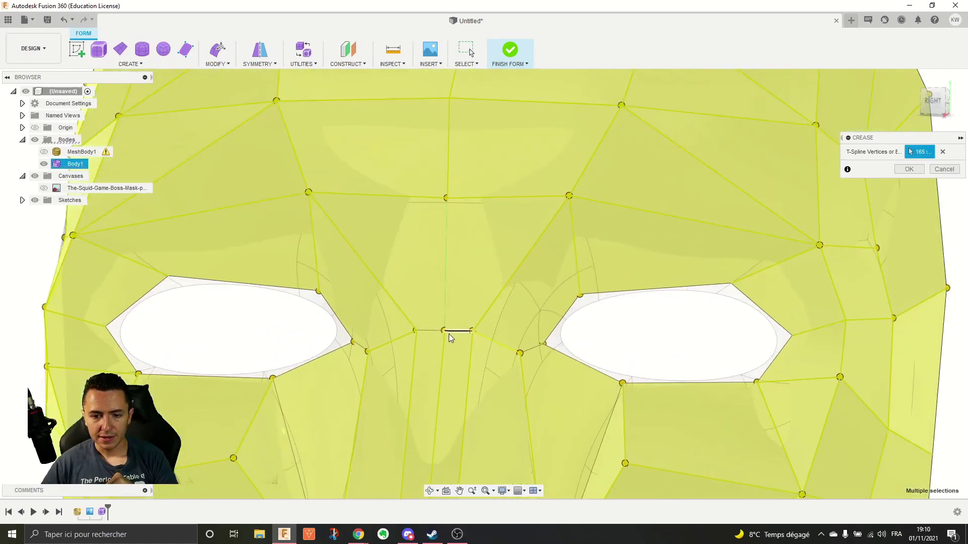
click(432, 331)
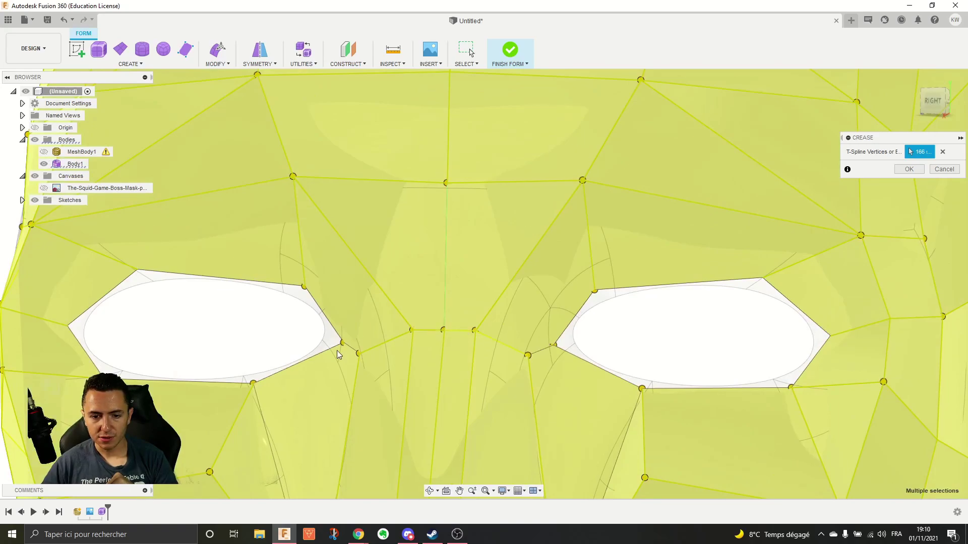
scroll(350, 349, down, 5)
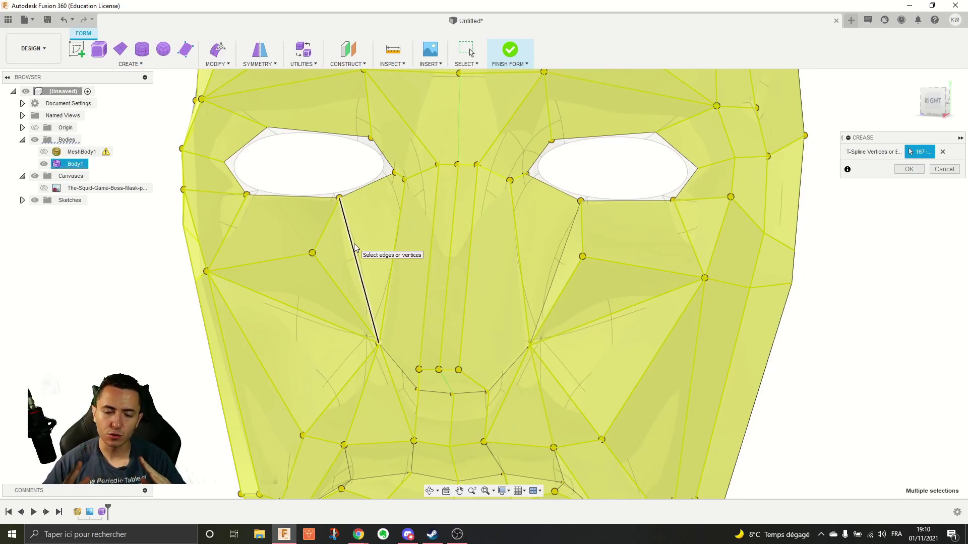
middle_drag(442, 292, 464, 231)
scroll(472, 162, down, 3)
scroll(464, 231, down, 2)
scroll(465, 271, up, 2)
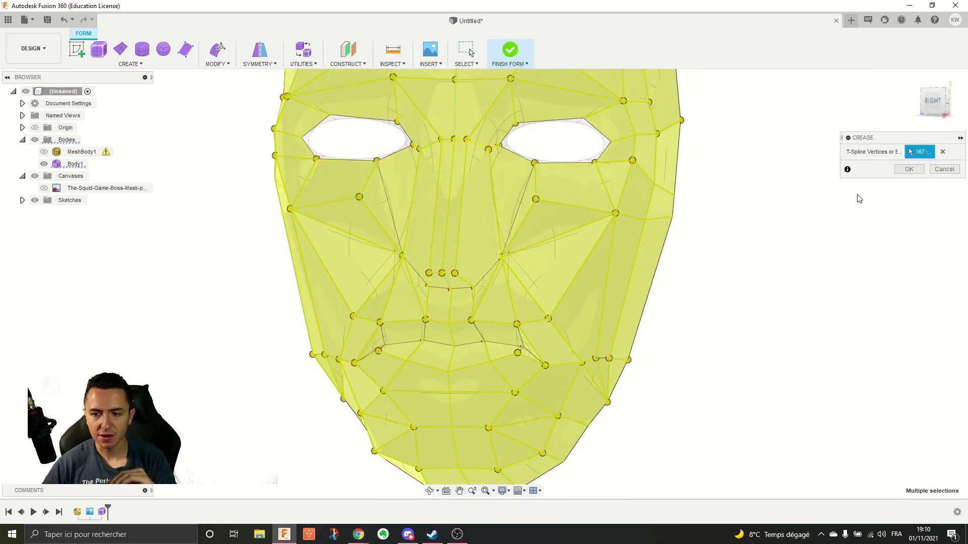
click(908, 170)
Step: Switch the mask's T-Spline display mode to Smooth Display
scroll(795, 186, down, 3)
middle_drag(524, 157, 408, 237)
click(302, 64)
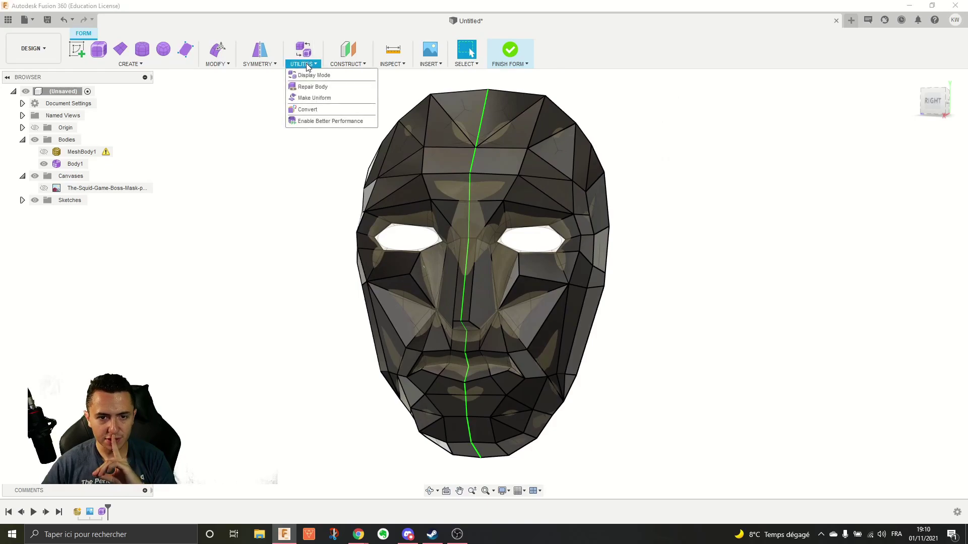
click(313, 75)
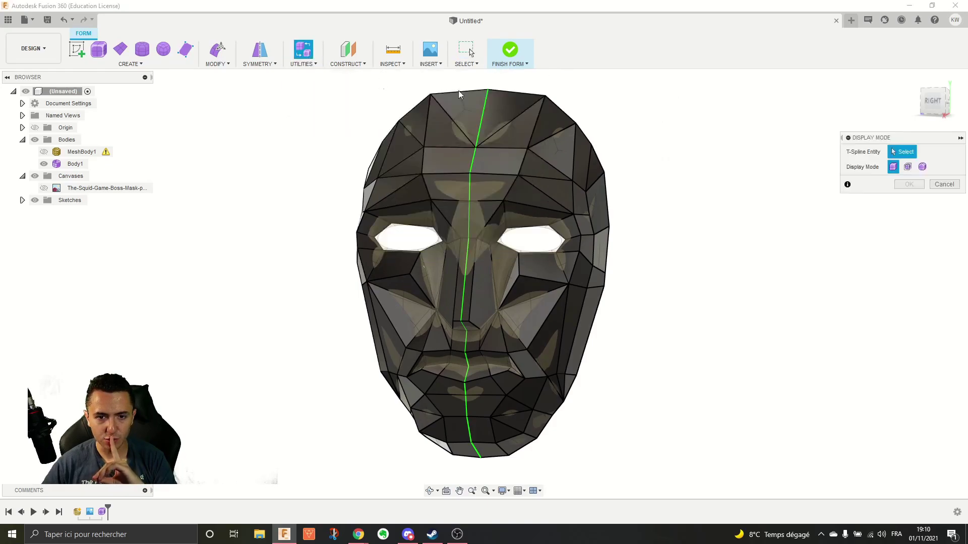
click(922, 167)
click(506, 171)
click(909, 184)
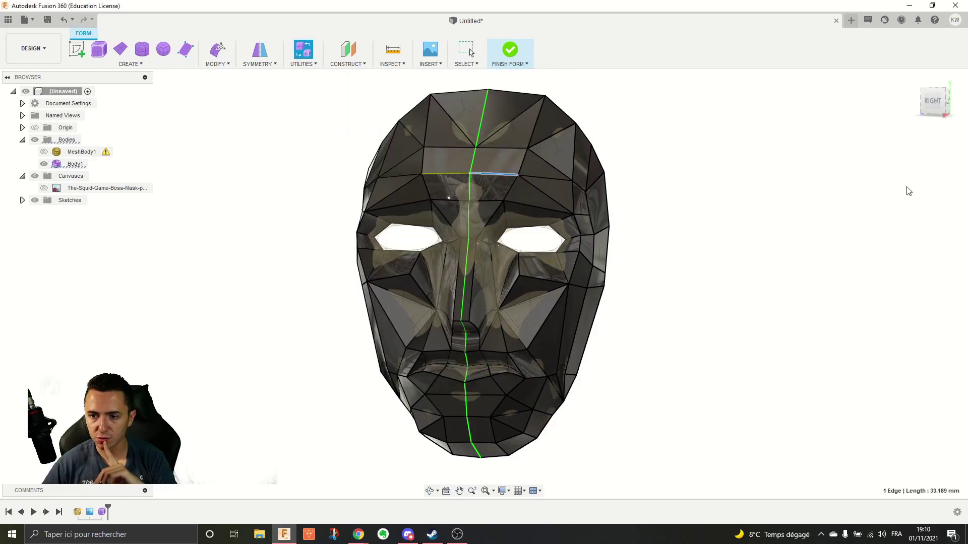
middle_drag(624, 231, 647, 208)
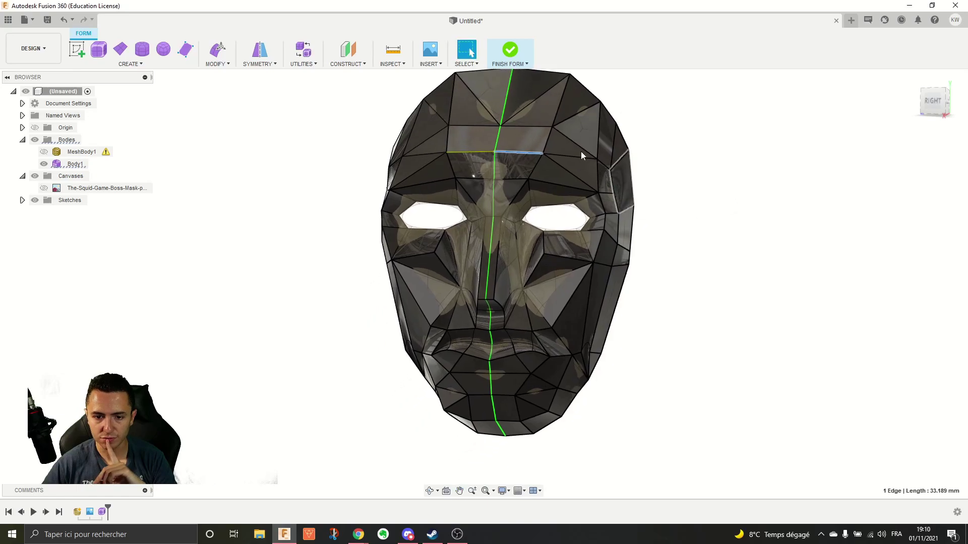
Step: Finish the form and examine the converted body for remaining curved areas around the nose and mouth
click(509, 50)
scroll(635, 237, up, 3)
shift+middle_drag(585, 327, 603, 312)
scroll(361, 435, up, 3)
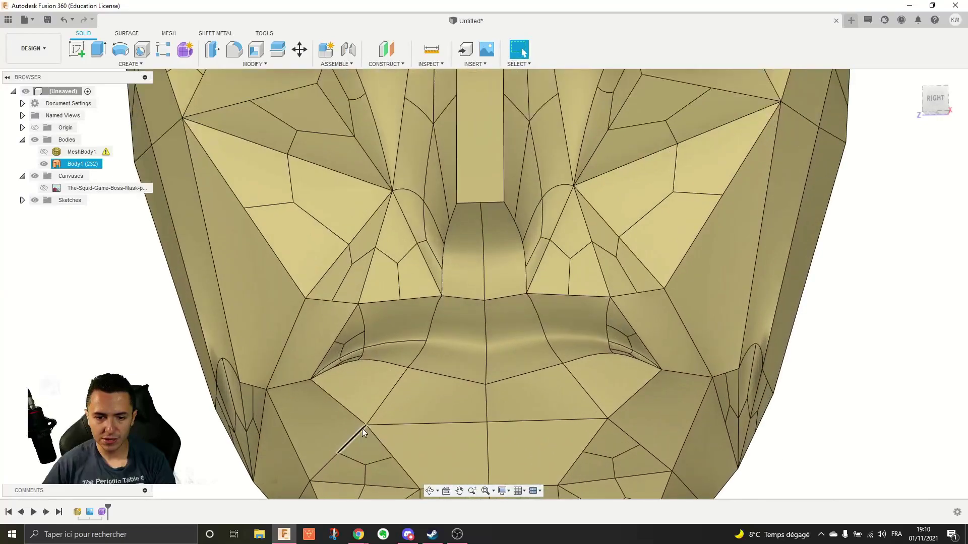
scroll(636, 343, down, 3)
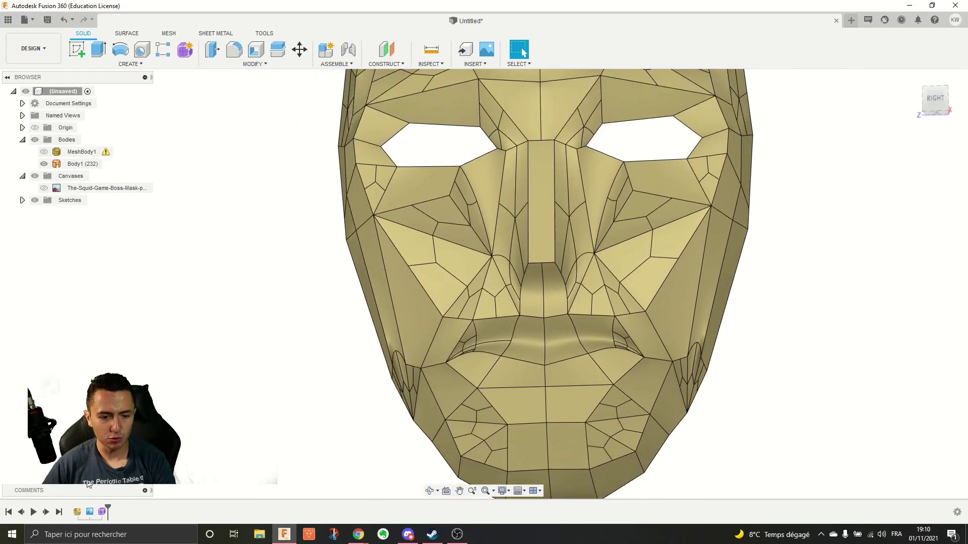
Step: Reopen the mask's form and select the curved upper-lip edges and the edges running up from them for creasing
double_click(102, 512)
scroll(615, 398, up, 5)
click(215, 64)
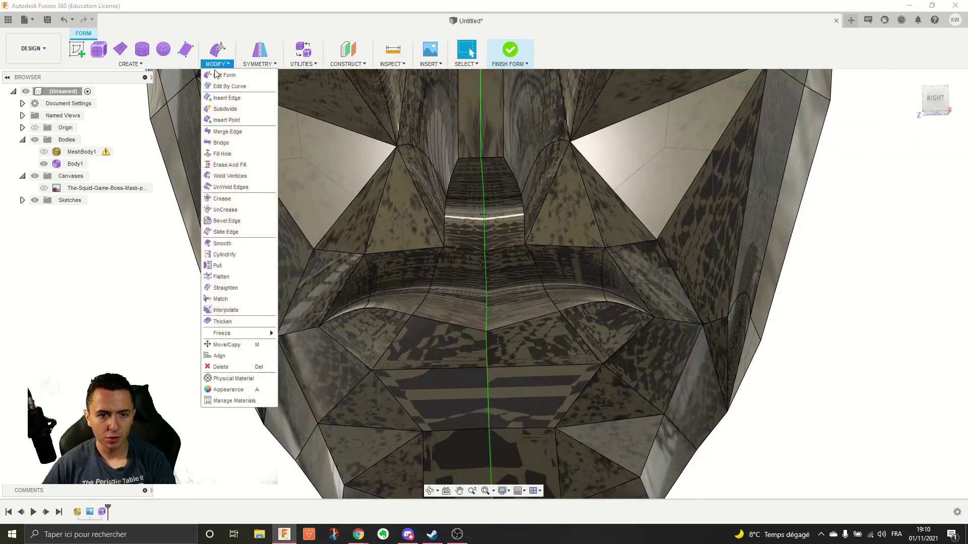
click(222, 199)
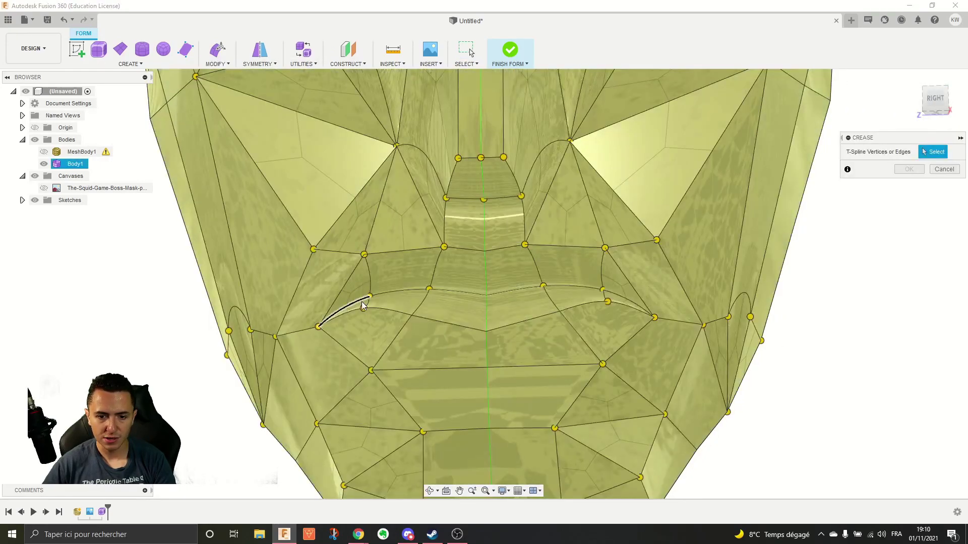
click(363, 304)
click(398, 290)
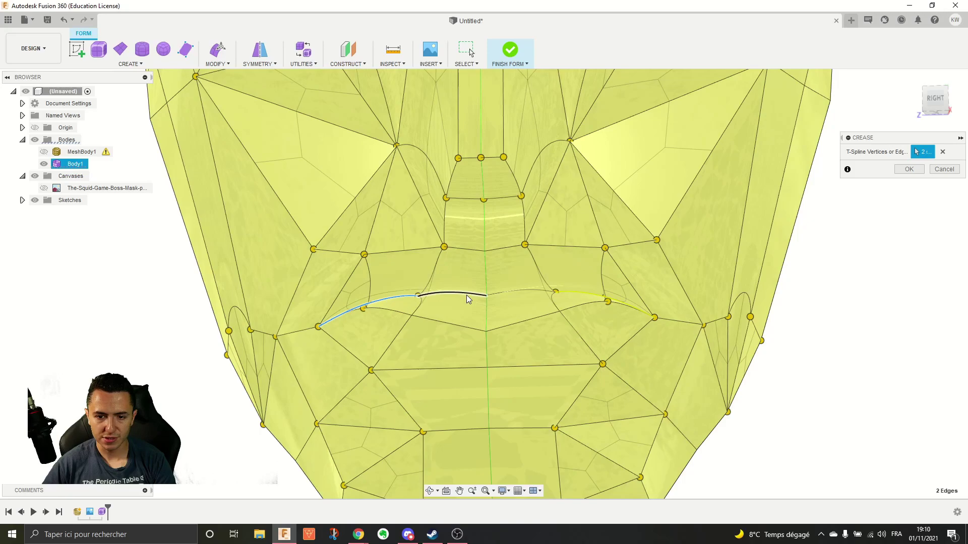
click(466, 295)
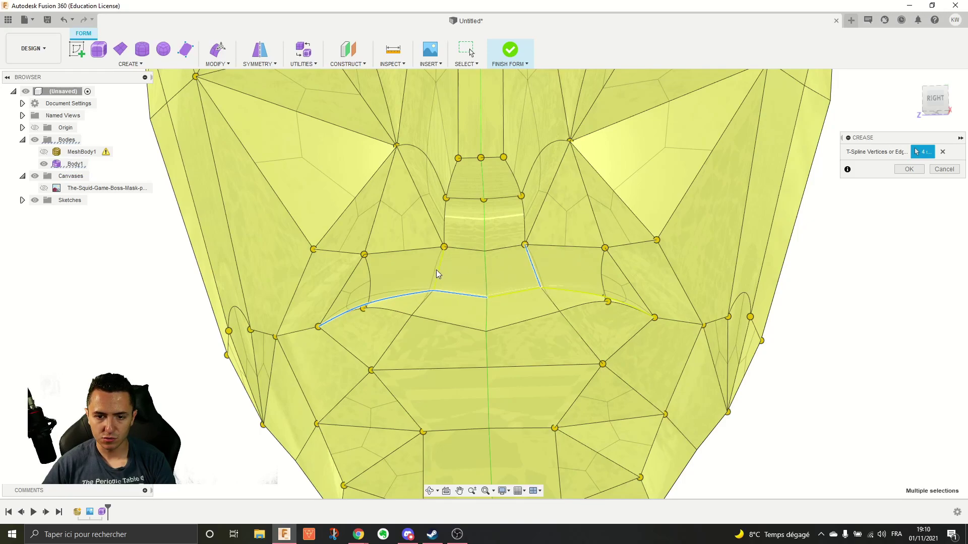
click(603, 275)
Step: Add the short jaw-side edge, the nostril edge and the edge running down from the eye to the crease selection
middle_drag(659, 307, 618, 257)
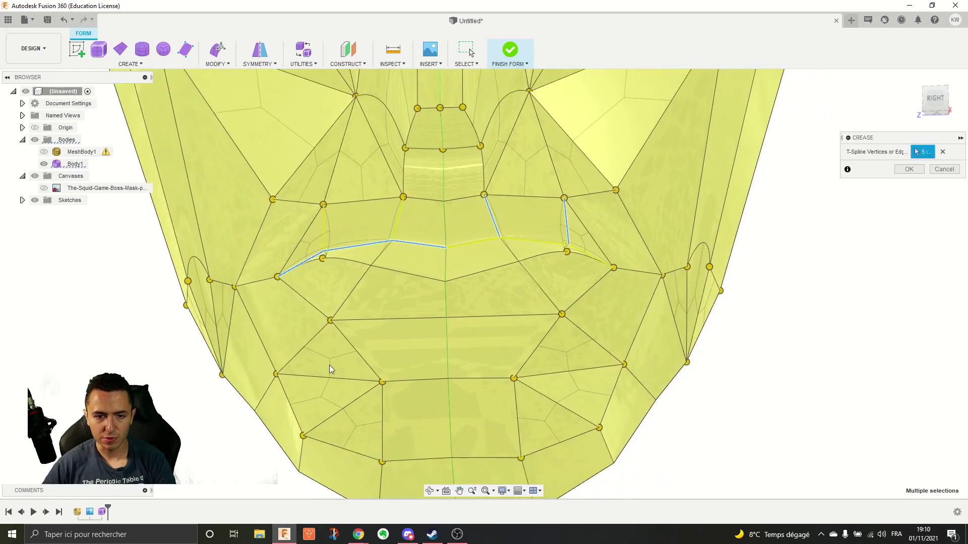
middle_drag(587, 365, 534, 375)
click(657, 261)
middle_drag(657, 242, 615, 414)
scroll(615, 413, down, 3)
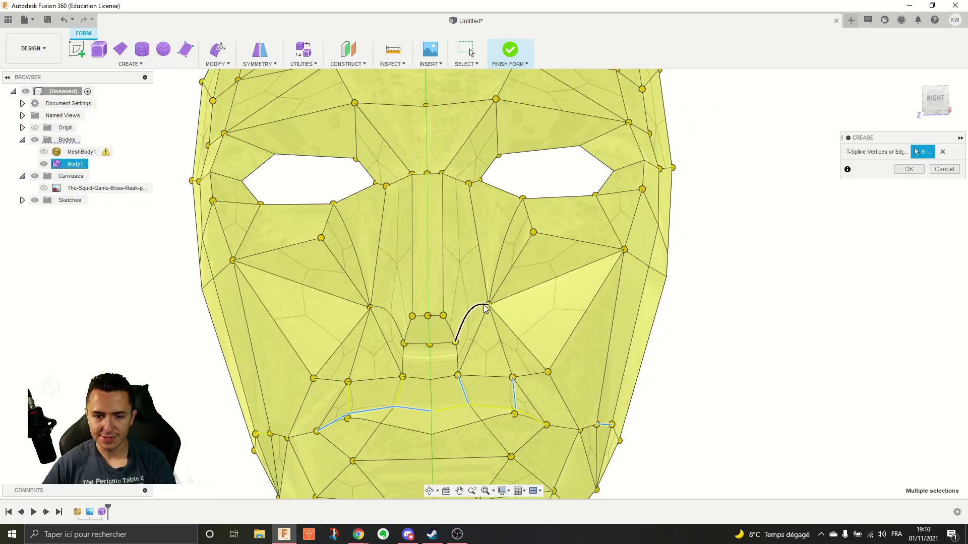
click(484, 308)
click(501, 262)
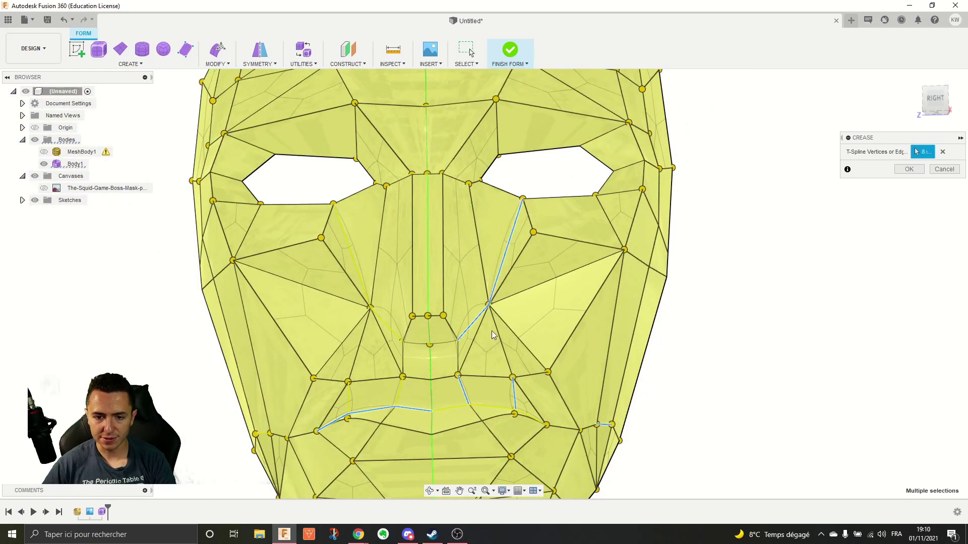
Step: Add the centre edge between the eyebrows to the selection and apply the crease
click(427, 126)
middle_drag(427, 126, 394, 332)
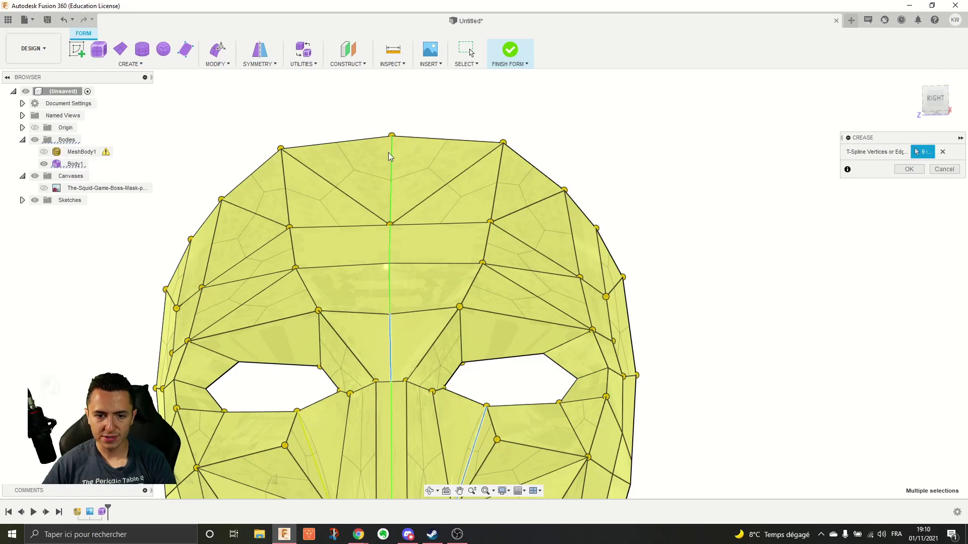
scroll(605, 368, down, 3)
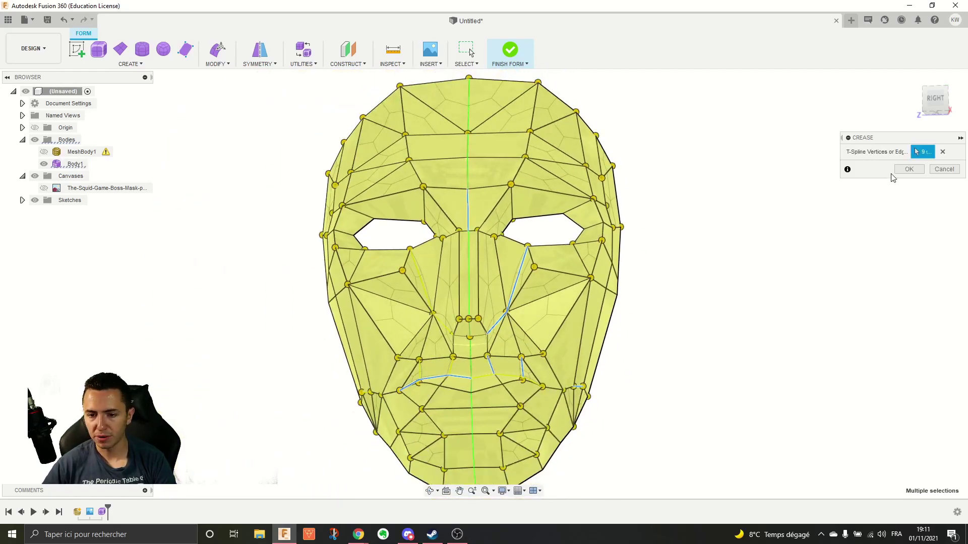
click(909, 169)
Step: Finish the form and check the facets of the converted mask body from the front and at an angle
middle_drag(509, 174, 515, 116)
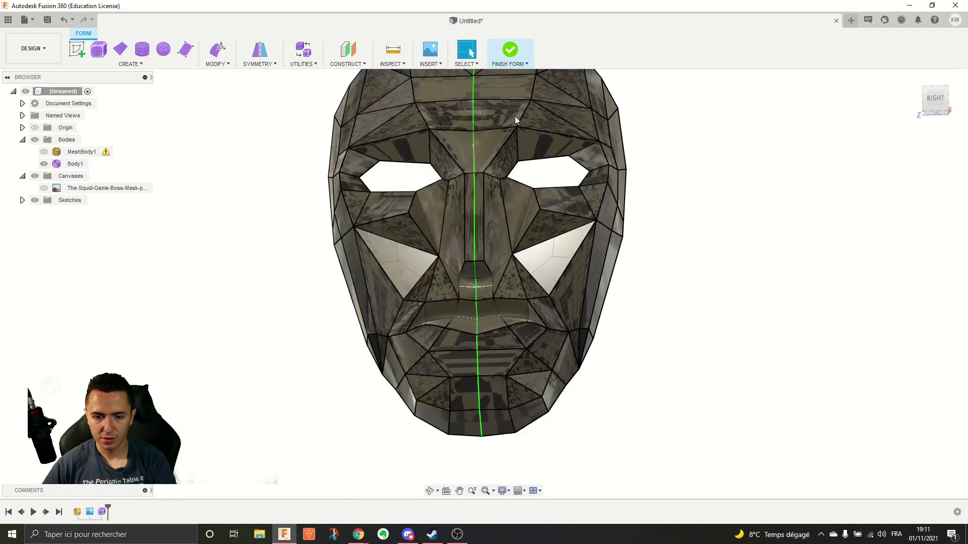
click(510, 50)
scroll(545, 285, up, 4)
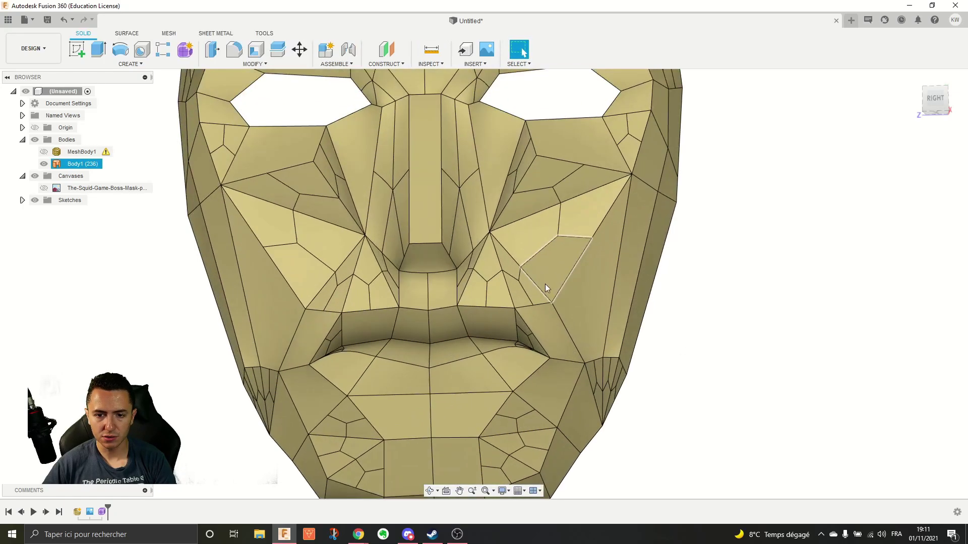
shift+middle_drag(589, 297, 559, 276)
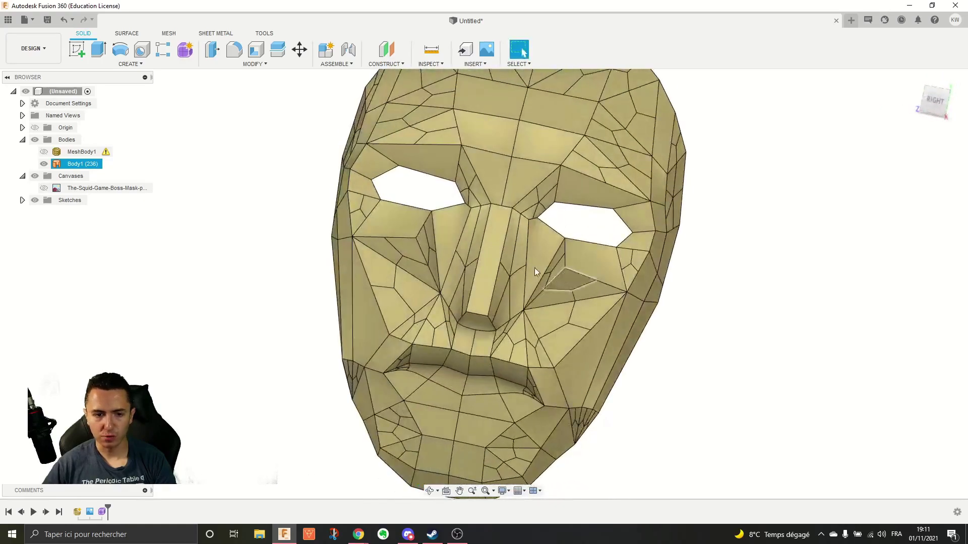
Step: Reverse the normals of the whole mask surface body and check its outer faces up close
click(259, 64)
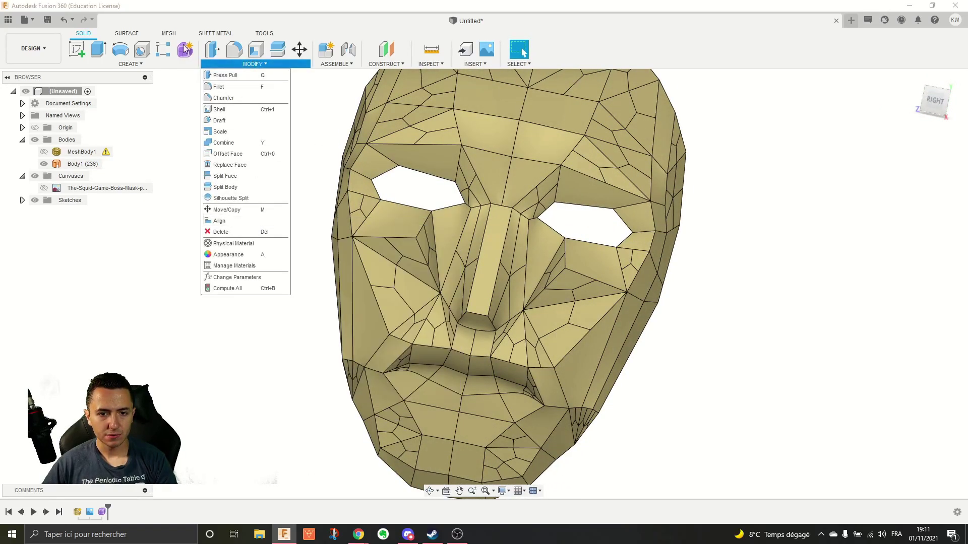
click(126, 34)
click(232, 64)
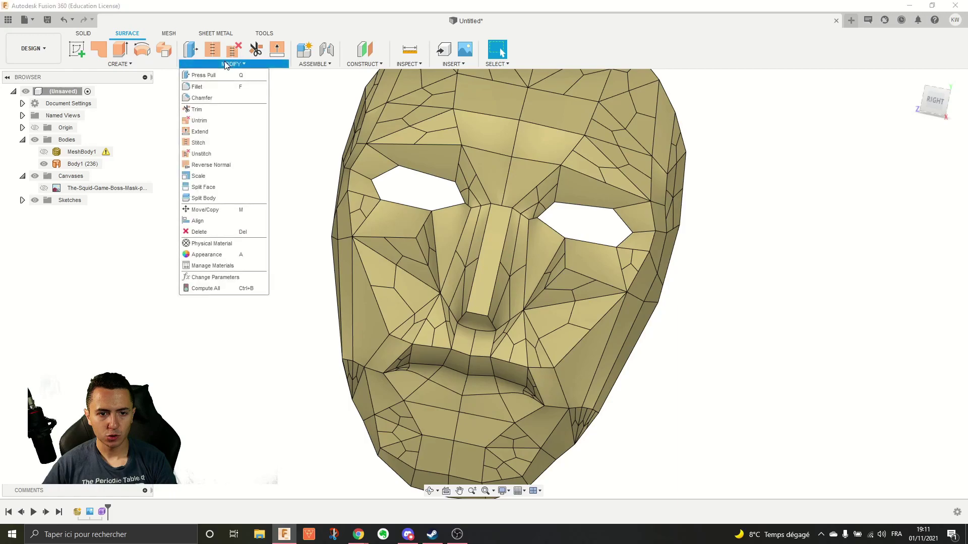
click(222, 165)
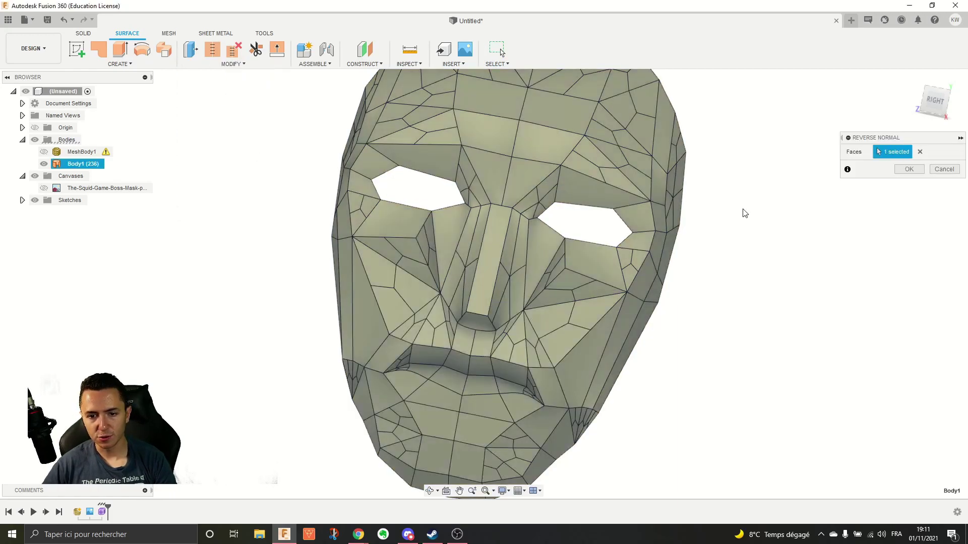
click(910, 169)
shift+middle_drag(818, 237, 696, 226)
click(501, 53)
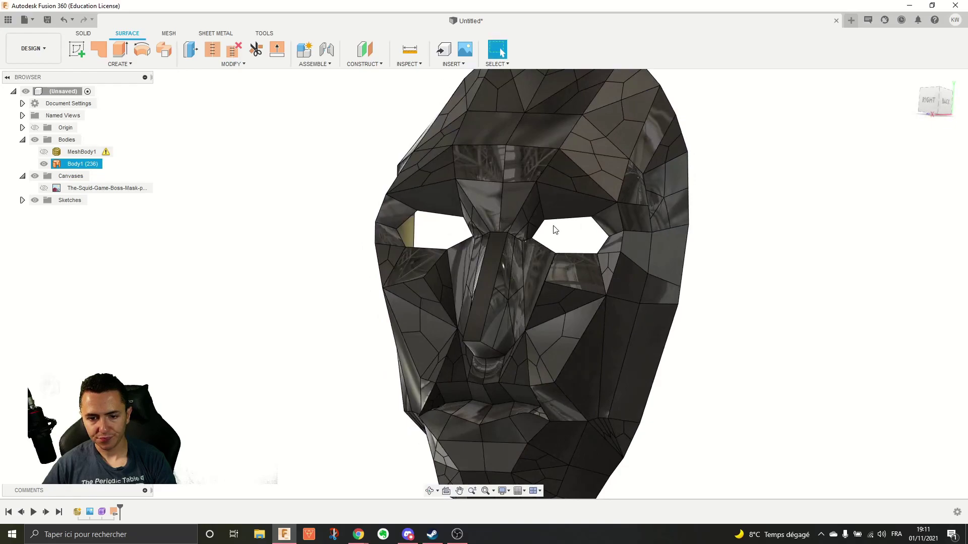
scroll(535, 359, up, 5)
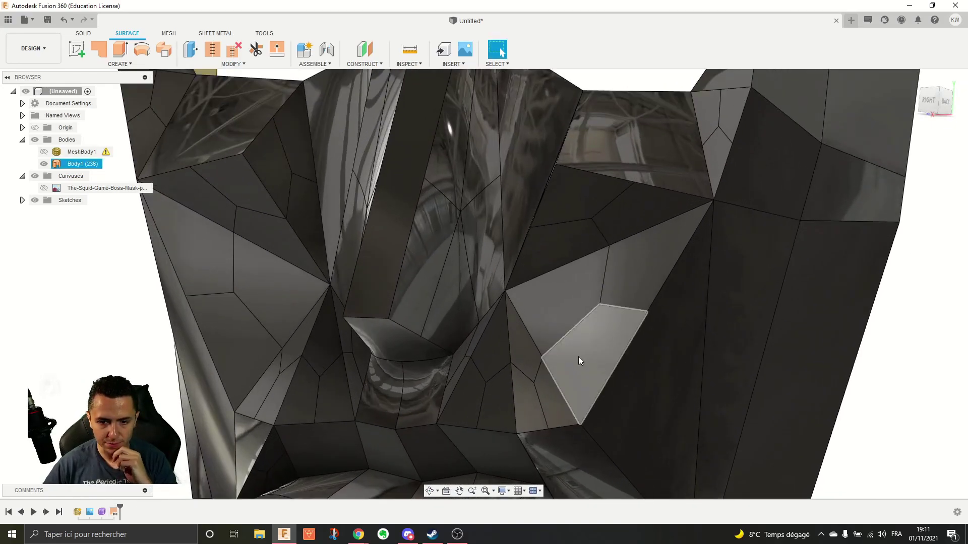
scroll(579, 356, down, 5)
Step: Reopen the form for editing and pull the nose's side face and the face under its tip outward together
right_click(101, 511)
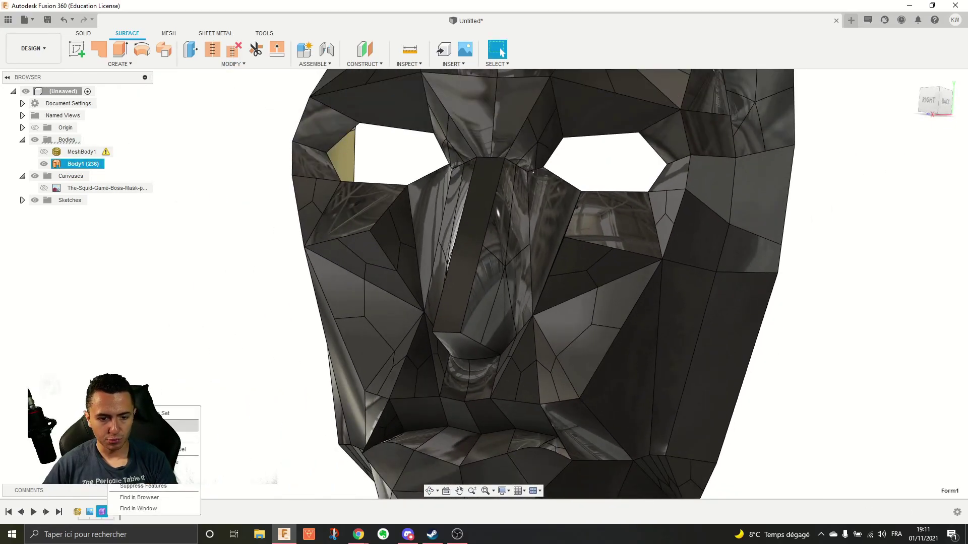
click(136, 426)
shift+middle_drag(338, 323, 383, 339)
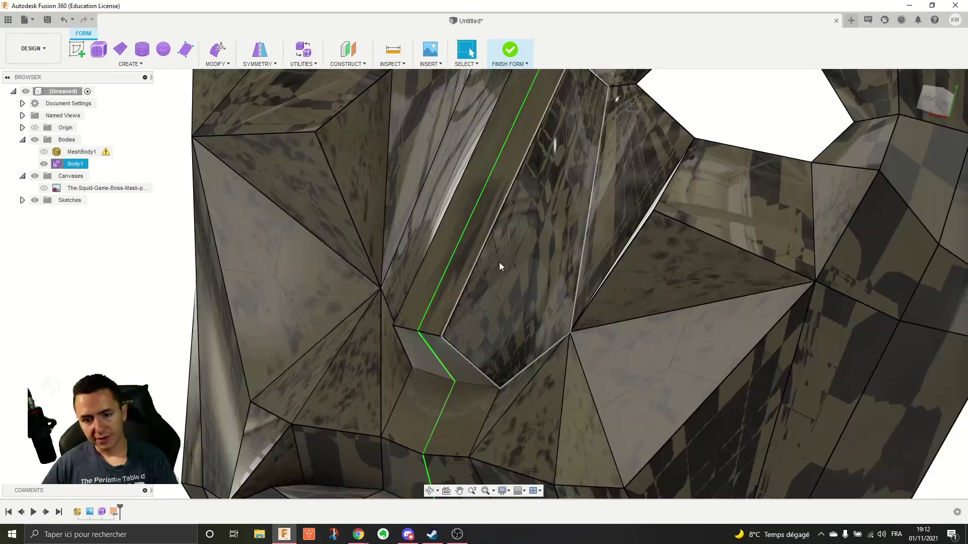
scroll(499, 266, down, 5)
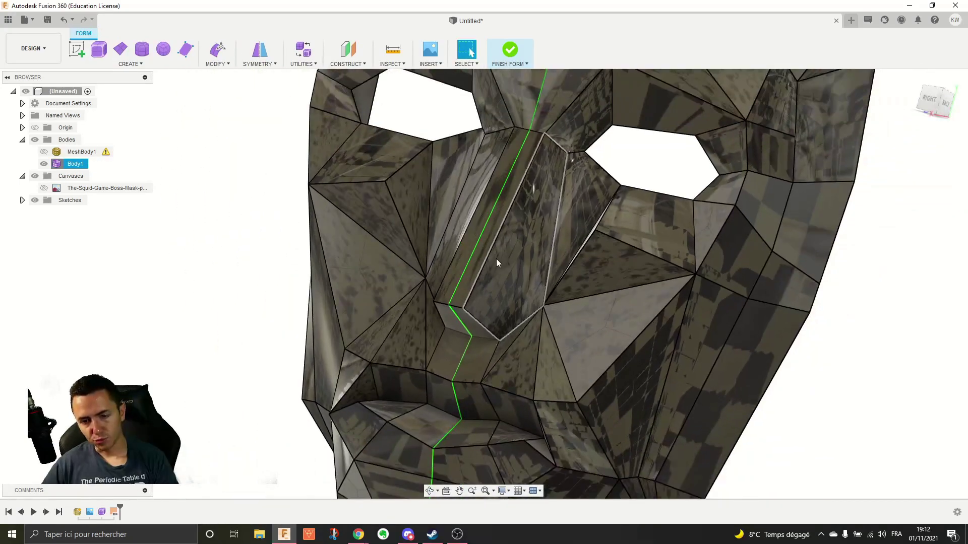
click(214, 53)
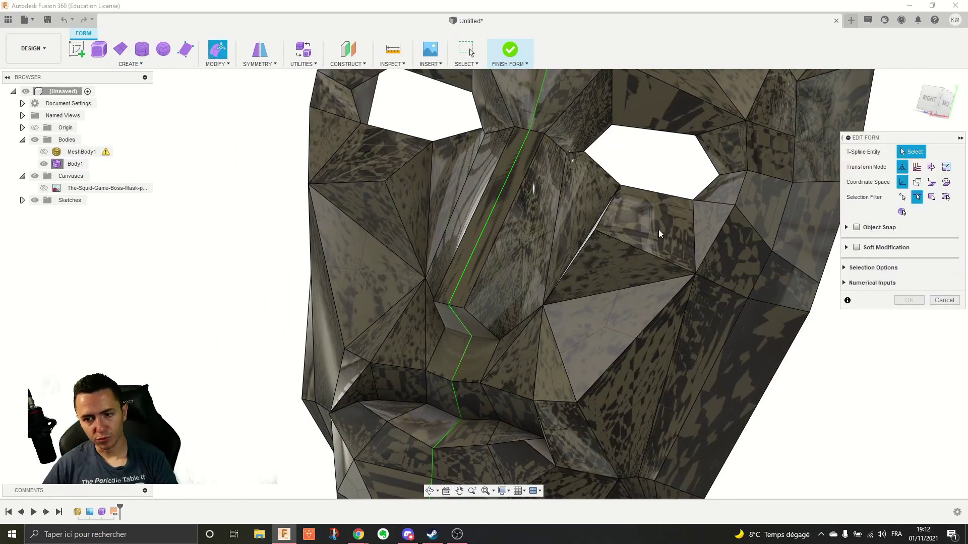
click(931, 197)
click(522, 266)
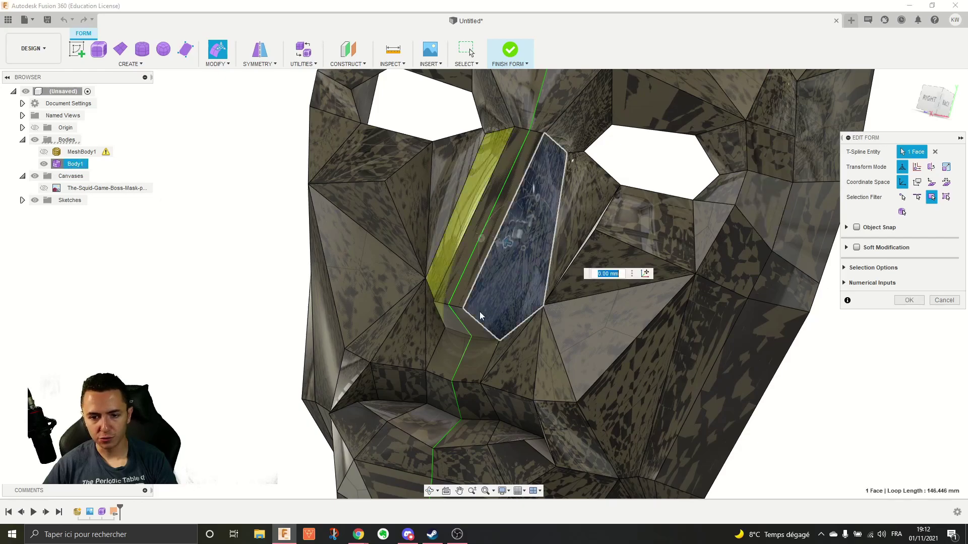
shift+click(472, 323)
shift+middle_drag(470, 292, 504, 297)
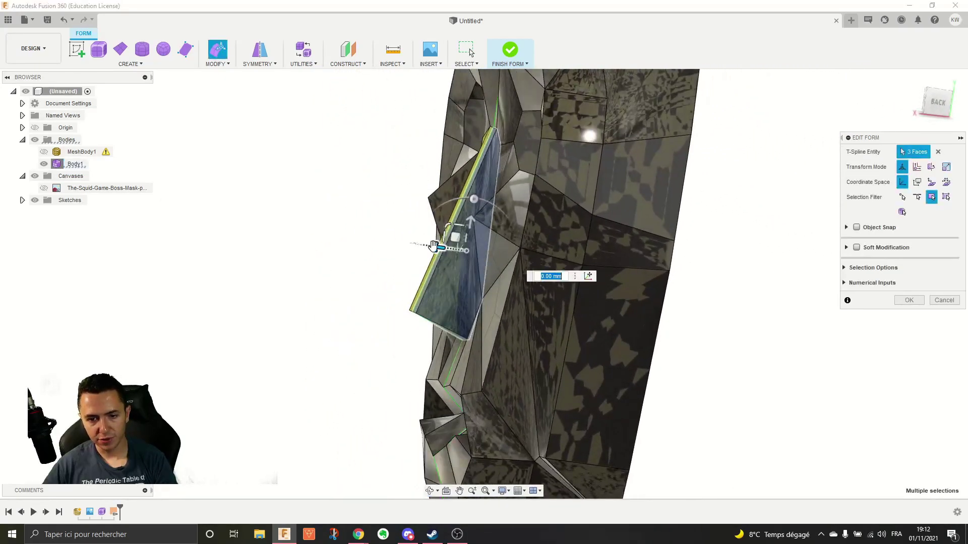
drag(435, 247, 393, 239)
Step: Pull the centre-line vertex above the eyebrows outward by about 7.2 mm and adjust its position
shift+middle_drag(395, 237, 524, 309)
scroll(525, 309, up, 10)
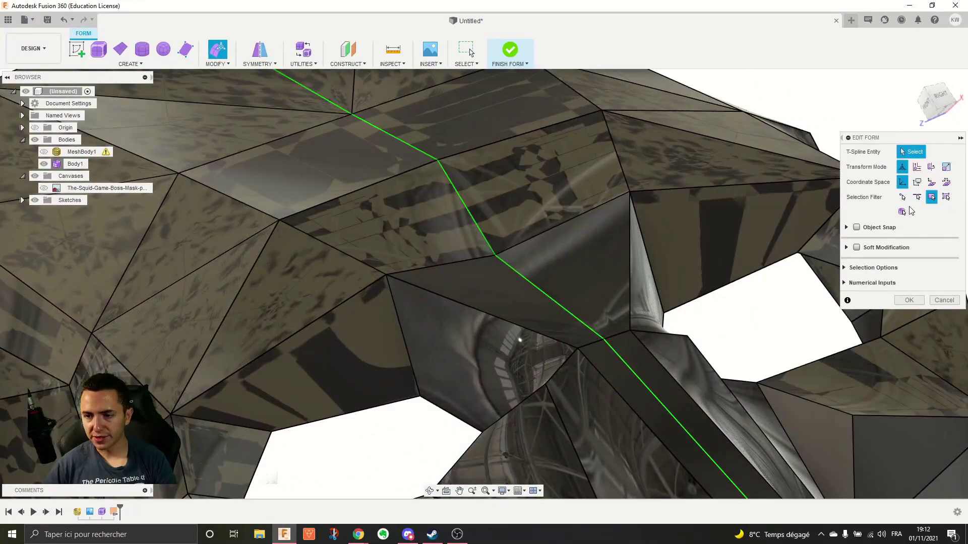
click(903, 197)
shift+middle_drag(498, 259, 499, 209)
click(495, 254)
drag(504, 205, 506, 178)
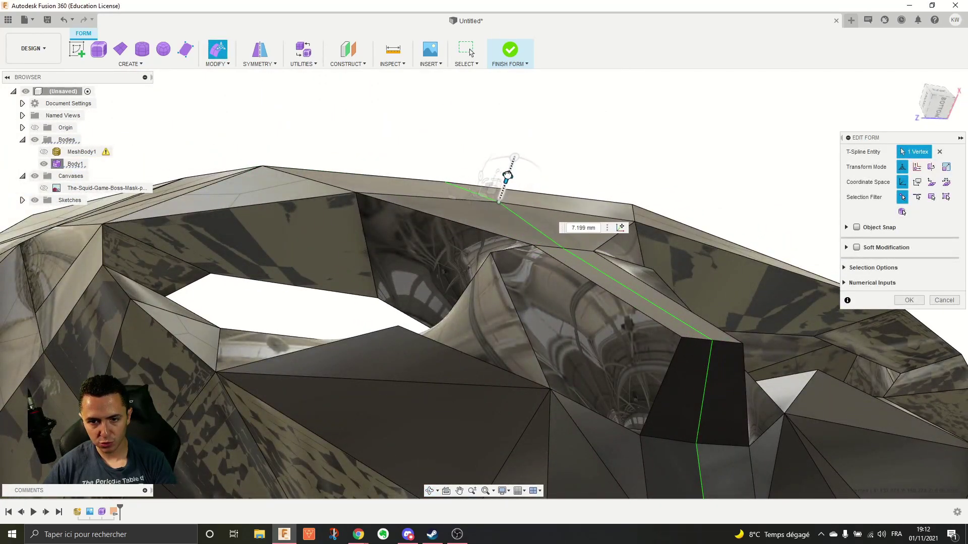
shift+middle_drag(507, 174, 502, 299)
drag(504, 292, 523, 272)
shift+middle_drag(523, 272, 547, 309)
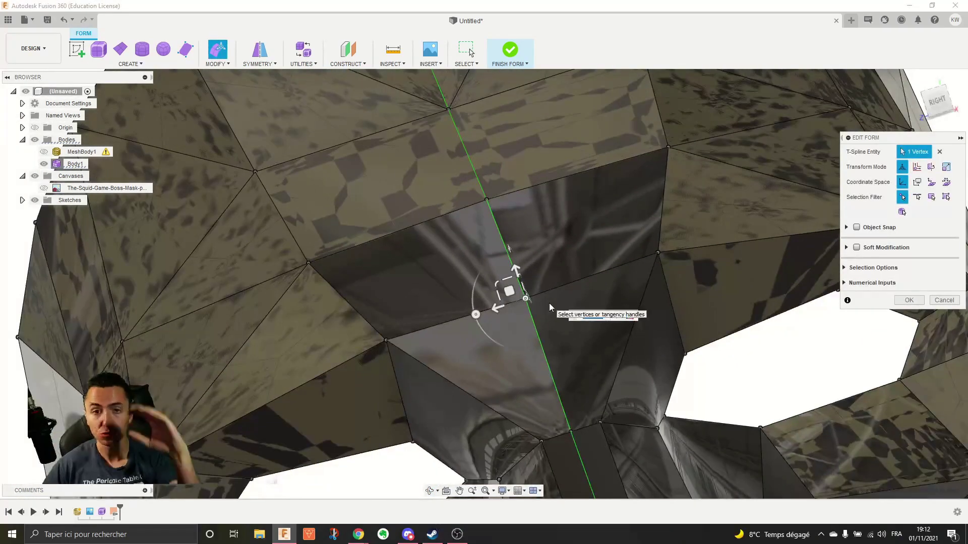
Step: Pull the next centre-line vertex up the forehead outward and apply the edits with the mask seen straight from the front
shift+middle_drag(552, 299, 454, 174)
scroll(453, 174, up, 2)
click(514, 217)
shift+middle_drag(516, 217, 554, 204)
drag(560, 210, 612, 202)
shift+middle_drag(612, 202, 655, 249)
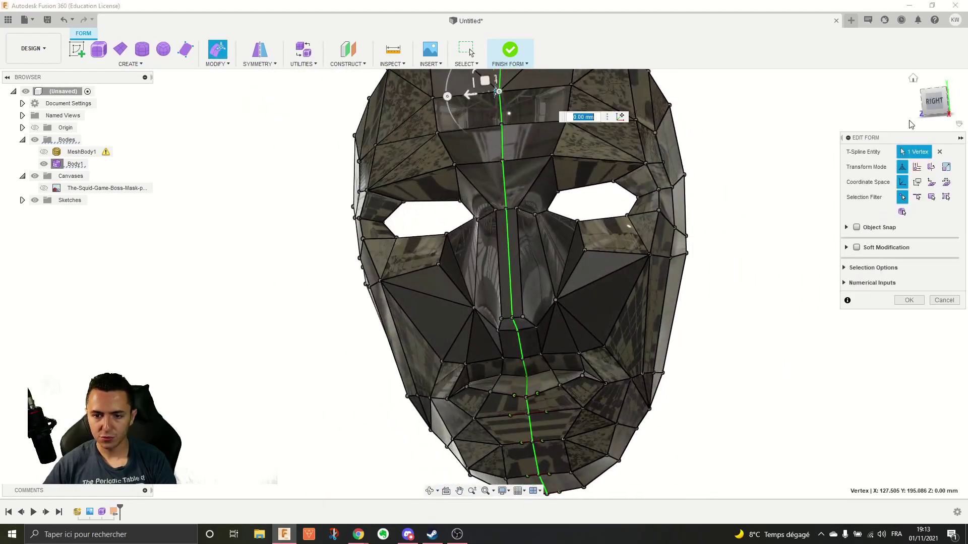
click(933, 103)
key(Return)
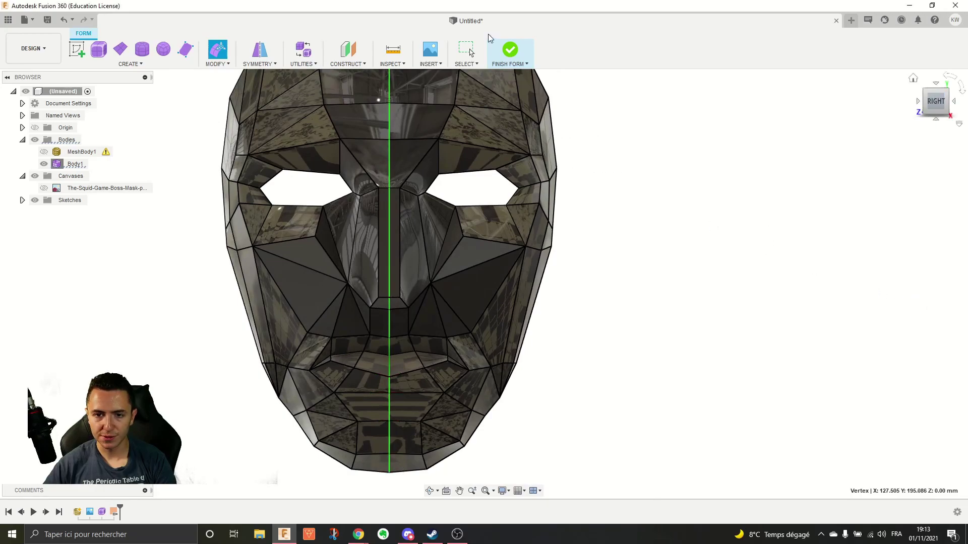
Step: Finish the form and check the converted body's facets from the front and around the eye opening
click(514, 51)
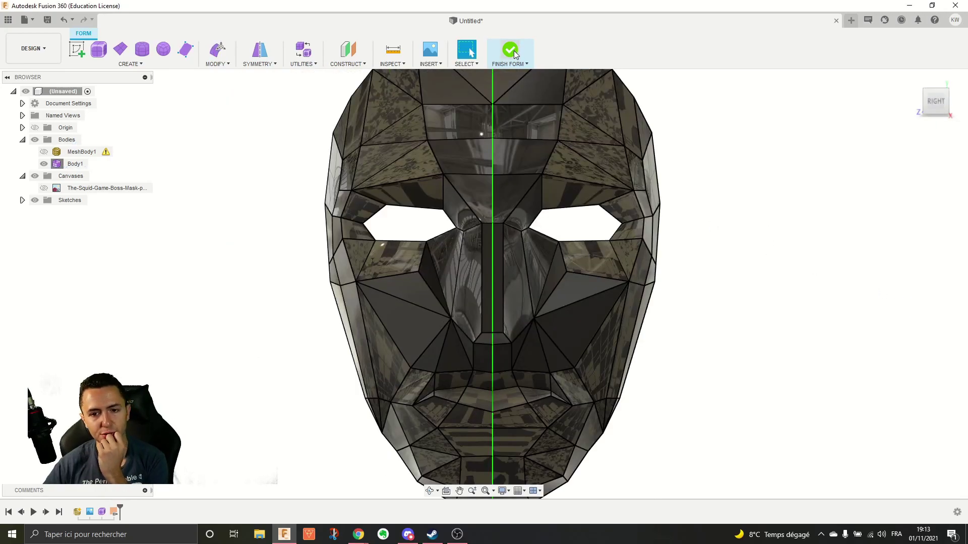
scroll(692, 320, up, 3)
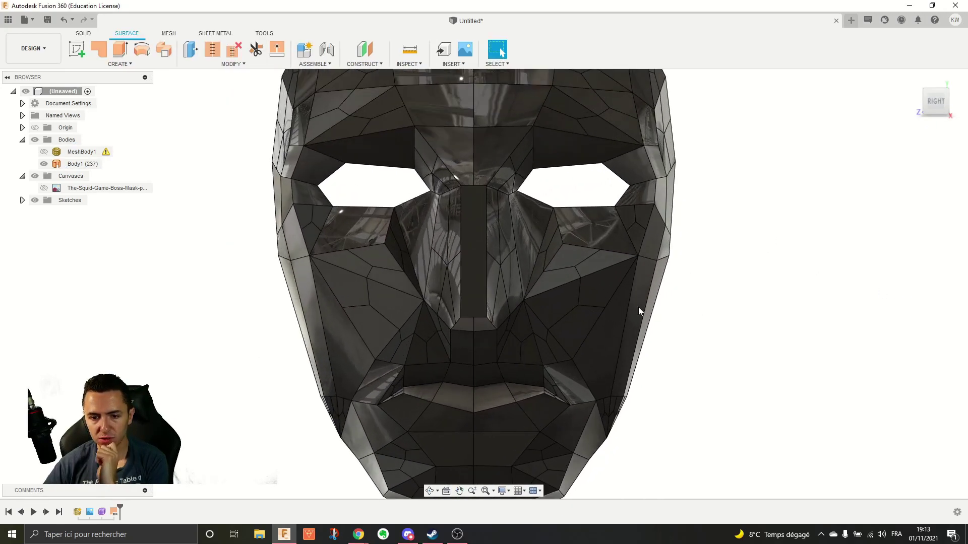
scroll(765, 337, down, 5)
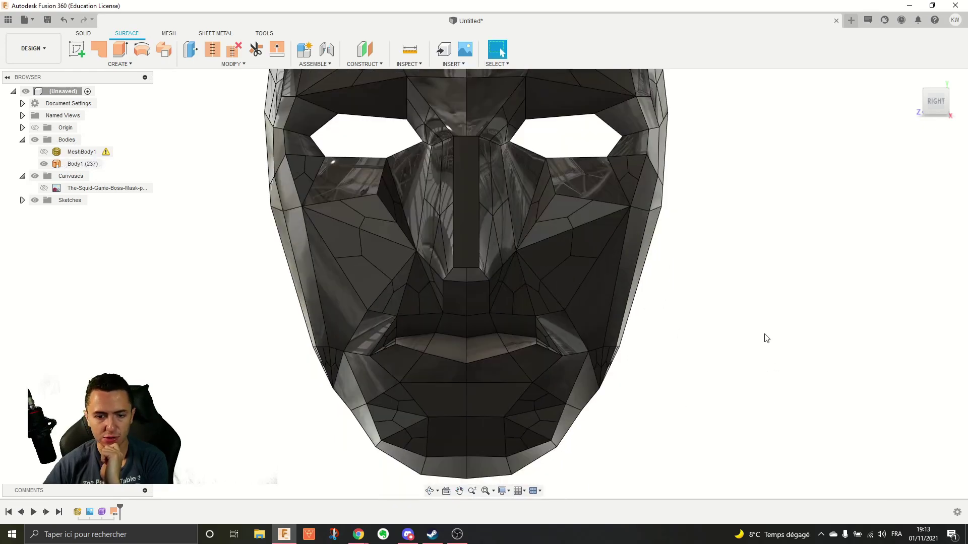
shift+middle_drag(749, 326, 239, 93)
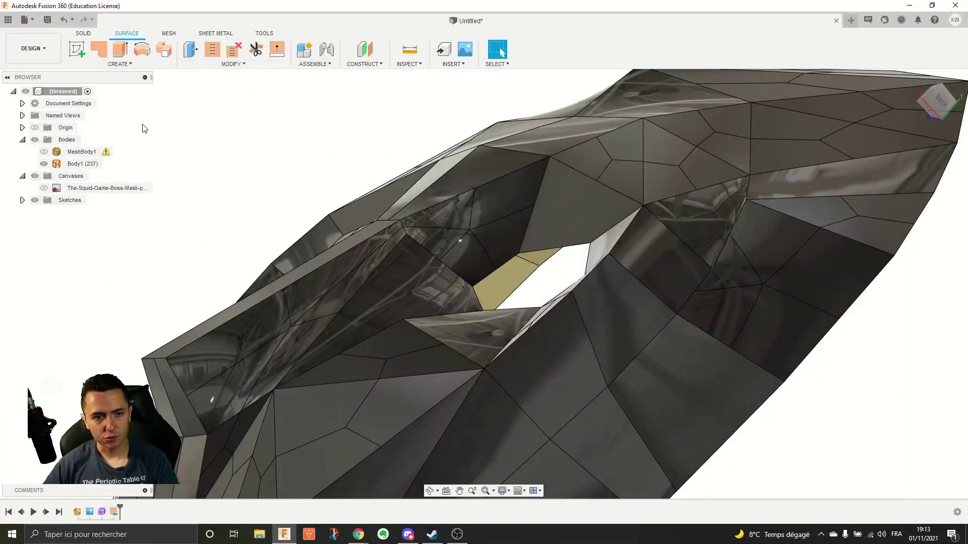
Step: Reopen the form for editing and push the chain of edges beside the eye's outer corner backward
double_click(115, 512)
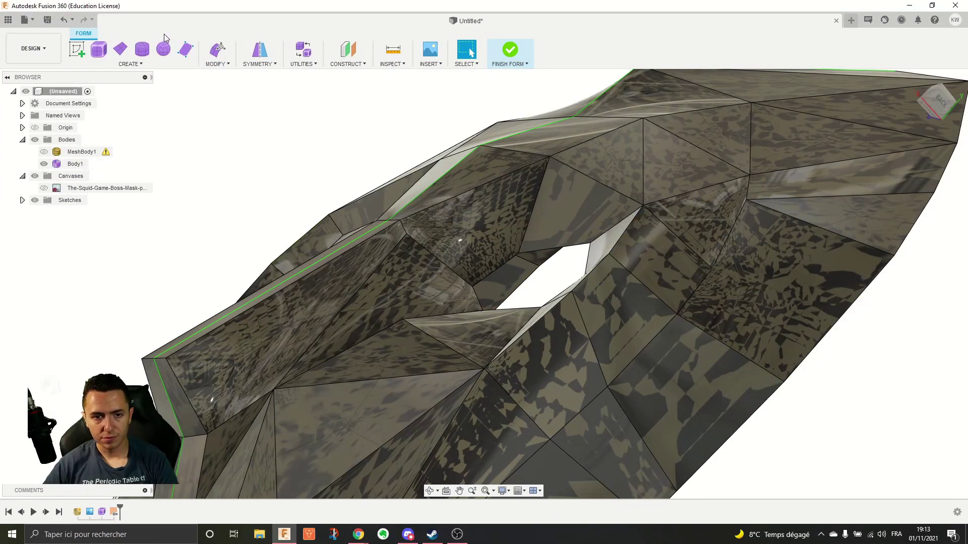
click(219, 50)
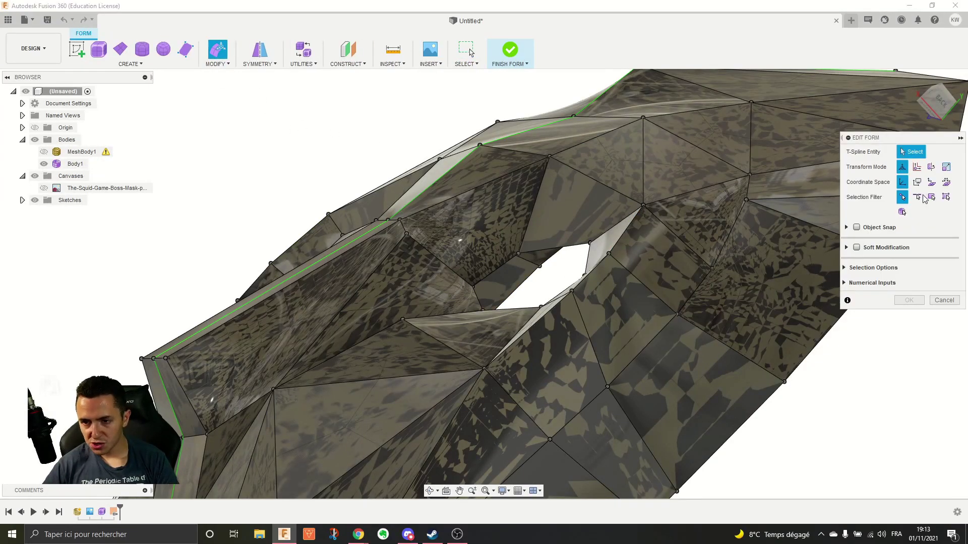
click(625, 235)
drag(626, 235, 568, 294)
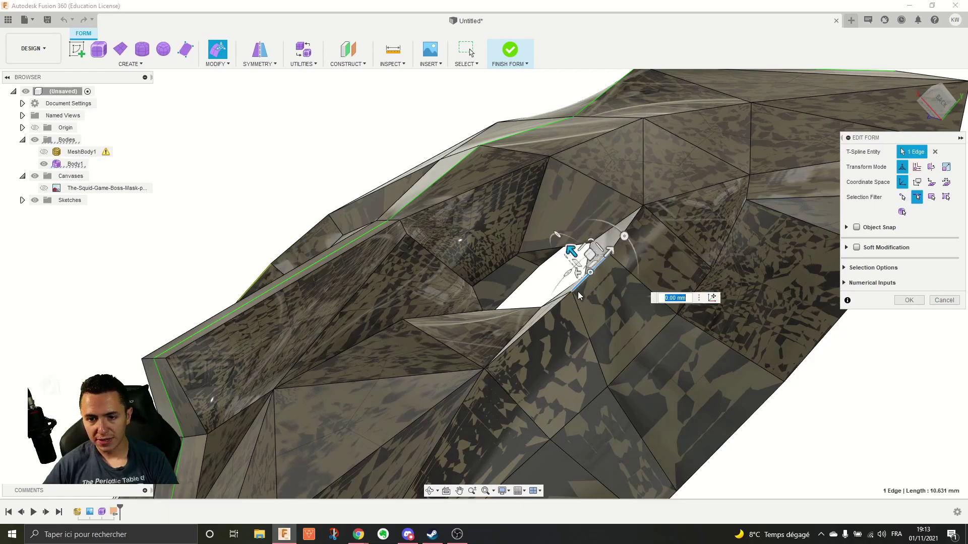
shift+click(567, 297)
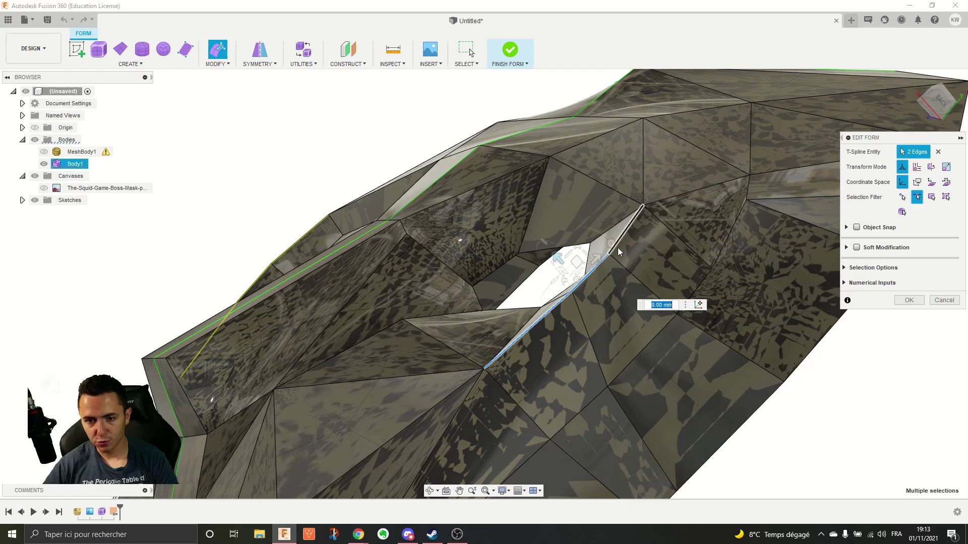
drag(563, 257, 582, 281)
Step: Select only the two vertices of the short edge beside the eye's outer corner and push them further back
scroll(510, 191, down, 2)
shift+middle_drag(510, 192, 857, 230)
click(902, 197)
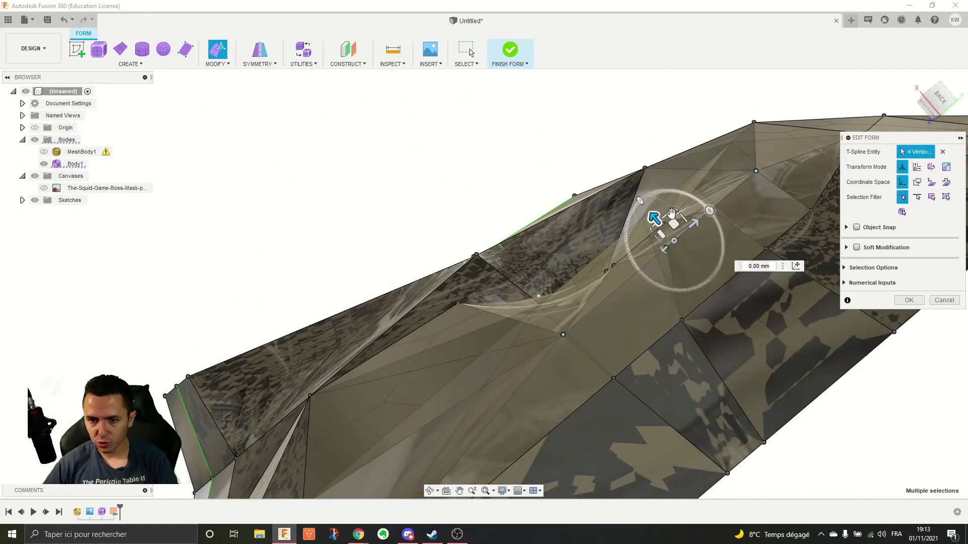
click(724, 192)
click(710, 211)
ctrl+click(666, 247)
drag(665, 209, 681, 227)
shift+middle_drag(678, 230, 537, 293)
scroll(479, 303, down, 3)
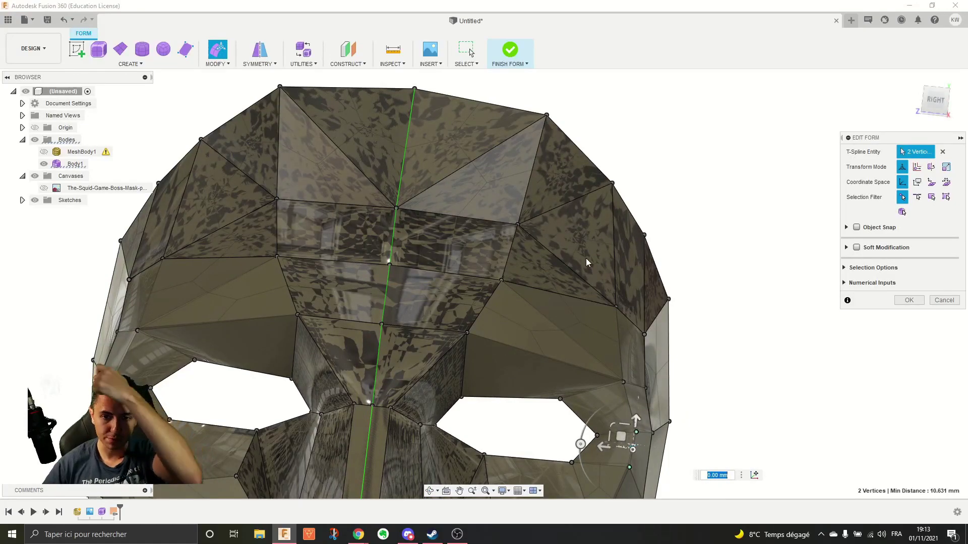
Step: Check the reshaped temple from the front and side, apply the vertex edits and finish the form
scroll(594, 285, up, 2)
middle_drag(596, 290, 564, 202)
scroll(565, 201, down, 5)
middle_drag(569, 261, 622, 172)
shift+middle_drag(604, 213, 542, 201)
click(909, 300)
scroll(648, 212, up, 3)
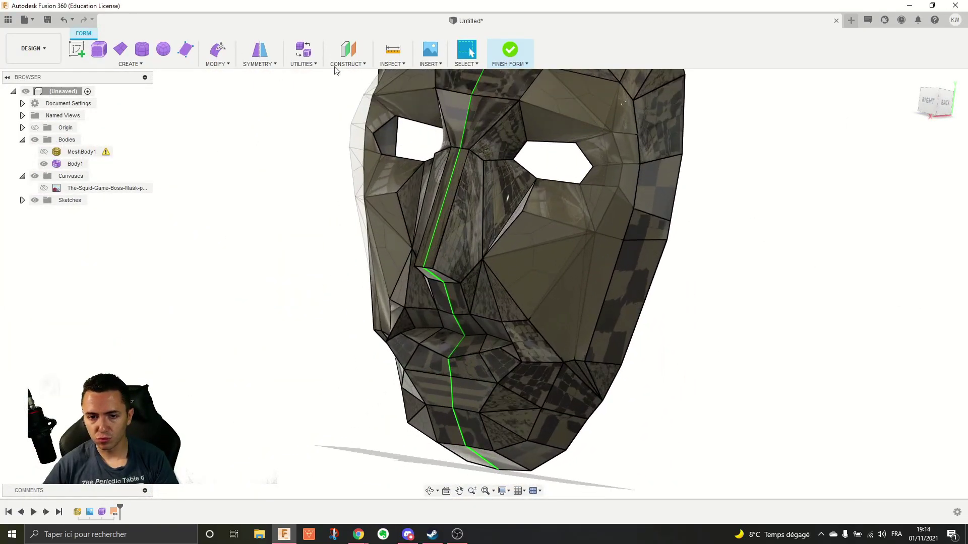
click(510, 49)
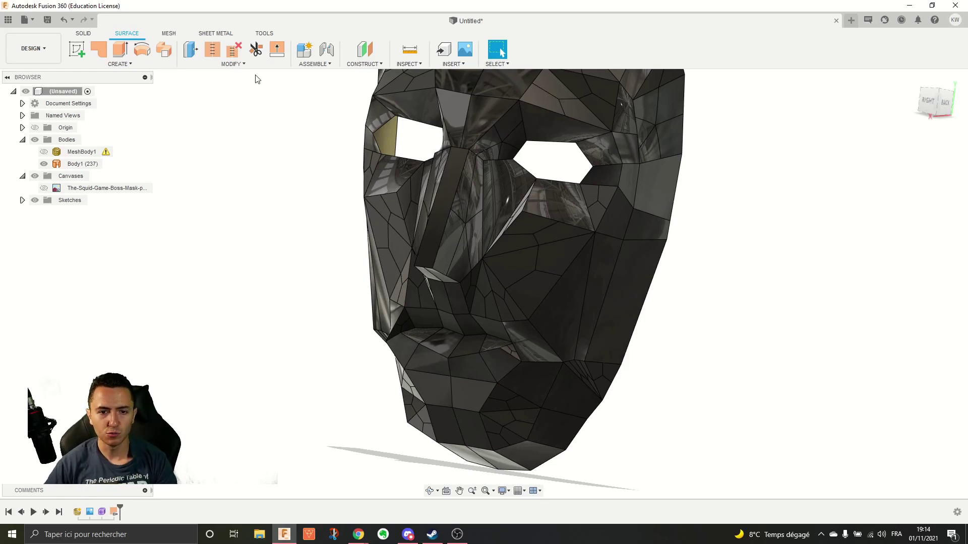
Step: Apply the lighter grey appearance already in the design to the whole mask body
click(233, 65)
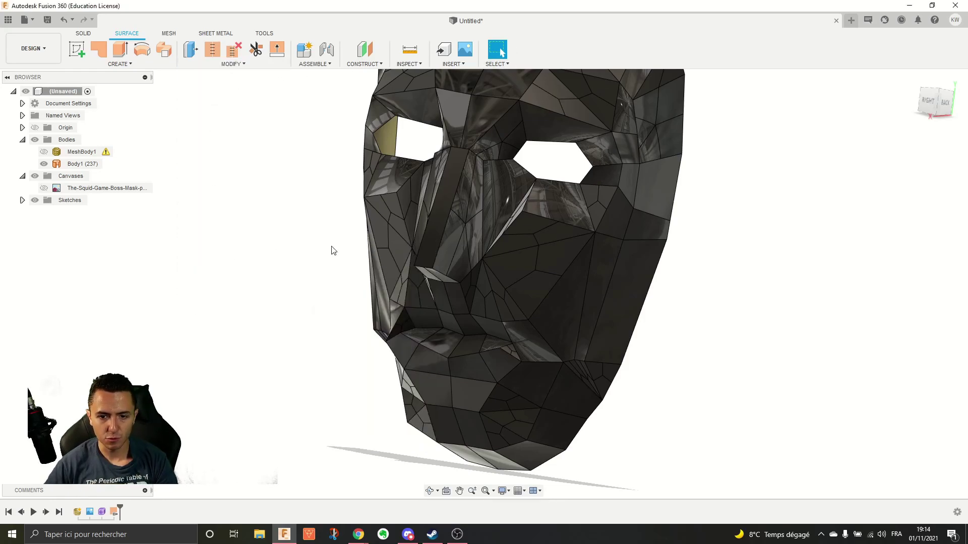
key(a)
middle_drag(708, 200, 732, 242)
drag(781, 222, 649, 218)
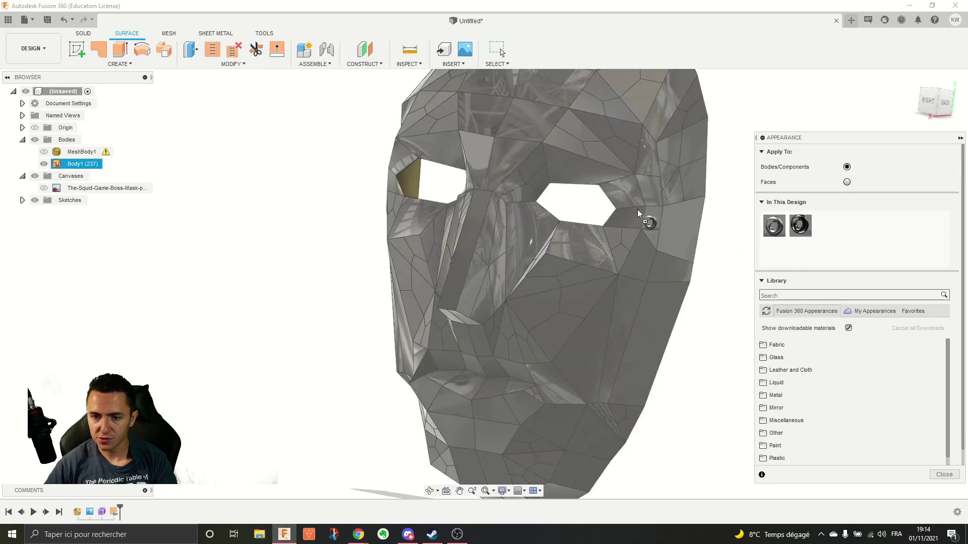
click(944, 474)
Step: Compare the mask with the reference photo in Chrome and return to Fusion 360
mouse_move(509, 288)
shift+middle_down()
mouse_move(504, 310)
mouse_move(503, 271)
mouse_move(484, 270)
mouse_move(520, 266)
mouse_move(478, 265)
mouse_move(517, 264)
mouse_move(521, 288)
shift+middle_up()
scroll(522, 289, down, 3)
scroll(398, 342, up, 3)
click(349, 446)
click(282, 533)
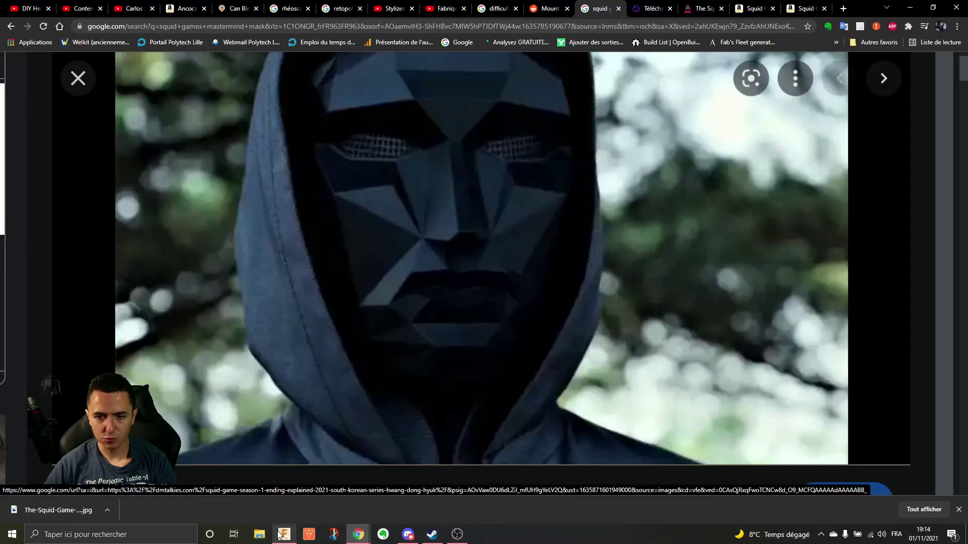
click(283, 535)
Step: Examine the four-sided face beside the mouth corner up close from below for curvature
shift+middle_drag(504, 262, 501, 52)
scroll(570, 266, up, 3)
click(557, 303)
mouse_move(558, 302)
shift+middle_down()
mouse_move(528, 401)
mouse_move(568, 147)
mouse_move(682, 300)
mouse_move(804, 372)
mouse_move(765, 341)
mouse_move(772, 315)
mouse_move(553, 314)
shift+middle_up()
key(Escape)
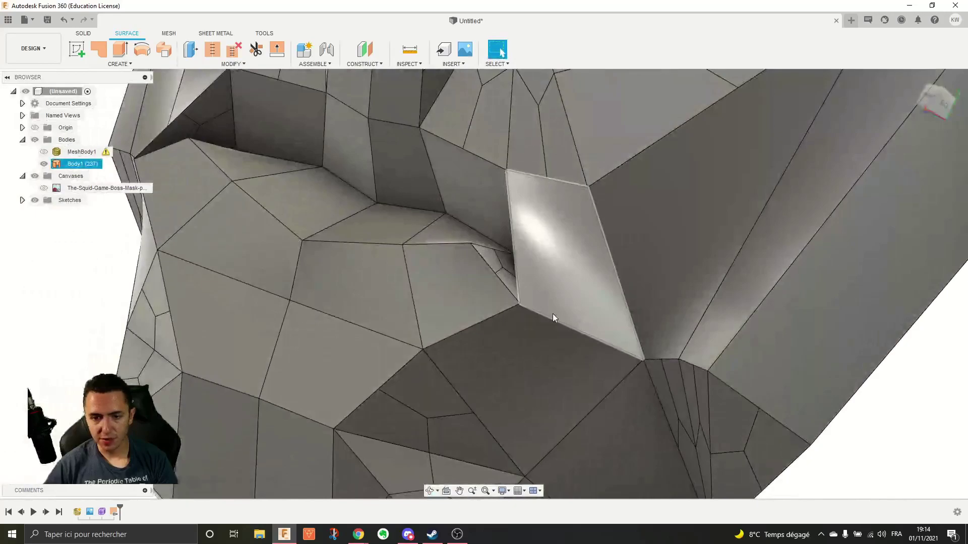
click(535, 159)
shift+middle_drag(536, 159, 529, 257)
click(533, 297)
key(Escape)
click(529, 256)
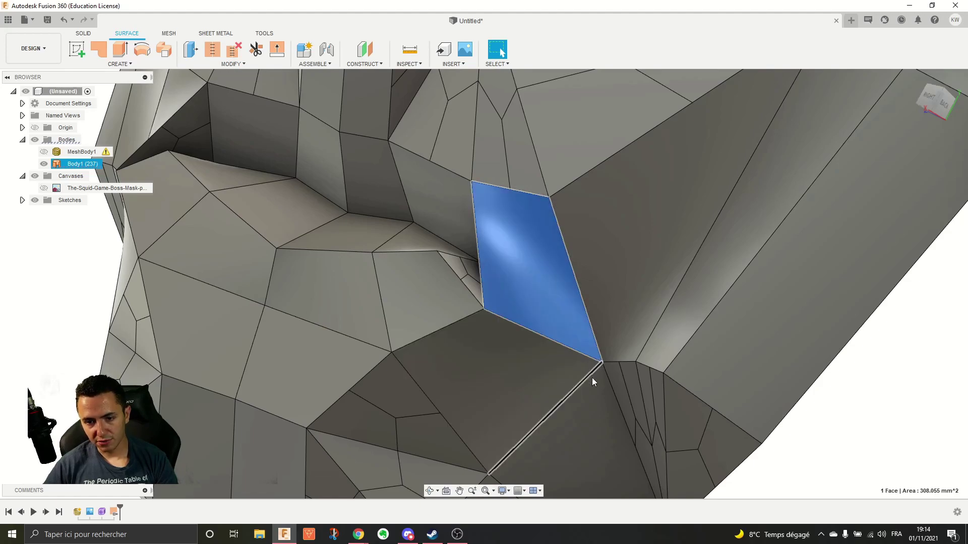
Step: Examine the mouth-corner face and its bordering edges from the front of the mask
scroll(516, 327, down, 4)
shift+middle_drag(516, 325, 637, 313)
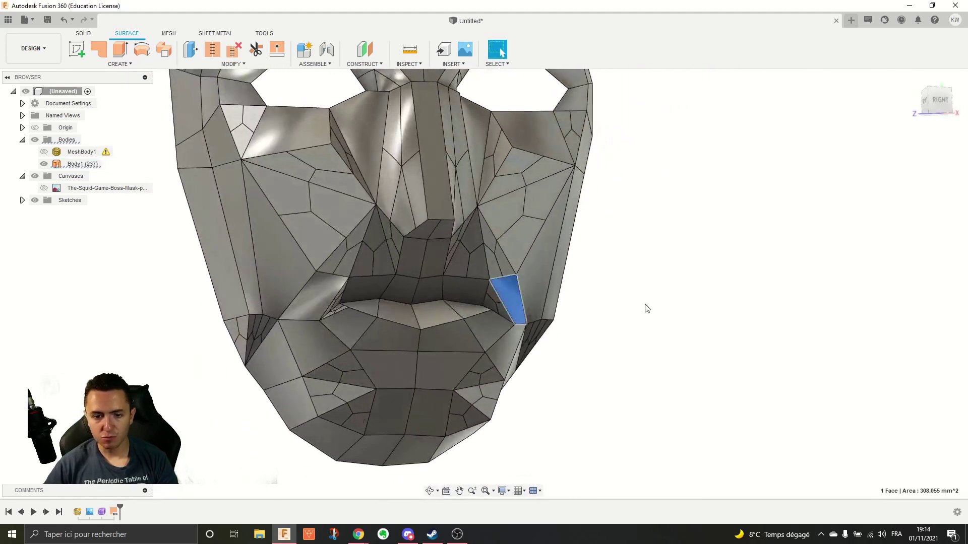
key(Escape)
scroll(605, 301, up, 5)
shift+middle_drag(500, 298, 431, 300)
click(431, 300)
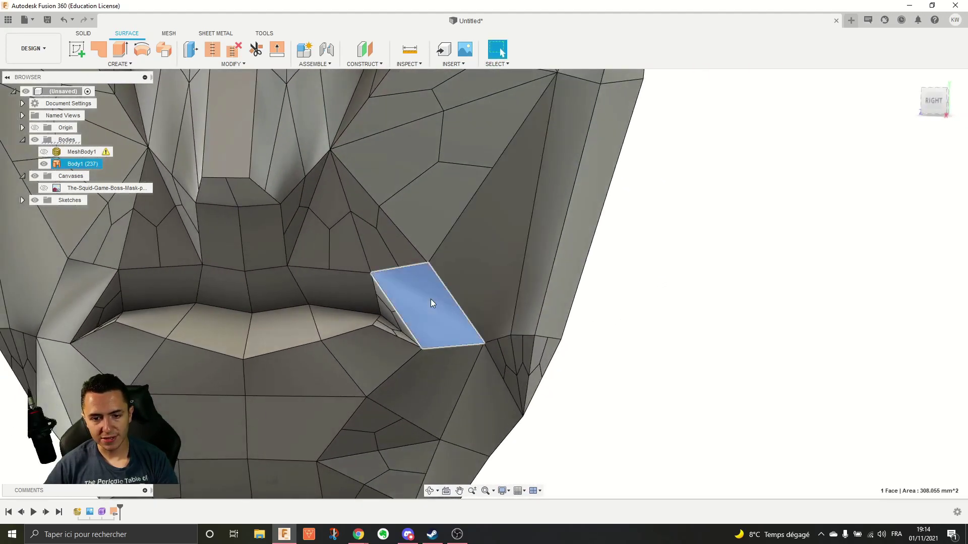
click(653, 298)
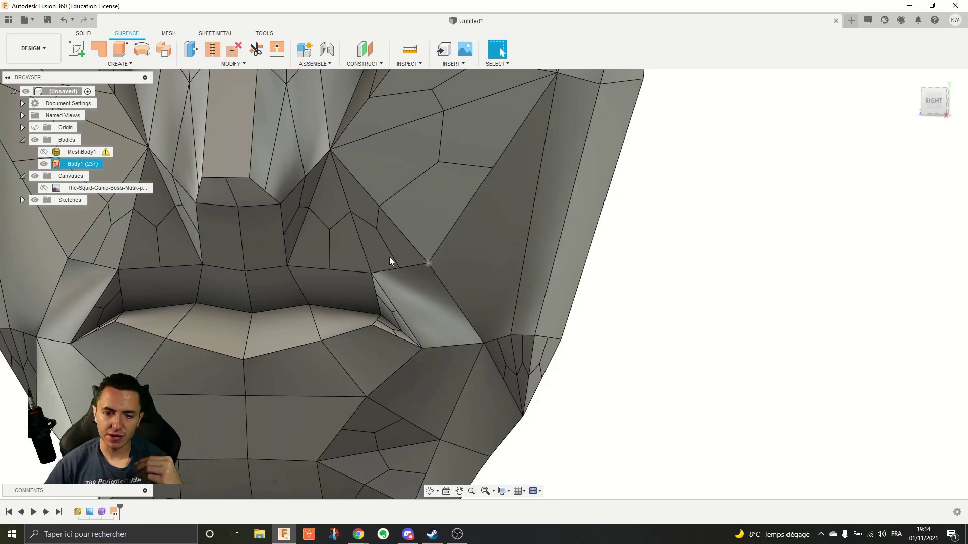
shift+middle_drag(415, 382, 436, 309)
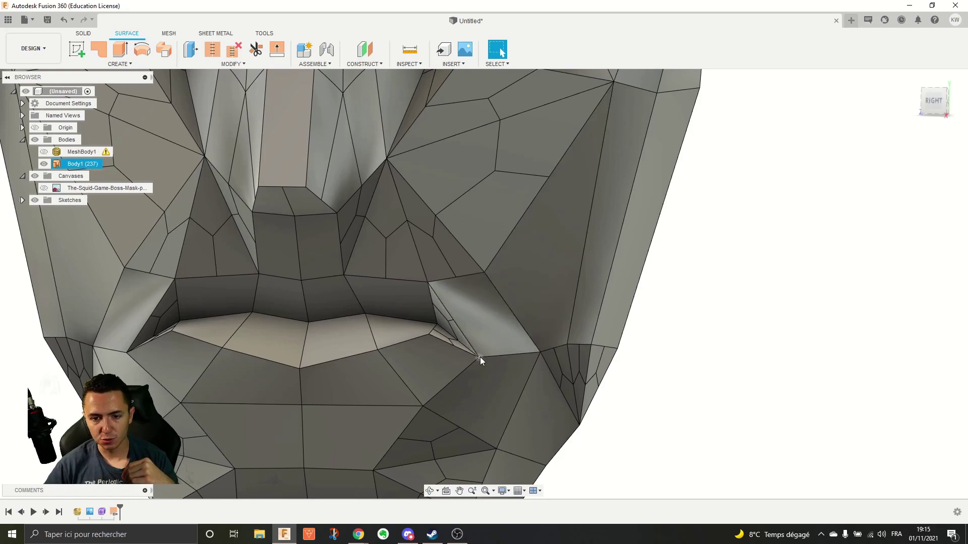
Step: Reopen the T-Spline form for editing and apply the lighter grey appearance already in the design to the mask body
right_click(102, 513)
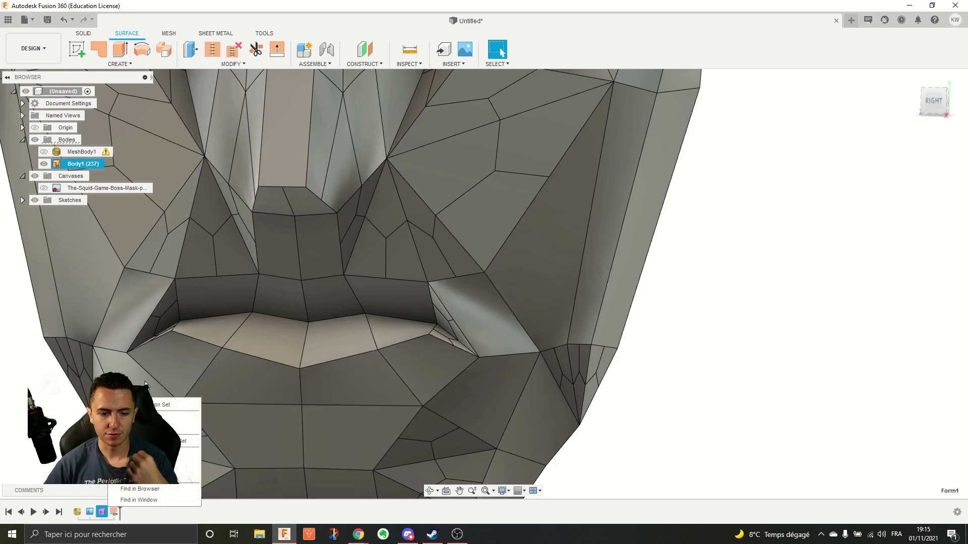
click(166, 417)
scroll(485, 308, up, 5)
click(484, 309)
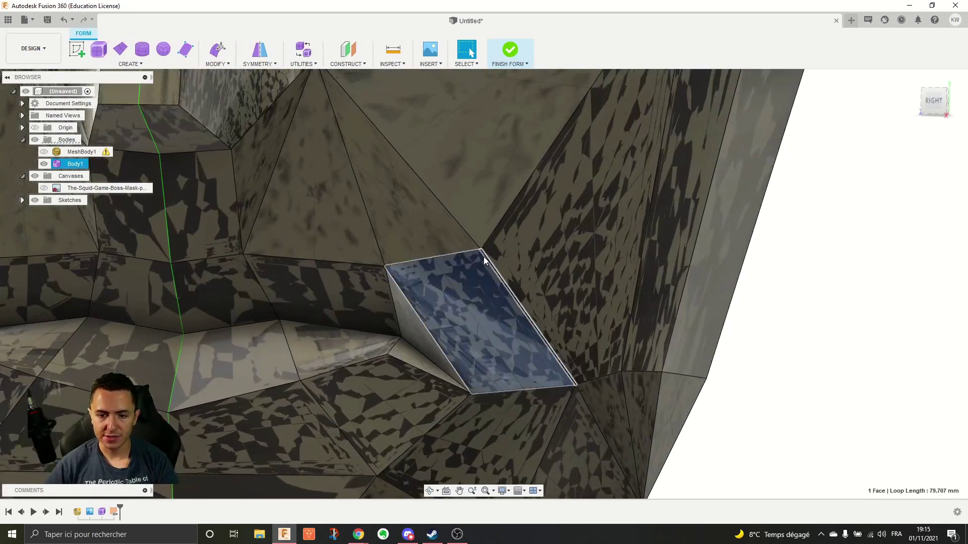
scroll(452, 415, down, 5)
click(726, 279)
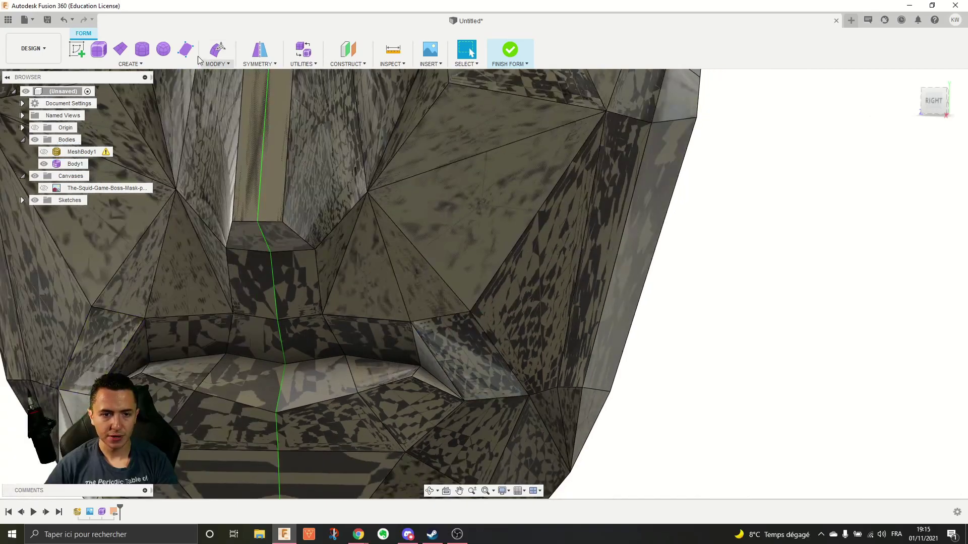
click(232, 66)
click(213, 390)
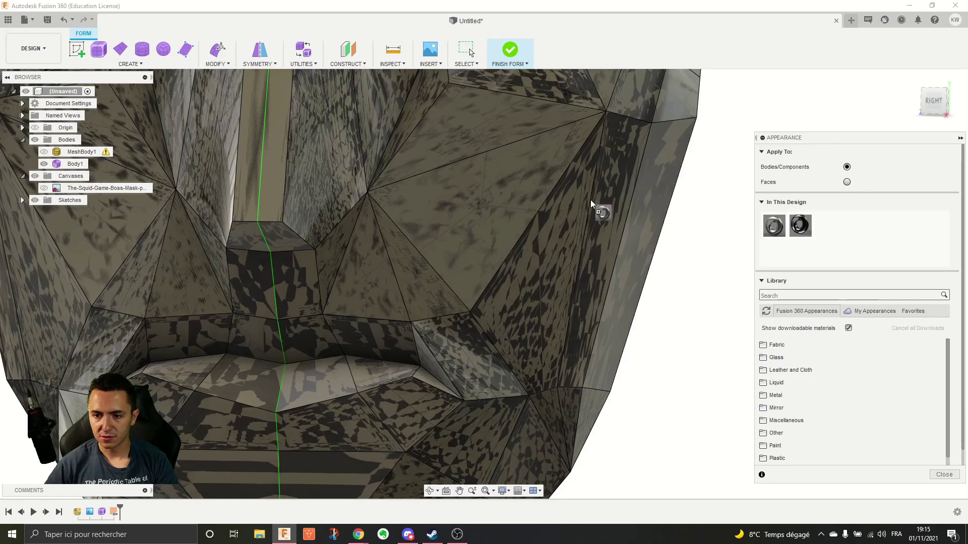
drag(590, 199, 529, 182)
click(459, 278)
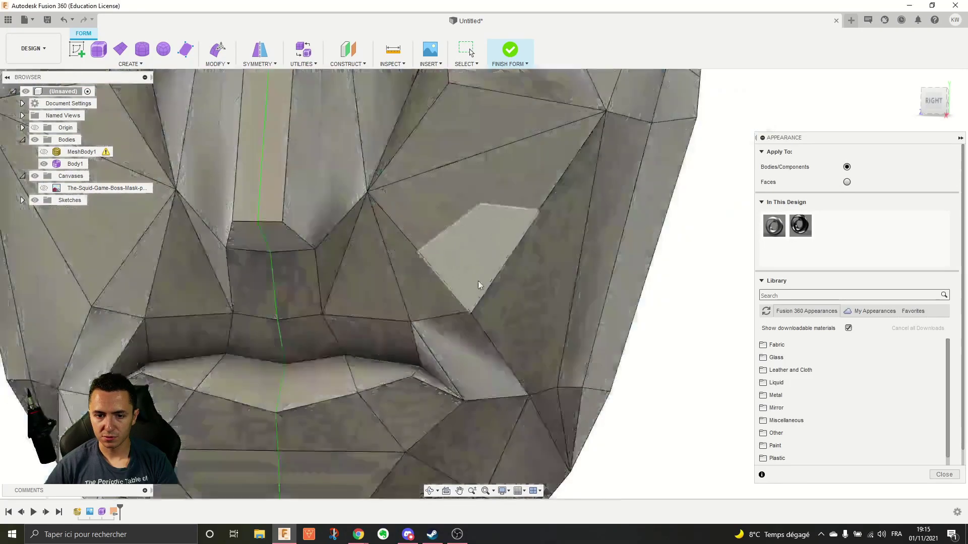
click(945, 477)
Step: Split the four-sided mouth-corner face with a diagonal edge from its upper outer vertex to the mouth corner, using Insert Point in Simple mode
middle_drag(696, 368, 704, 302)
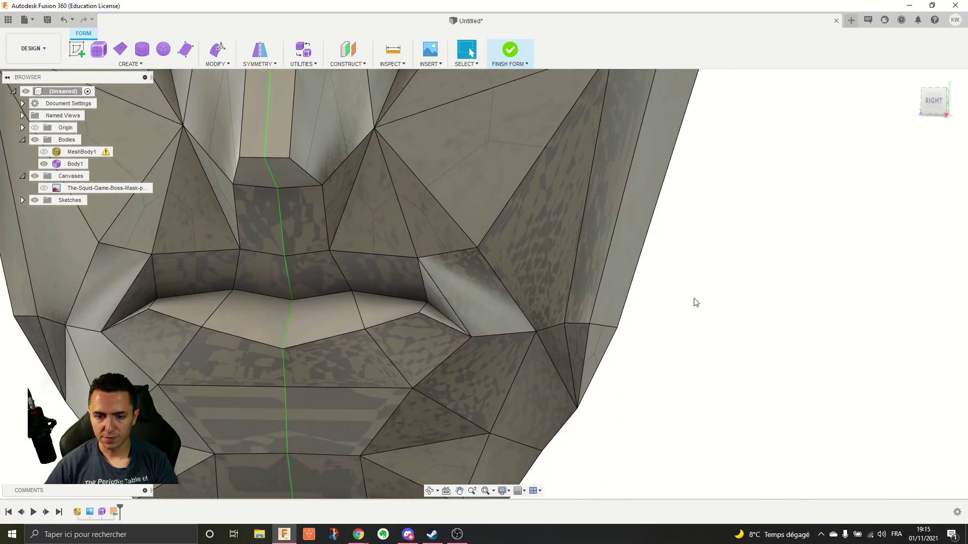
scroll(665, 296, up, 3)
middle_drag(451, 340, 504, 348)
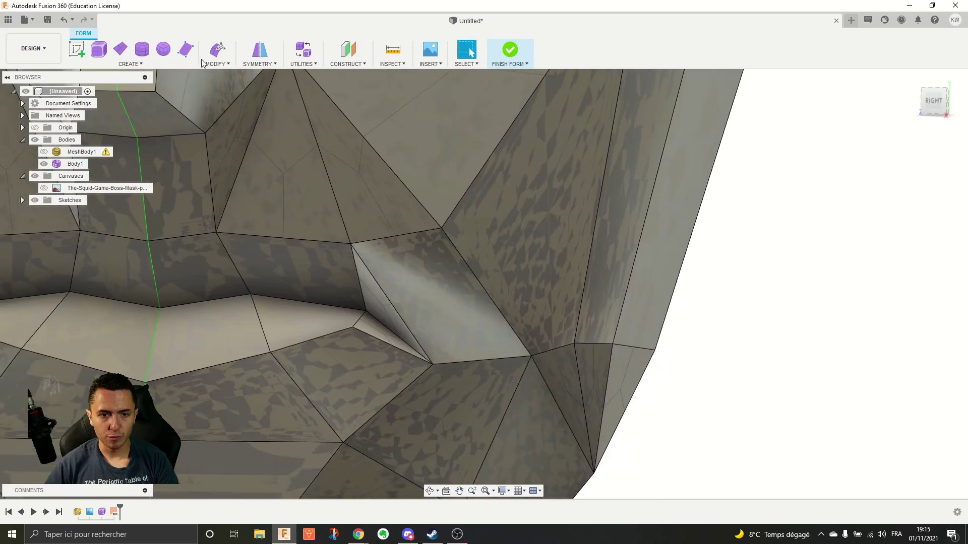
click(216, 64)
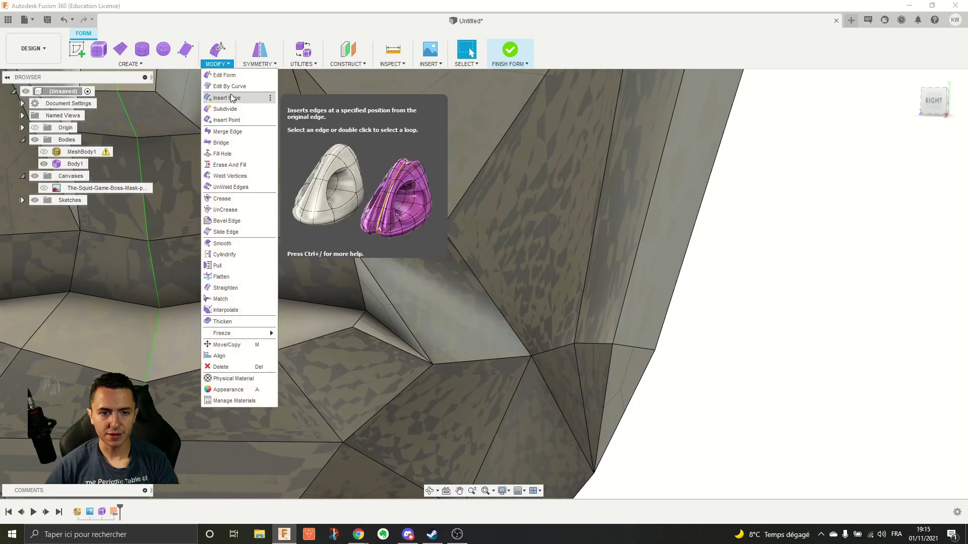
click(232, 121)
click(442, 228)
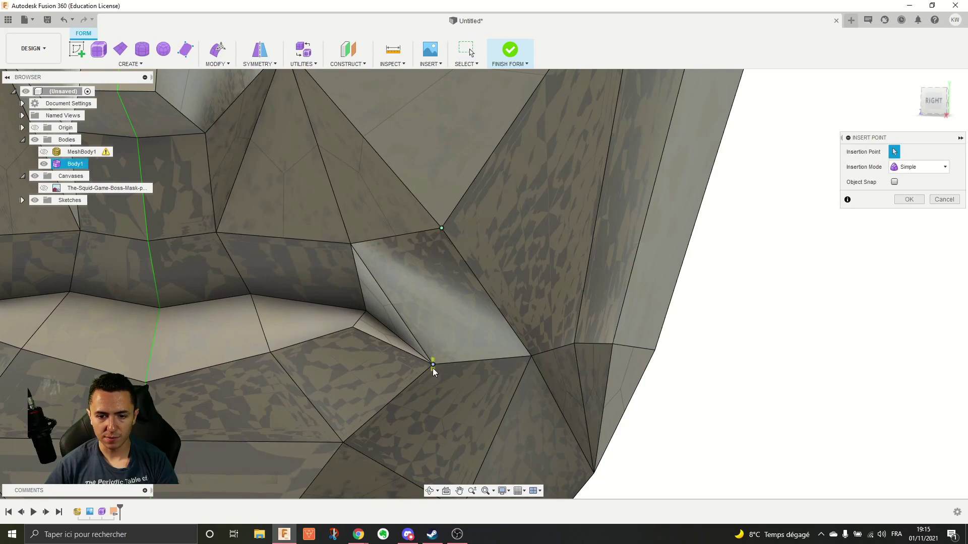
click(909, 199)
Step: Crease the new diagonal edge across the mouth-corner face
shift+middle_drag(854, 214, 756, 242)
shift+middle_drag(579, 227, 479, 210)
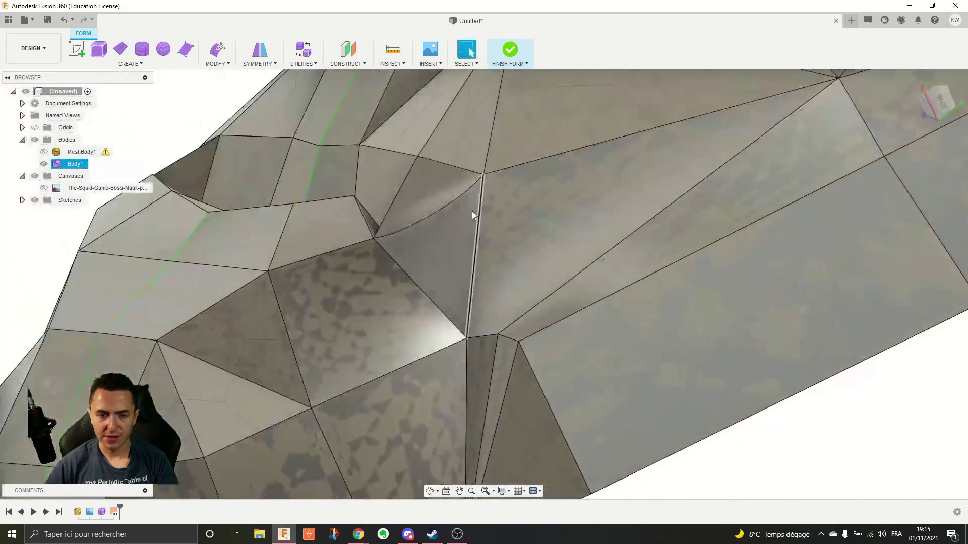
click(214, 65)
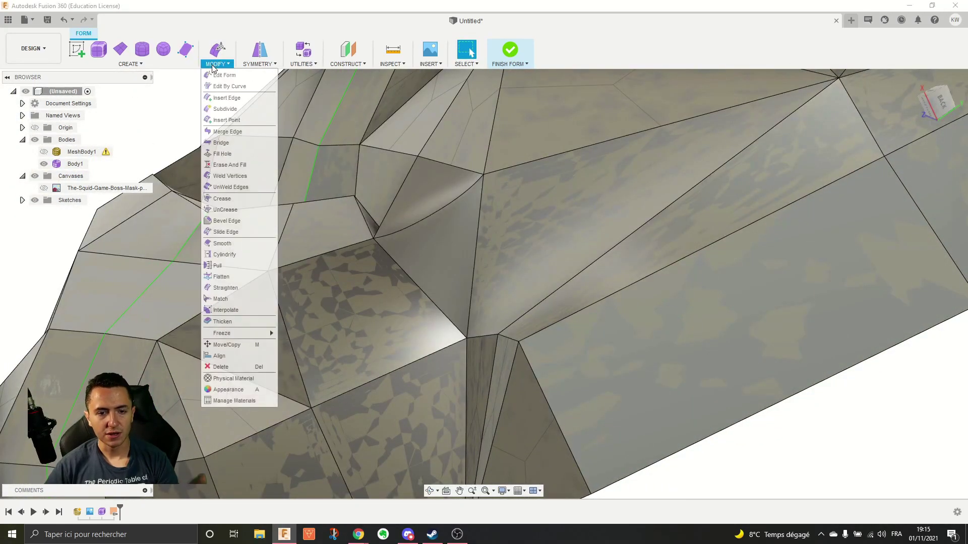
click(217, 188)
click(446, 209)
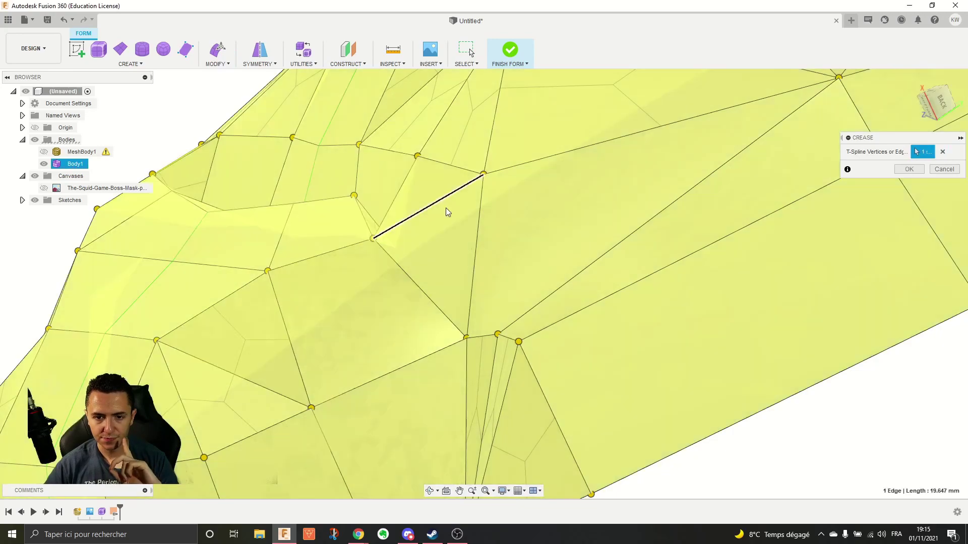
click(908, 169)
Step: Finish the form and examine the split mouth-corner face and the large cheek facets beside it for curvature
shift+middle_drag(775, 172, 543, 75)
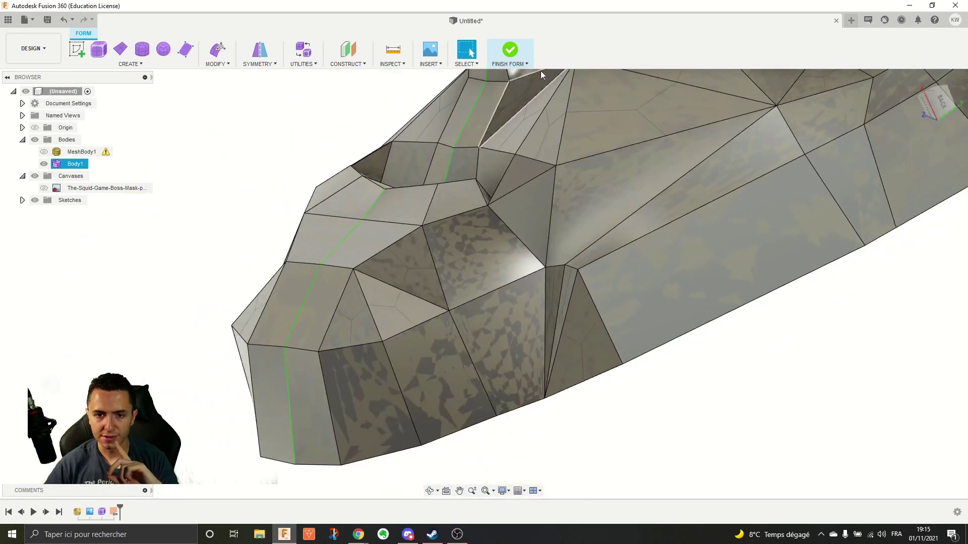
click(510, 51)
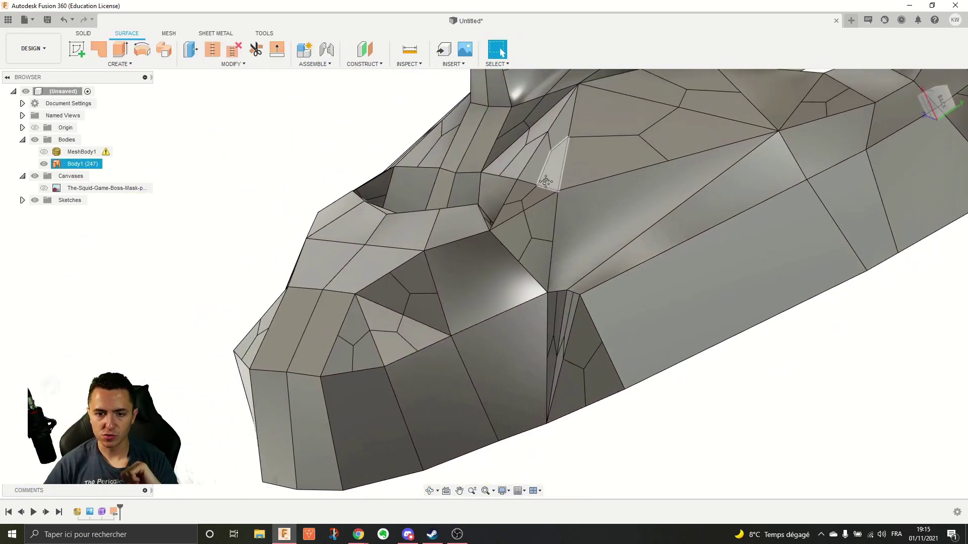
shift+middle_drag(555, 174, 502, 52)
shift+middle_drag(637, 191, 613, 343)
scroll(613, 343, down, 2)
scroll(703, 290, up, 4)
scroll(704, 291, down, 3)
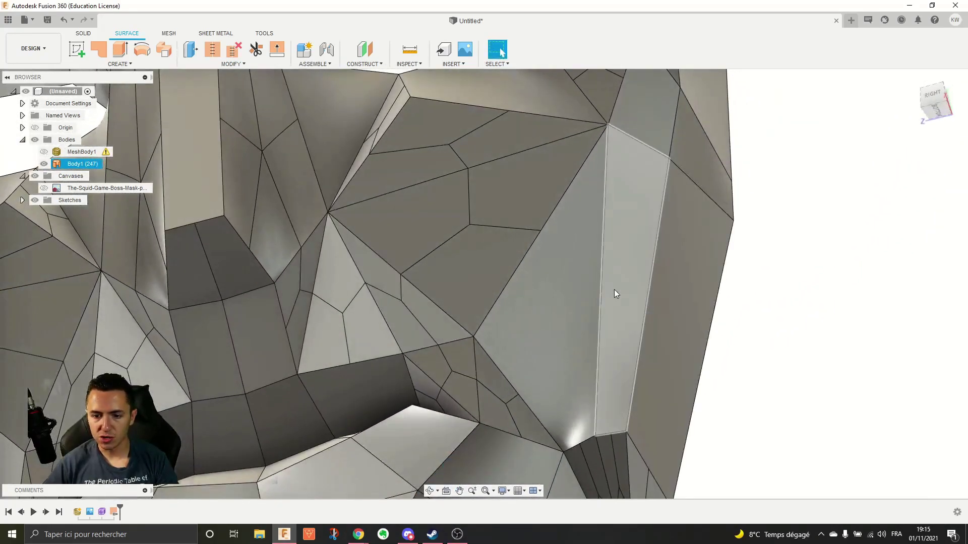
click(555, 317)
shift+middle_drag(555, 317, 568, 279)
click(710, 268)
shift+middle_drag(709, 268, 687, 293)
scroll(589, 300, down, 3)
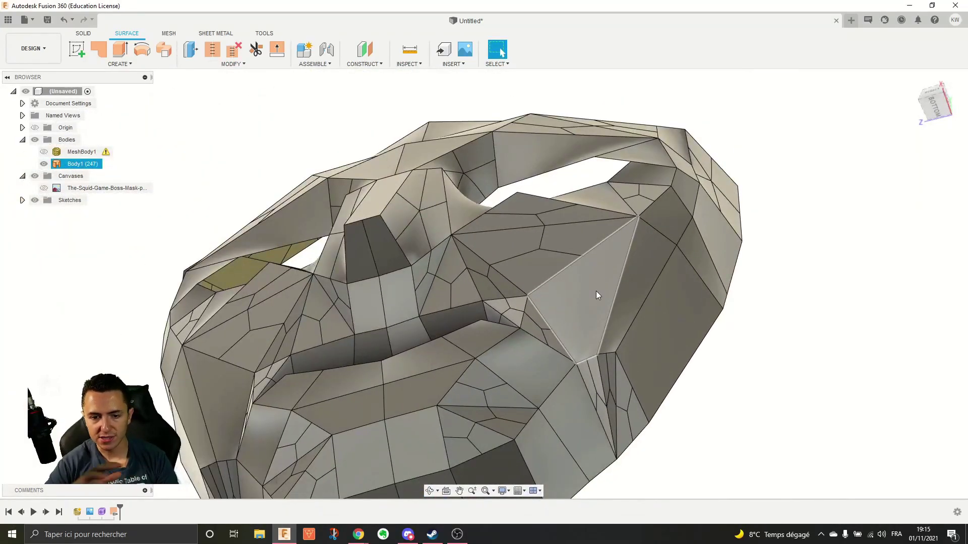
scroll(470, 237, up, 3)
scroll(528, 331, down, 3)
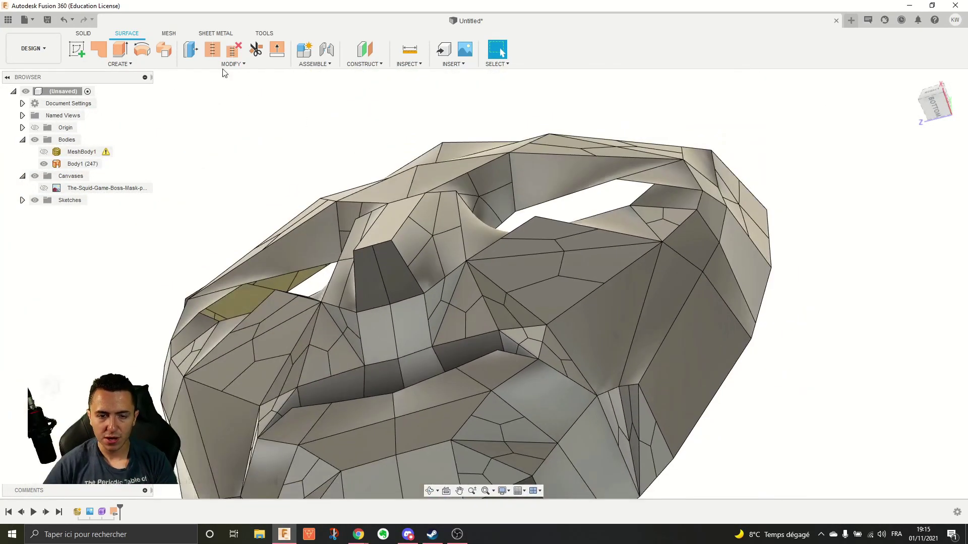
Step: Reopen the form and shift three vertices together along the outer side of the cheek with Edit Form
click(77, 163)
scroll(579, 329, up, 3)
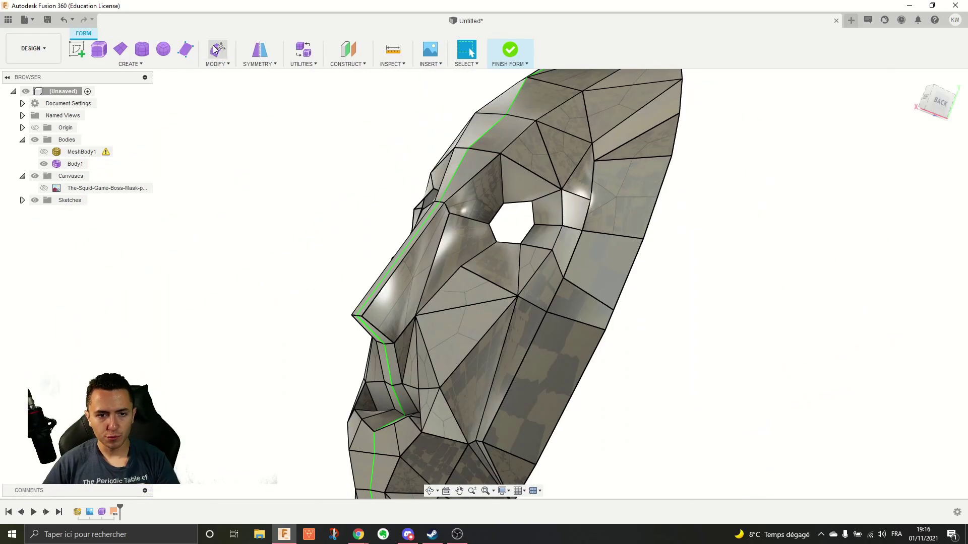
click(218, 49)
scroll(655, 228, up, 3)
click(544, 234)
ctrl+click(517, 306)
ctrl+click(490, 359)
drag(493, 285, 522, 303)
scroll(571, 337, down, 3)
middle_drag(570, 337, 650, 224)
Step: Move the two vertices at the lower end of the cheek one by one to flatten the long cheek facets
click(503, 333)
scroll(503, 332, up, 4)
shift+middle_drag(503, 333, 494, 285)
drag(490, 302, 519, 357)
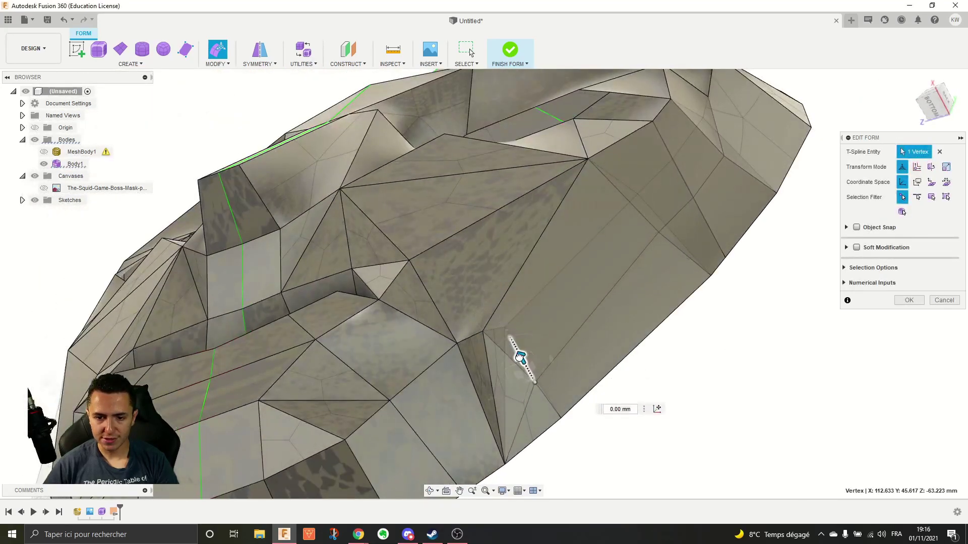
click(482, 332)
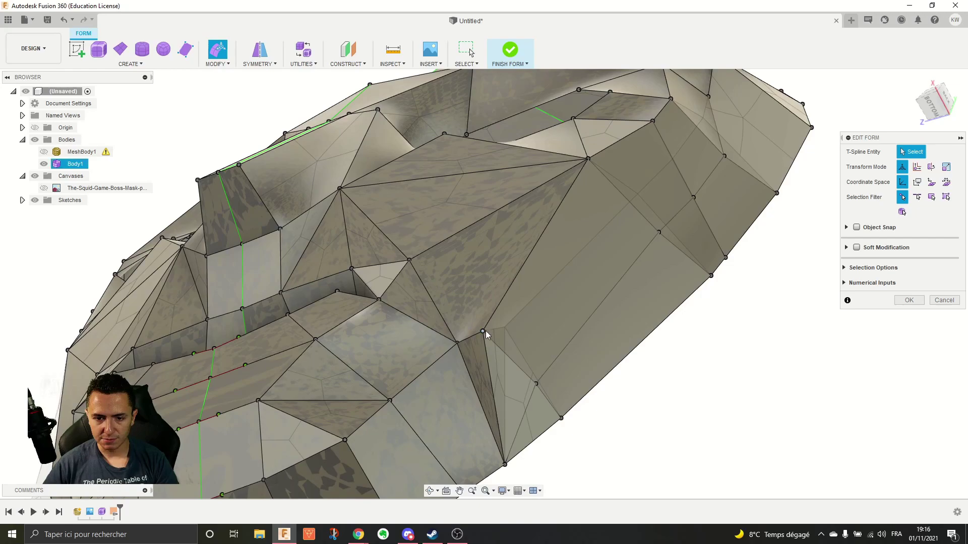
click(485, 332)
drag(467, 306, 490, 346)
Step: Move the cheek-base vertex below the mouth corner and reposition the neighbouring vertex on the lower jaw
click(459, 342)
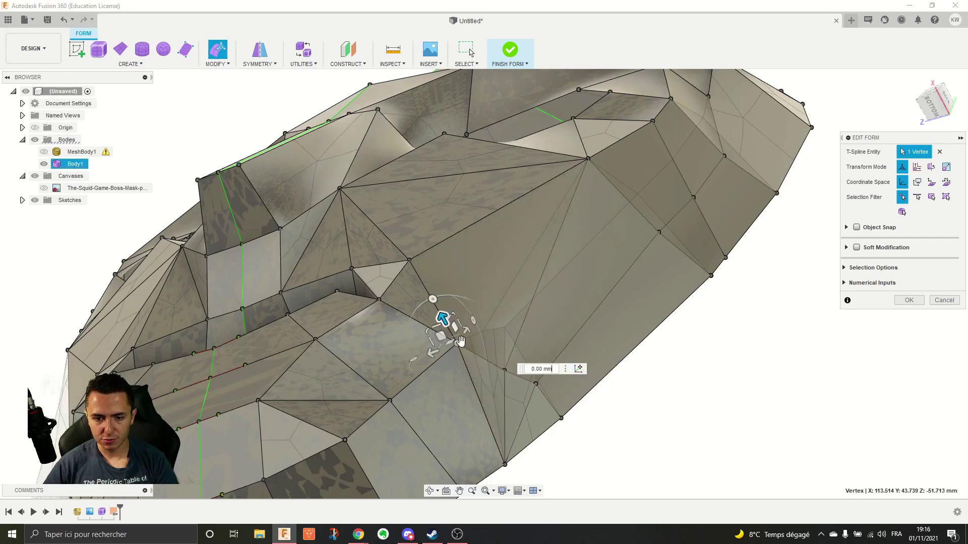
drag(447, 317, 401, 422)
click(390, 401)
middle_drag(394, 378, 522, 178)
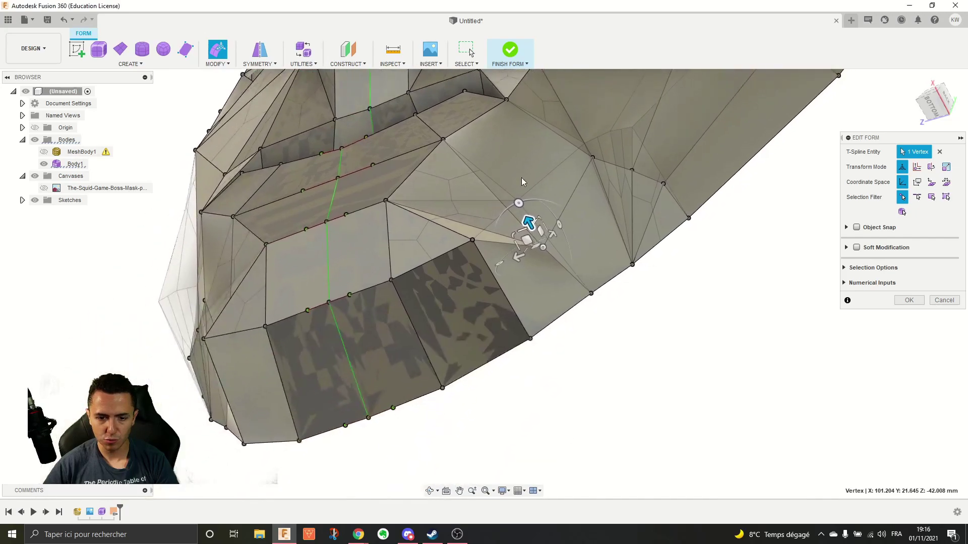
Step: Select three vertices along the chin's lower crease and move them together
click(471, 242)
shift+click(391, 281)
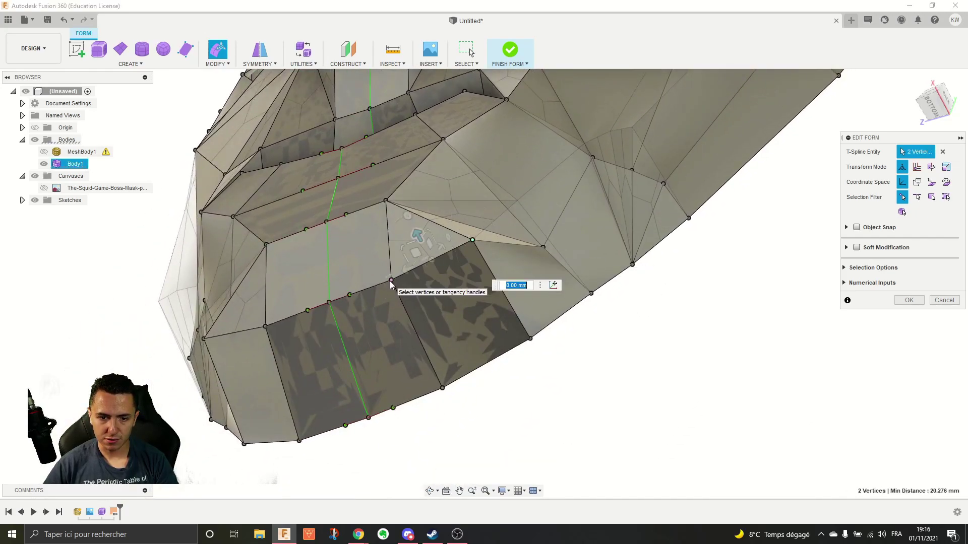
shift+click(328, 302)
drag(389, 255, 410, 303)
Step: Move the single vertex beside the chin's centre line sideways and apply the form edits
shift+middle_drag(451, 176, 394, 386)
scroll(451, 419, up, 3)
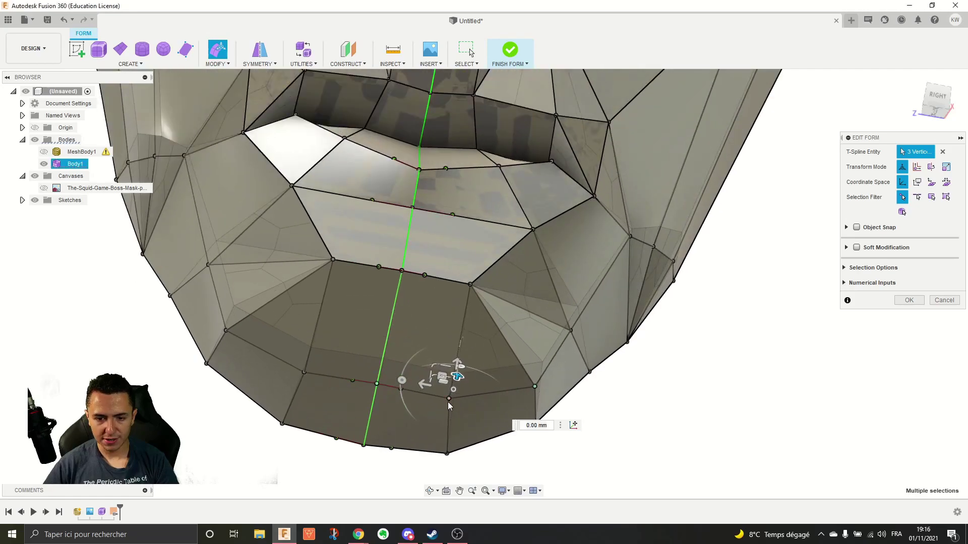
click(449, 399)
drag(458, 373, 540, 364)
click(909, 301)
Step: Finish the form and inspect the forehead and eye facets of the whole mask
shift+middle_drag(754, 354, 718, 309)
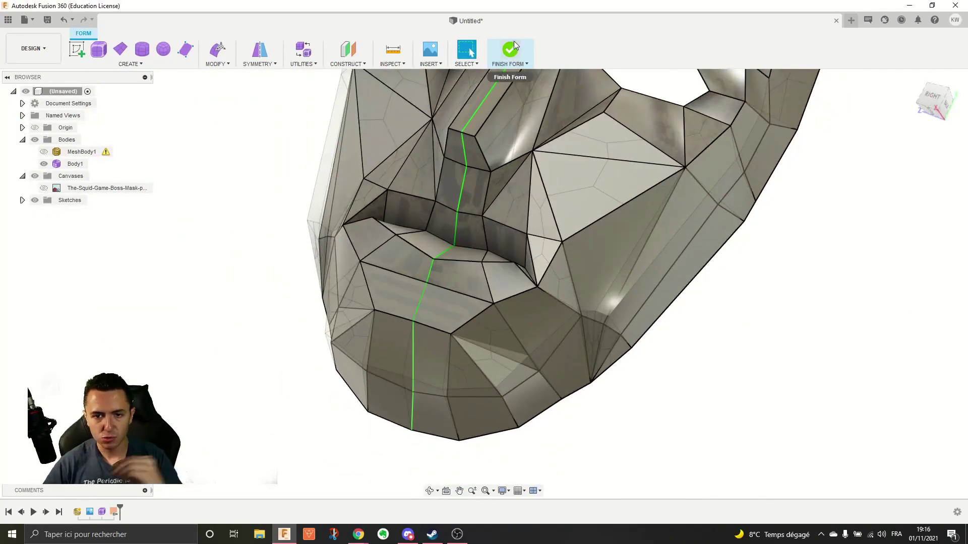
middle_drag(728, 186, 668, 195)
scroll(582, 188, down, 3)
mouse_move(584, 187)
shift+middle_down()
mouse_move(616, 160)
mouse_move(604, 193)
mouse_move(584, 169)
shift+middle_up()
scroll(583, 167, up, 3)
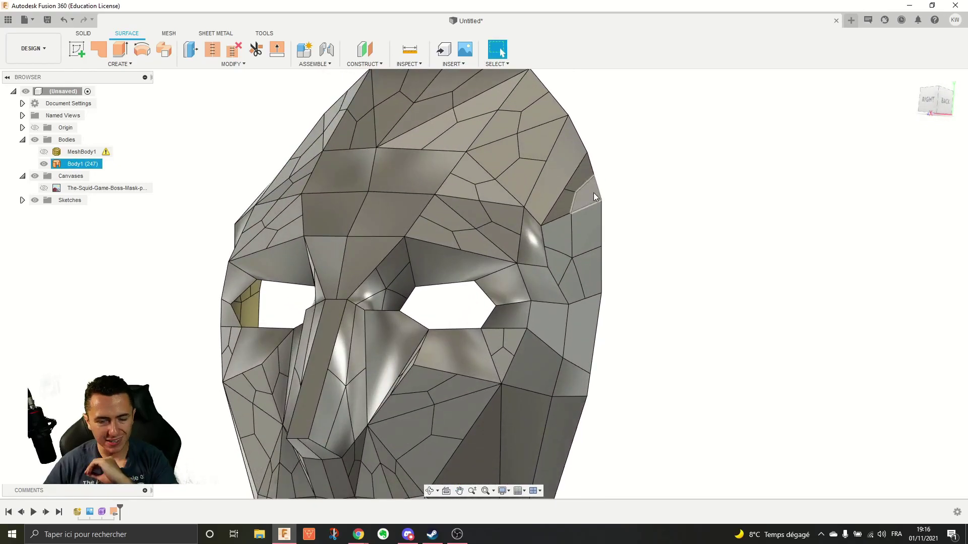
Step: Switch to Chrome and examine the forehead and cheek facets in the black mask reference photo
click(909, 5)
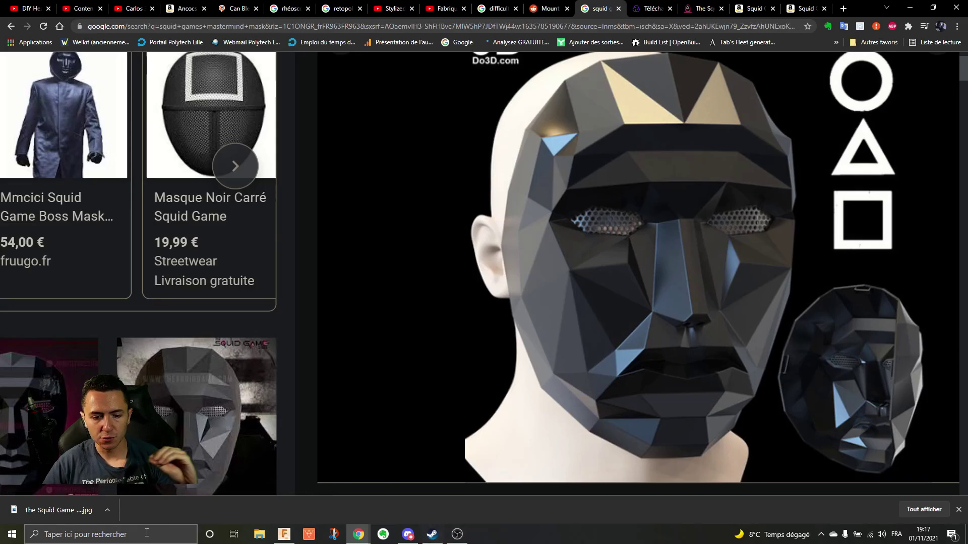
click(284, 534)
click(284, 535)
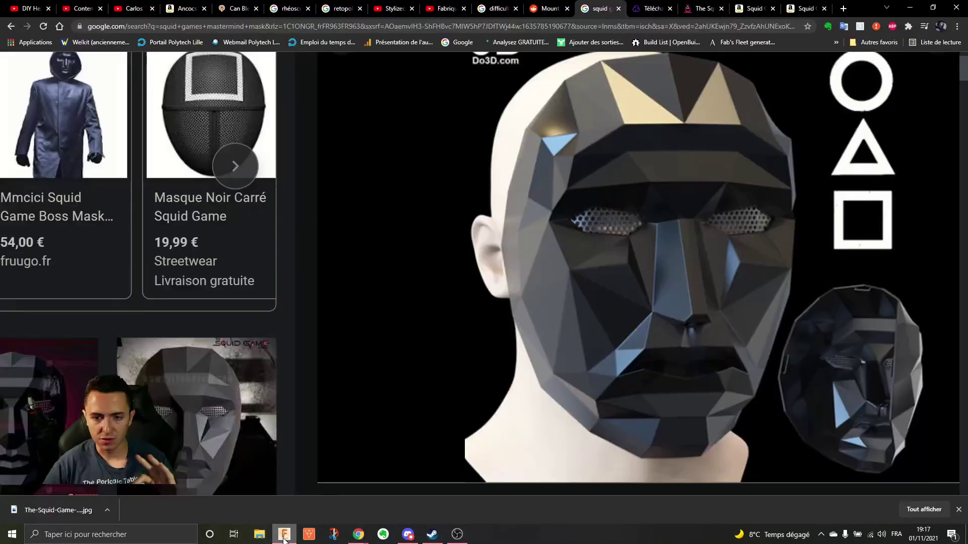
scroll(552, 134, left, 2)
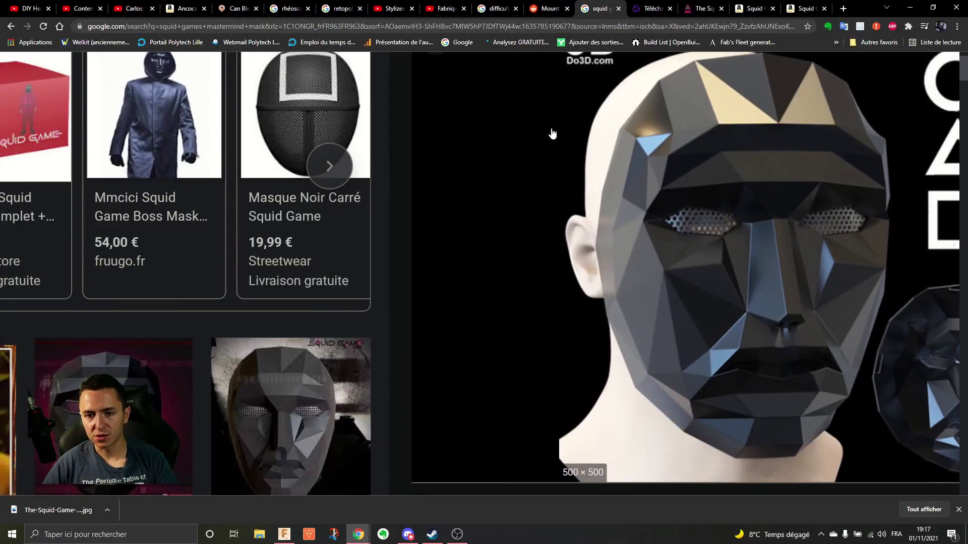
scroll(551, 134, right, 5)
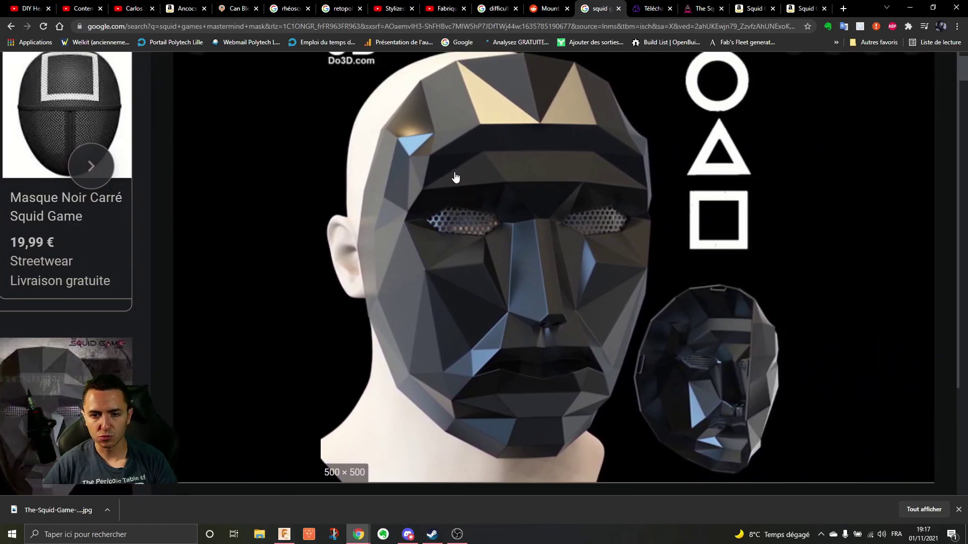
Step: Browse the image results for other mask references and open the Daily Express Front Man picture enlarged
ctrl+scroll(452, 177, down, 4)
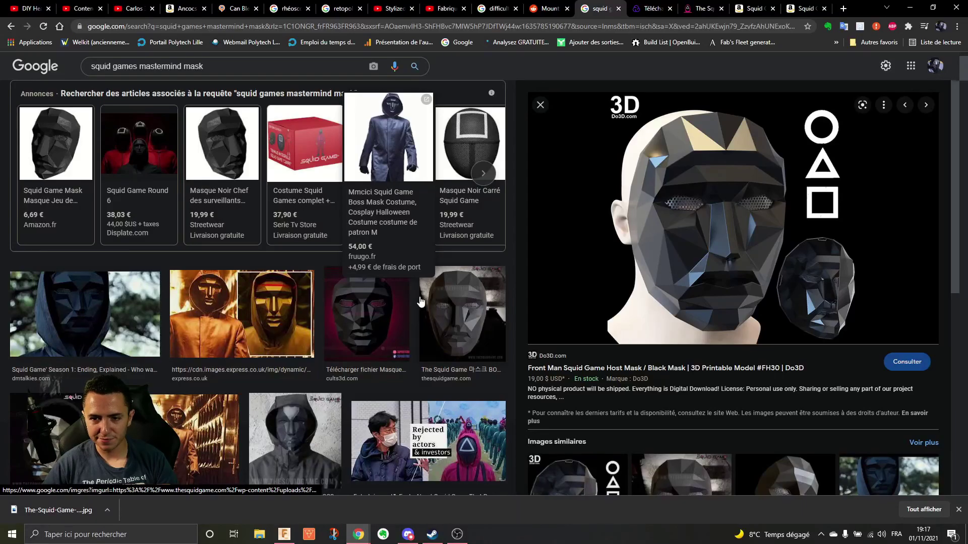
scroll(422, 301, down, 10)
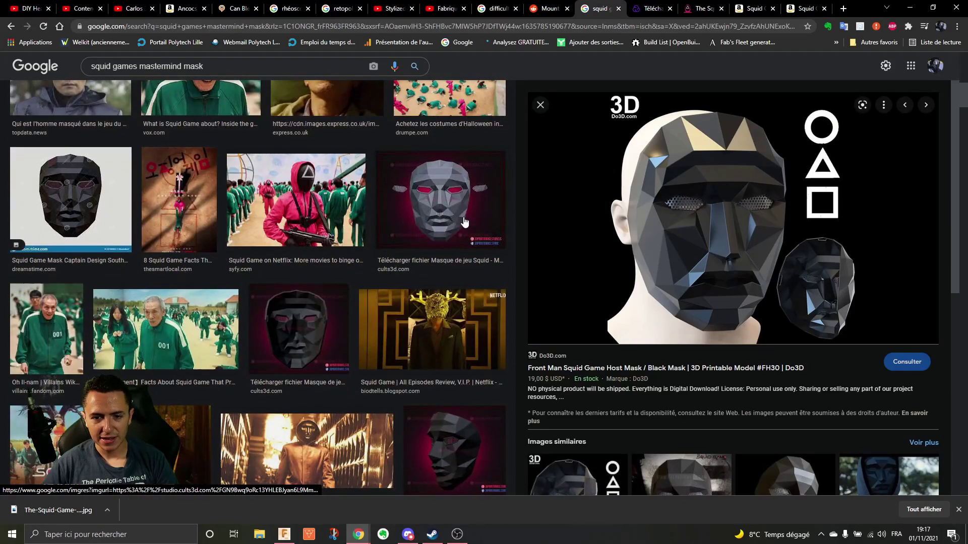
scroll(464, 222, up, 5)
mouse_move(73, 224)
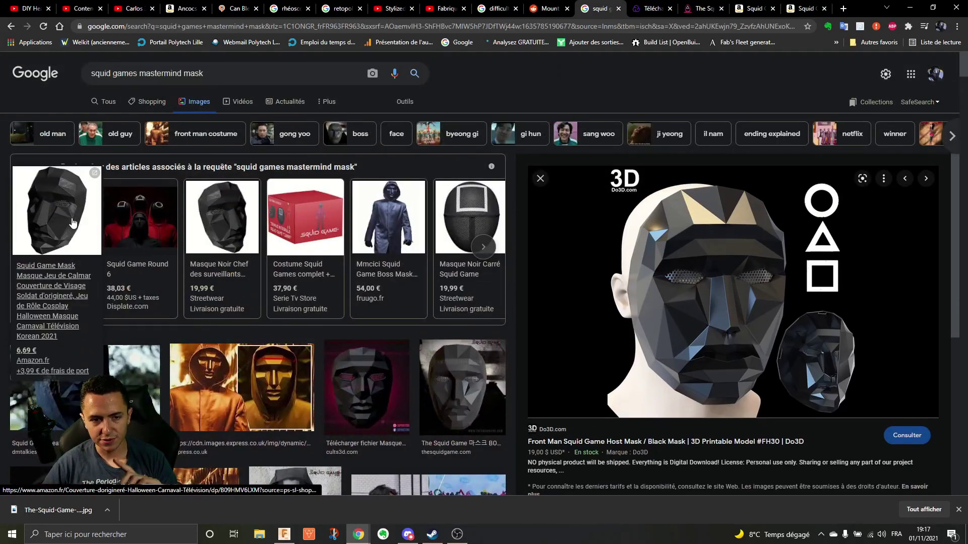
click(252, 380)
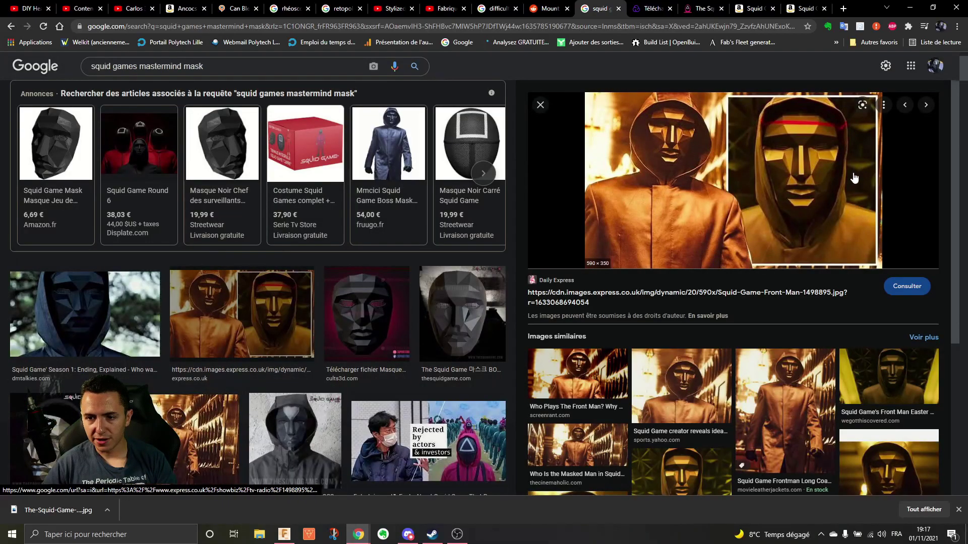
ctrl+scroll(854, 178, up, 10)
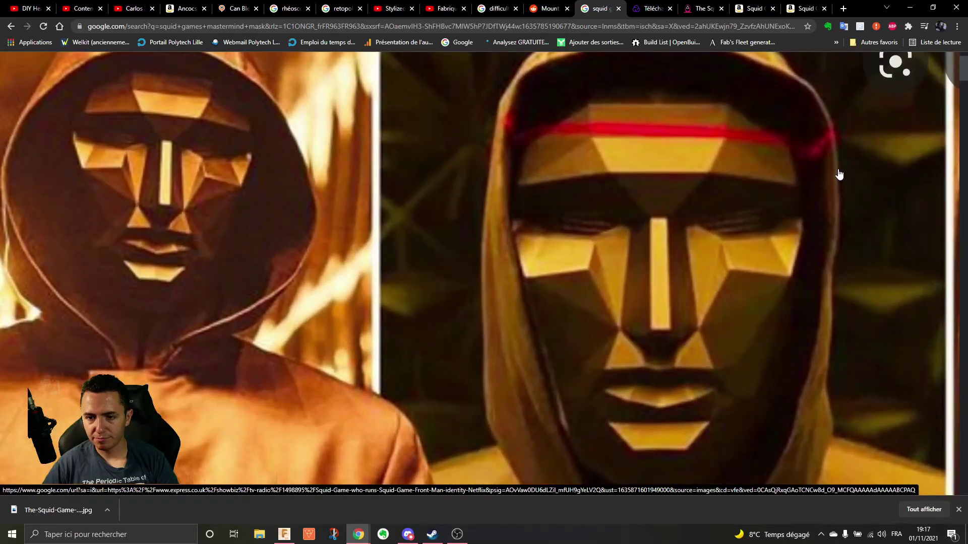
Step: Examine the lip and chin facets in the Front Man photo and compare them with the mask's chin in Fusion 360
scroll(821, 178, down, 2)
scroll(624, 136, up, 1)
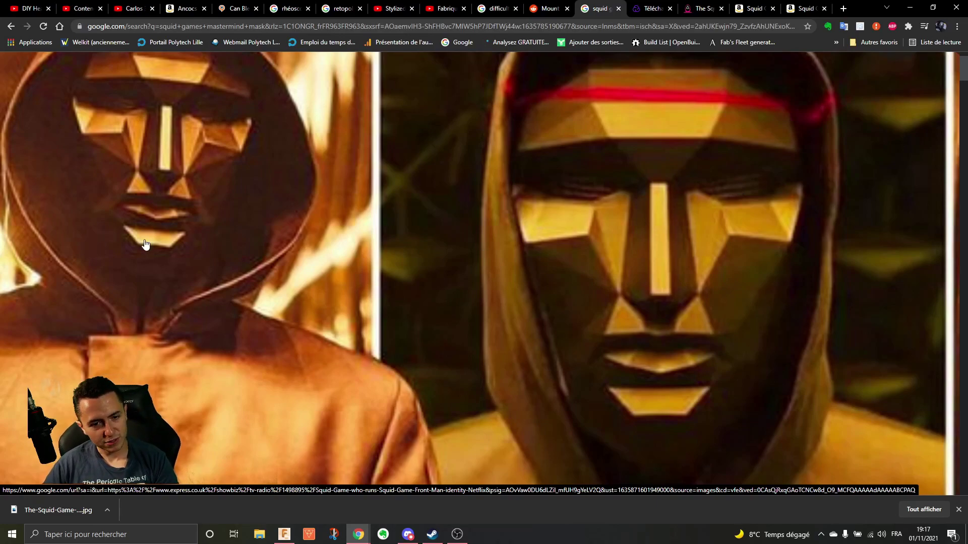
scroll(447, 274, up, 1)
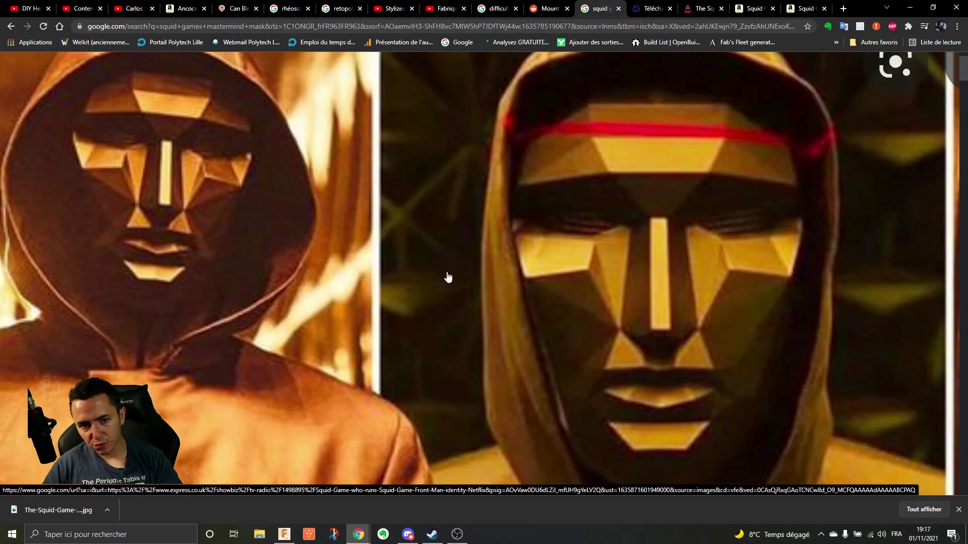
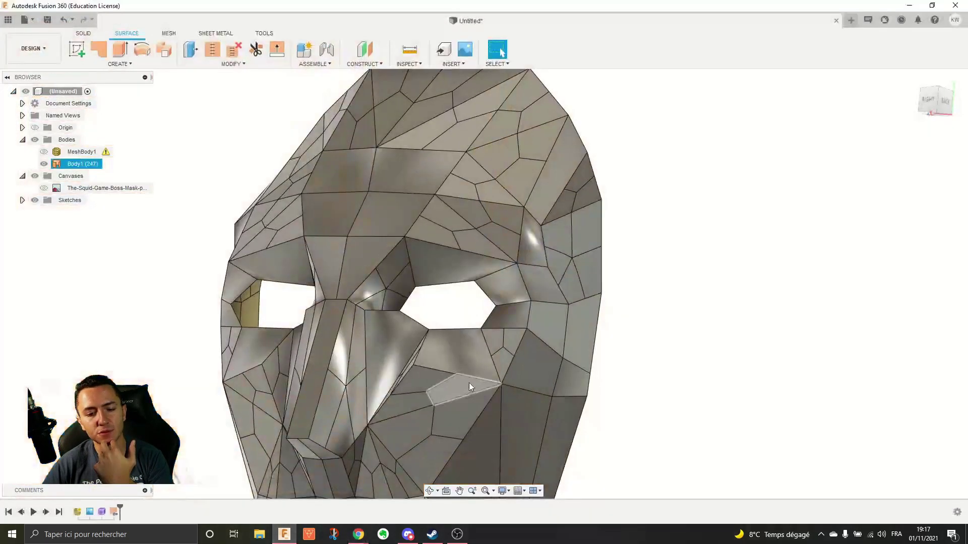
scroll(607, 261, up, 5)
shift+middle_drag(607, 261, 583, 248)
scroll(583, 248, up, 2)
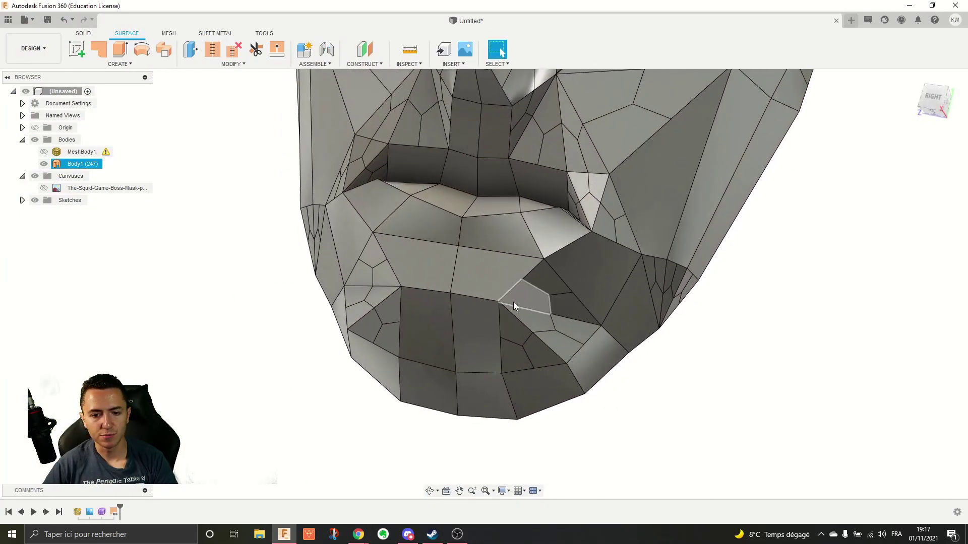
click(288, 540)
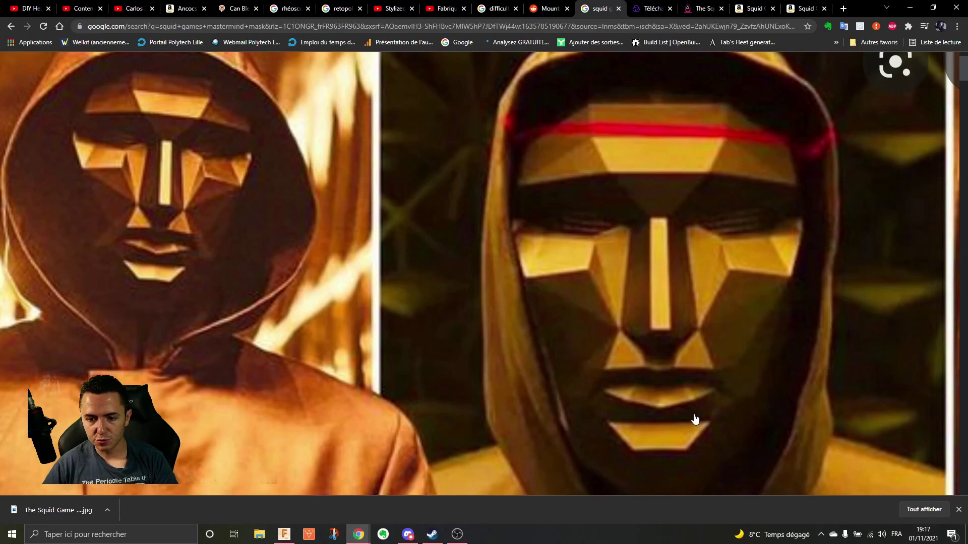
click(284, 535)
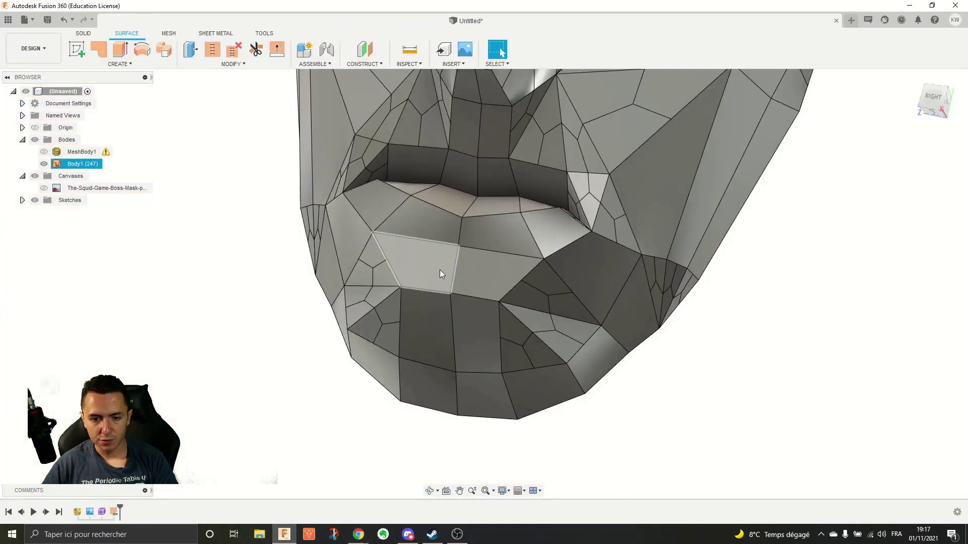
Step: Check the facets under the lower lip against the photo and select the two centre faces above the chin
click(413, 222)
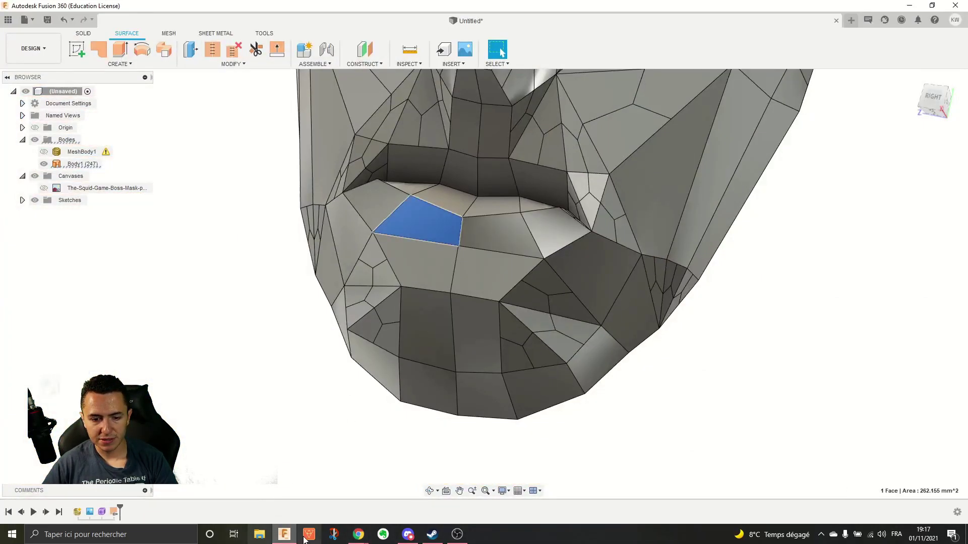
click(285, 536)
click(285, 536)
click(408, 256)
ctrl+click(468, 267)
scroll(468, 273, up, 4)
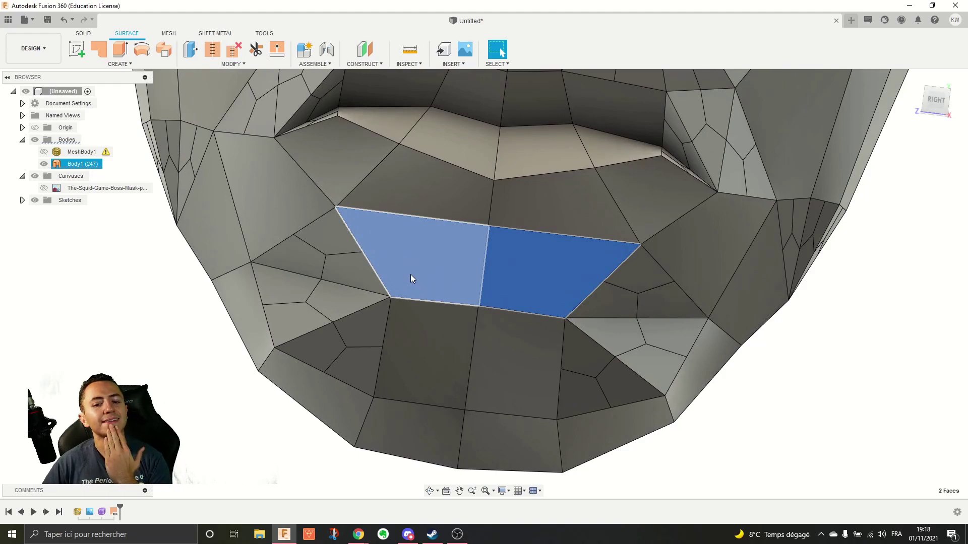
Step: Reopen the form for editing and pull the three vertices along the lower edge of the facet below the lip forward
click(146, 222)
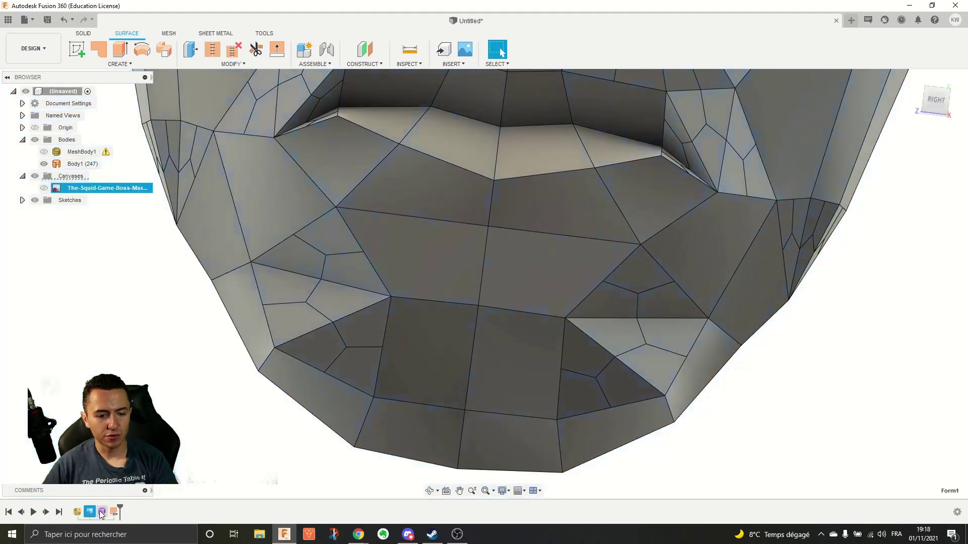
right_click(102, 512)
click(167, 420)
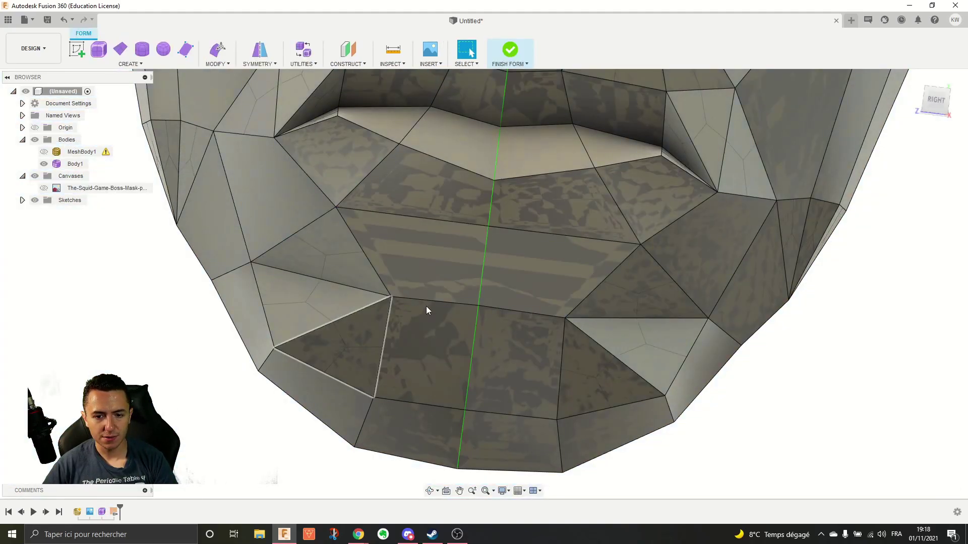
click(217, 49)
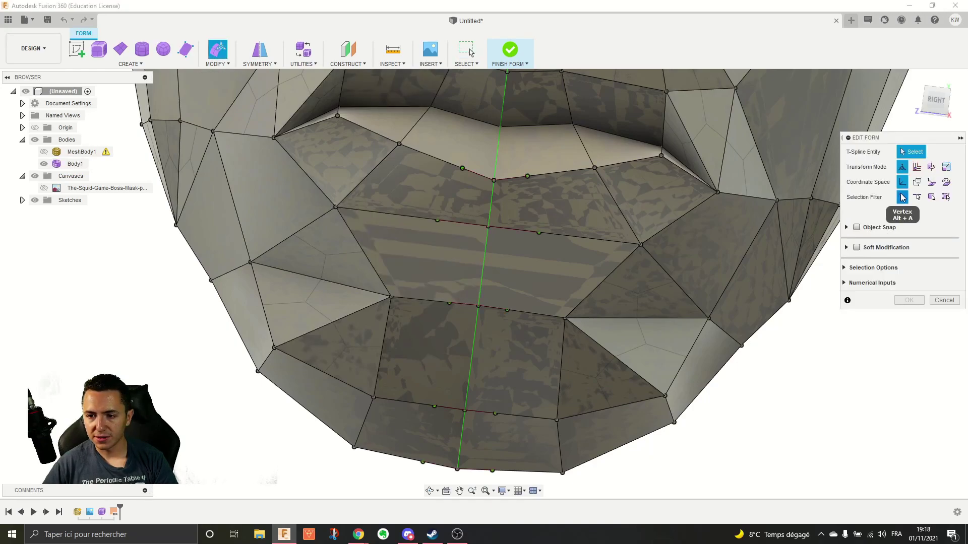
click(390, 297)
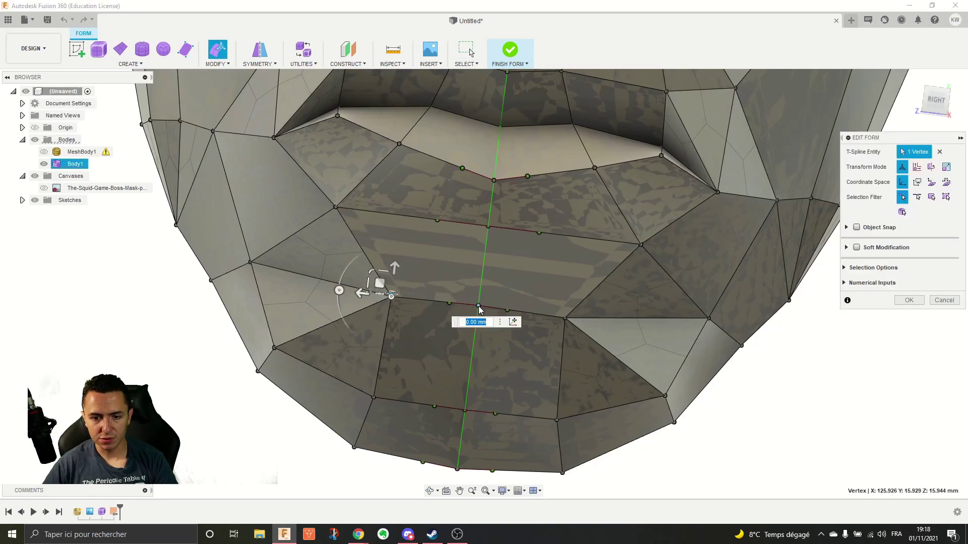
shift+click(478, 306)
shift+click(564, 319)
shift+middle_drag(563, 321, 481, 316)
drag(494, 311, 434, 303)
shift+middle_drag(435, 303, 468, 299)
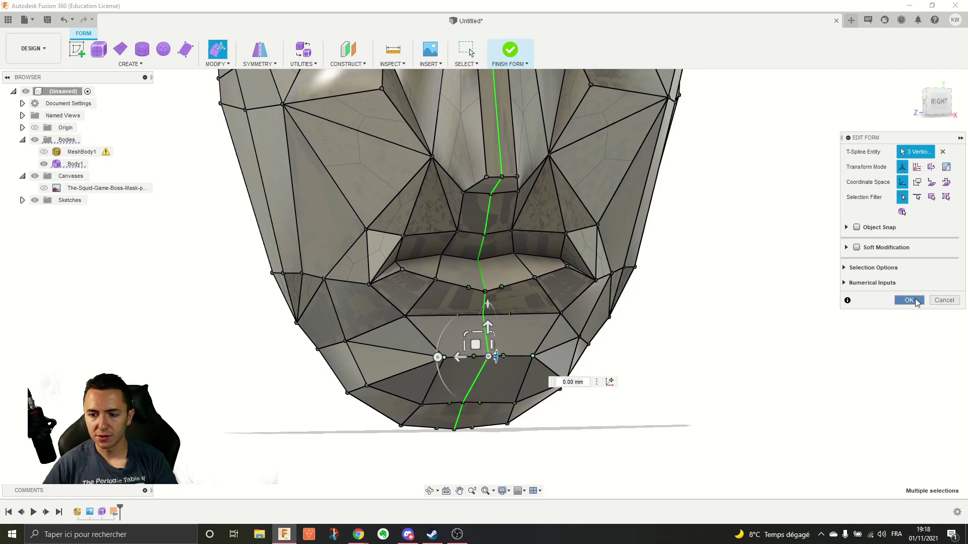
click(909, 300)
Step: Reopen the form, split the facet between the nose and inner eye with a new edge, and crease that edge straight
scroll(593, 294, down, 4)
shift+middle_drag(593, 295, 564, 222)
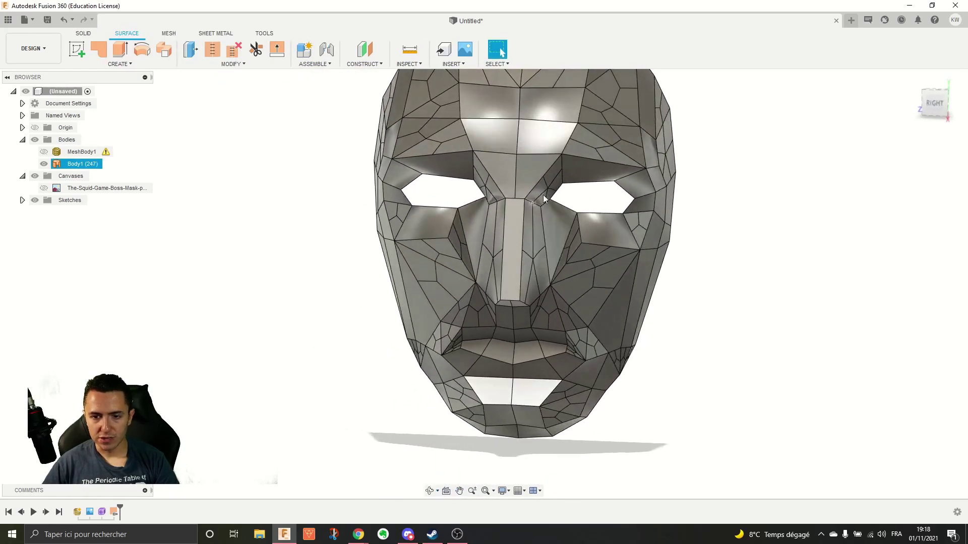
scroll(560, 212, up, 6)
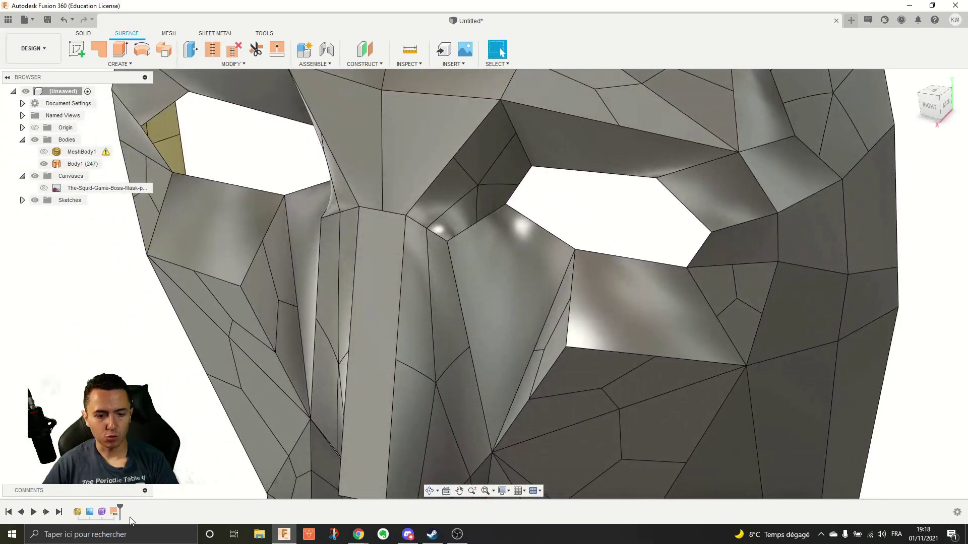
double_click(102, 511)
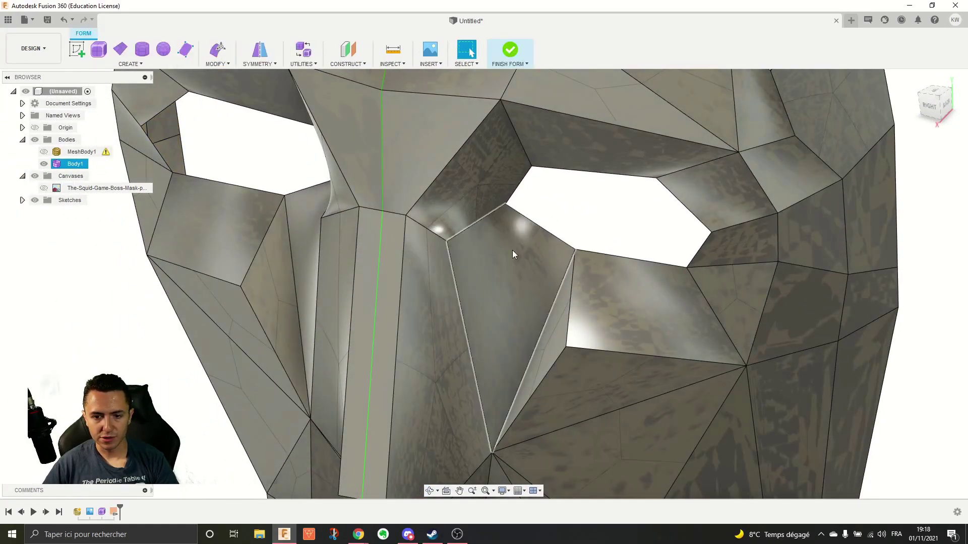
click(225, 65)
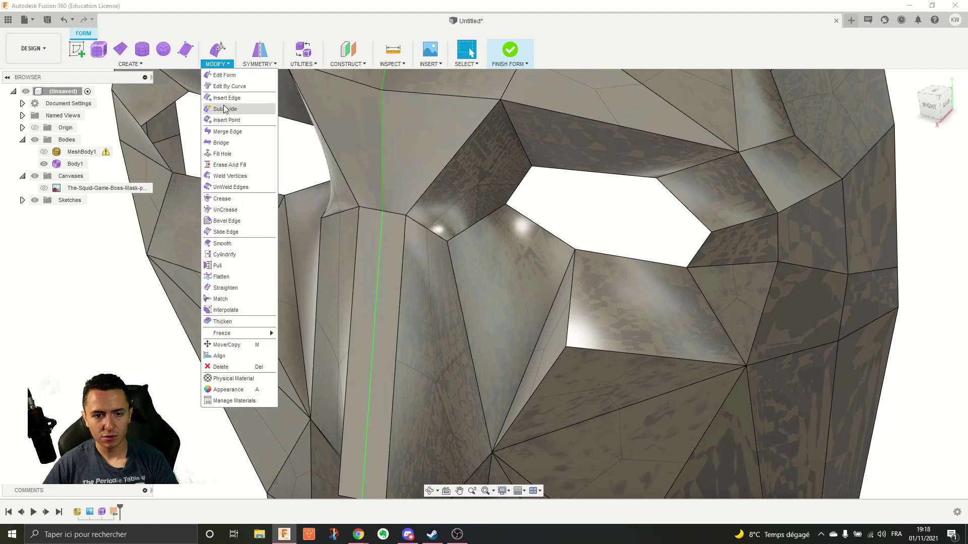
click(217, 63)
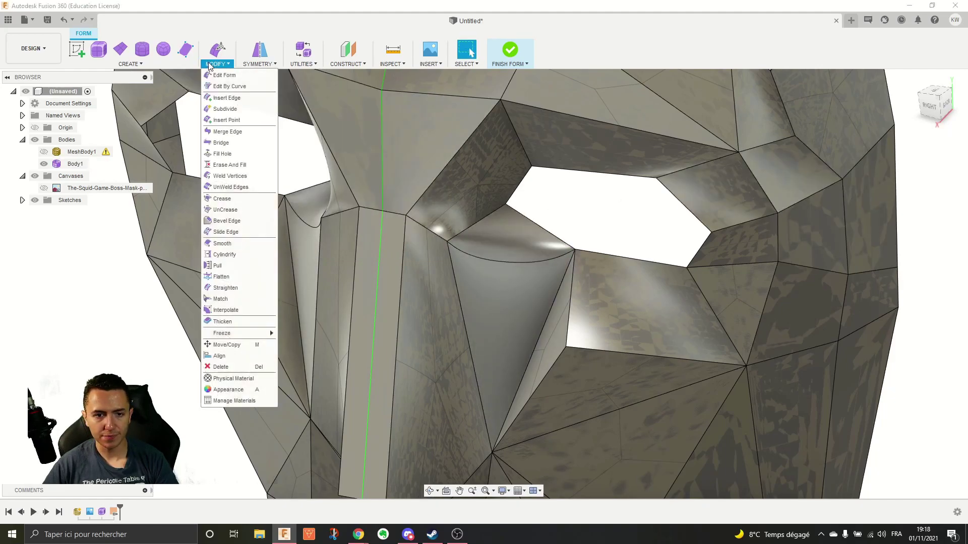
click(222, 198)
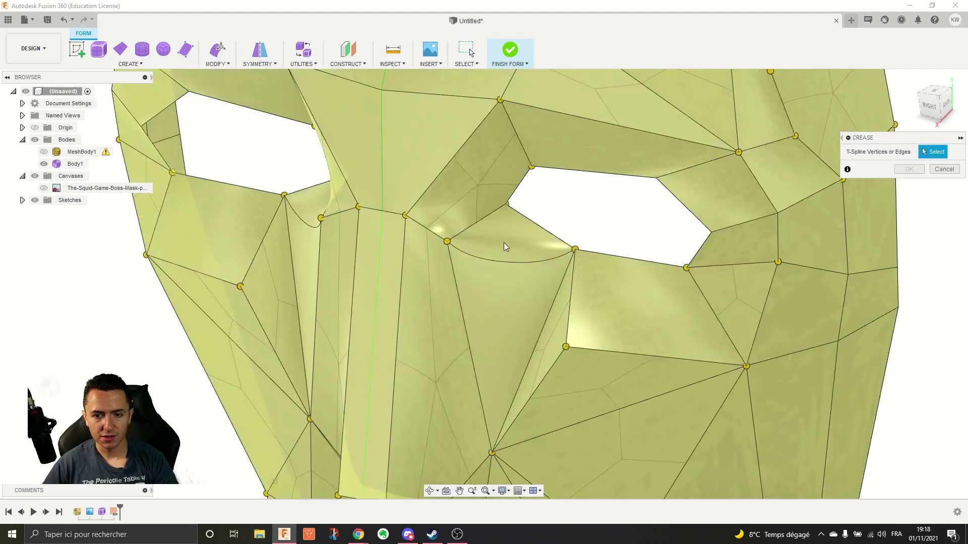
click(503, 262)
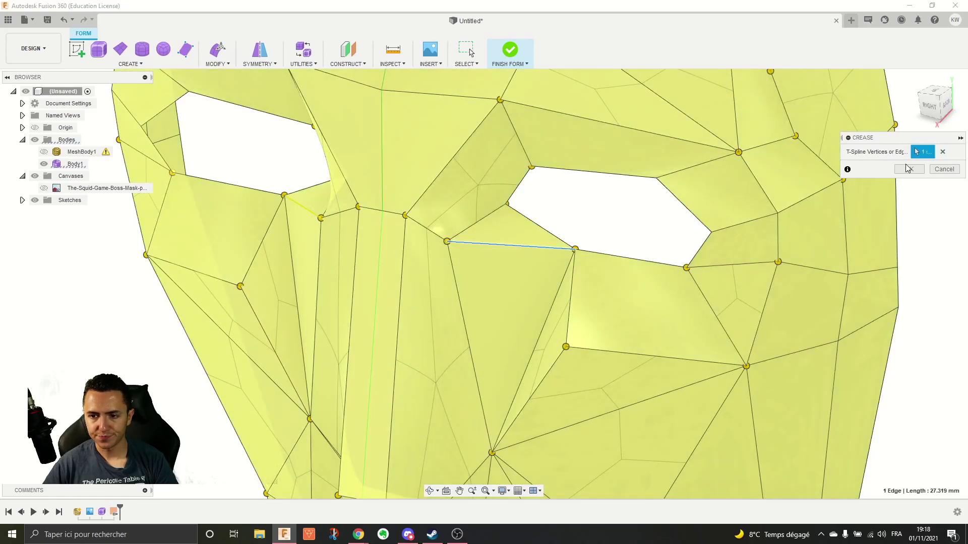
click(907, 168)
Step: Inspect the forehead, eye and cheek facets of the mask from the front and at an angle
shift+middle_drag(756, 212, 714, 323)
scroll(677, 214, down, 4)
scroll(713, 322, down, 3)
scroll(666, 287, up, 5)
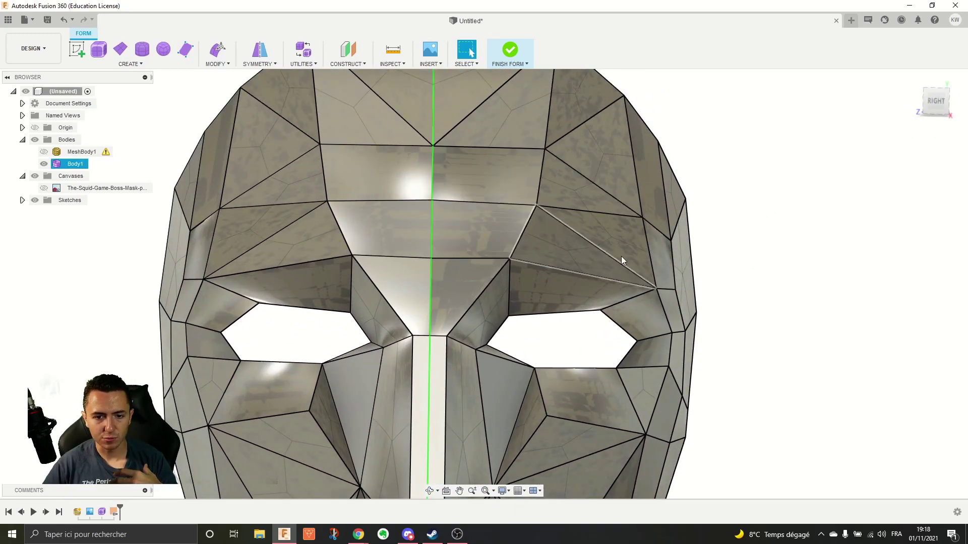
middle_drag(852, 315, 811, 257)
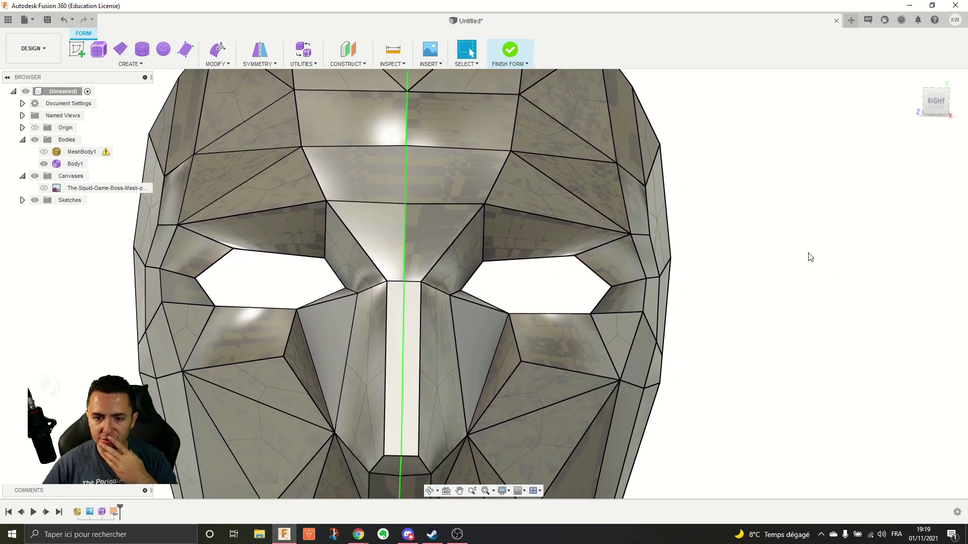
scroll(787, 217, down, 5)
scroll(751, 184, up, 1)
middle_drag(748, 190, 716, 188)
click(604, 122)
scroll(403, 307, up, 3)
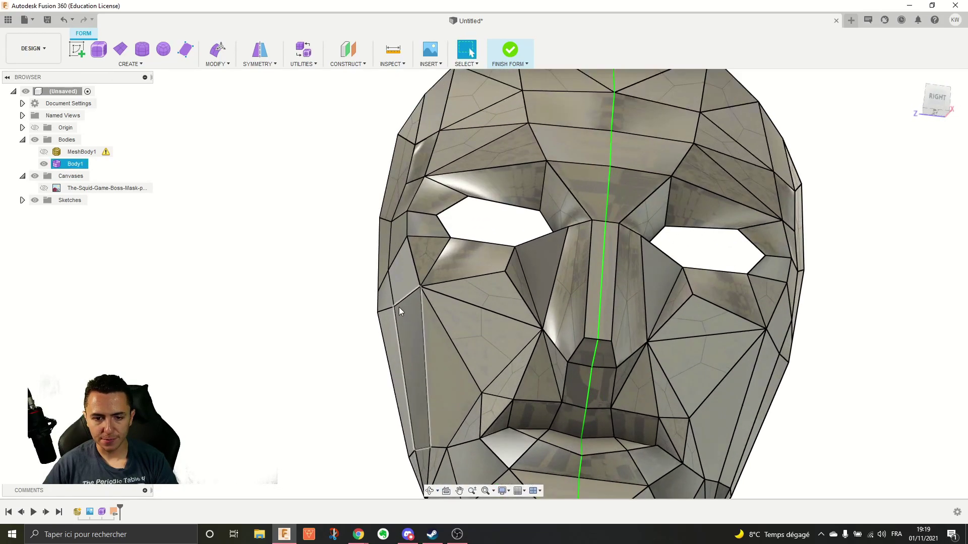
Step: Start Edit Form on the vertices, show the reference canvas, and toggle the mask body to compare the forehead outline
right_click(392, 307)
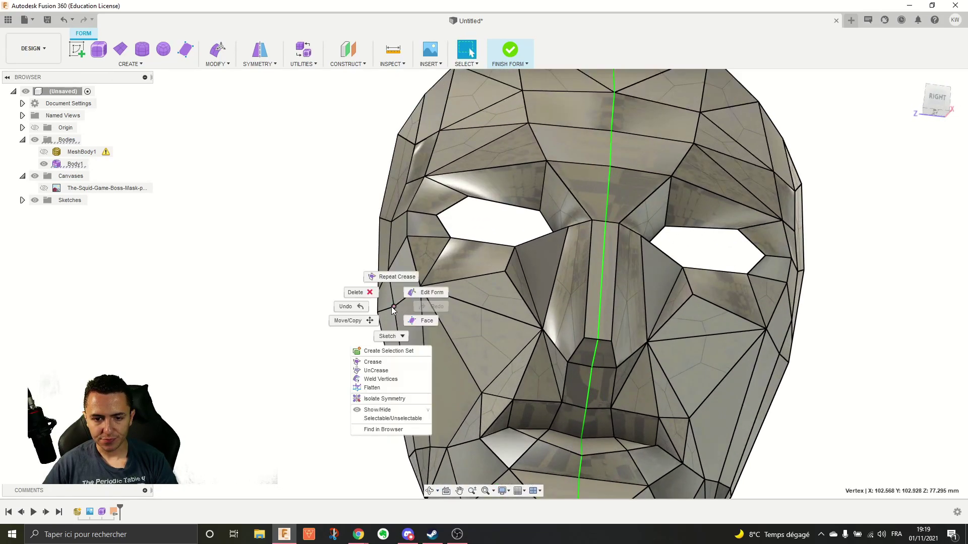
click(426, 292)
shift+middle_drag(426, 292, 373, 131)
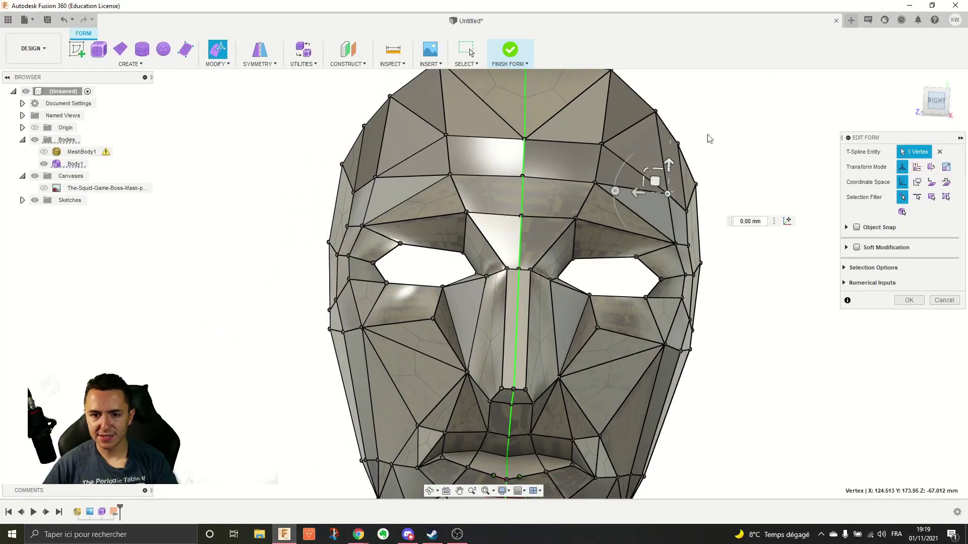
key(F6)
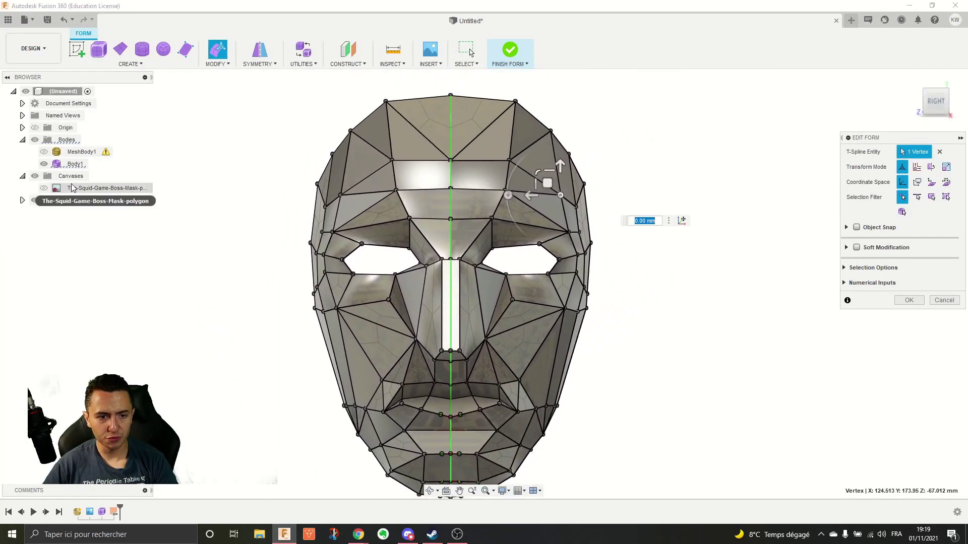
click(43, 189)
click(44, 163)
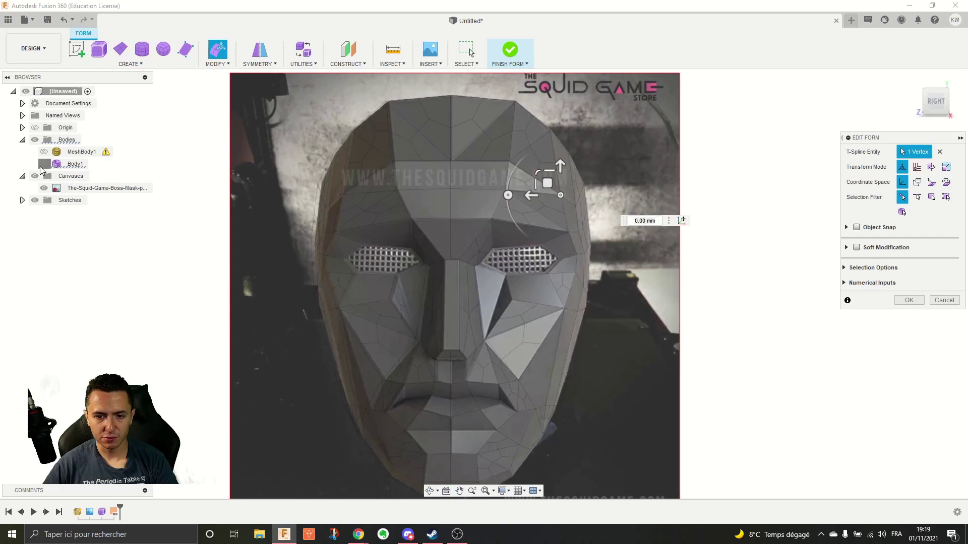
click(42, 165)
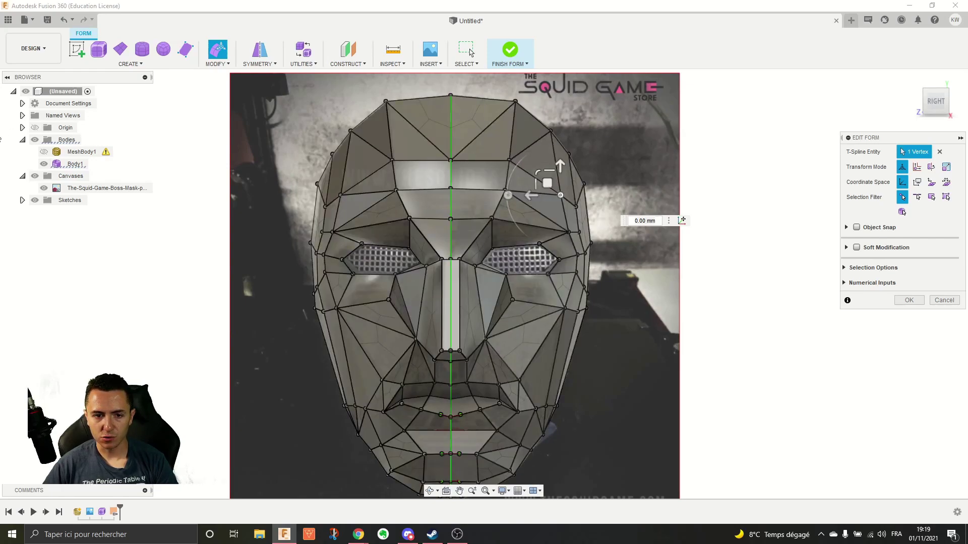
click(43, 164)
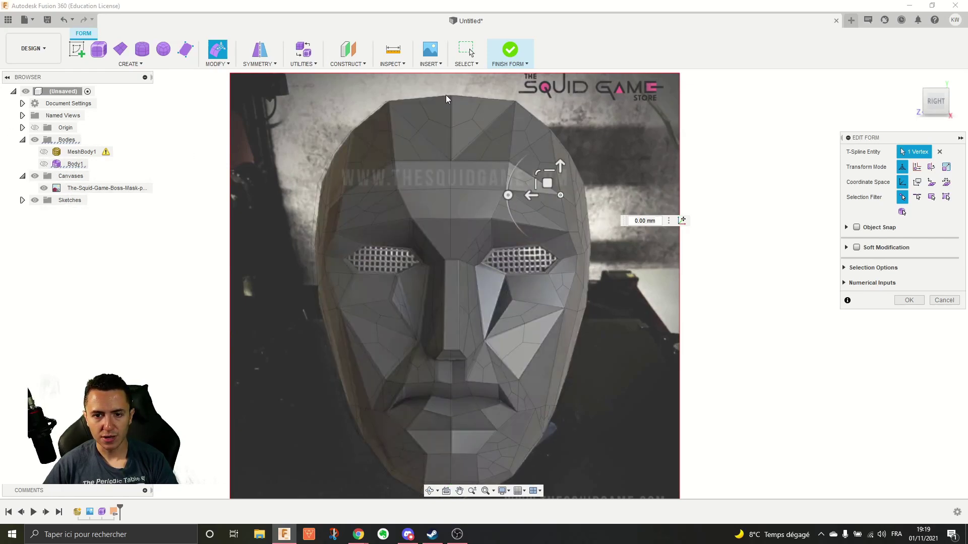
scroll(446, 95, up, 5)
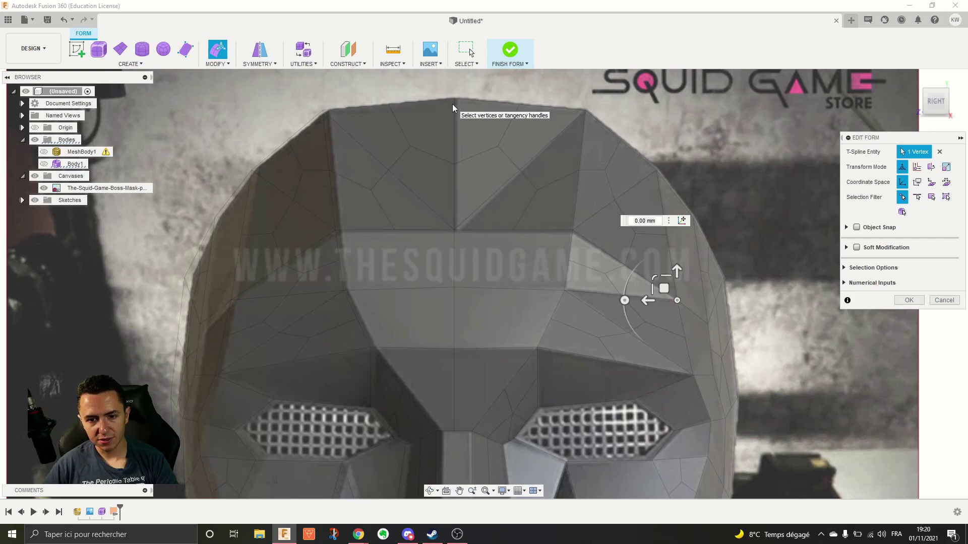
click(45, 163)
Step: Pull the top centre vertex of the forehead forward
shift+middle_drag(542, 166, 453, 156)
click(569, 94)
drag(543, 92, 492, 94)
Step: Pull the vertices at the upper inner corner of the eye opening forward
shift+middle_drag(428, 144, 554, 122)
mouse_move(481, 247)
shift+middle_down()
mouse_move(476, 221)
mouse_move(423, 239)
mouse_move(486, 217)
mouse_move(524, 219)
mouse_move(407, 218)
mouse_move(490, 250)
shift+middle_up()
scroll(453, 222, up, 3)
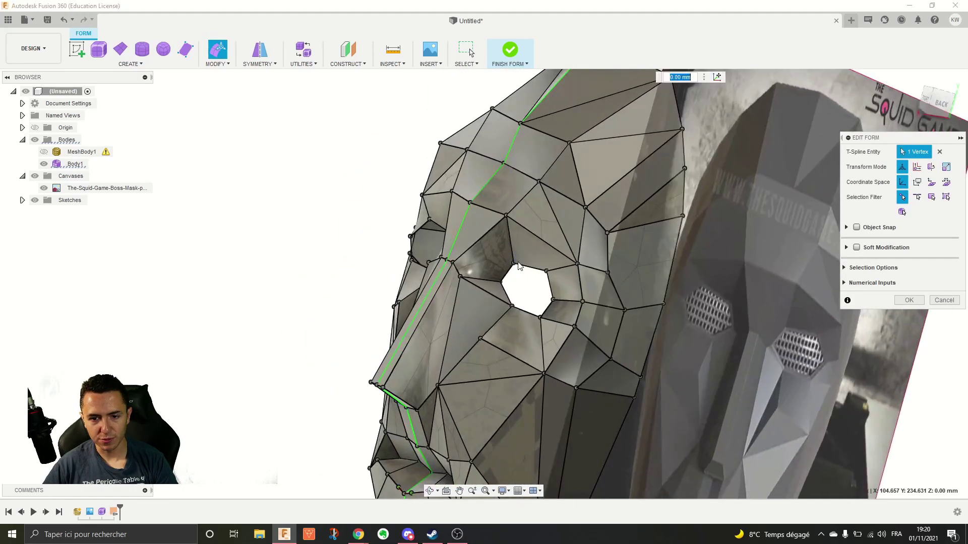
scroll(490, 250, up, 3)
drag(531, 306, 530, 306)
shift+middle_drag(530, 305, 484, 274)
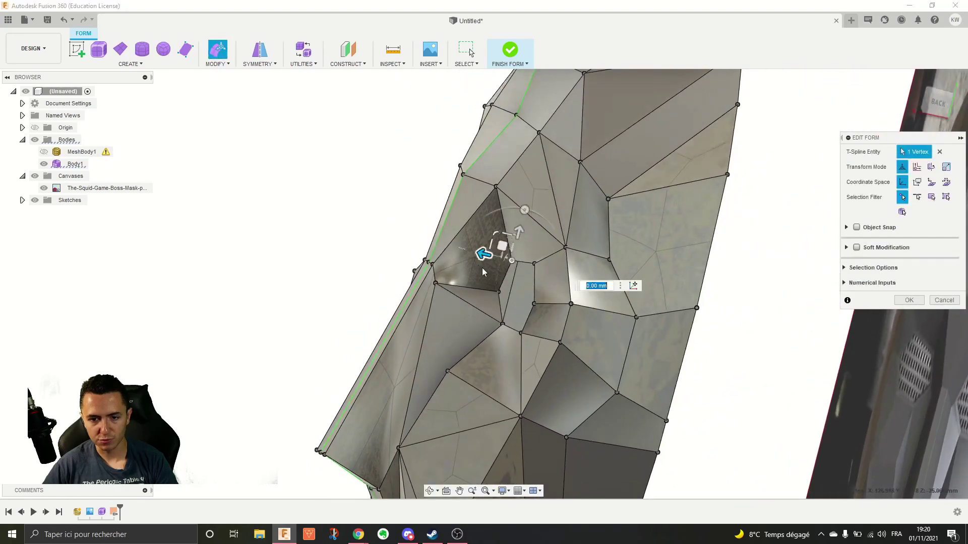
drag(479, 256, 449, 280)
click(497, 293)
shift+middle_drag(449, 279, 535, 293)
scroll(592, 314, up, 3)
shift+middle_drag(592, 314, 550, 319)
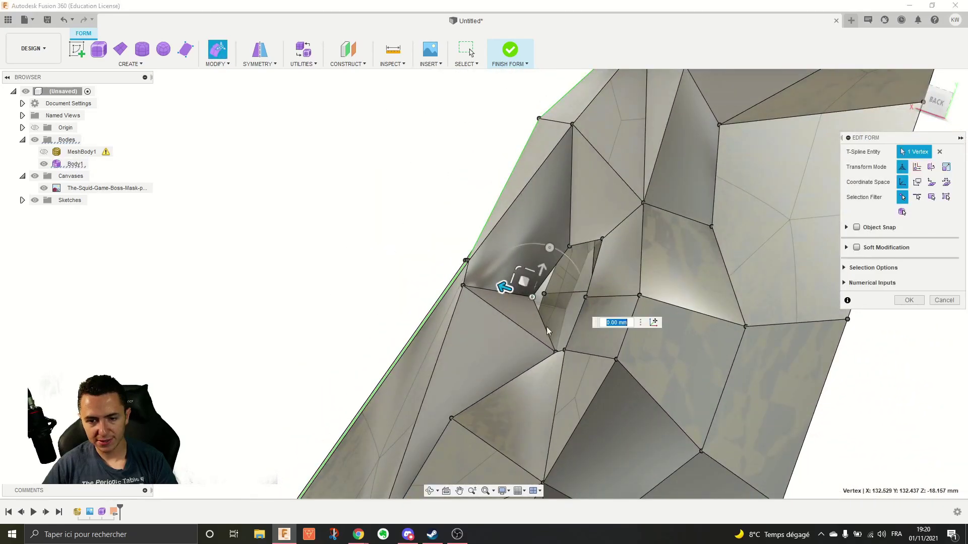
Step: Pull the lower vertex beside the eye opening's inner corner slightly forward and apply the form edits
click(555, 353)
drag(526, 341, 511, 336)
scroll(512, 337, down, 2)
shift+middle_drag(511, 332, 623, 309)
scroll(625, 258, down, 5)
shift+middle_drag(624, 258, 591, 244)
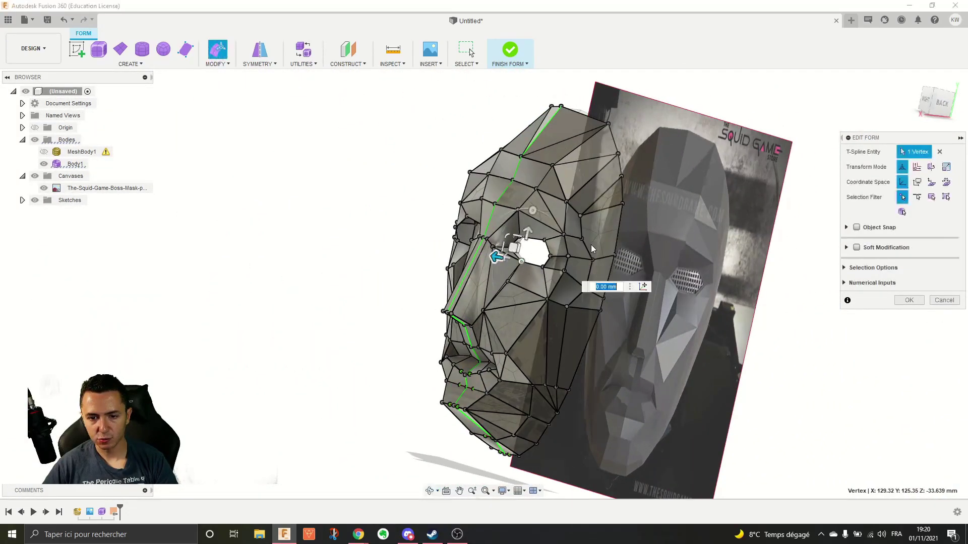
scroll(591, 244, up, 3)
click(900, 304)
scroll(730, 305, down, 3)
shift+middle_drag(730, 304, 631, 293)
scroll(624, 294, up, 5)
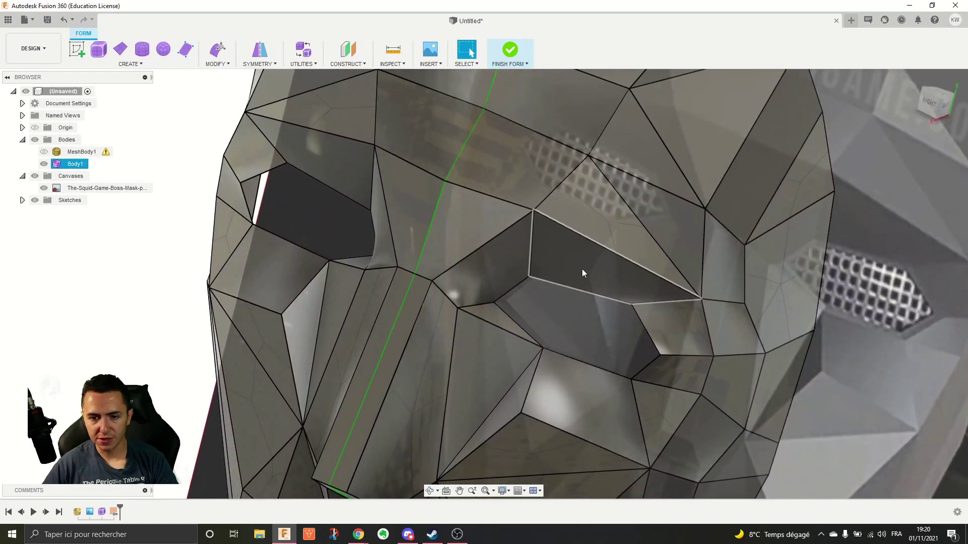
Step: Insert an edge with Insert Point from the side of the nose bridge to the eye opening's upper inner corner
click(218, 64)
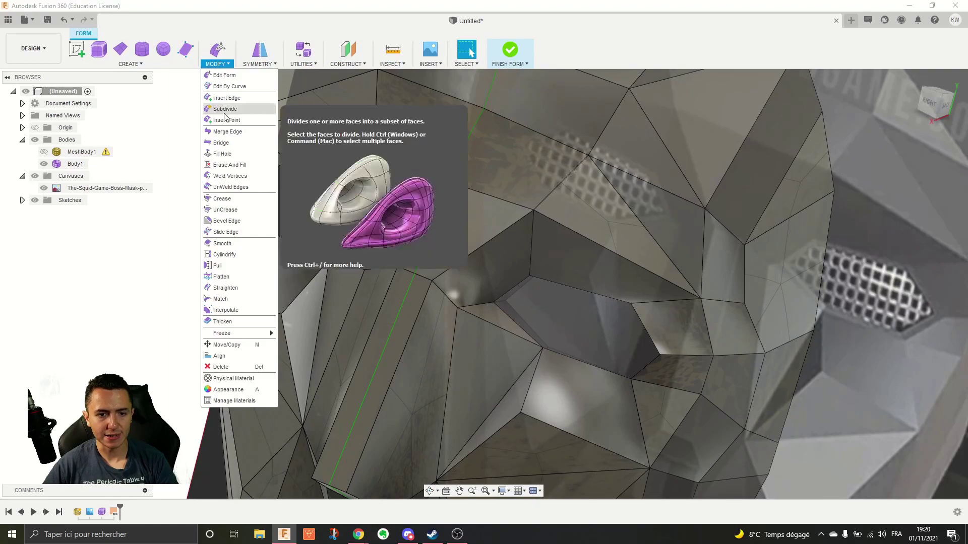
click(227, 123)
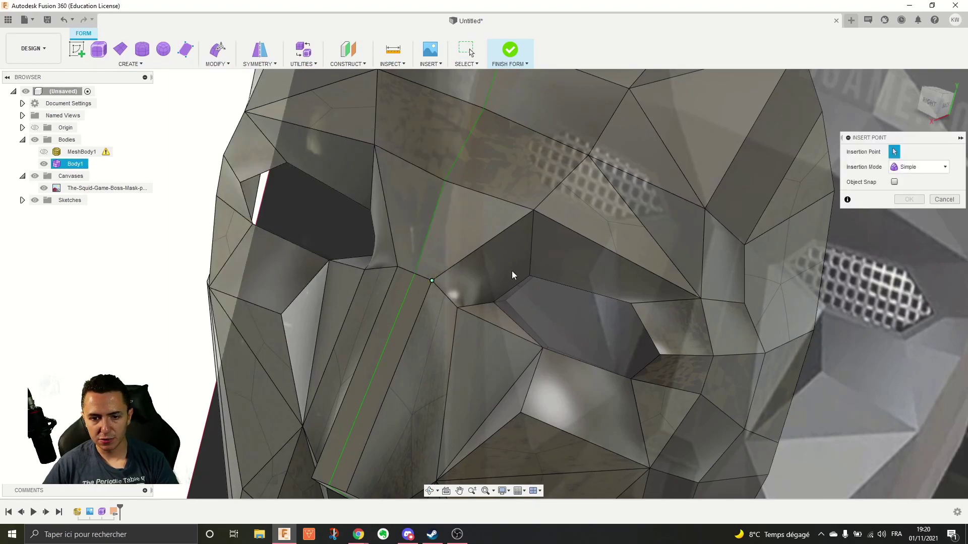
click(939, 201)
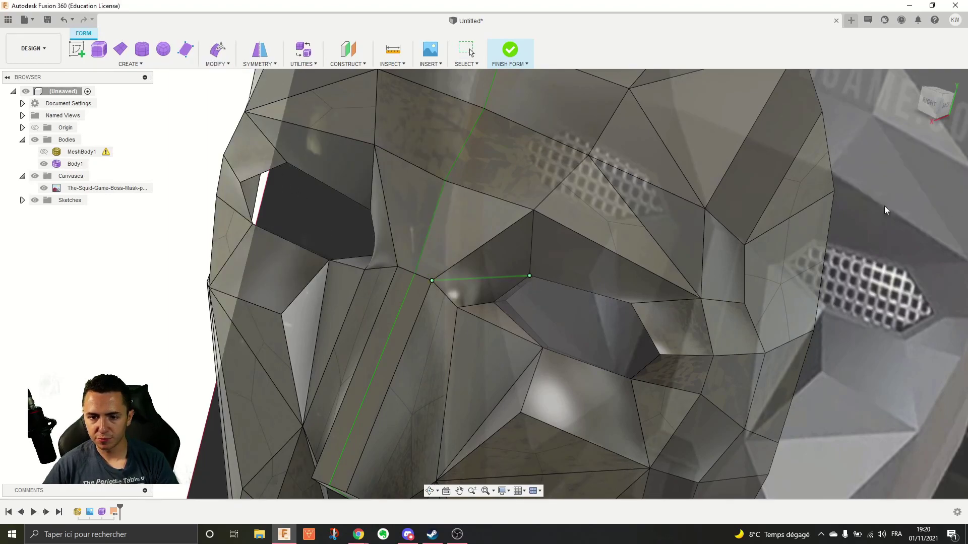
right_click(212, 110)
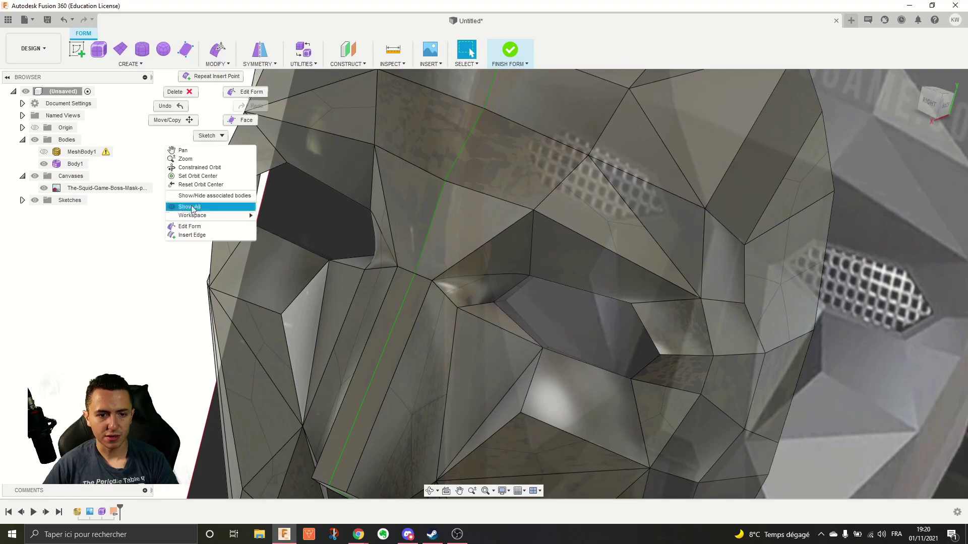
click(199, 117)
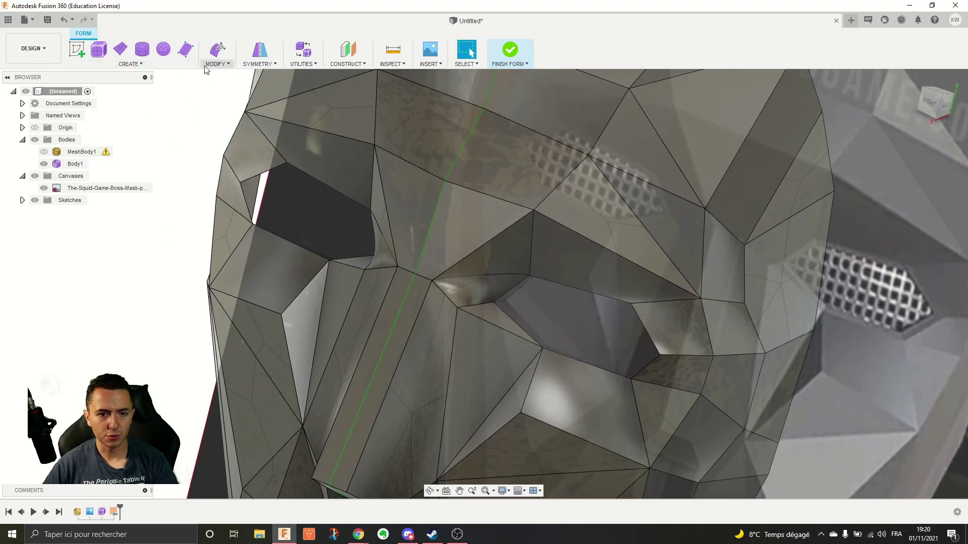
Step: Crease the new edge between the nose bridge and the eye opening's upper inner corner
click(217, 64)
click(237, 199)
click(559, 280)
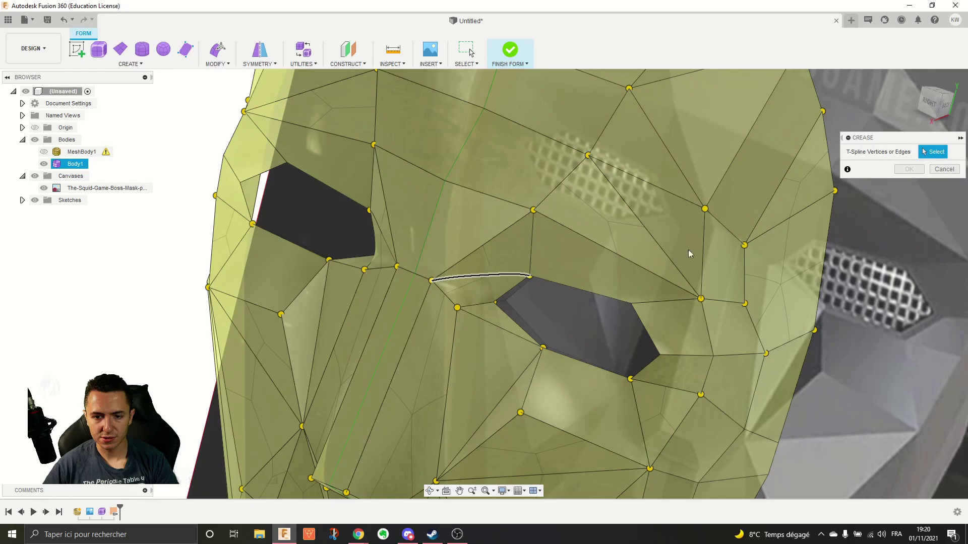
click(906, 169)
shift+middle_drag(901, 169, 721, 297)
scroll(558, 195, down, 3)
shift+middle_drag(537, 232, 550, 247)
click(468, 49)
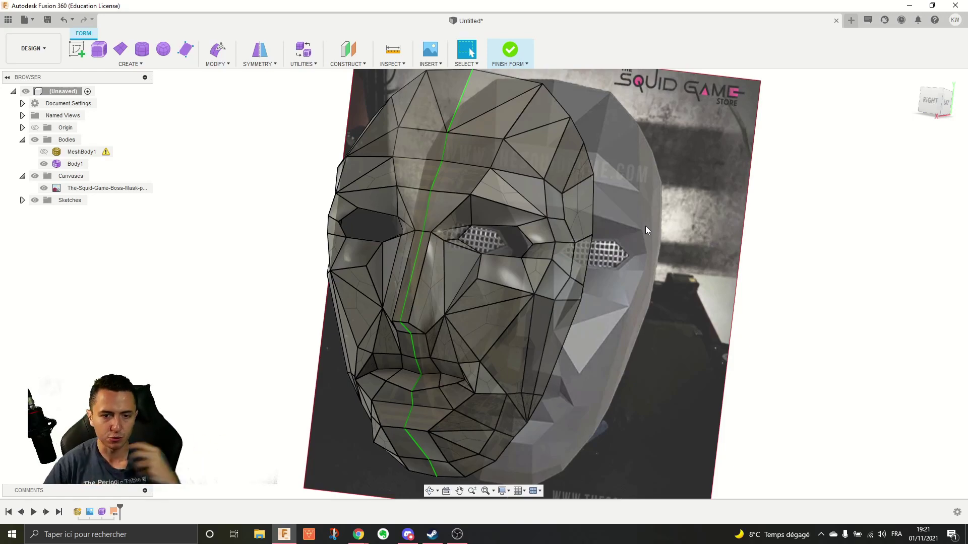
Step: Finish the form, hide the reference canvas and show the head mesh body behind the mask
click(511, 49)
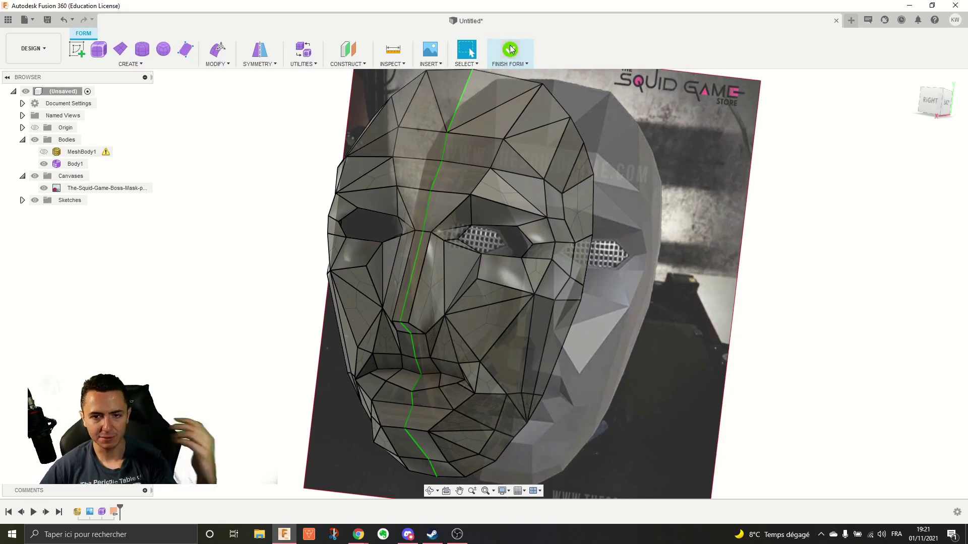
click(47, 190)
click(45, 188)
click(63, 152)
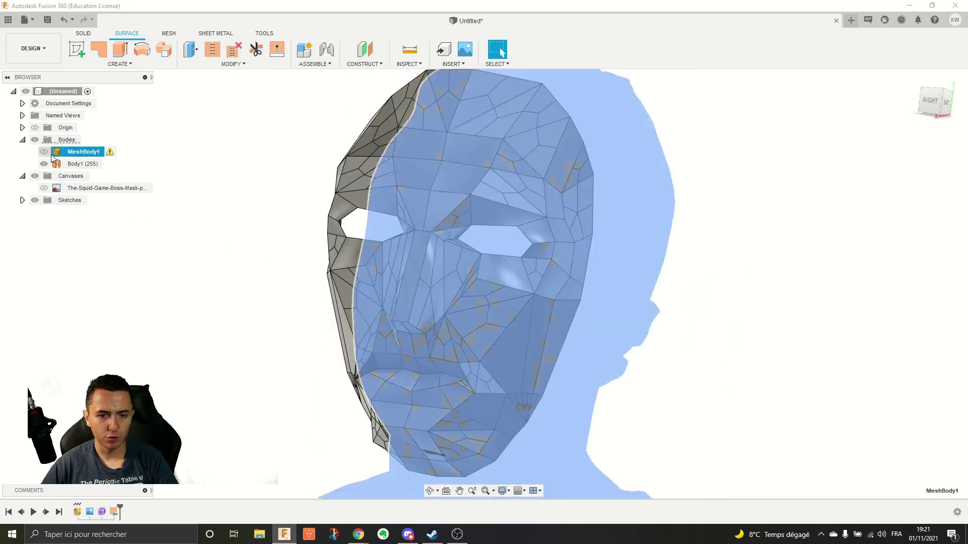
key(v)
Step: Examine the mask's eye, nose and forehead facets and its fit on the head mesh from several angles
shift+middle_drag(281, 238, 682, 244)
click(502, 52)
scroll(532, 254, up, 3)
scroll(655, 305, down, 2)
scroll(745, 225, up, 10)
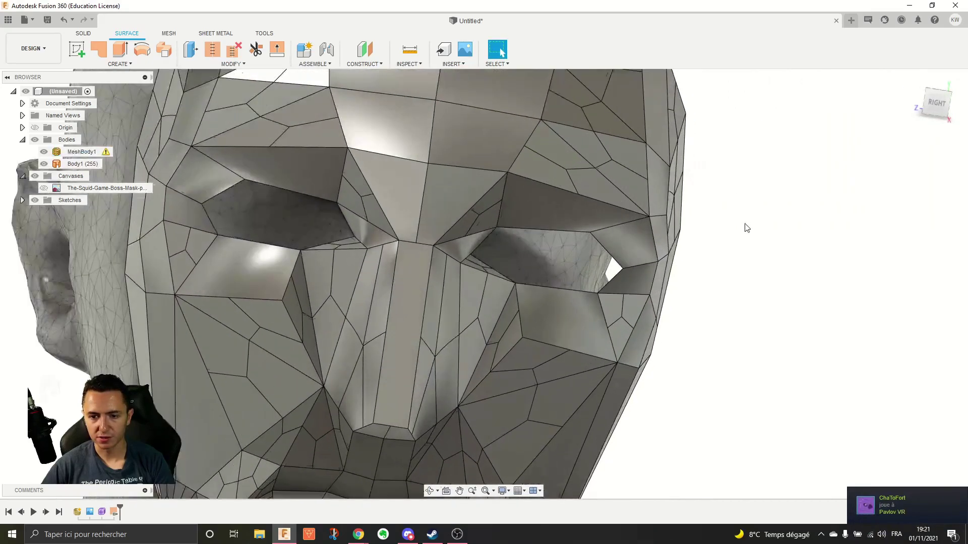
key(Escape)
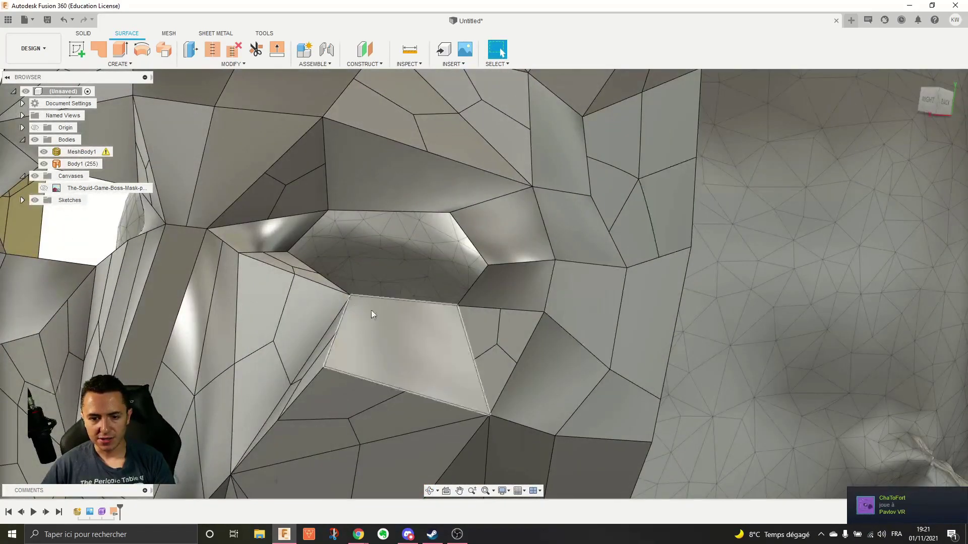
scroll(555, 383, down, 3)
scroll(585, 348, down, 2)
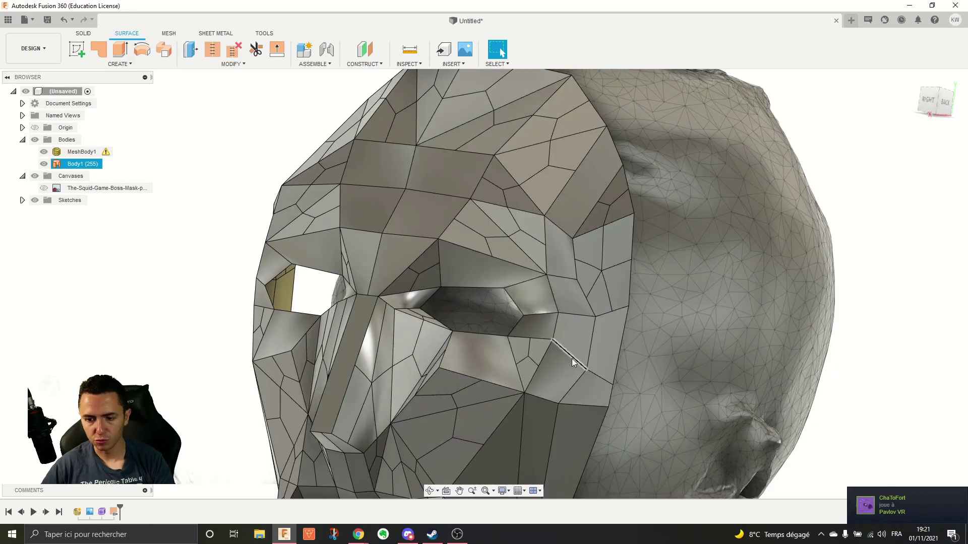
middle_drag(572, 359, 558, 261)
scroll(555, 280, down, 3)
shift+middle_drag(549, 366, 646, 333)
middle_drag(272, 266, 309, 305)
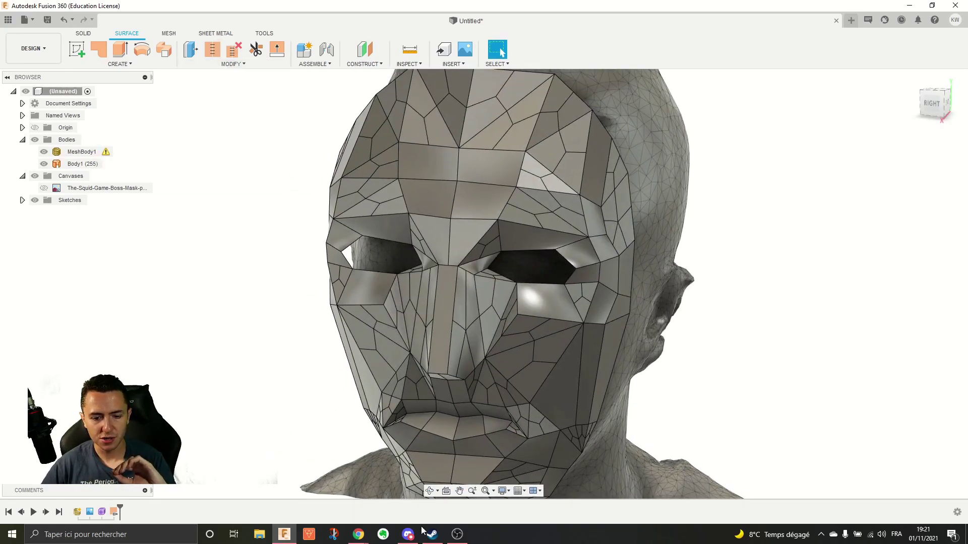
click(407, 534)
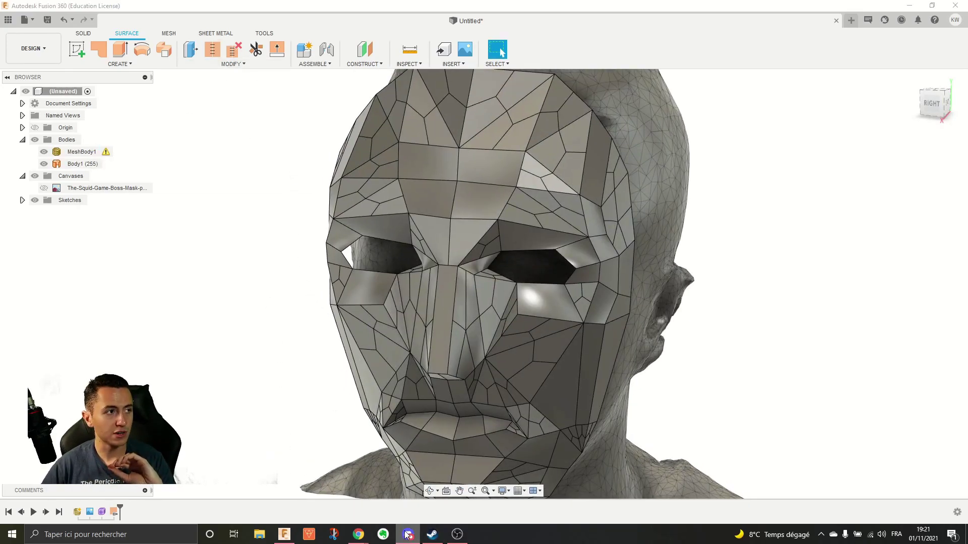
click(252, 363)
scroll(252, 322, down, 3)
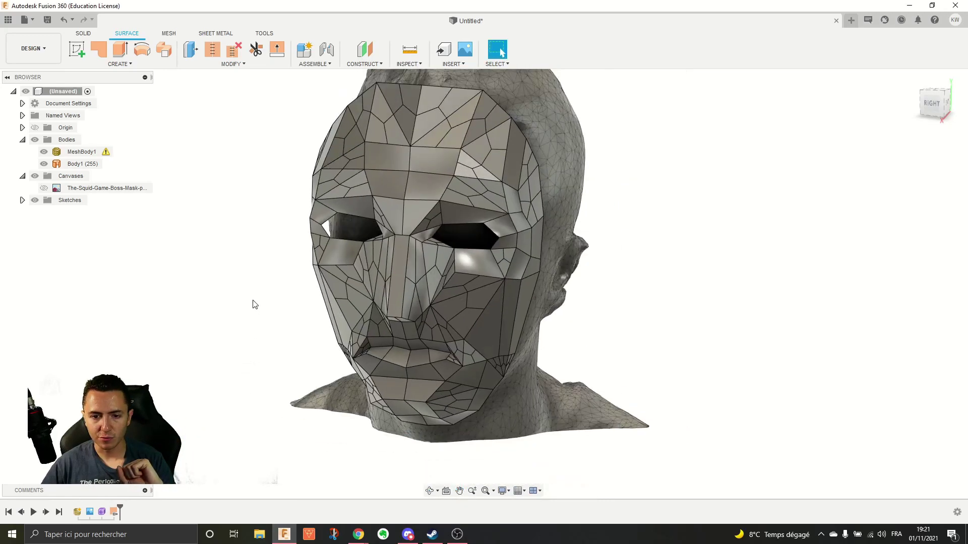
scroll(252, 304, up, 3)
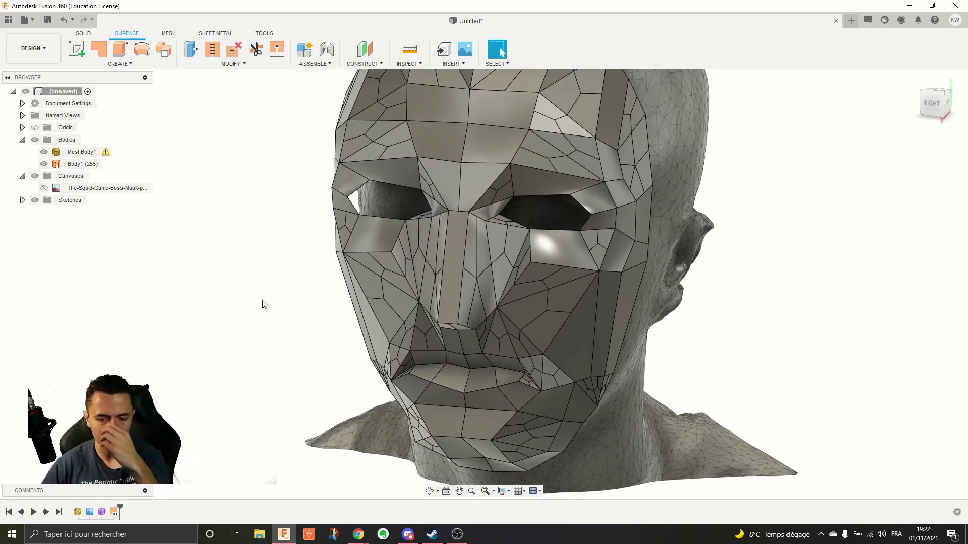
shift+middle_drag(835, 286, 796, 279)
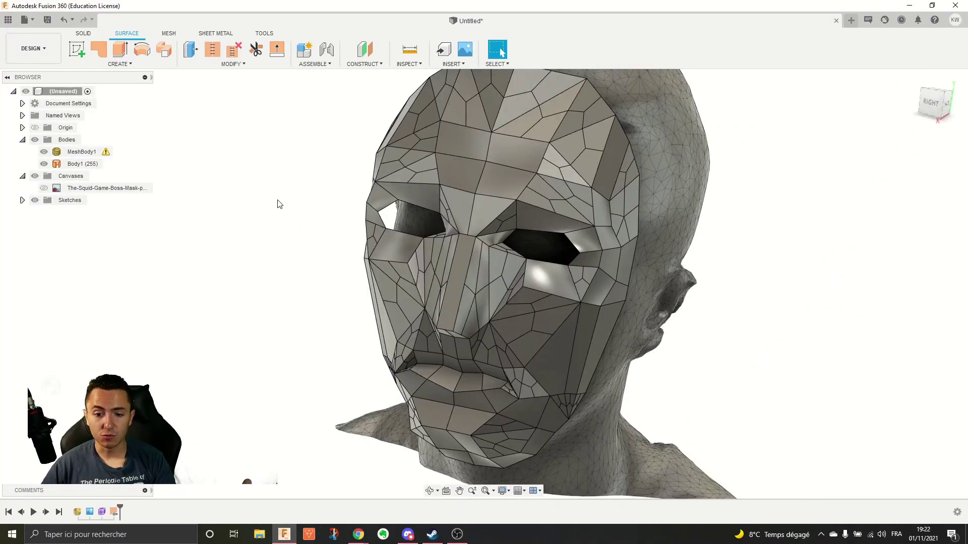
right_click(95, 165)
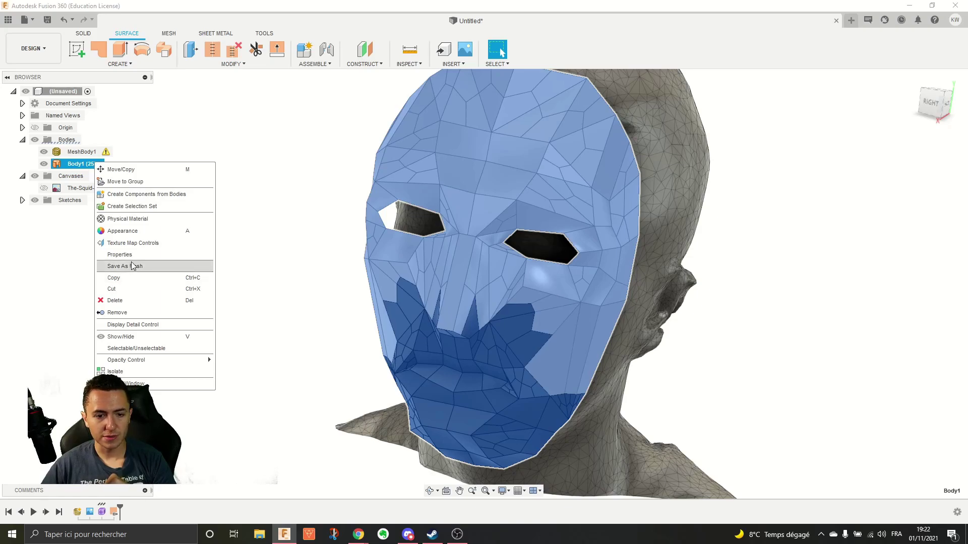
click(271, 245)
key(Escape)
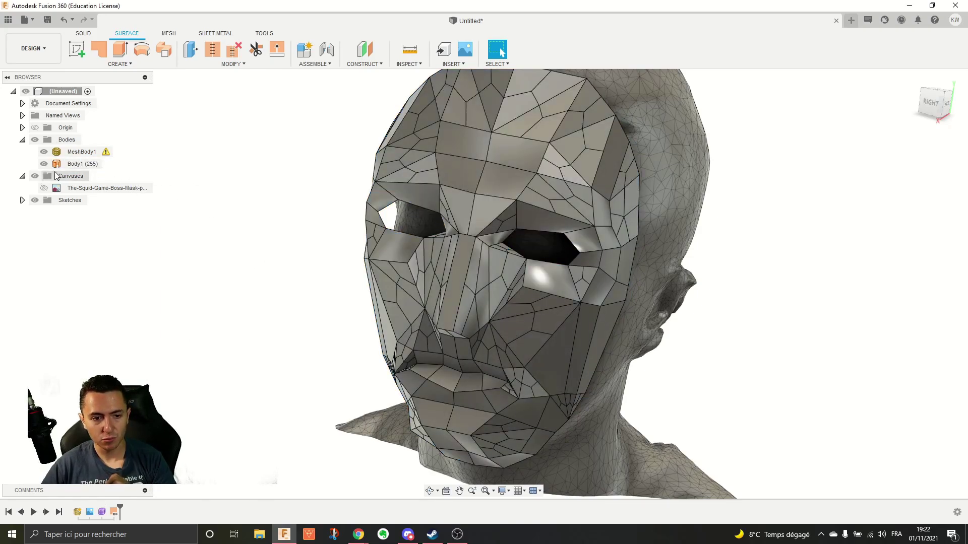
Step: Hide the head mesh body so that only the mask surface is shown
shift+middle_drag(327, 215, 345, 272)
click(44, 151)
middle_drag(537, 201, 331, 131)
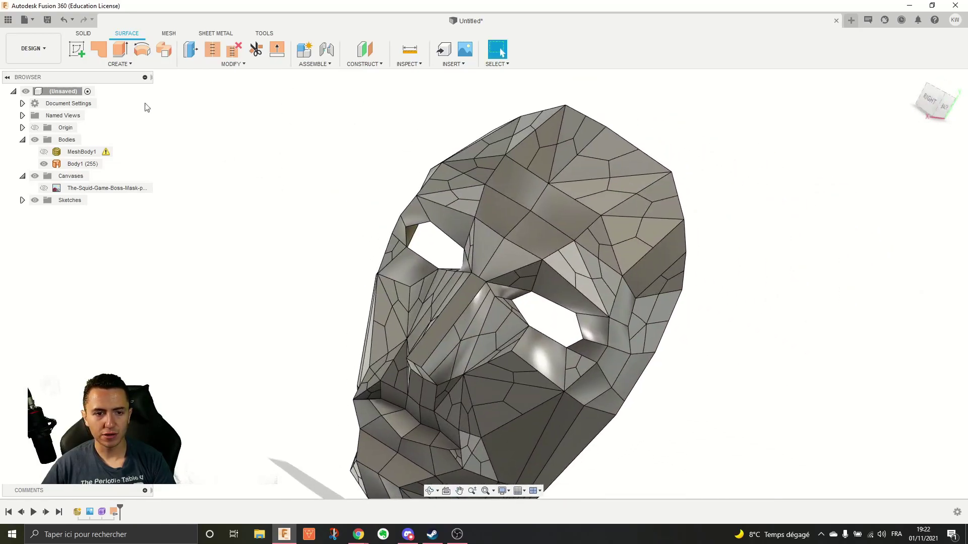
Step: Try to thicken the whole mask surface by -3 mm on one side as a new body
click(132, 66)
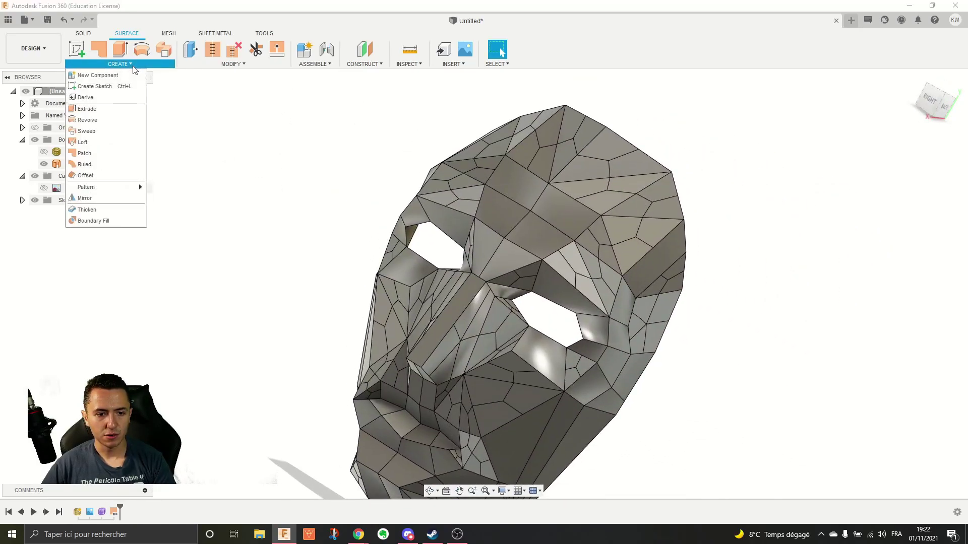
click(105, 210)
scroll(317, 227, down, 3)
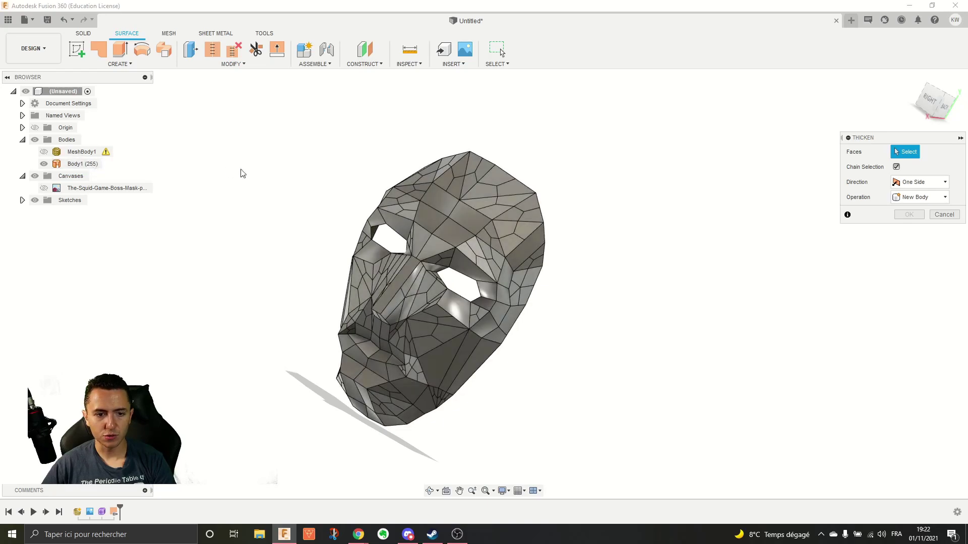
click(71, 165)
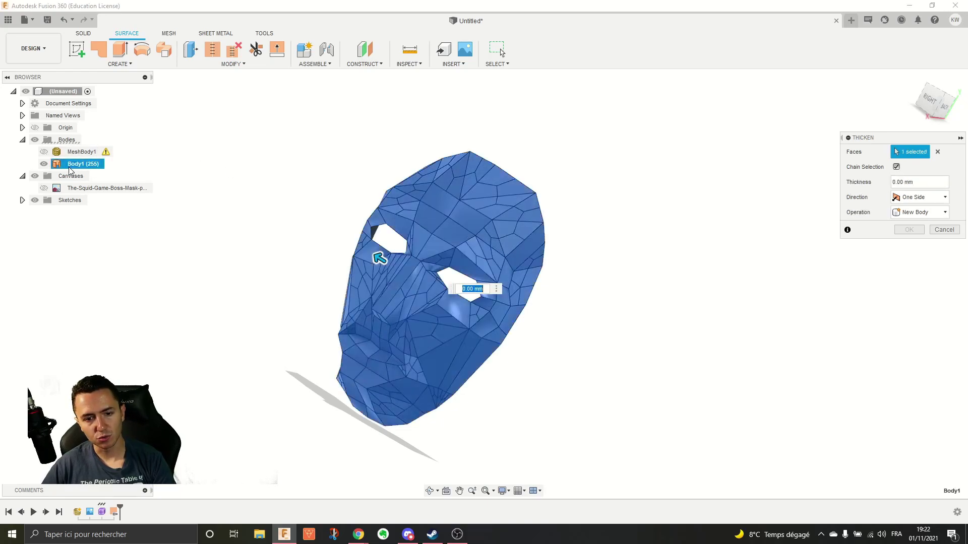
scroll(298, 202, up, 3)
shift+middle_drag(309, 207, 330, 264)
click(908, 182)
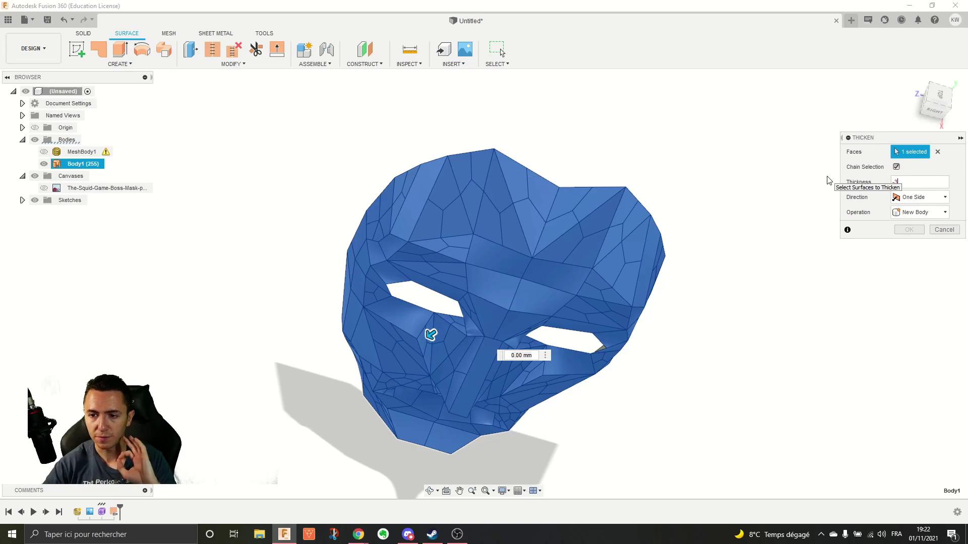
key(Return)
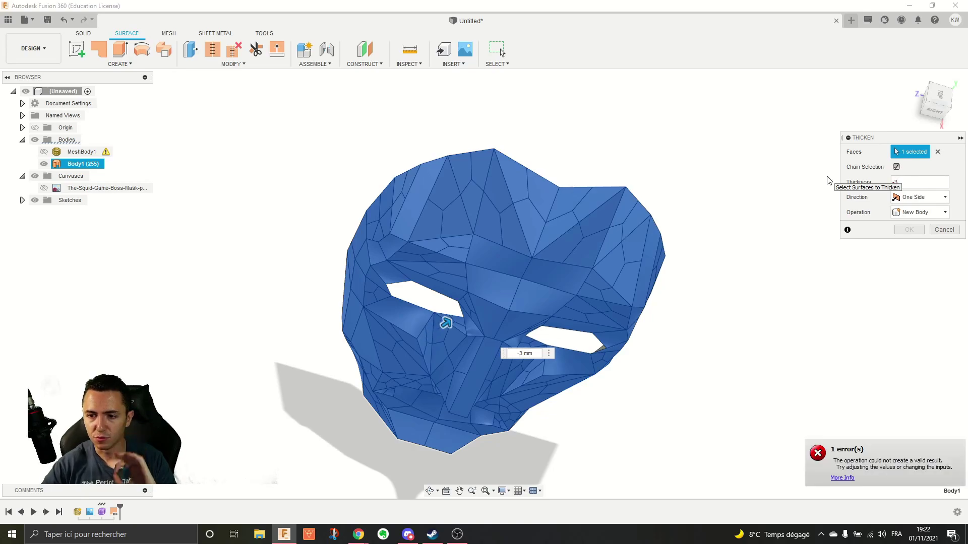
Step: Try a thickness of 3 mm for the mask surface in the opposite direction
drag(918, 183, 816, 183)
text(3)
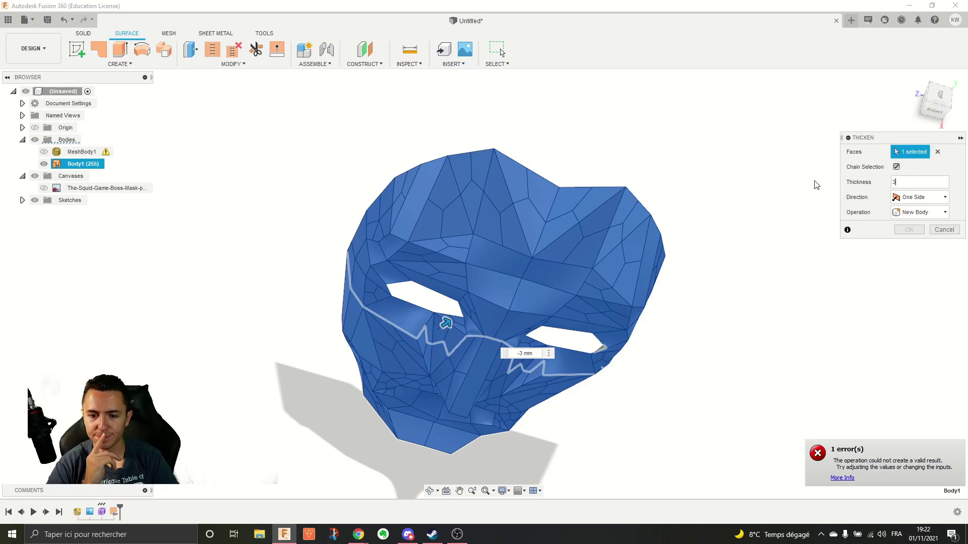
key(Return)
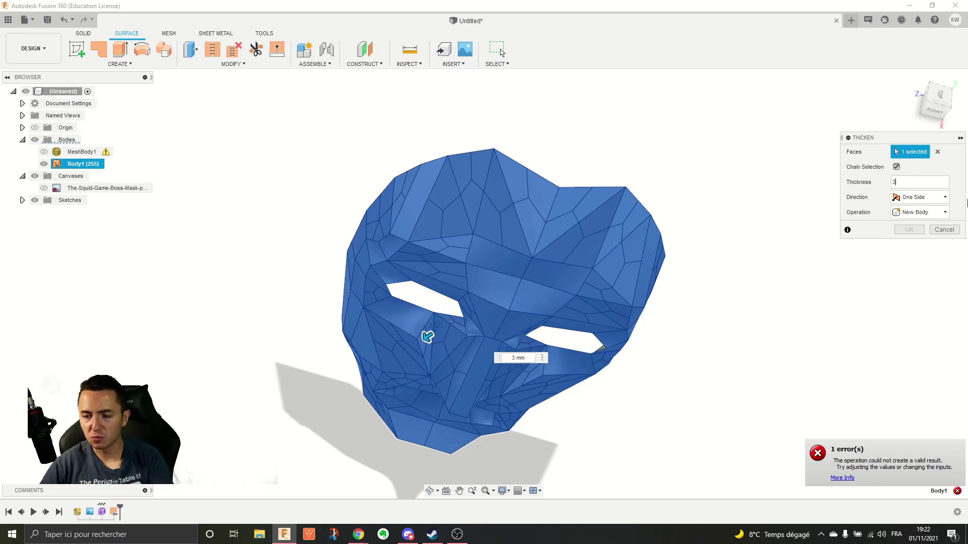
Step: Try a thickness of 0.25 mm for the mask surface and cancel the Thicken command
double_click(899, 182)
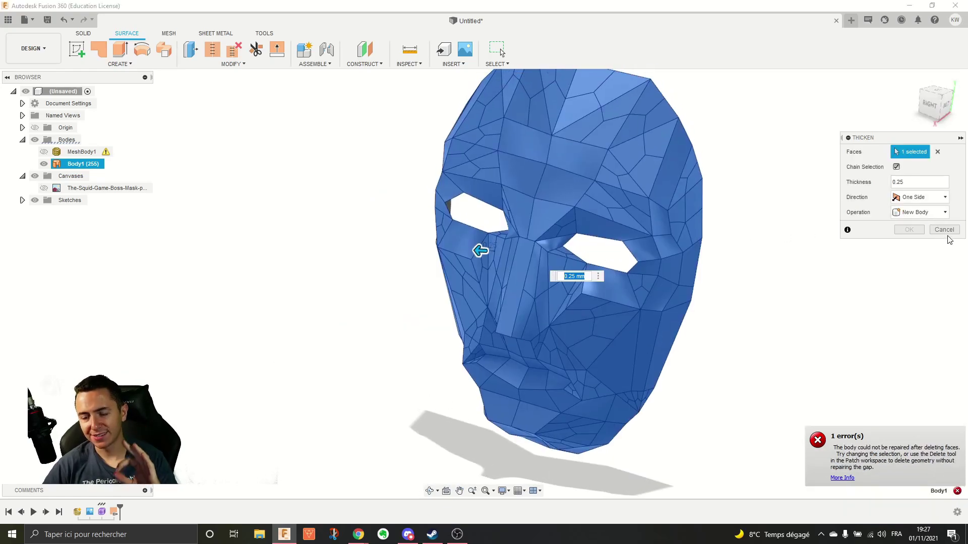
click(947, 234)
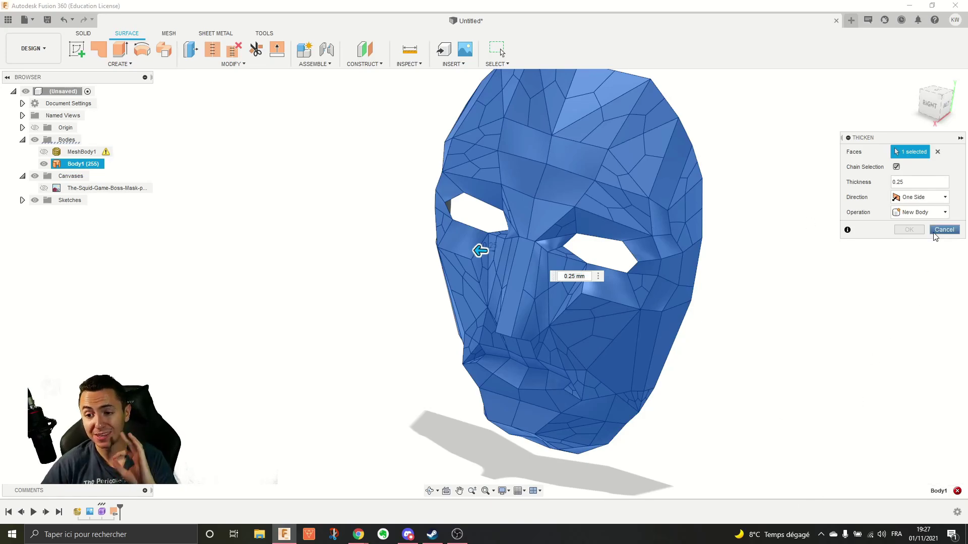
click(935, 234)
shift+middle_drag(854, 234, 817, 279)
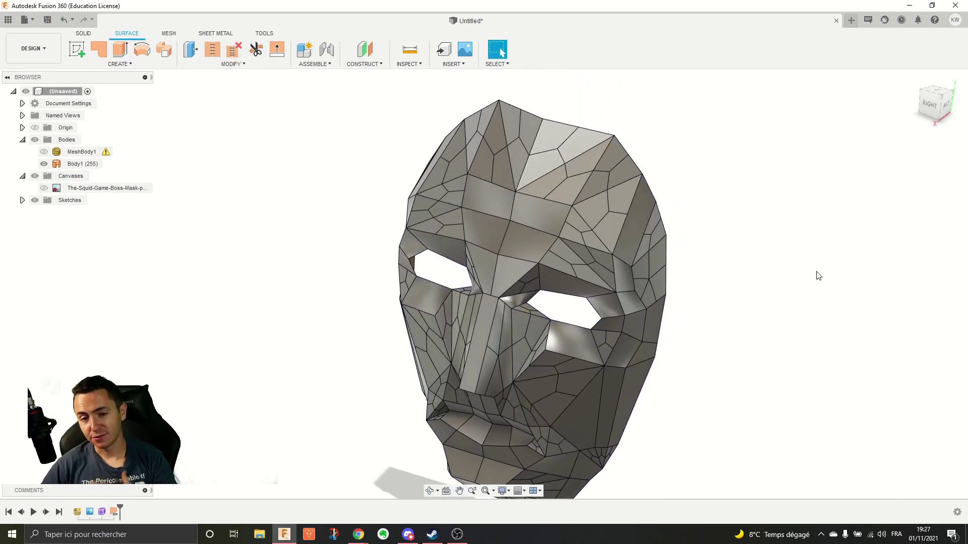
Step: Split the mask surface body into two halves with the vertical origin plane through the middle of the face
click(138, 64)
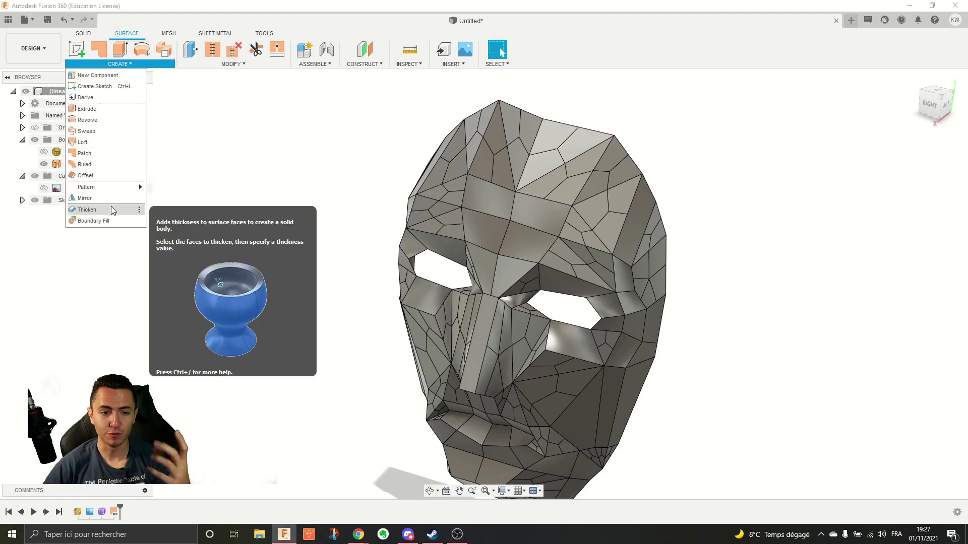
click(221, 67)
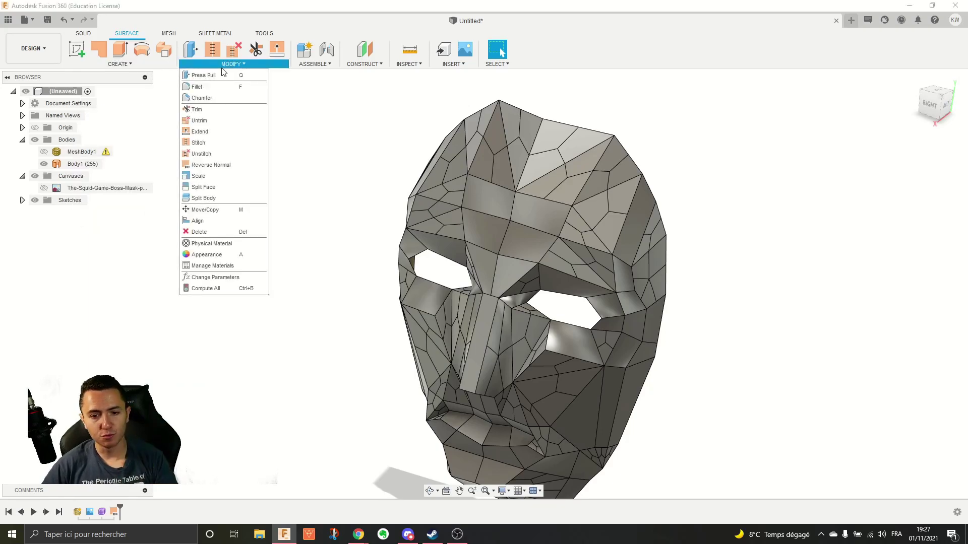
click(210, 198)
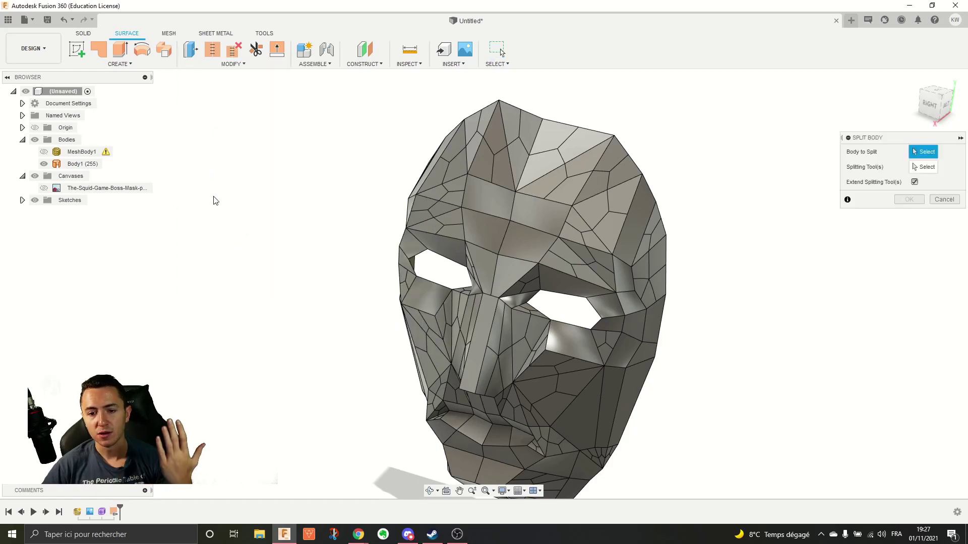
scroll(355, 250, down, 3)
middle_drag(342, 260, 398, 222)
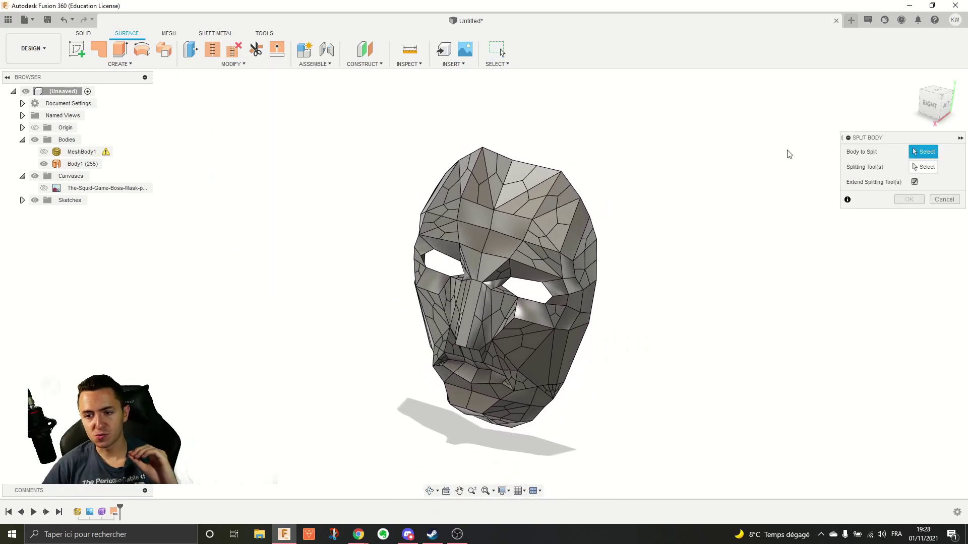
click(530, 227)
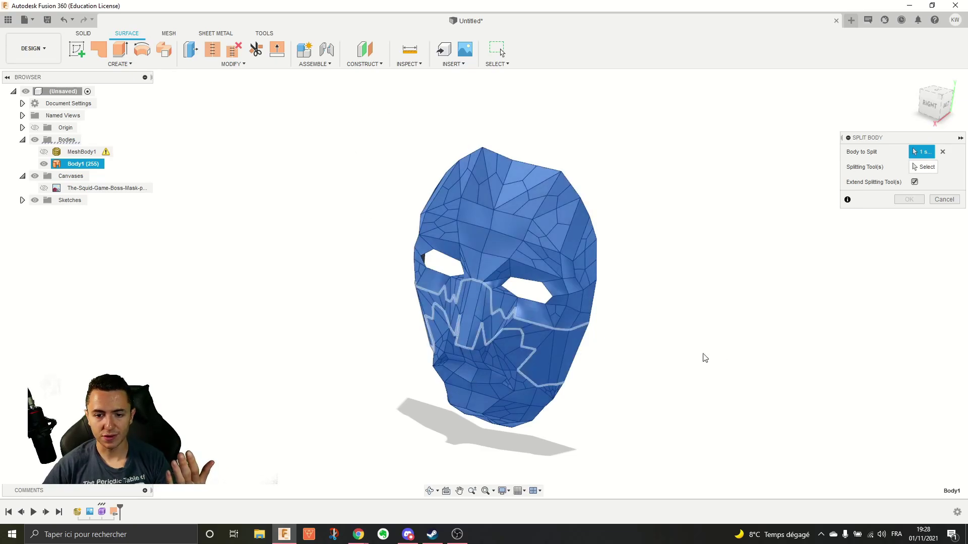
scroll(538, 320, up, 5)
middle_drag(552, 221, 843, 117)
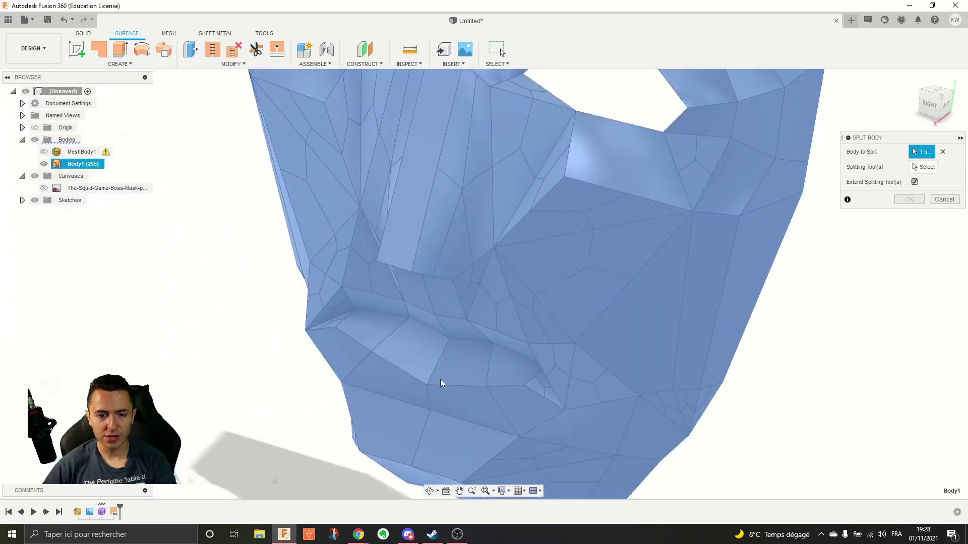
scroll(522, 365, down, 6)
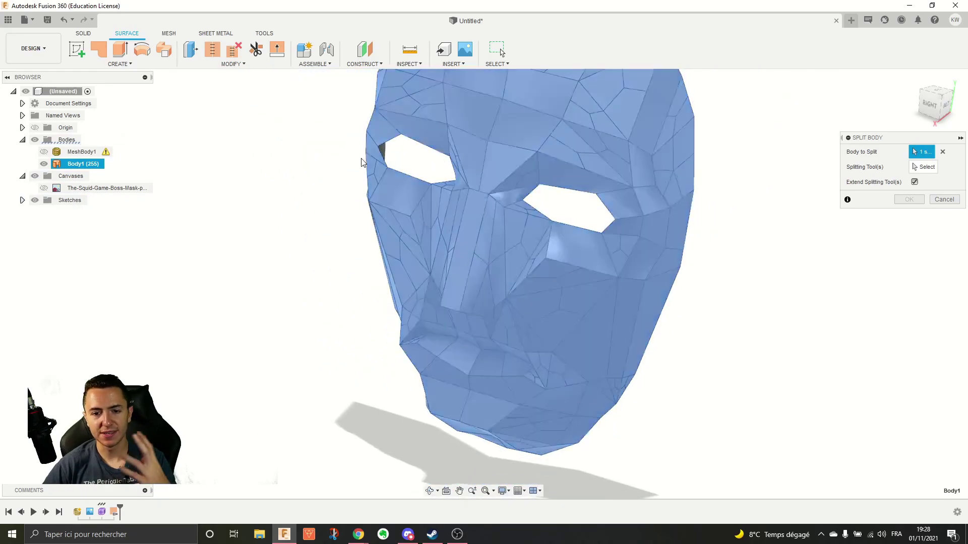
middle_drag(357, 167, 341, 192)
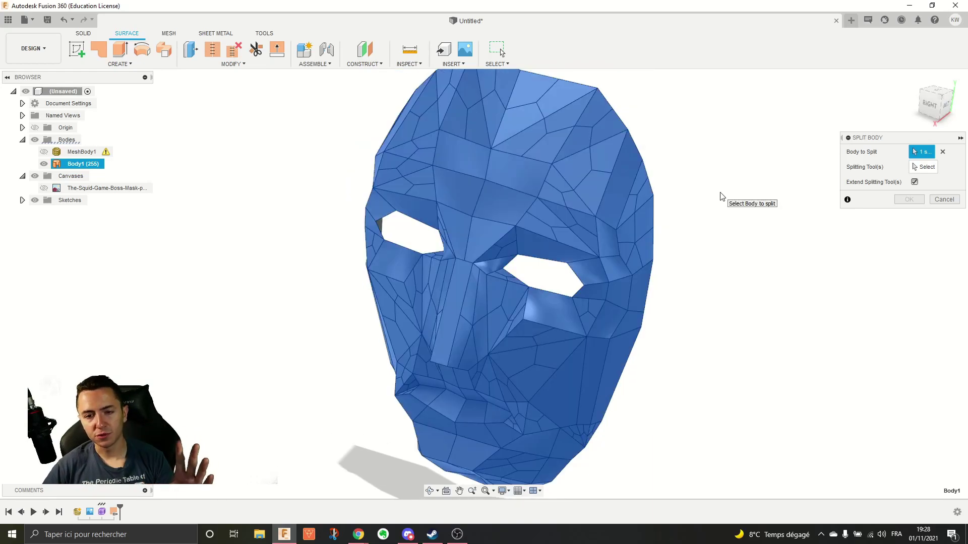
click(923, 167)
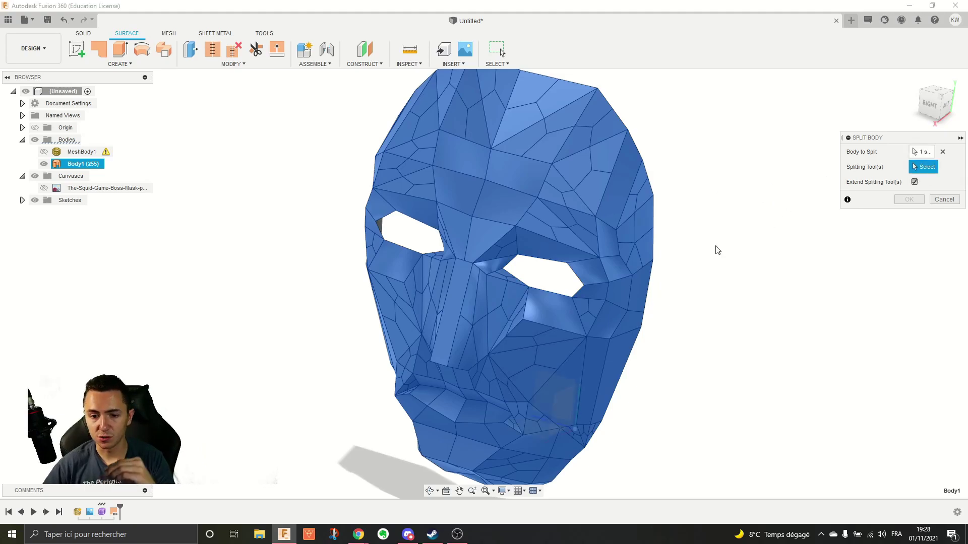
middle_drag(704, 252, 706, 212)
scroll(706, 212, down, 3)
scroll(767, 242, up, 4)
shift+middle_drag(767, 242, 722, 342)
click(758, 404)
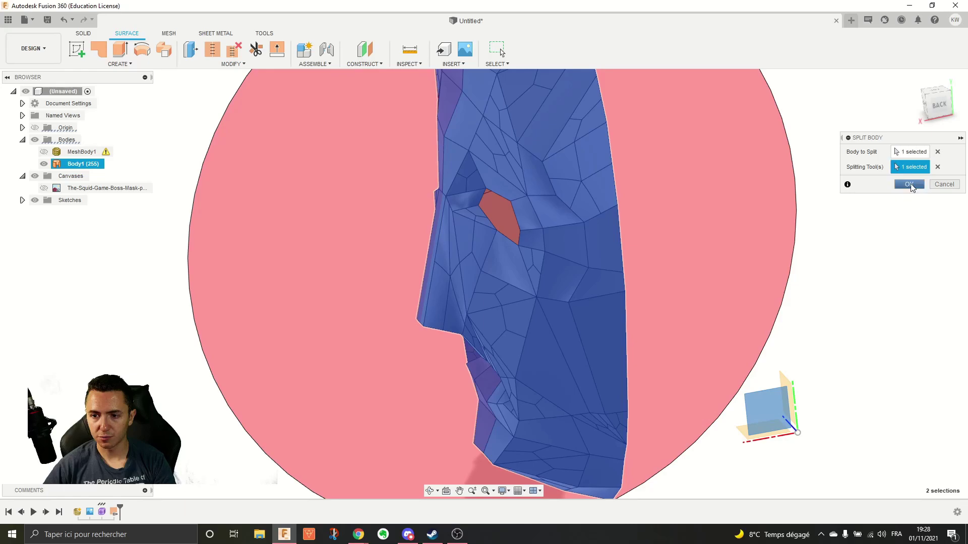
click(909, 200)
shift+middle_drag(620, 164, 689, 143)
scroll(675, 145, down, 3)
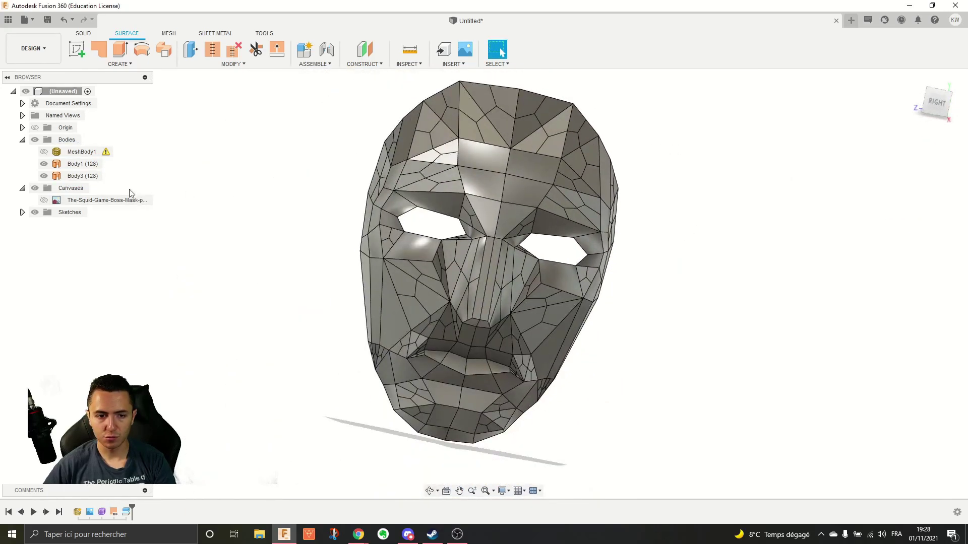
Step: Hide the Body3 half and set up a one-sided 0.25 mm thickening of the remaining mask half as a new body
click(44, 175)
click(119, 64)
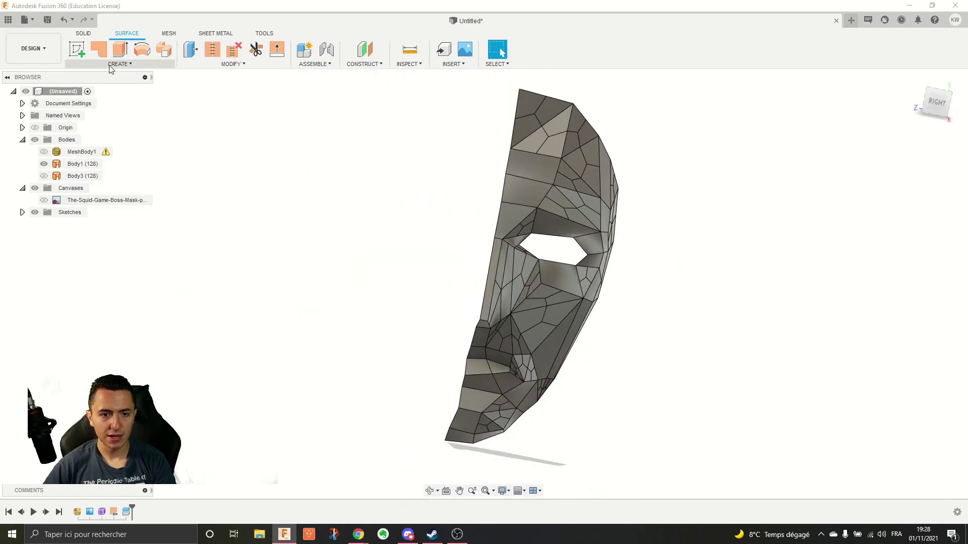
click(87, 210)
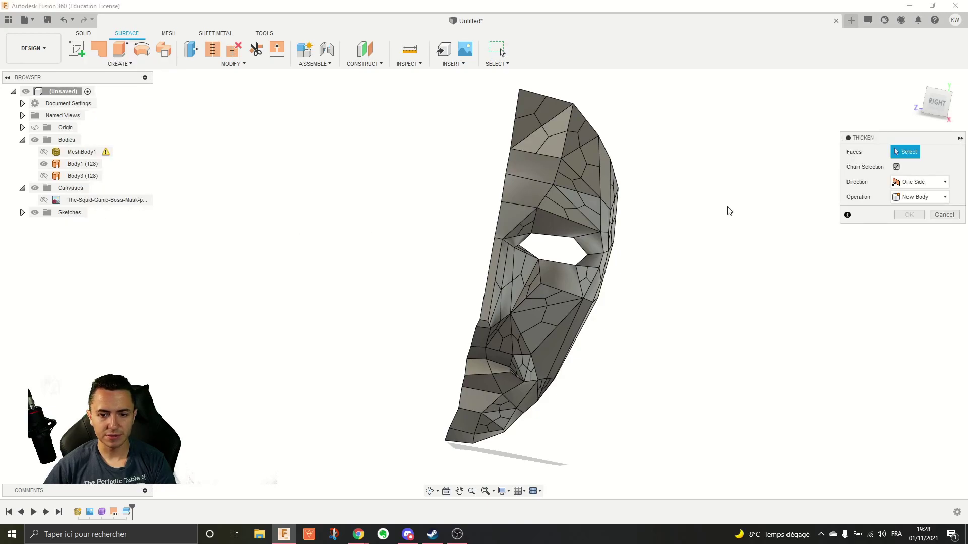
click(610, 200)
shift+middle_drag(650, 173, 698, 216)
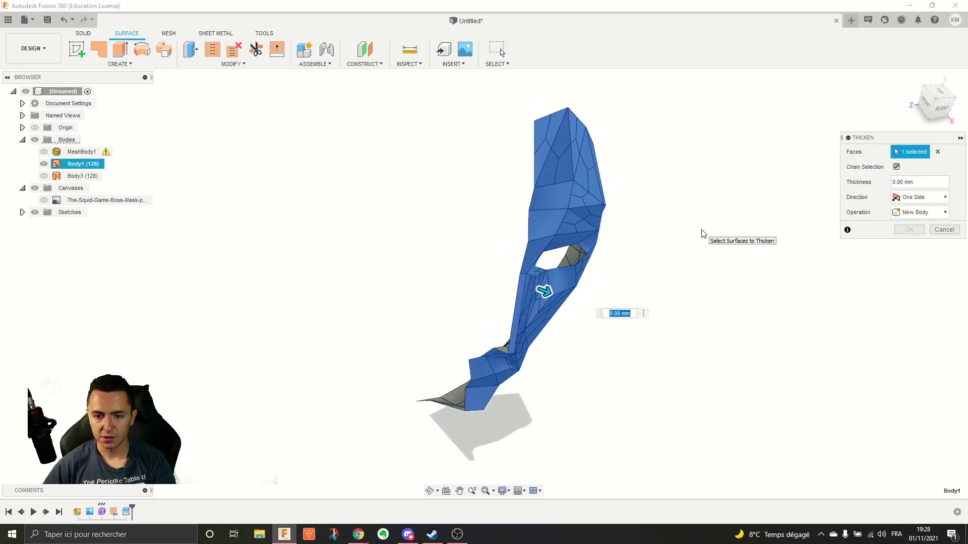
text(0.25)
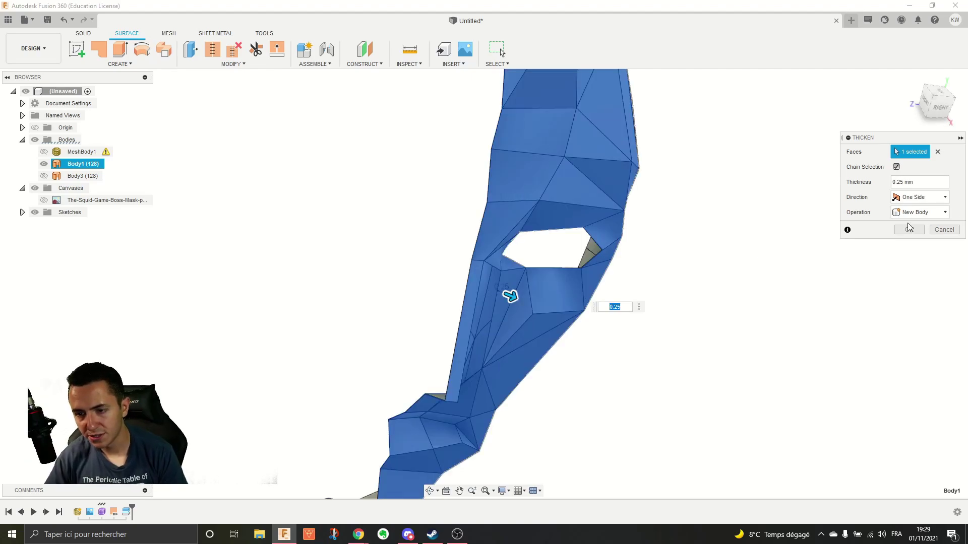
Step: Try thicknesses of 1 mm and 0.5 mm for the mask half
shift+middle_drag(461, 200, 594, 194)
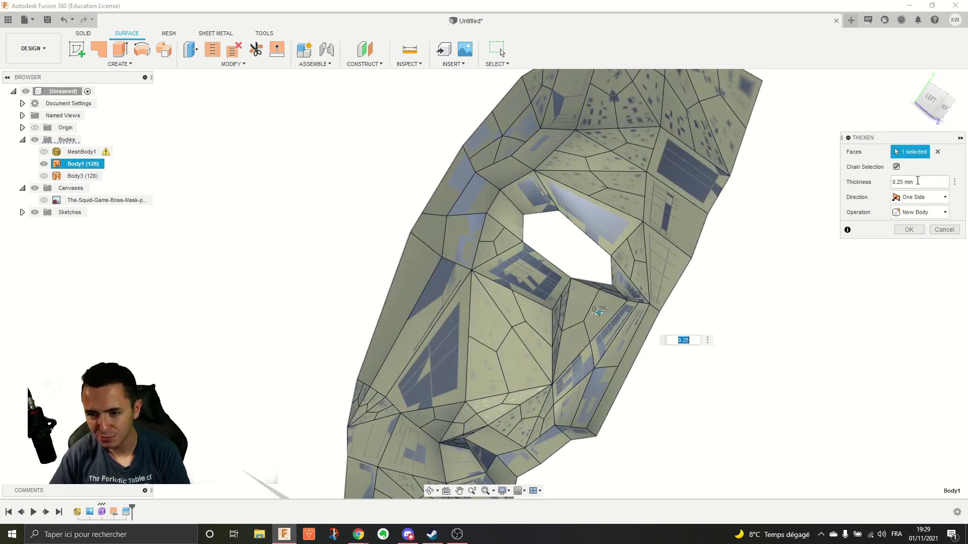
text(1)
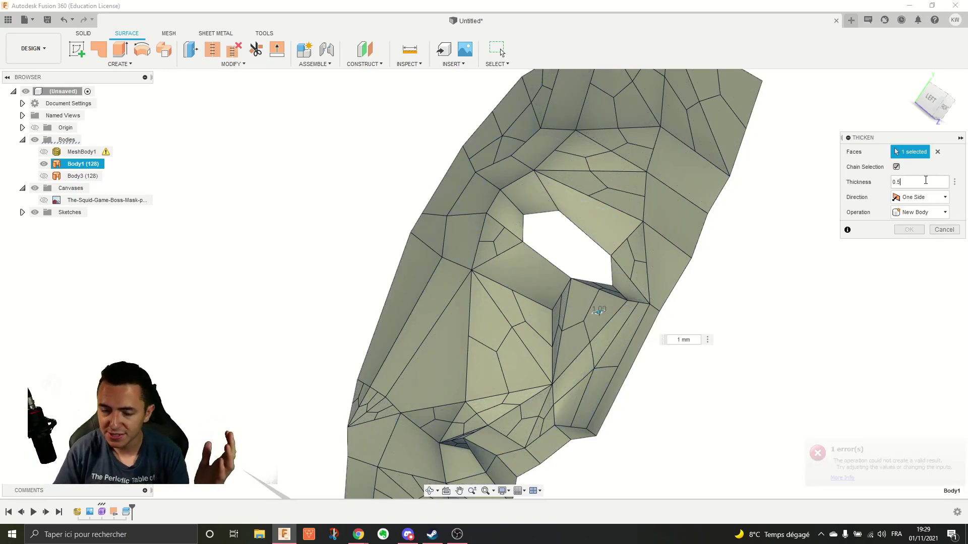
Step: Set the thickness of the mask half to 0.25 mm and complete the Thicken operation
double_click(908, 182)
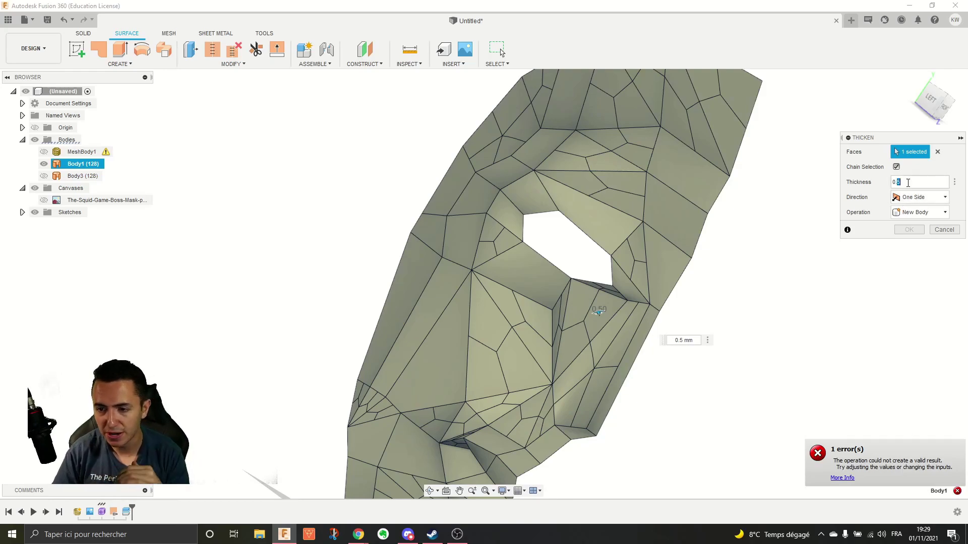
text(25)
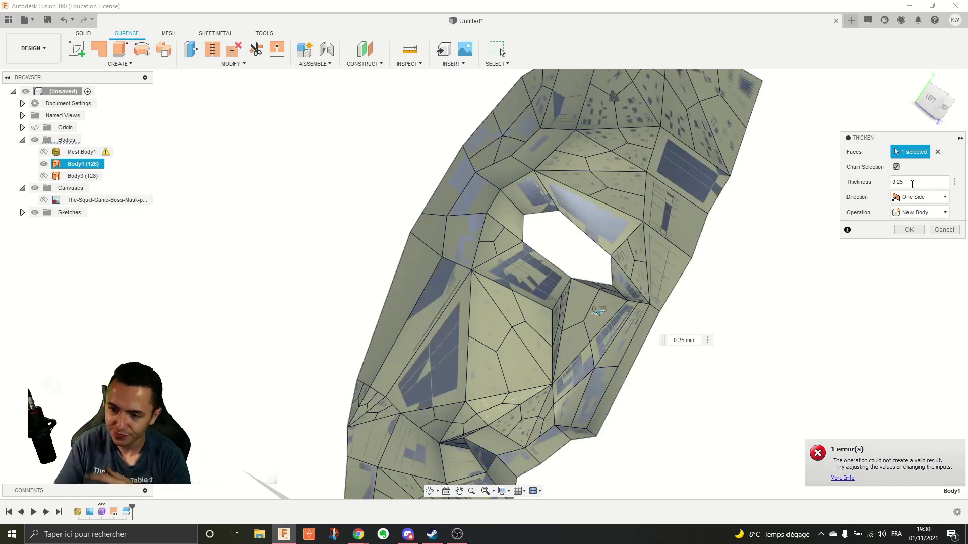
key(Return)
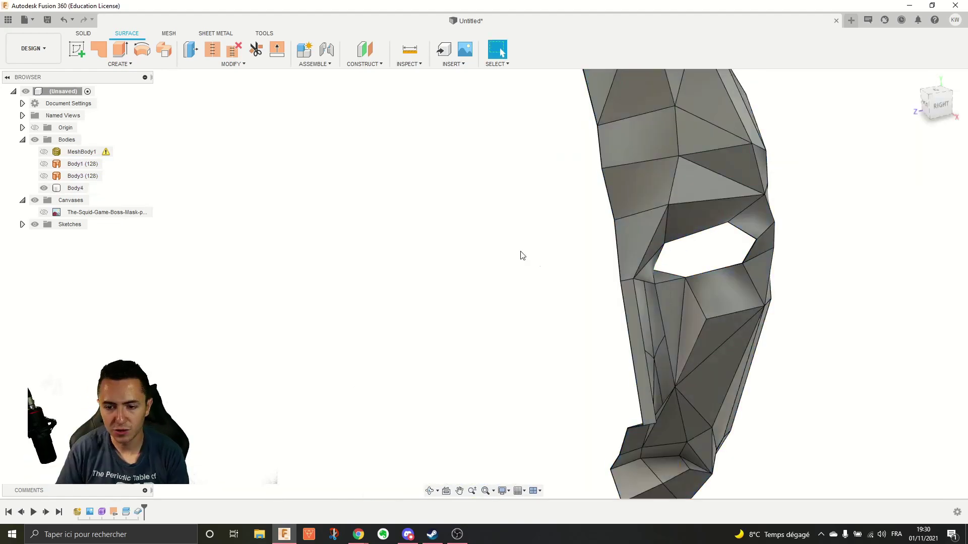
Step: Examine the wall thickness of the thickened mask half along the nose and the cut edge
middle_drag(521, 253, 510, 274)
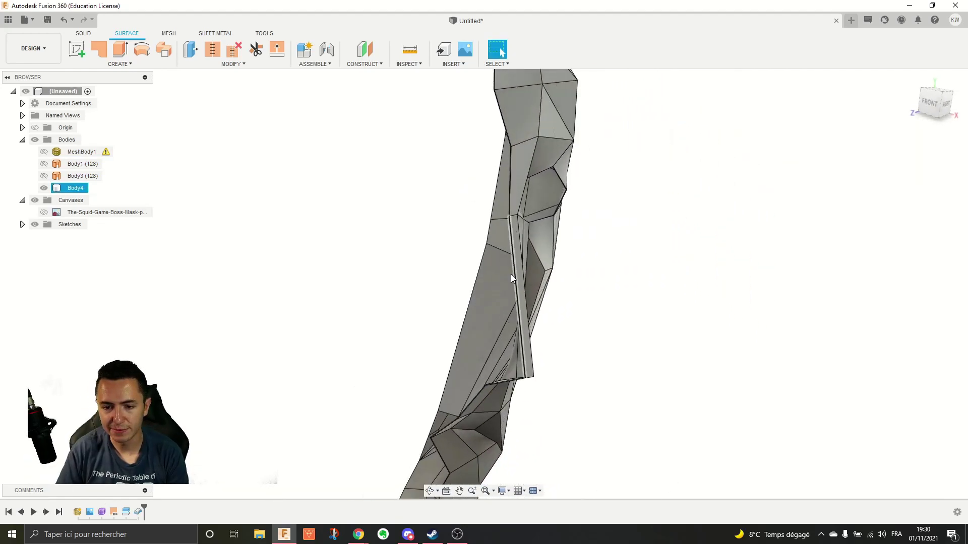
scroll(545, 338, up, 5)
shift+middle_drag(569, 411, 550, 391)
scroll(369, 345, up, 4)
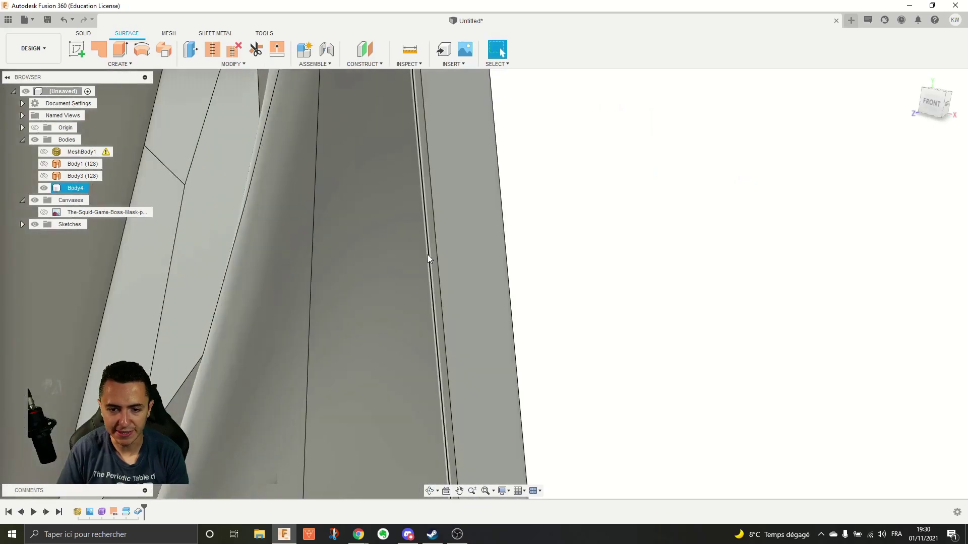
scroll(428, 256, down, 3)
right_click(71, 189)
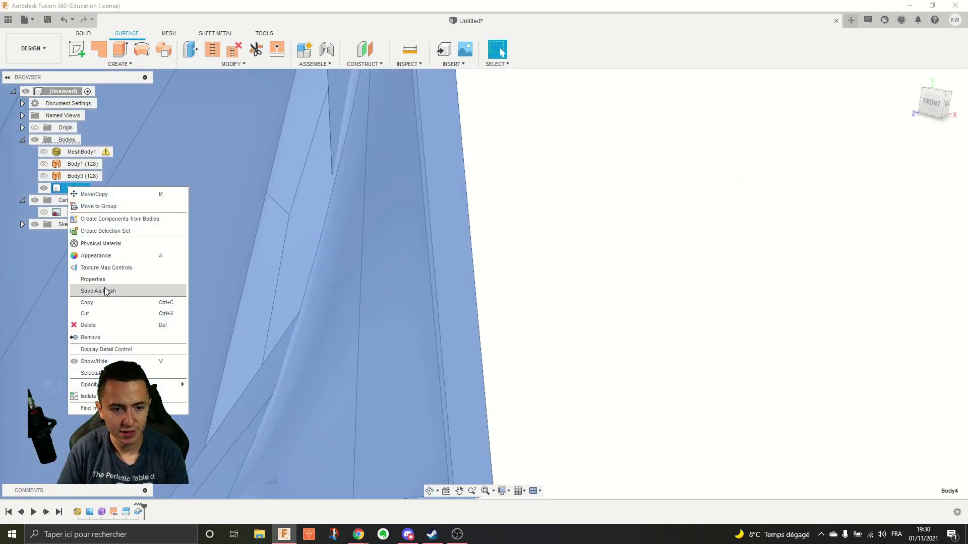
shift+middle_drag(557, 168, 433, 244)
scroll(373, 159, down, 5)
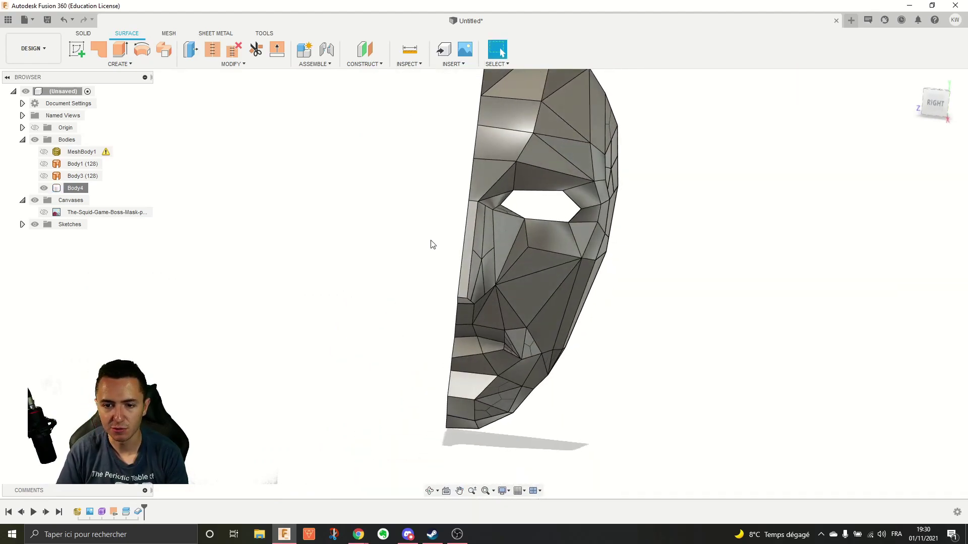
Step: Hide the thickened solid half and show both surface halves of the mask again
click(44, 188)
click(44, 176)
click(44, 164)
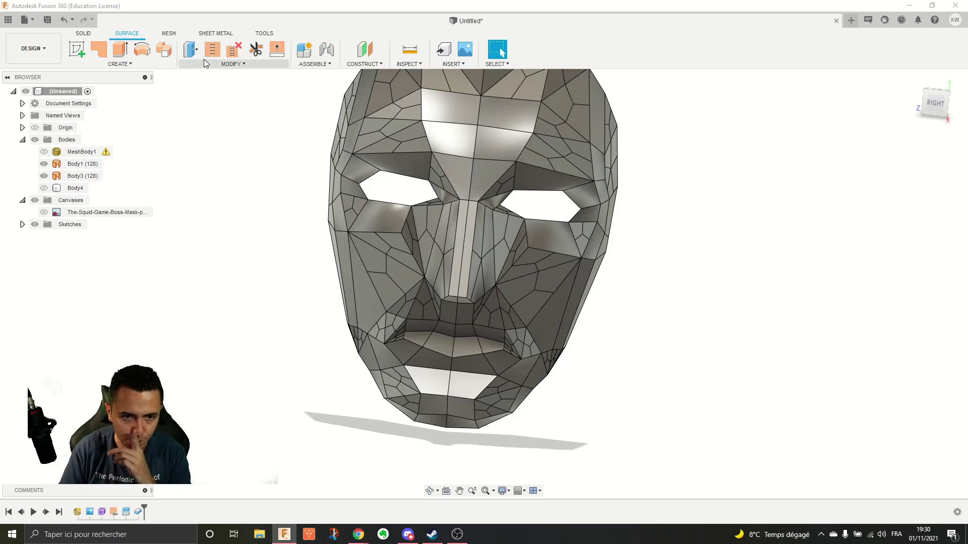
Step: Stitch the two mask surface halves into one surface body with a 0.10 mm tolerance
click(212, 49)
click(380, 122)
click(516, 135)
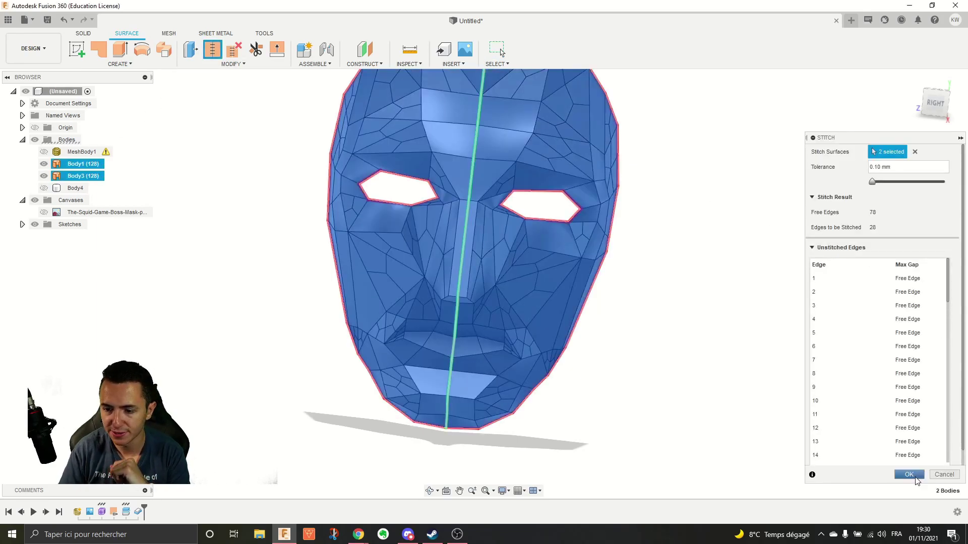
click(909, 475)
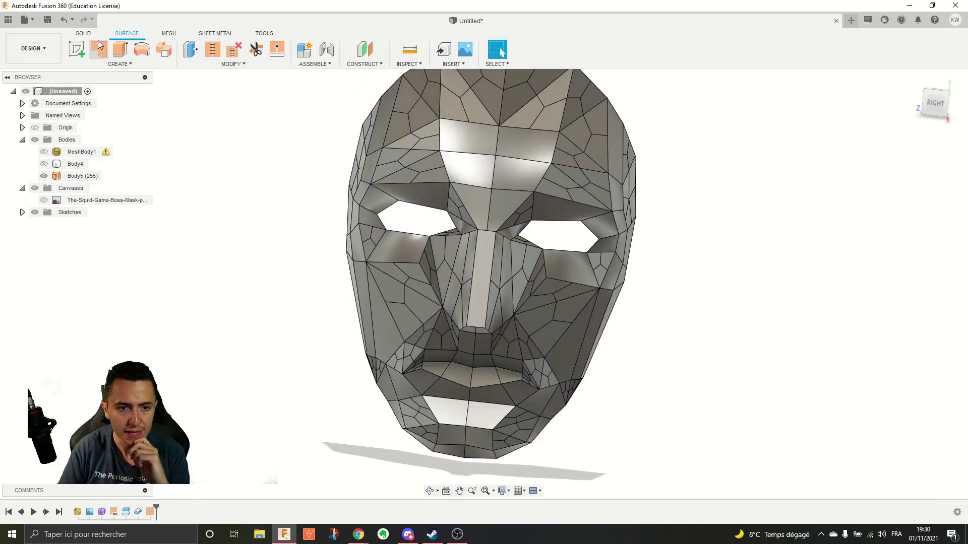
Step: Close both eye openings of the mask with patch surfaces created as new bodies
click(98, 47)
click(423, 209)
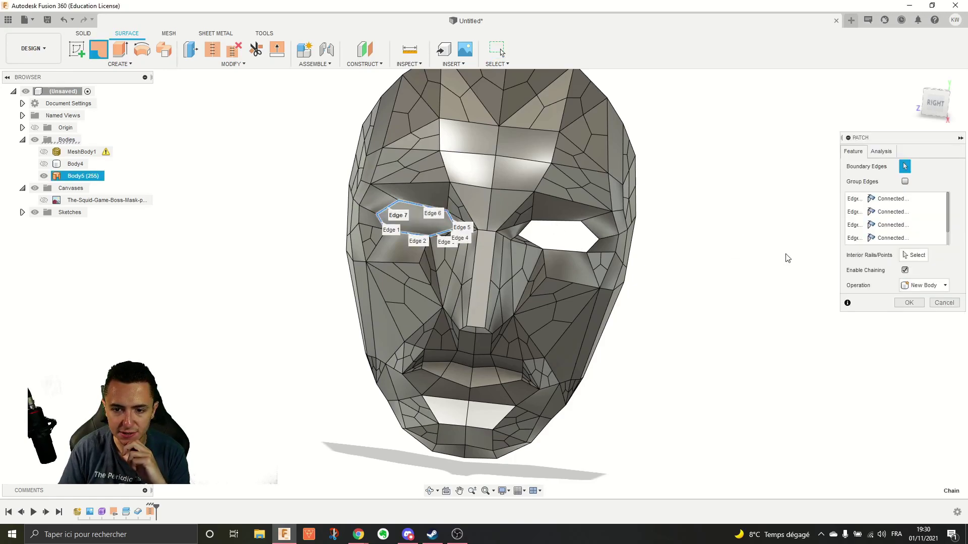
click(909, 303)
right_click(771, 242)
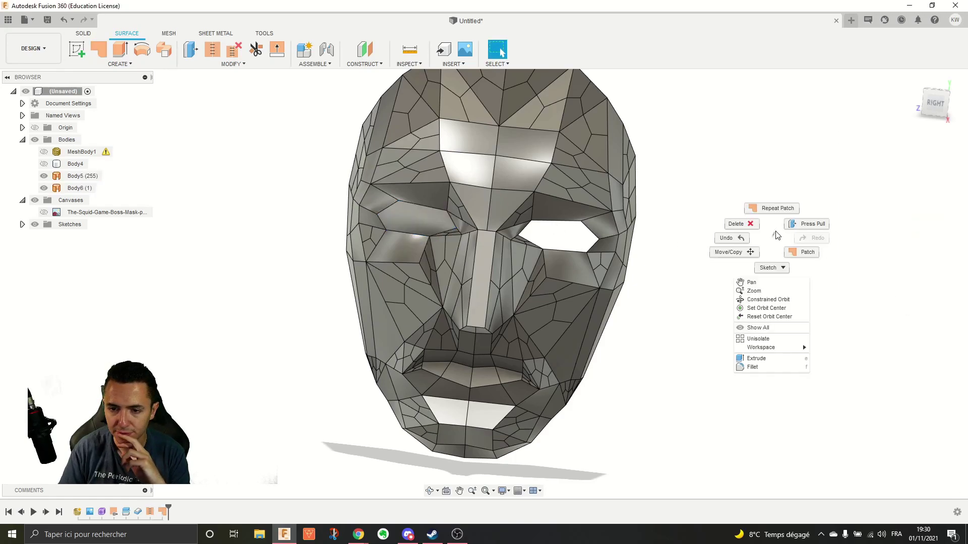
click(771, 211)
click(552, 222)
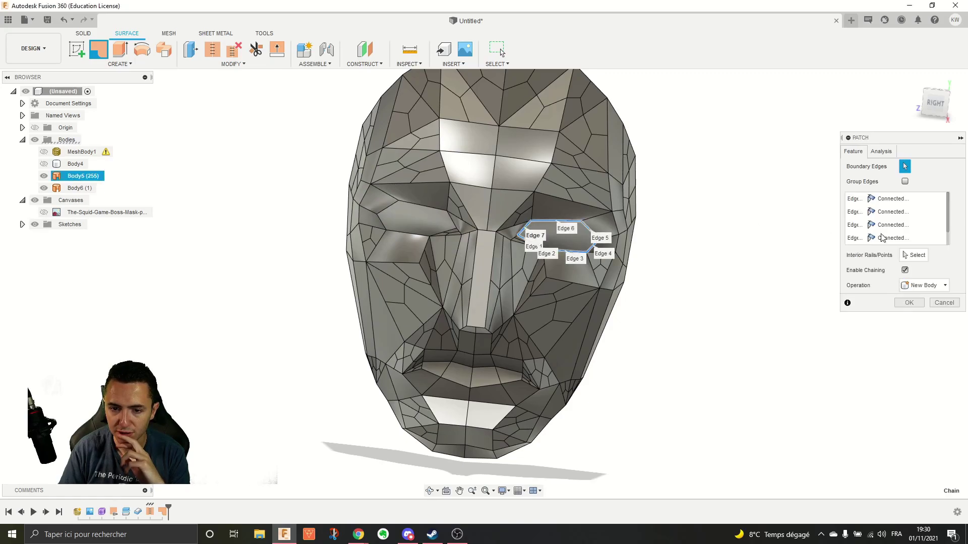
click(908, 302)
Step: Close the open back of the mask with a patch along its entire outer boundary, as a new body
middle_drag(711, 310, 707, 242)
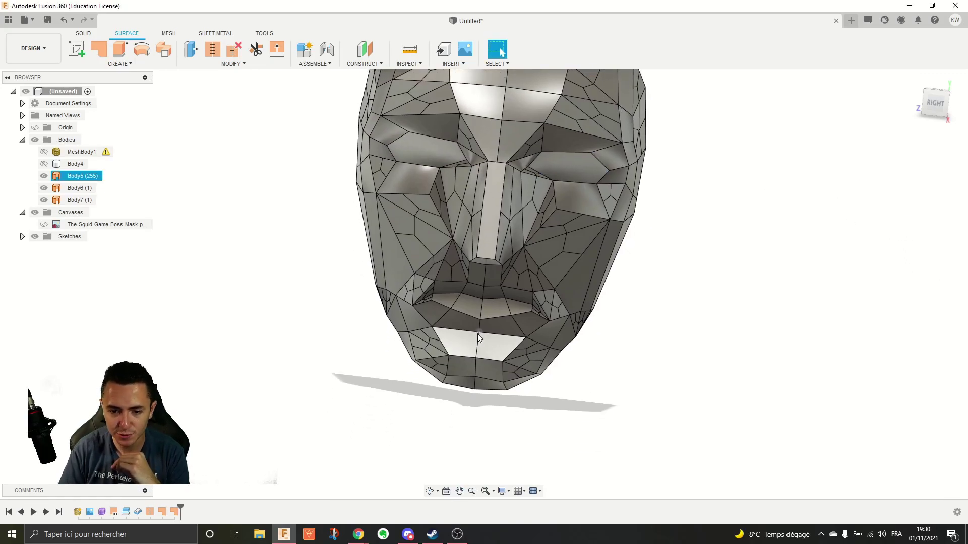
shift+middle_drag(494, 277, 554, 211)
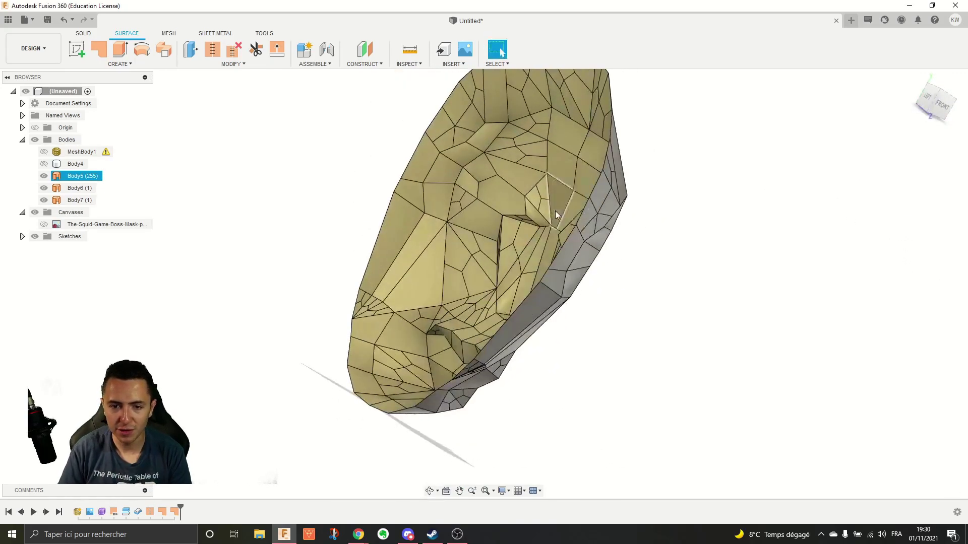
click(93, 50)
click(424, 131)
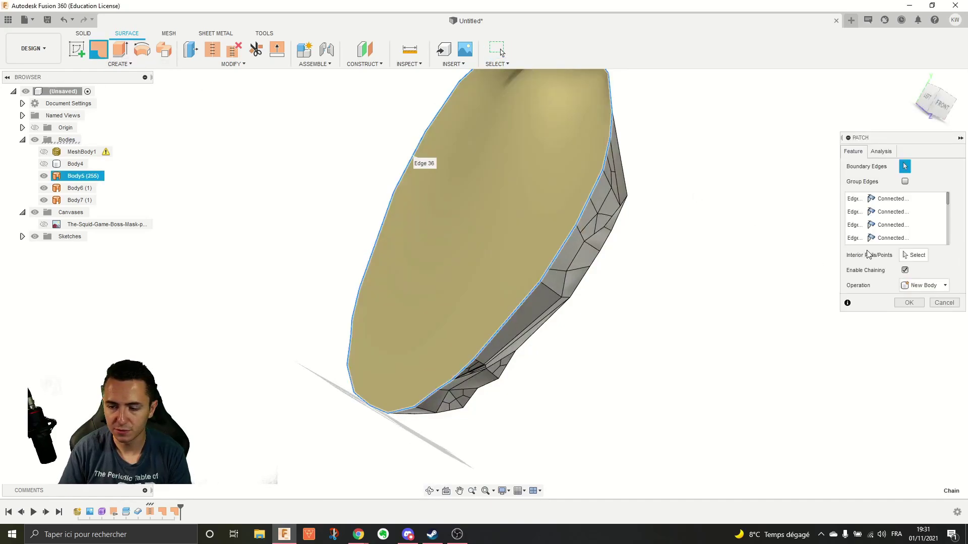
click(909, 303)
shift+middle_drag(656, 252, 389, 165)
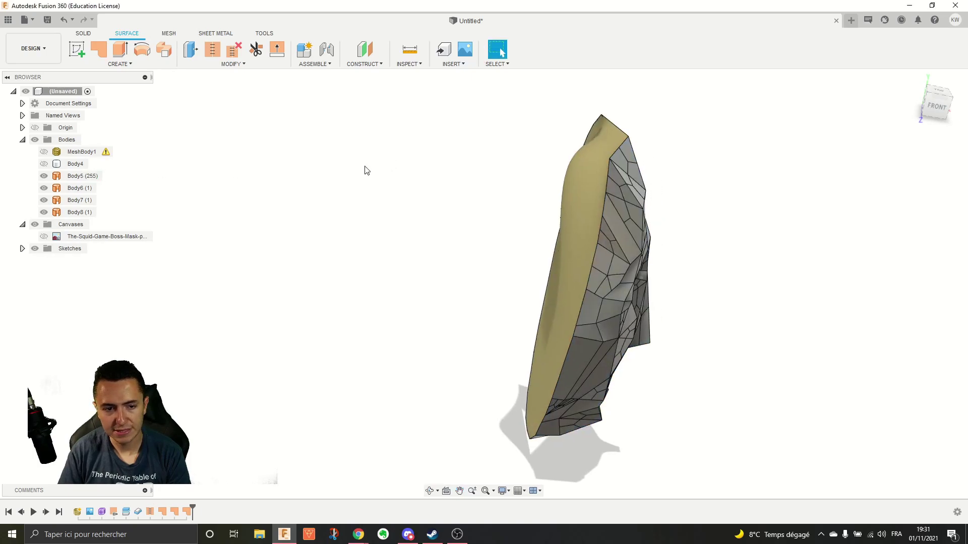
Step: Stitch the mask surface, both eye patches and the back patch into one new body with a 0.10 mm tolerance
click(213, 49)
shift+middle_drag(278, 84, 425, 171)
drag(417, 141, 620, 406)
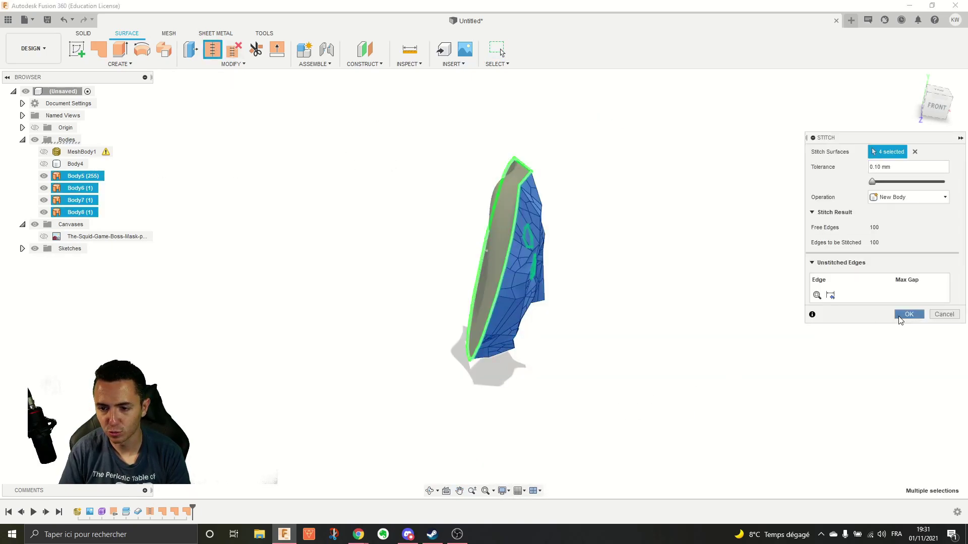
click(903, 316)
click(70, 178)
click(288, 161)
scroll(344, 155, up, 4)
shift+middle_drag(441, 201, 404, 162)
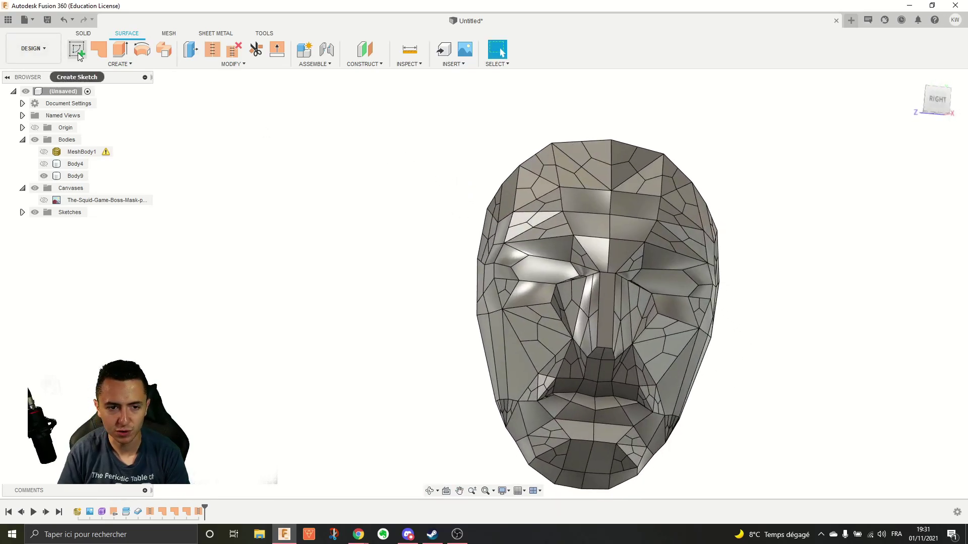
Step: Create a sketch on the origin plane behind the mask and project the whole mask body onto it as linked geometry
click(84, 32)
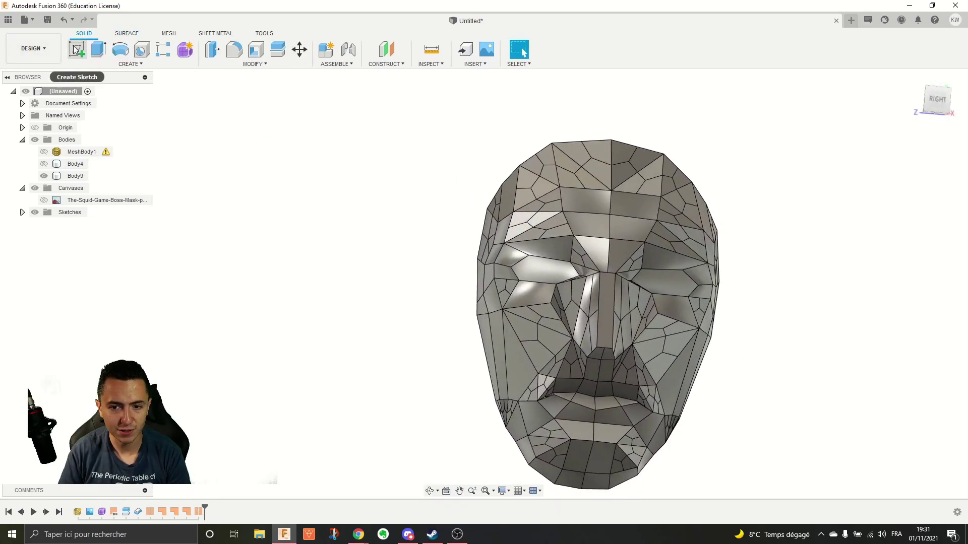
click(76, 49)
shift+middle_drag(378, 166, 470, 289)
click(471, 288)
shift+middle_drag(402, 202, 369, 121)
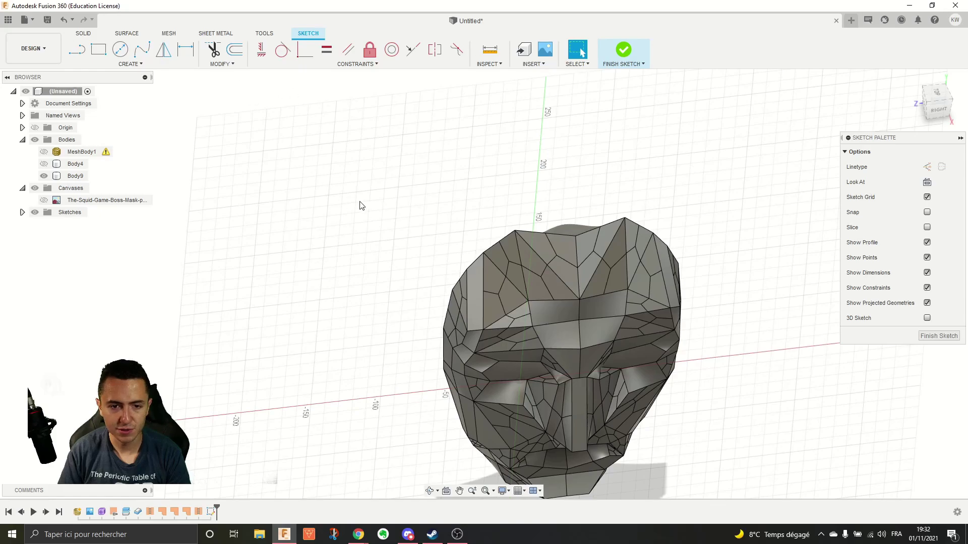
key(p)
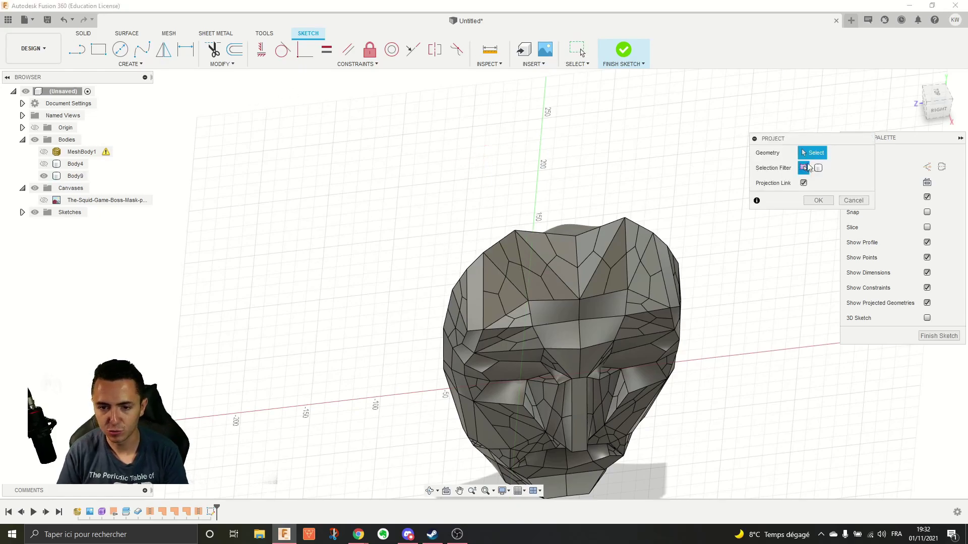
click(818, 167)
click(558, 281)
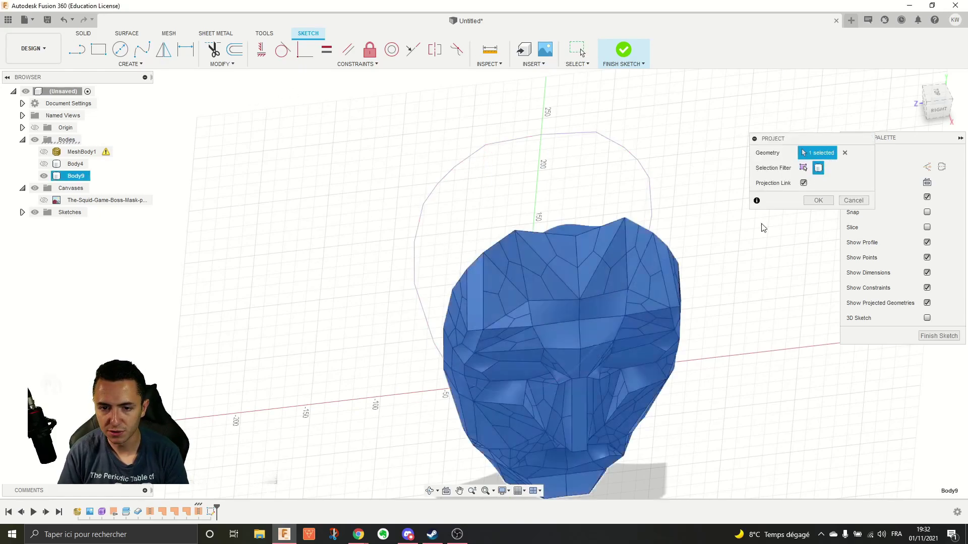
click(819, 200)
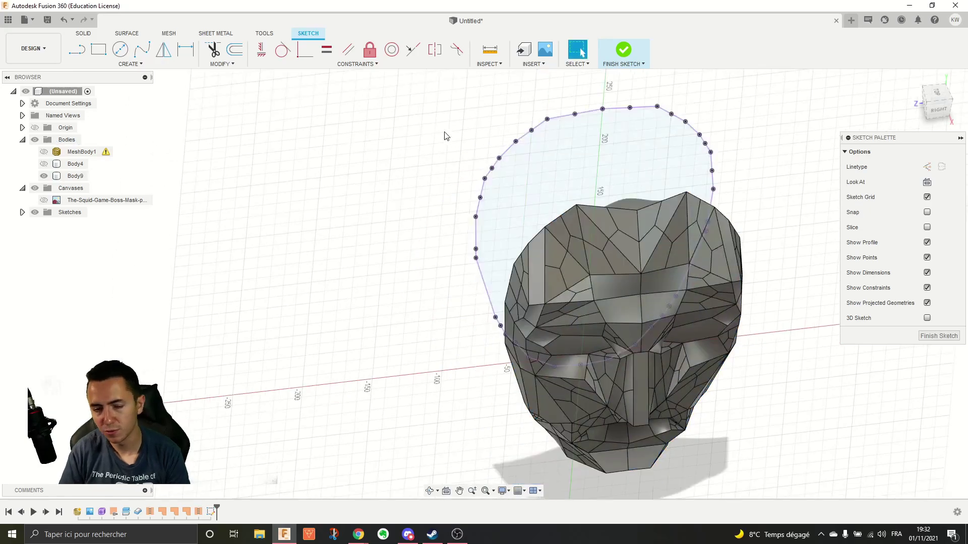
Step: Start an extruded cut of the projected outline toward the mask and try ending it at an object
click(533, 150)
mouse_move(533, 150)
shift+middle_down()
mouse_move(561, 174)
mouse_move(503, 138)
mouse_move(517, 146)
shift+middle_up()
click(92, 33)
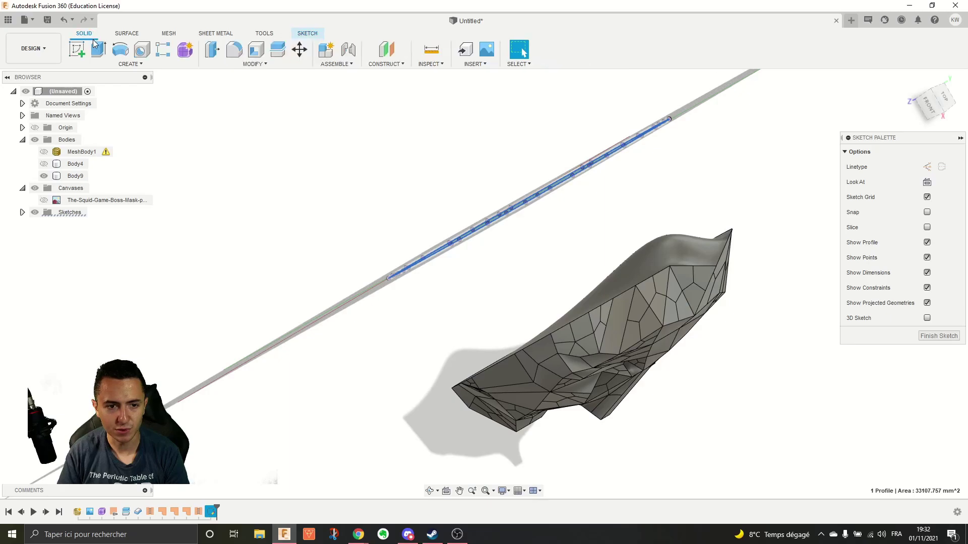
click(99, 49)
drag(530, 211, 587, 312)
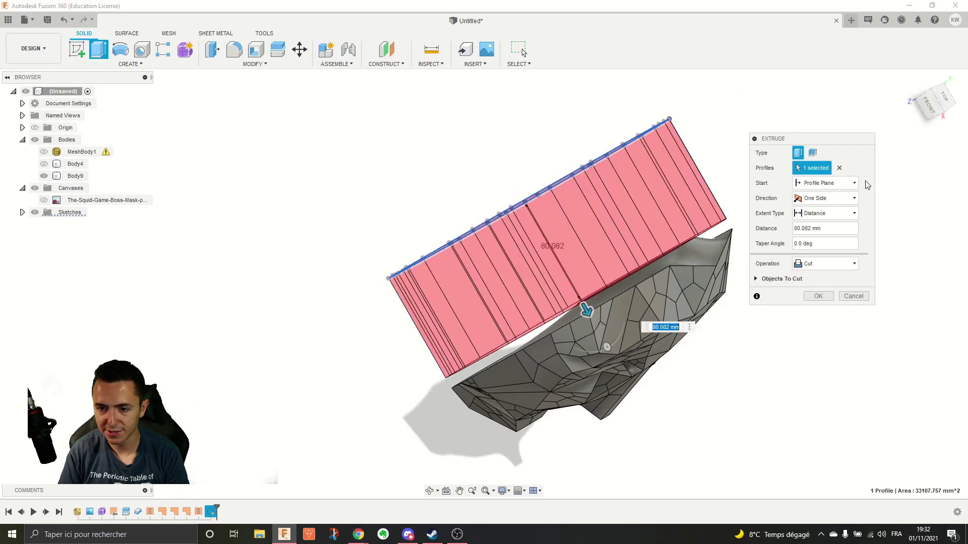
click(827, 215)
click(812, 238)
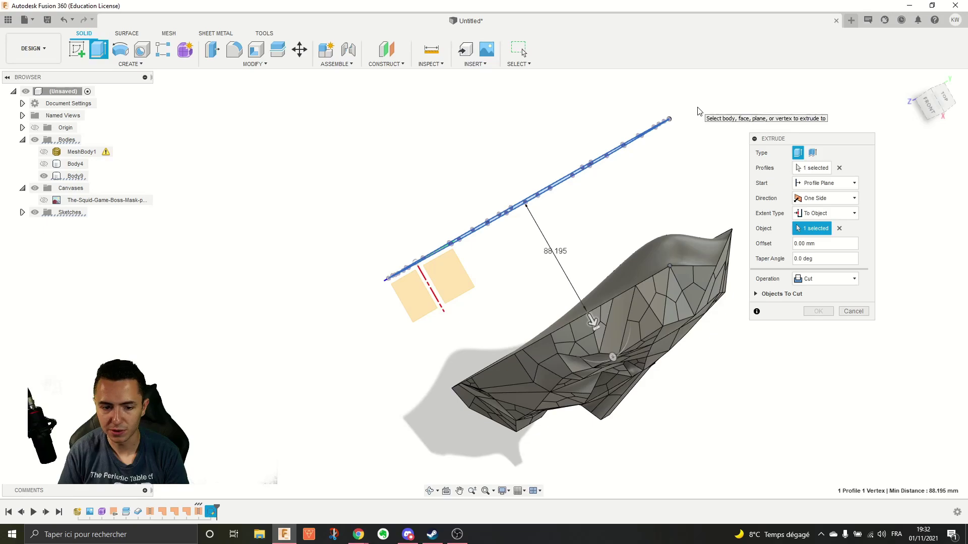
click(827, 213)
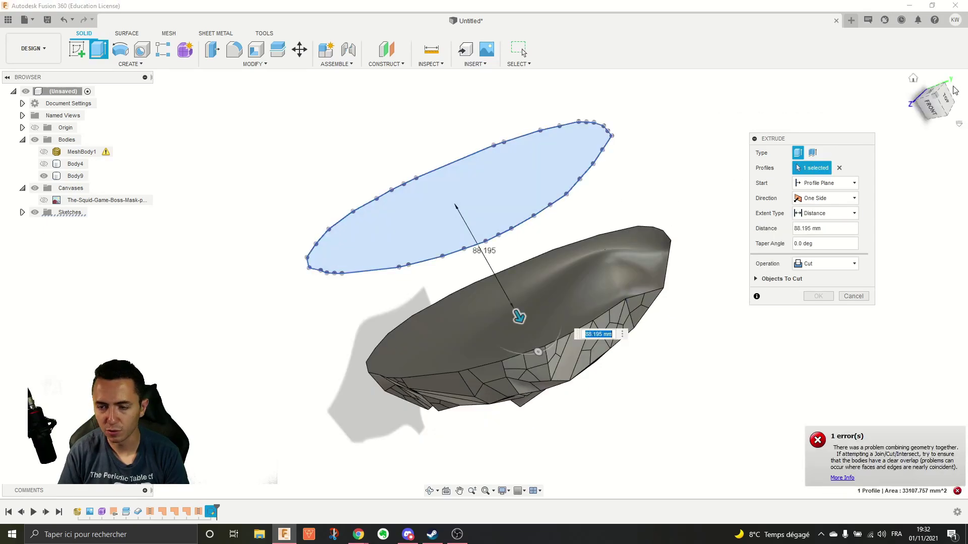
Step: Adjust the cut's distance freehand to just reach into the mask's back and apply it as a one-sided cut
click(936, 109)
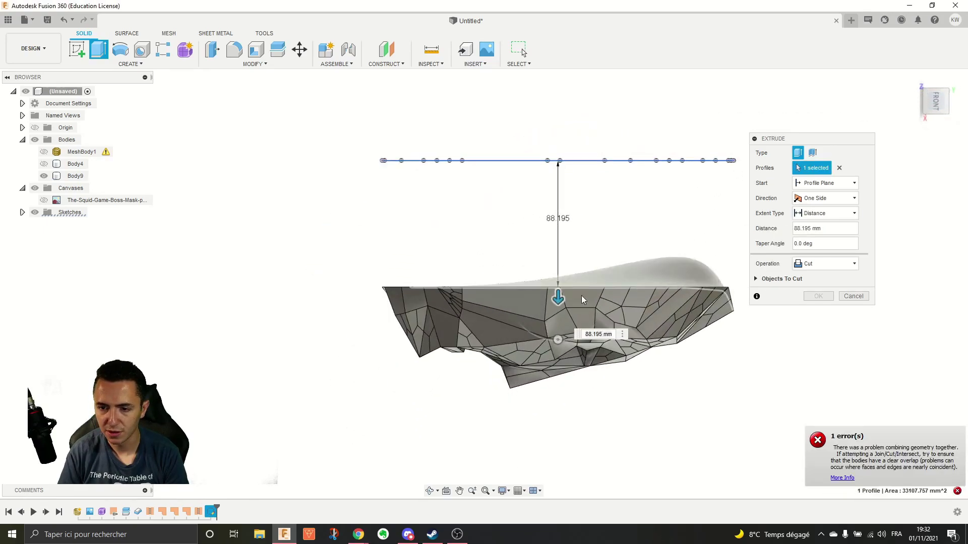
click(560, 298)
drag(557, 273, 558, 316)
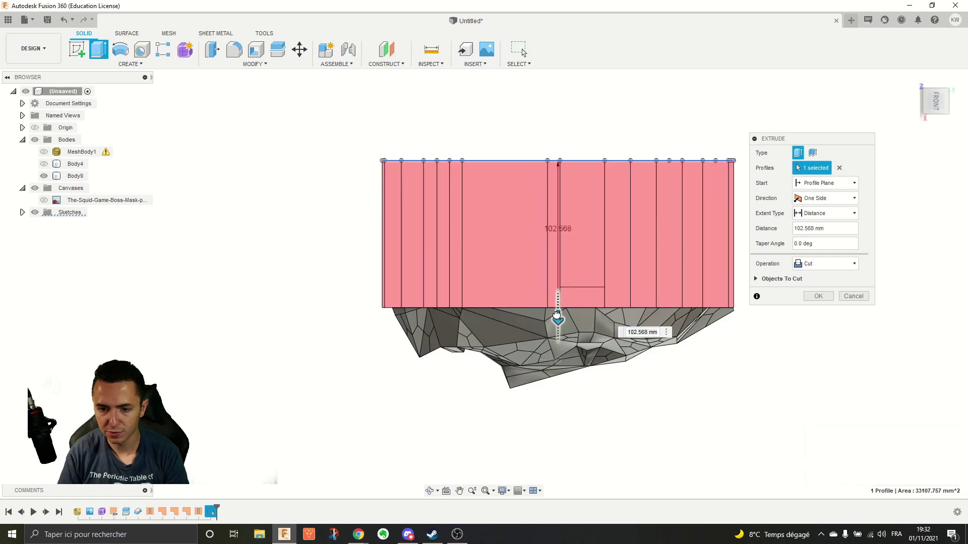
drag(557, 313, 558, 297)
click(811, 298)
shift+middle_drag(721, 240, 704, 188)
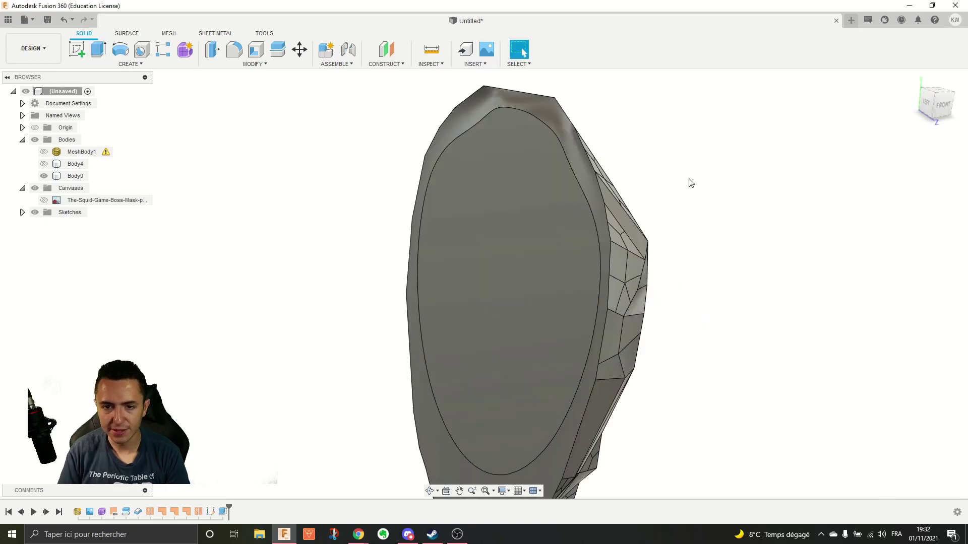
Step: Try to shell the solid mask through its back face
click(256, 50)
click(472, 130)
click(484, 126)
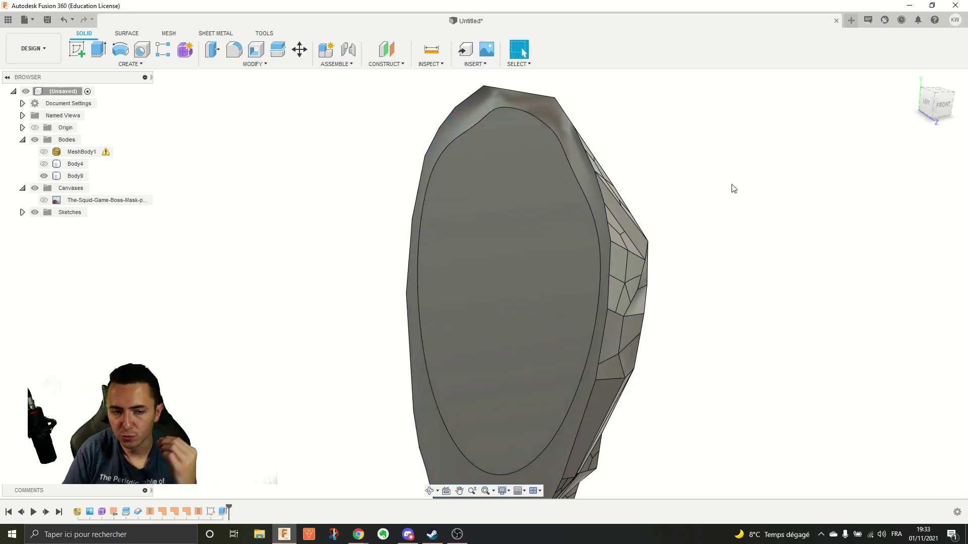
Step: Undo the cut, the projected sketch, the stitch and the back patch to reopen the mask's rear
scroll(732, 188, down, 2)
key(ctrl+z)
key(ctrl+z)
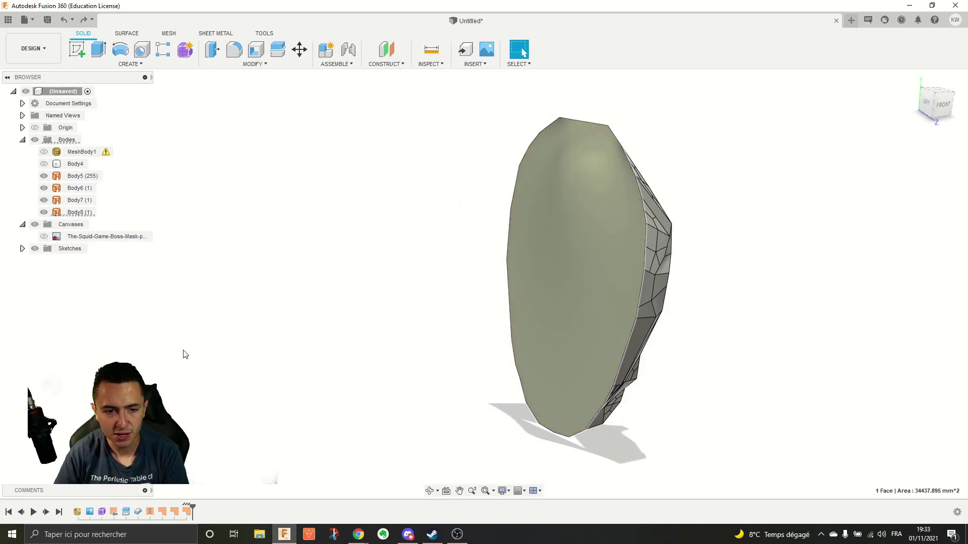
key(ctrl+z)
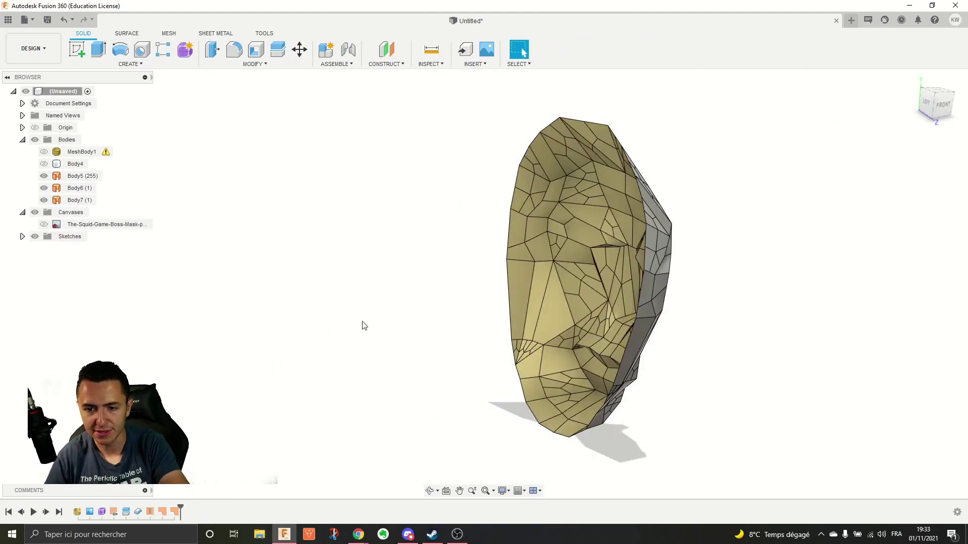
Step: Stitch the mask surface and the two eye patches into one surface body
click(127, 33)
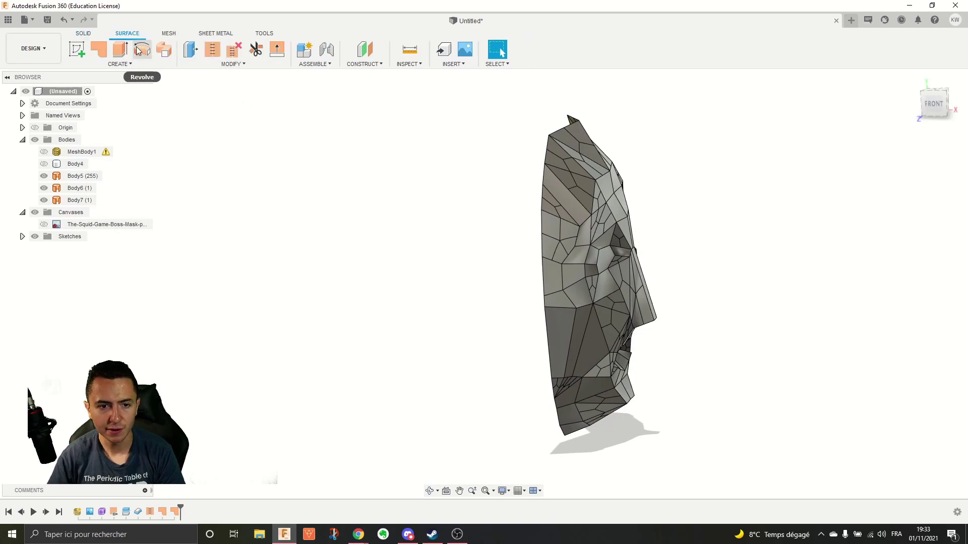
click(208, 51)
drag(431, 123, 781, 476)
click(909, 474)
shift+middle_drag(484, 212, 504, 242)
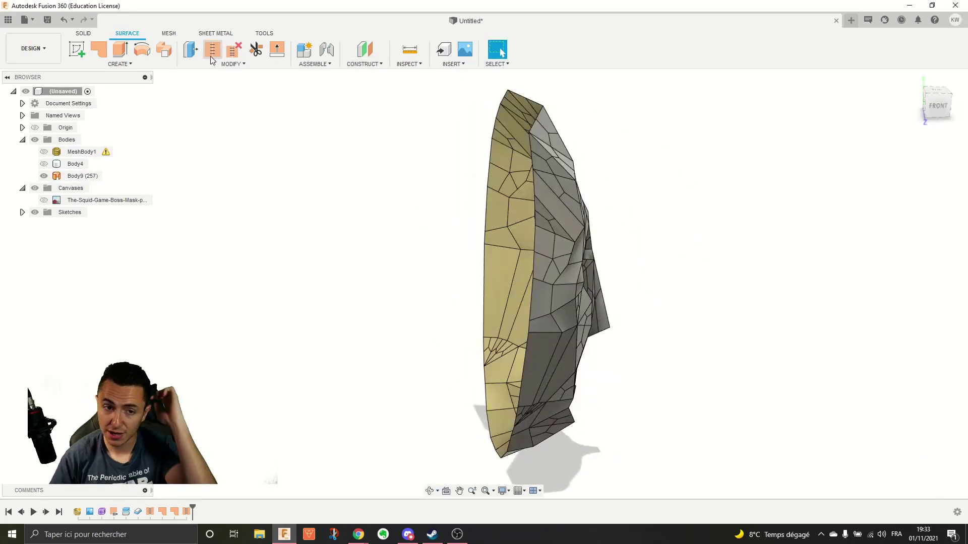
Step: Try to thicken the stitched mask surface to one side as a new body
click(120, 64)
click(102, 209)
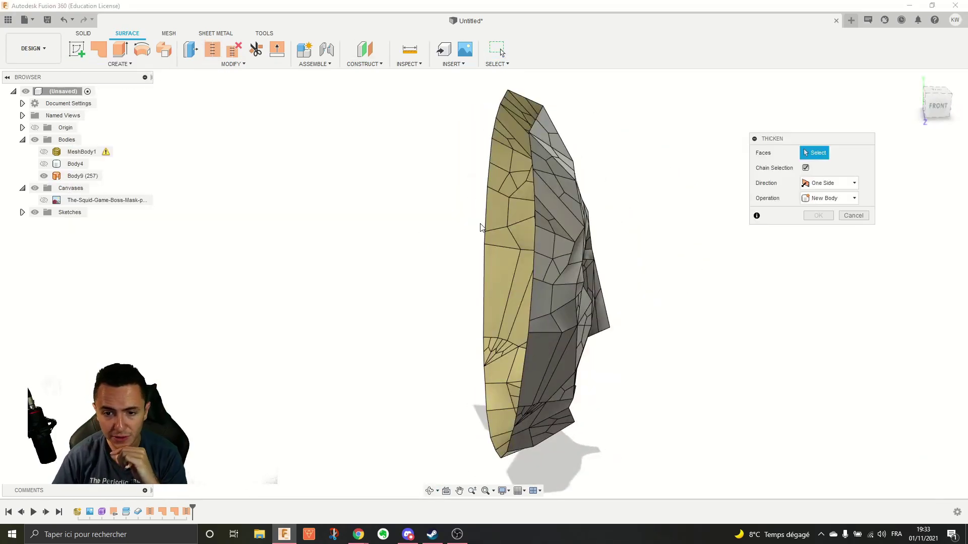
click(549, 212)
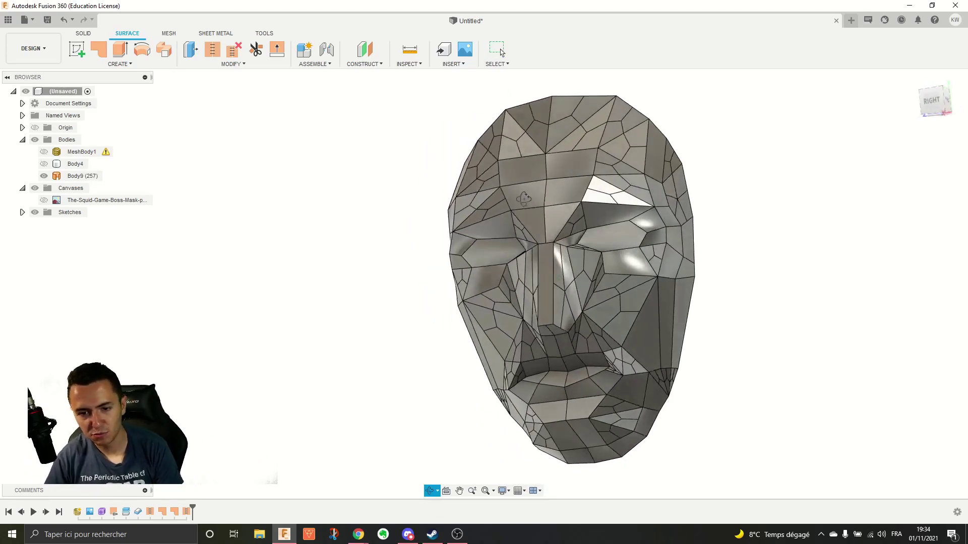
shift+middle_drag(524, 199, 545, 208)
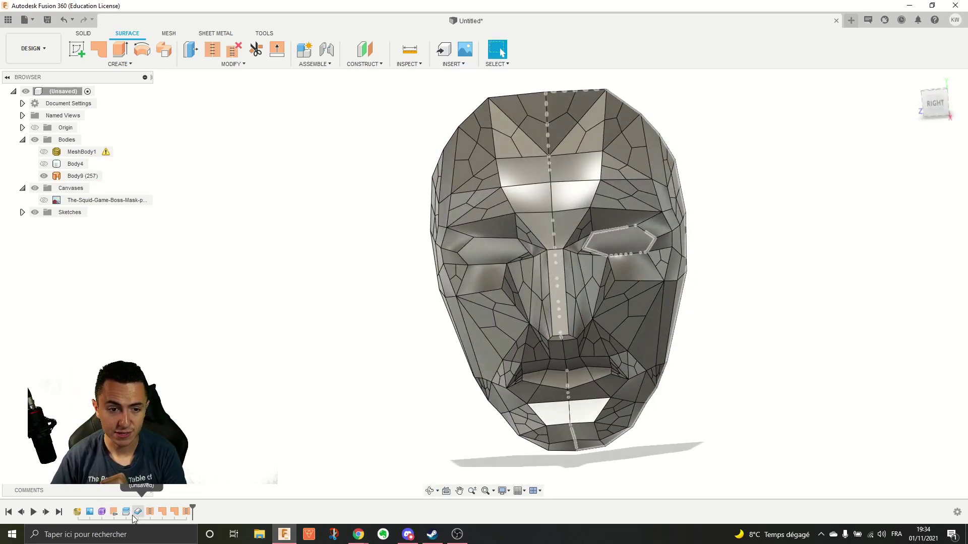
Step: Split the stitched mask surface body into two halves along its vertical centre plane and check each half
click(231, 64)
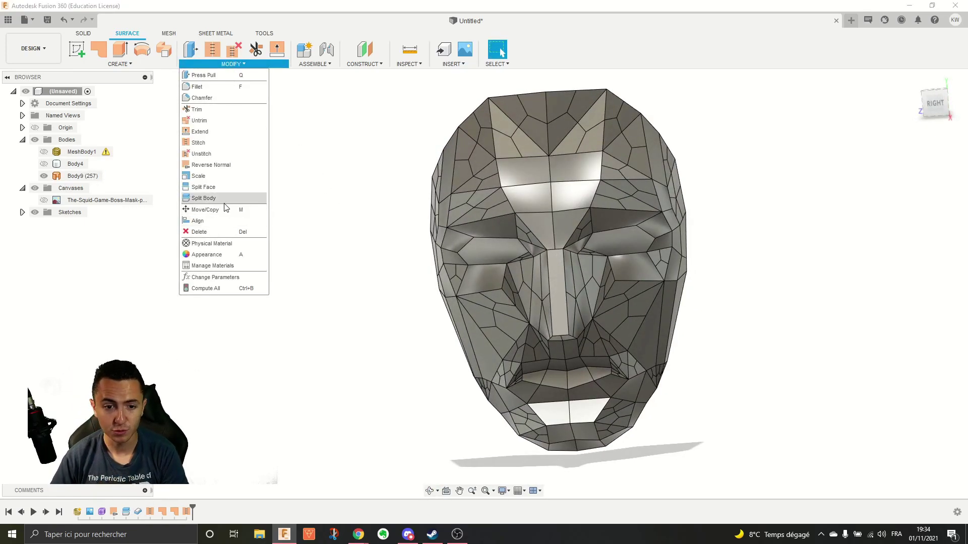
click(204, 198)
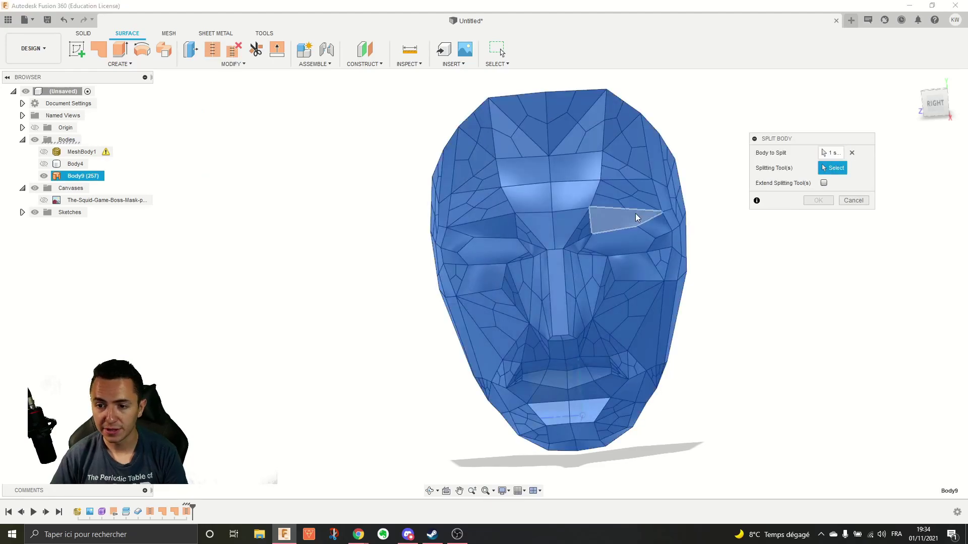
shift+middle_drag(642, 218, 596, 378)
click(668, 347)
click(818, 199)
click(83, 188)
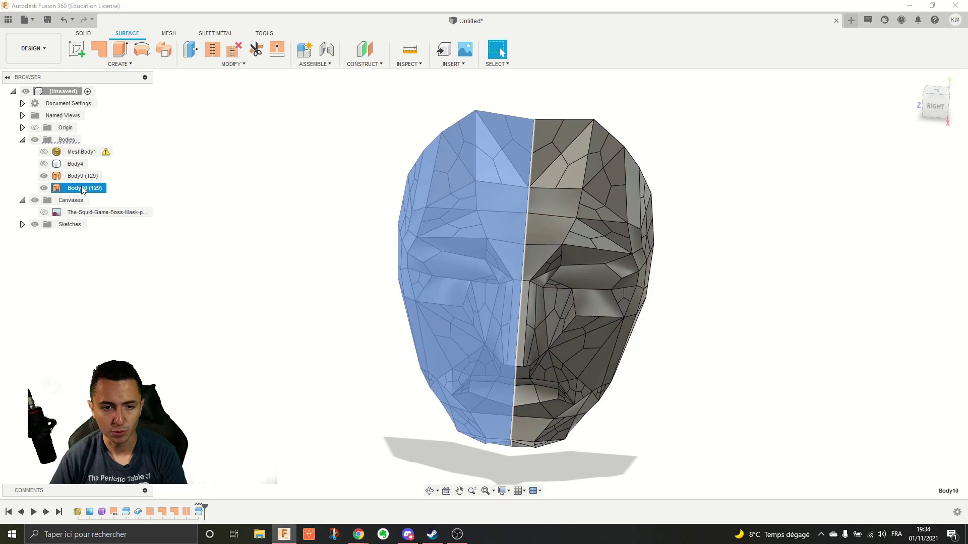
click(80, 176)
click(244, 64)
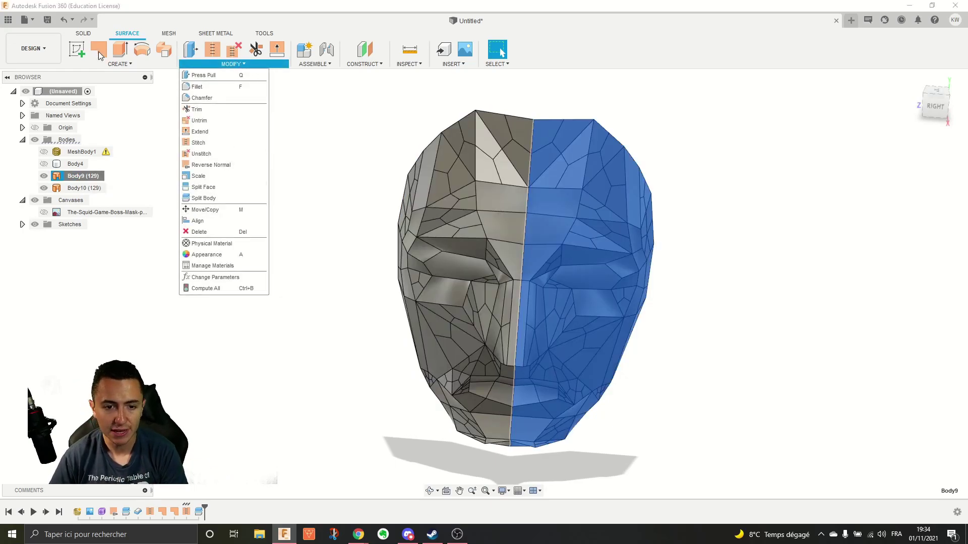
click(116, 64)
key(Escape)
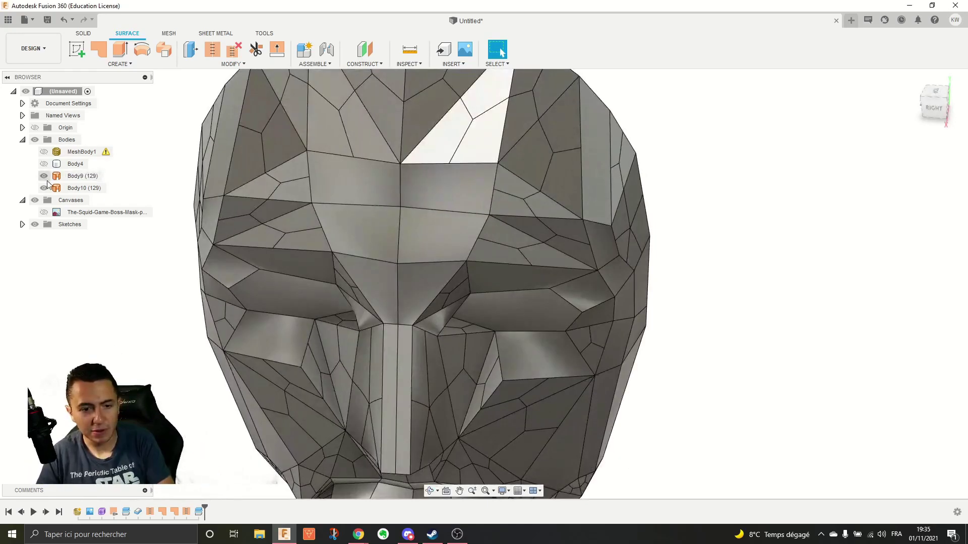
Step: Hide both surface halves of the mask and show the thickened solid half Body4
click(44, 176)
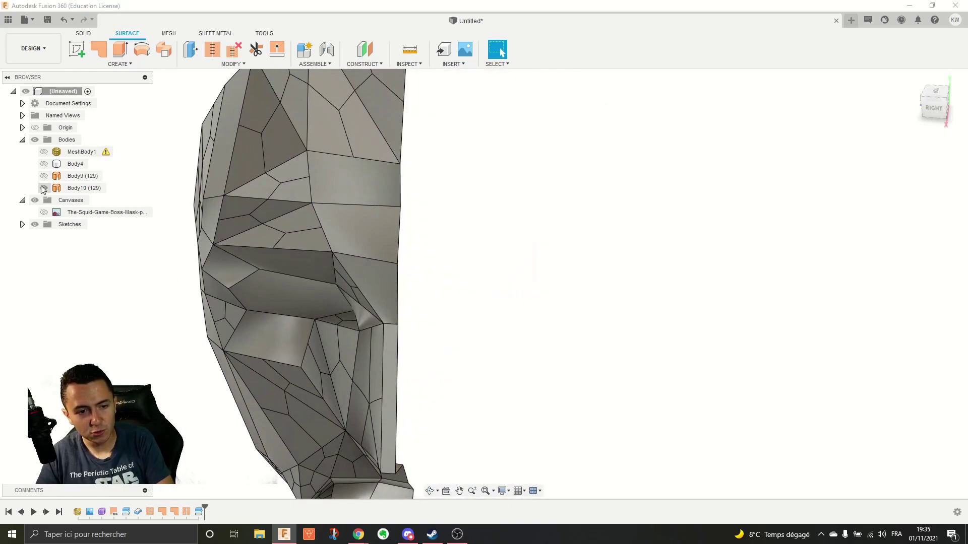
click(44, 188)
click(44, 164)
scroll(301, 220, down, 3)
middle_drag(301, 221, 339, 181)
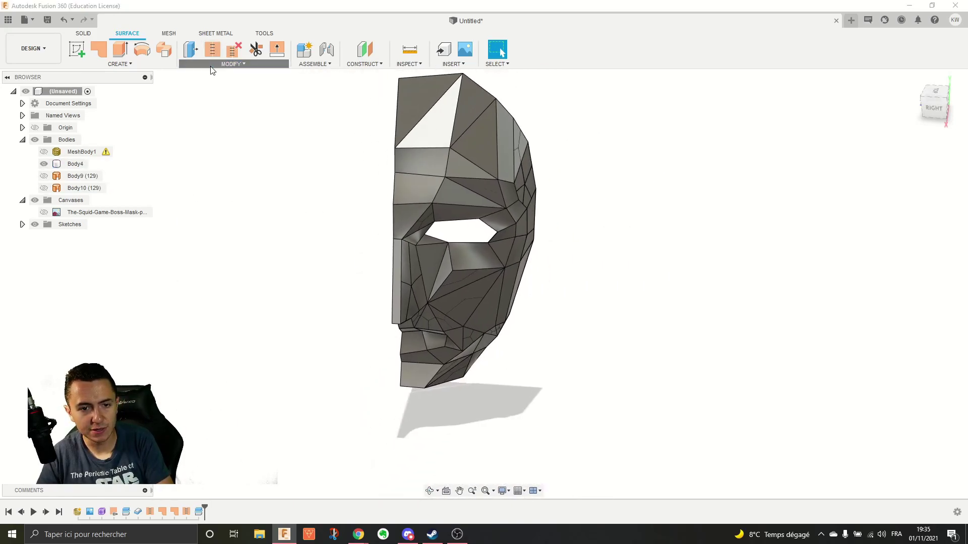
Step: Try to mirror the solid half Body4 across the vertical centre plane as a new body
mouse_move(132, 63)
click(96, 198)
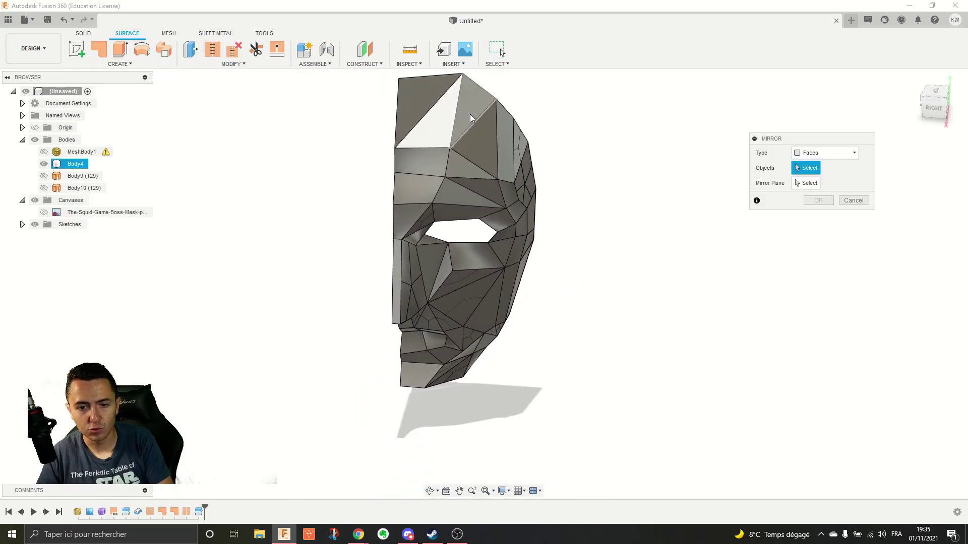
click(812, 153)
click(812, 178)
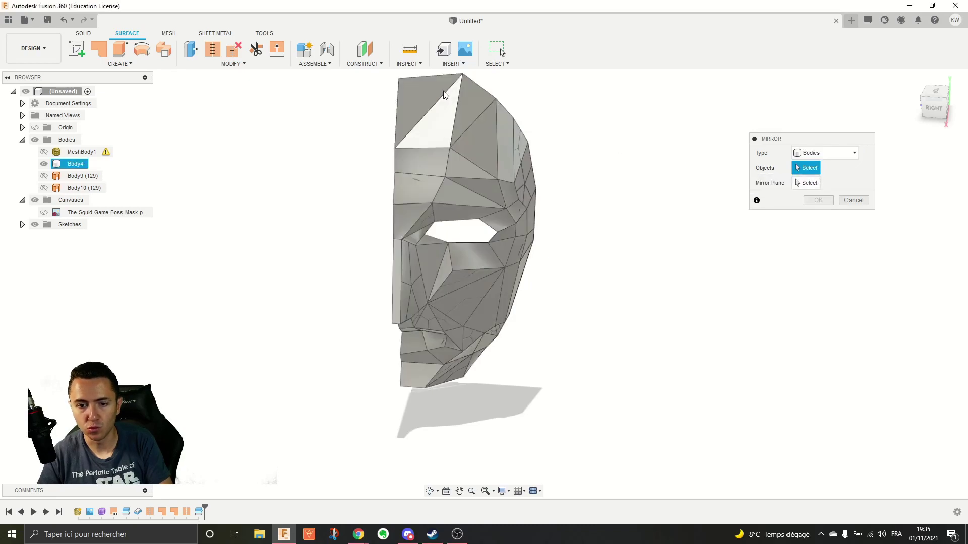
click(491, 191)
shift+middle_drag(492, 190, 432, 226)
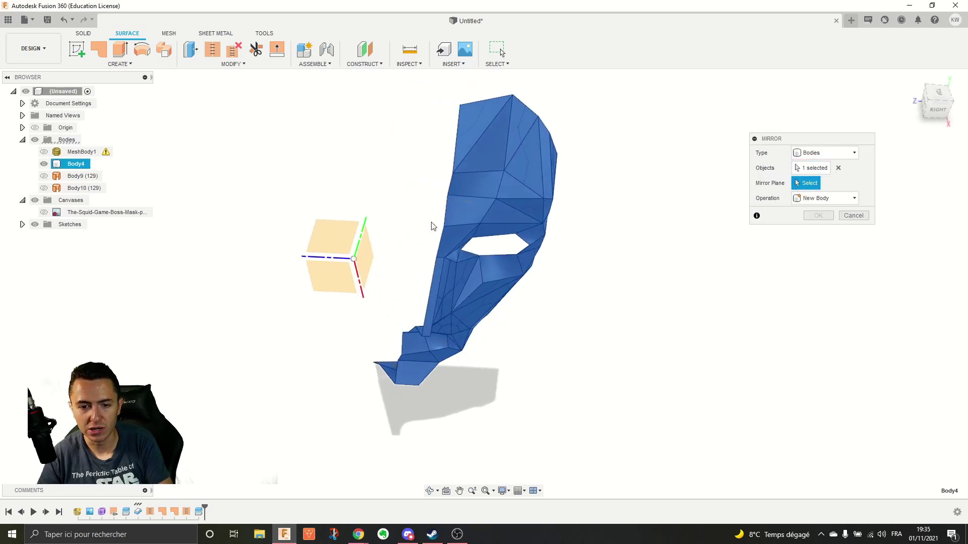
click(357, 253)
click(817, 216)
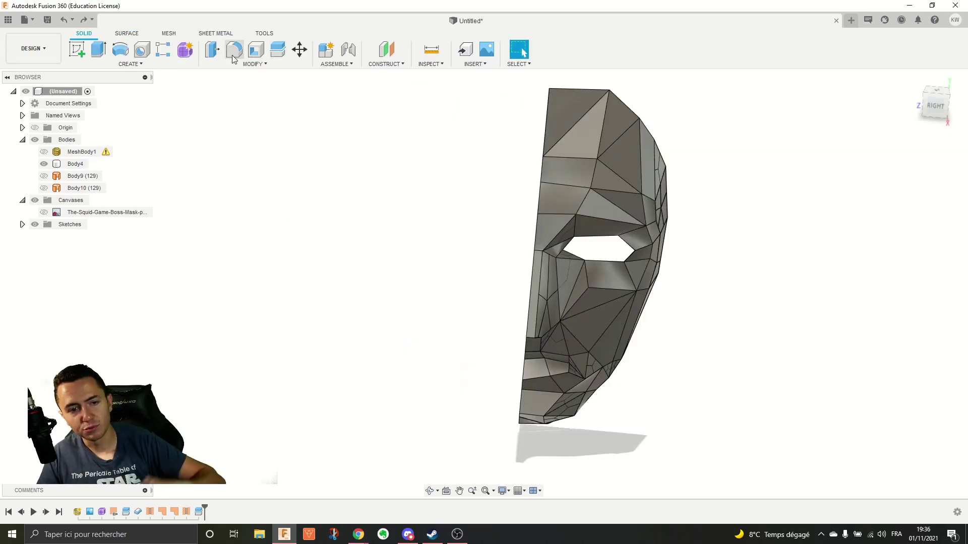
Step: Try to mirror Body4 across the vertical centre plane with the Join operation and read the error details
click(130, 64)
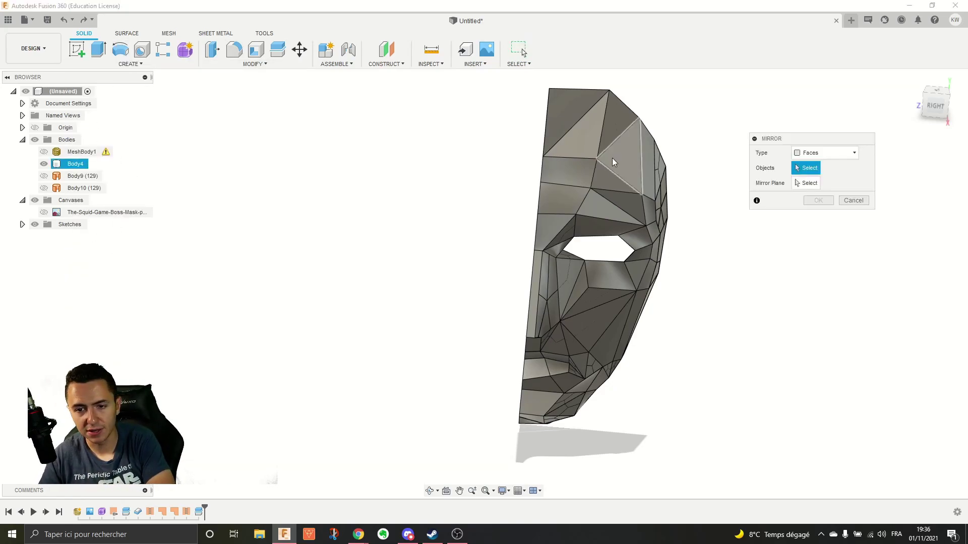
click(833, 152)
click(812, 177)
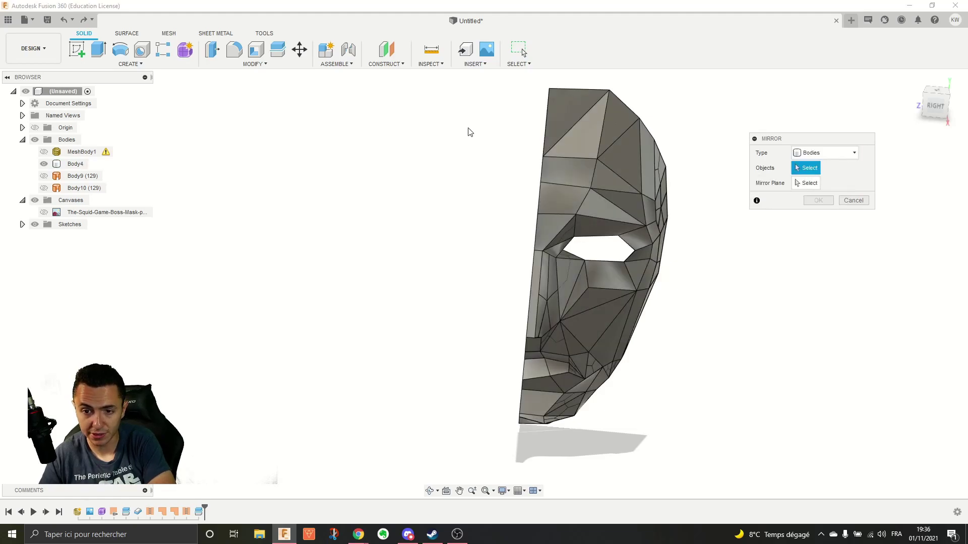
click(568, 134)
click(764, 184)
shift+middle_drag(484, 209, 499, 294)
click(497, 294)
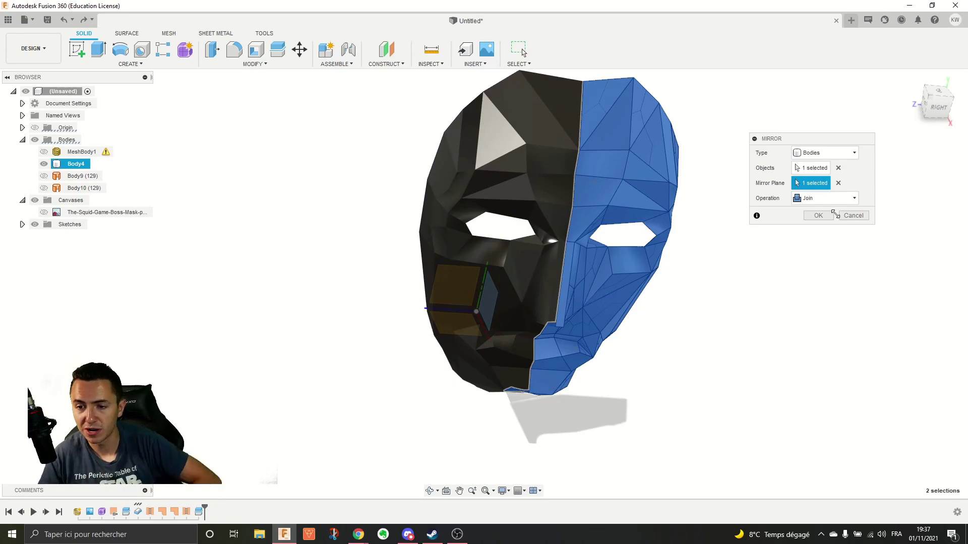
click(814, 215)
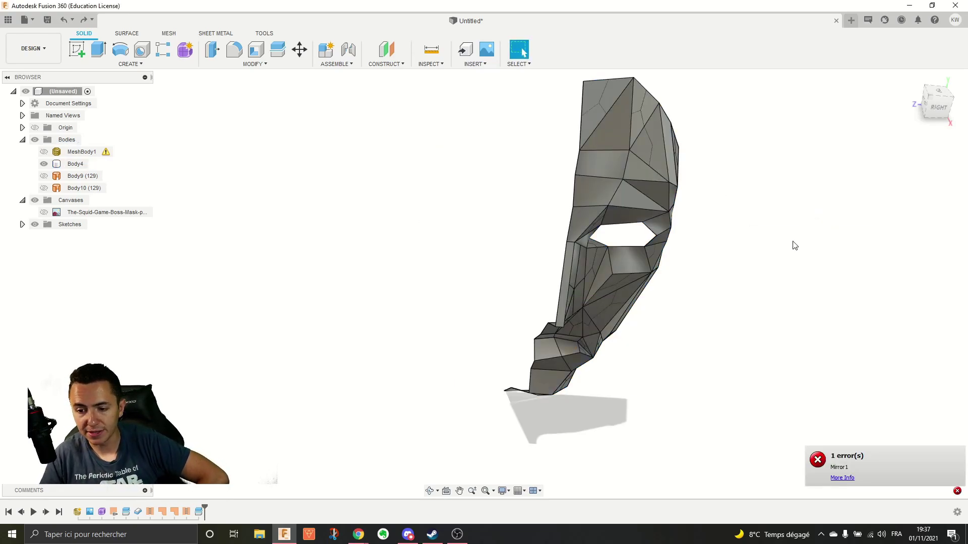
click(839, 483)
click(774, 387)
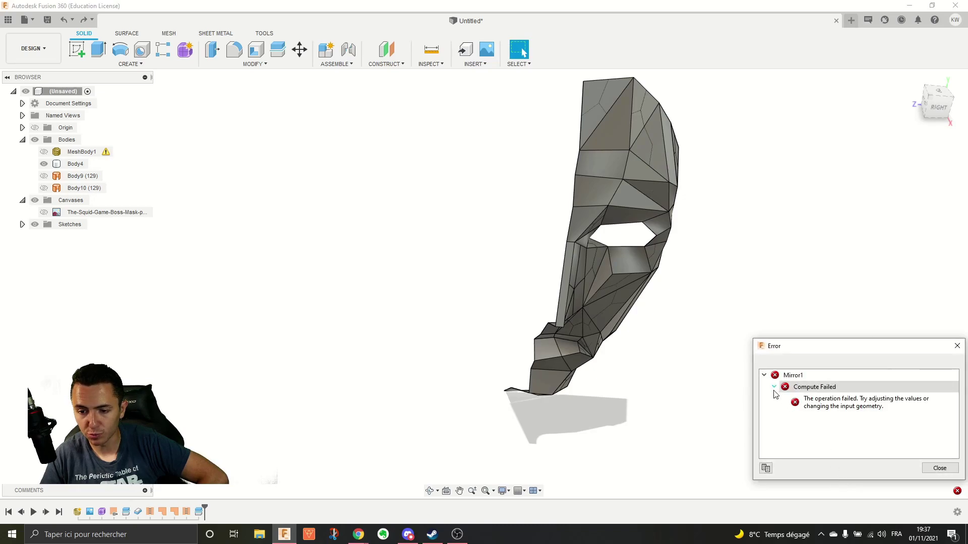
click(936, 468)
Step: Mirror the solid half Body4 across the vertical centre plane as a new body
click(130, 64)
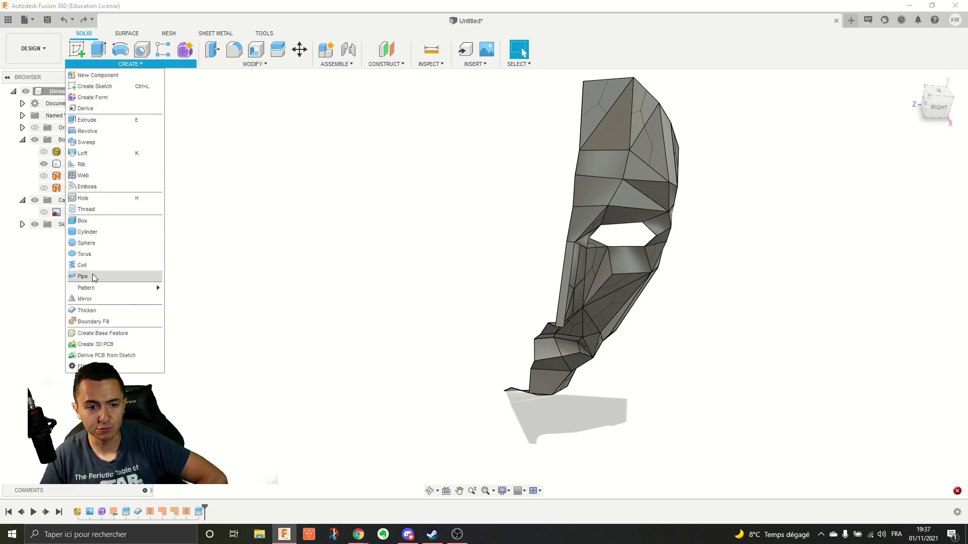
click(96, 272)
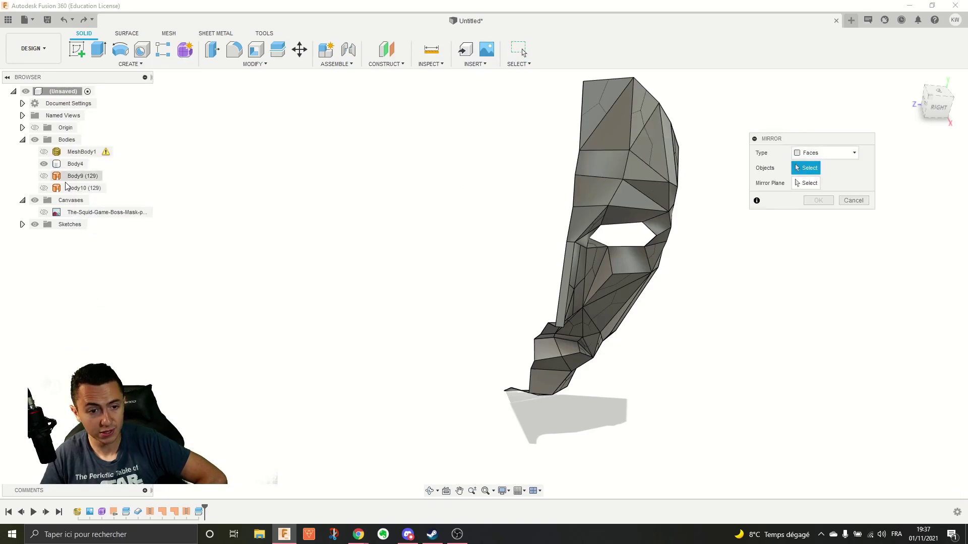
click(831, 153)
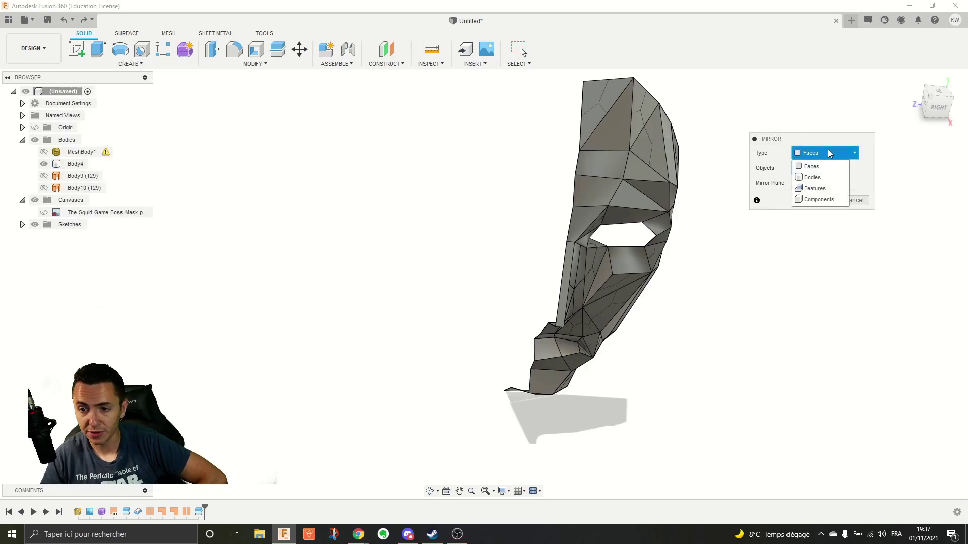
click(809, 177)
click(75, 164)
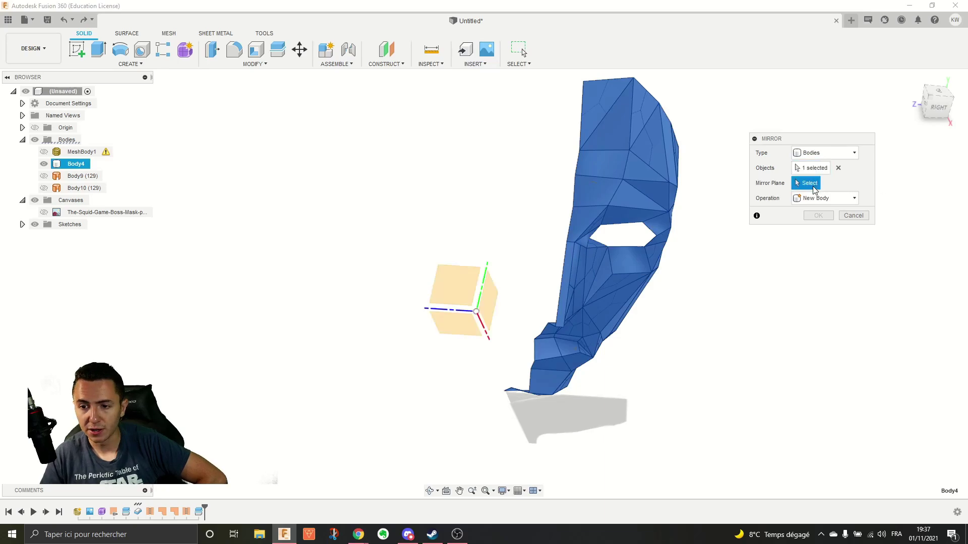
click(661, 273)
click(827, 198)
click(814, 221)
click(818, 215)
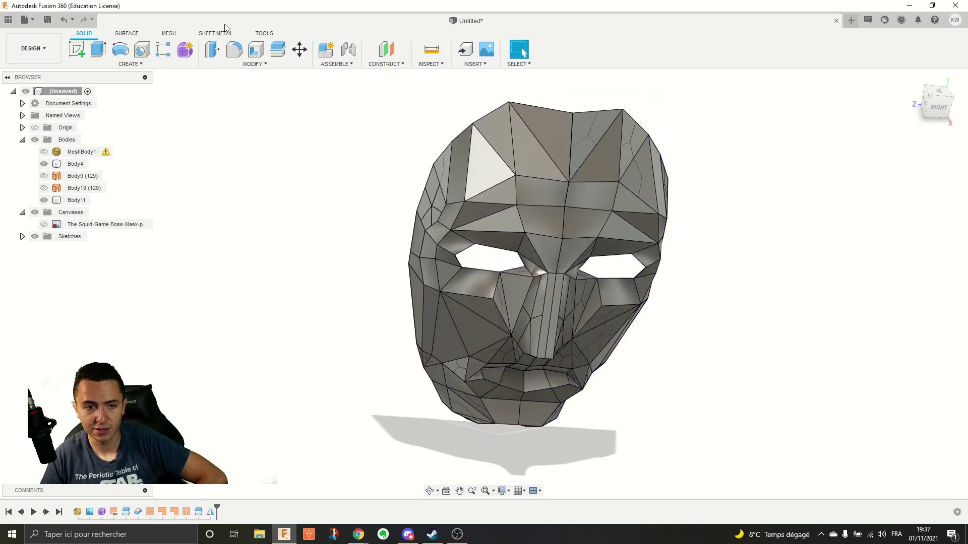
Step: Combine the two solid mask halves into one body
click(252, 64)
click(223, 143)
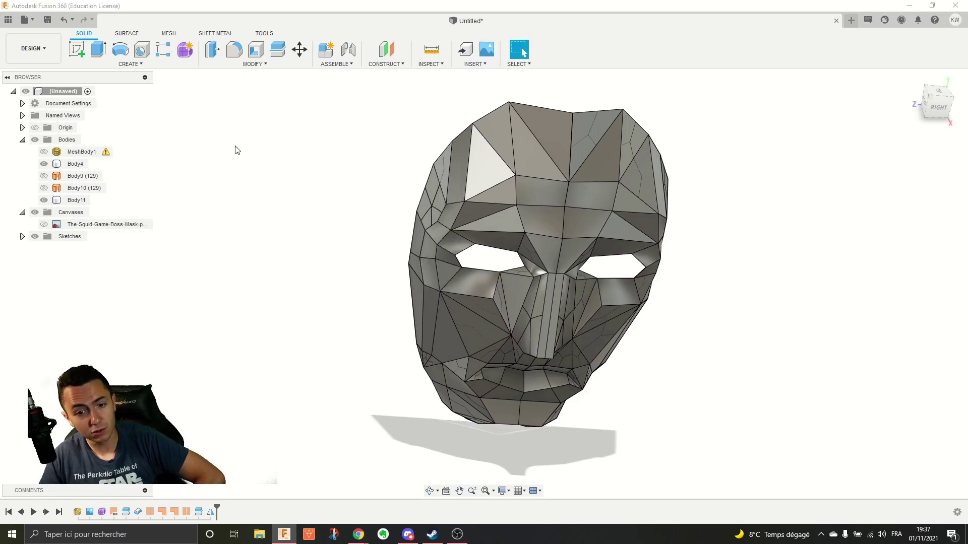
click(617, 160)
click(617, 160)
click(818, 231)
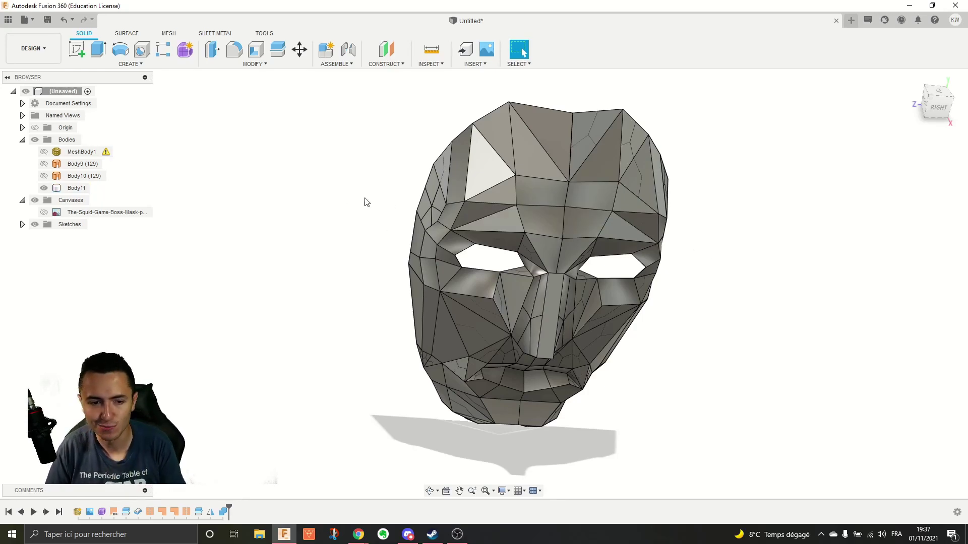
shift+middle_drag(344, 200, 315, 164)
Step: Apply the darker metallic appearance already used in the design to both solid halves of the mask
click(255, 64)
click(252, 254)
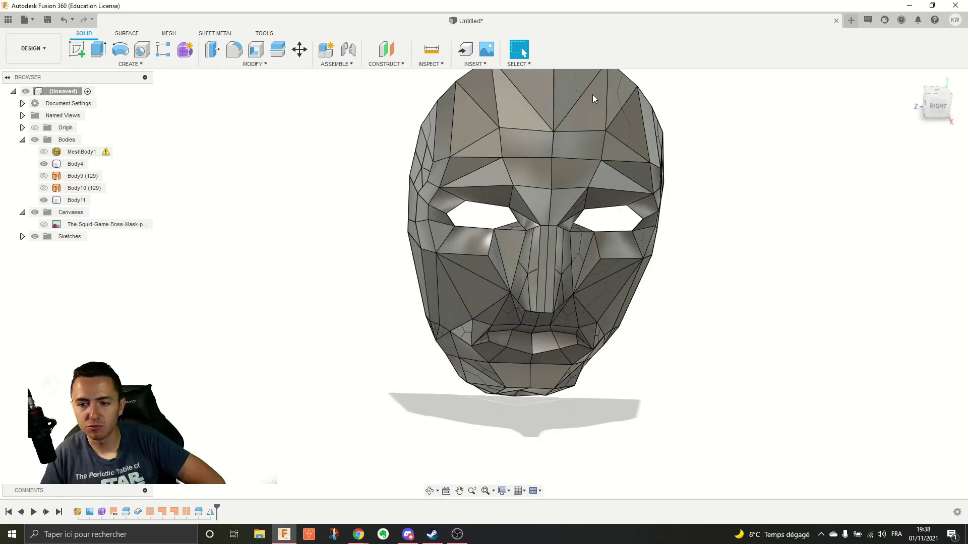
middle_drag(680, 97, 659, 123)
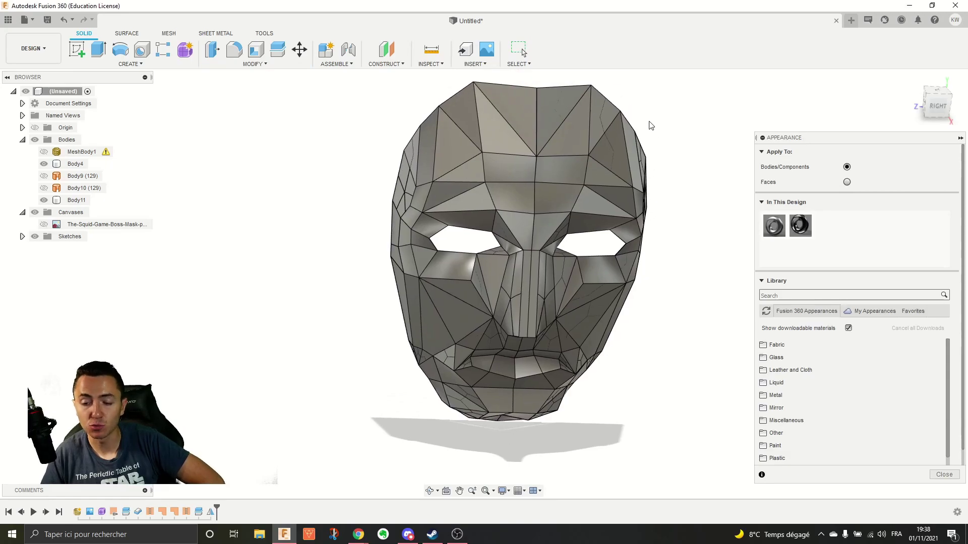
shift+middle_drag(665, 156, 645, 153)
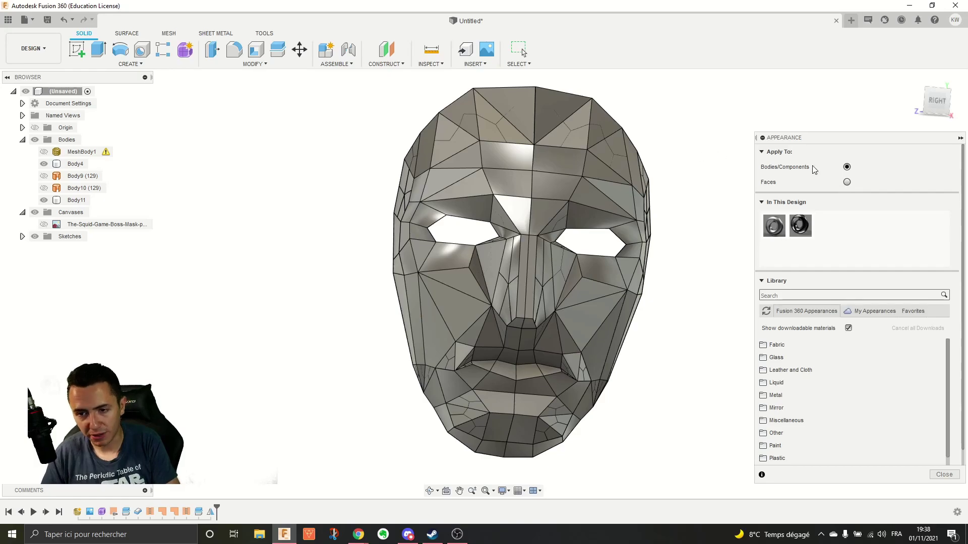
drag(800, 226, 650, 171)
drag(800, 225, 486, 206)
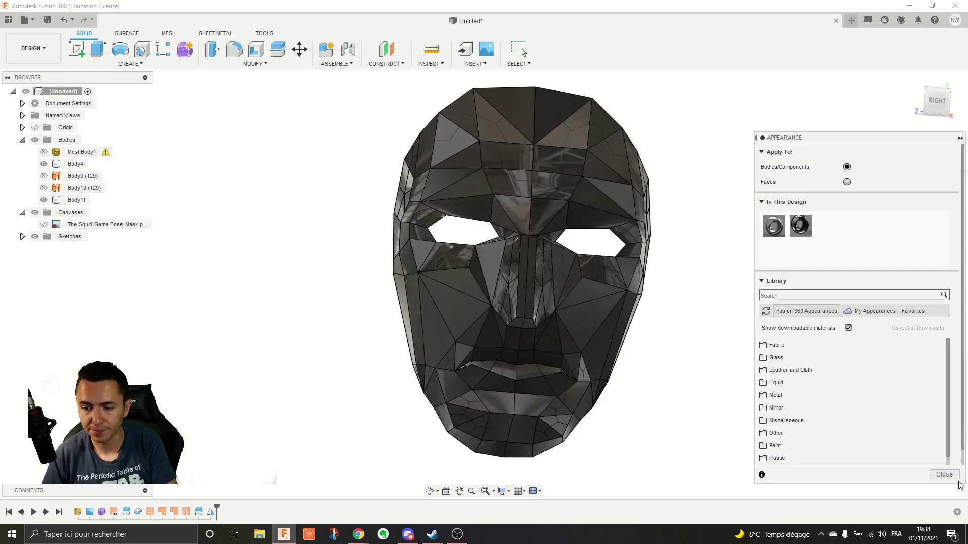
click(944, 475)
Step: View the mask squarely from the Right view and preview it in the Render workspace, returning to Design
mouse_move(655, 145)
shift+middle_down()
mouse_move(657, 132)
mouse_move(649, 144)
shift+middle_up()
click(920, 104)
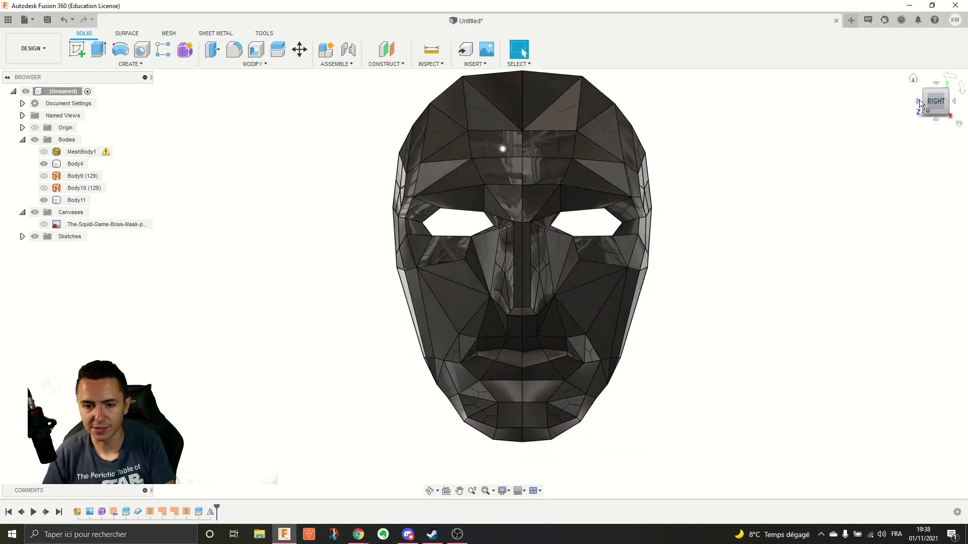
click(33, 48)
click(23, 109)
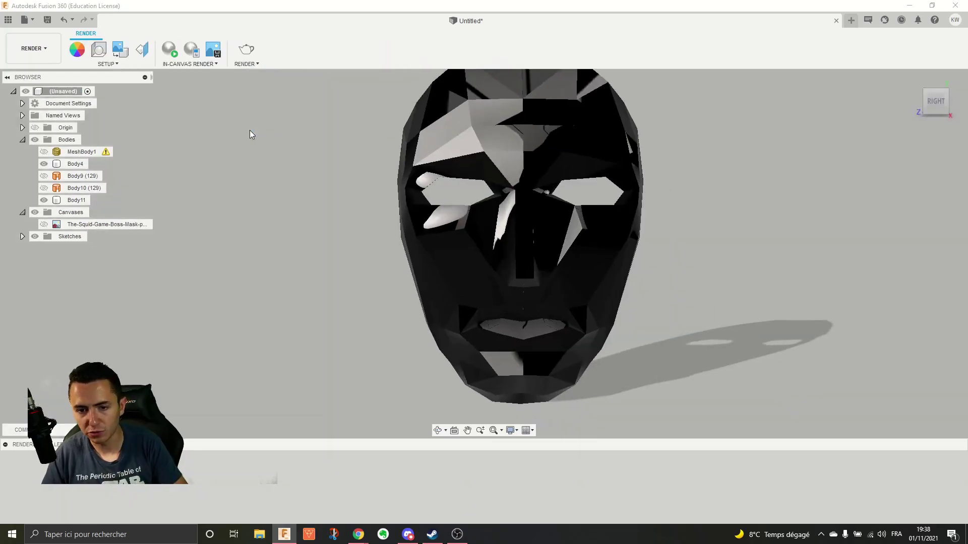
click(19, 49)
click(16, 82)
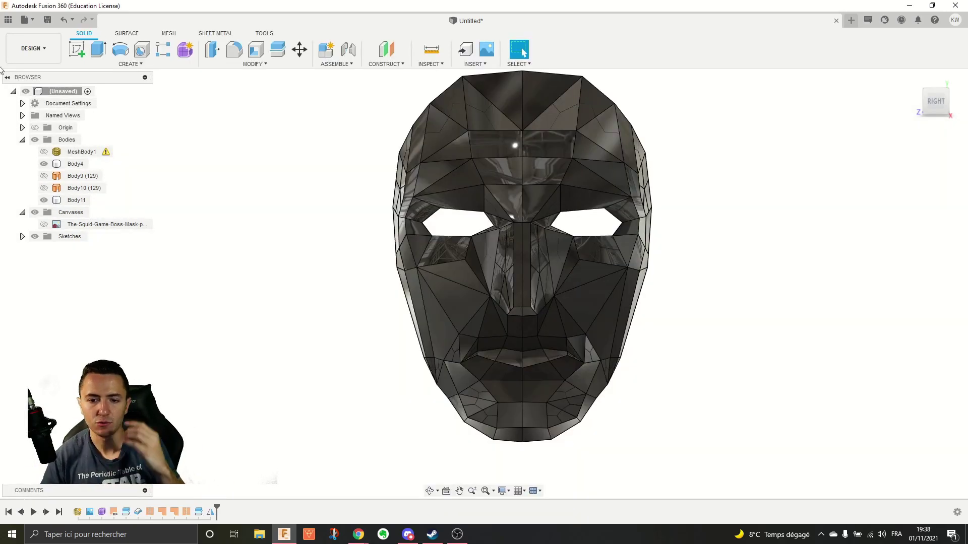
scroll(482, 326, up, 5)
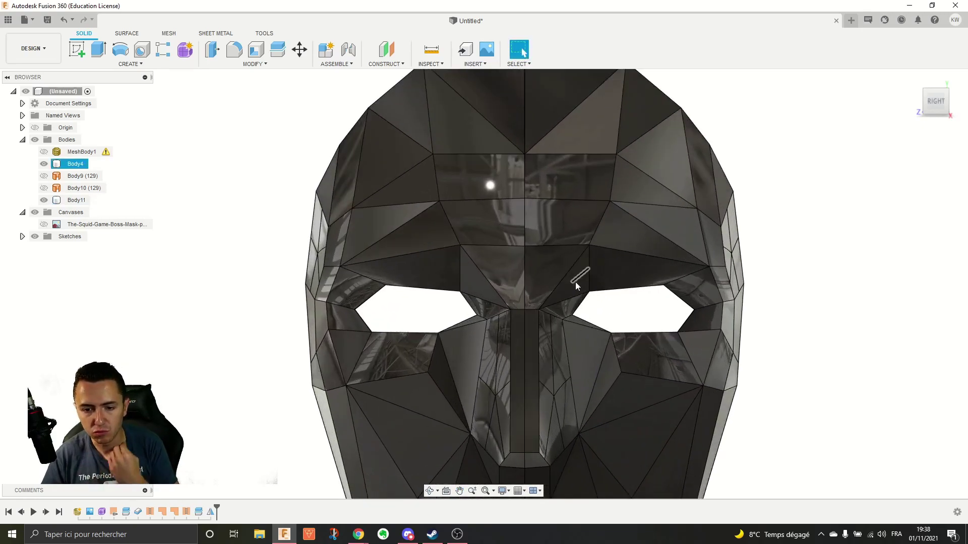
scroll(488, 348, down, 5)
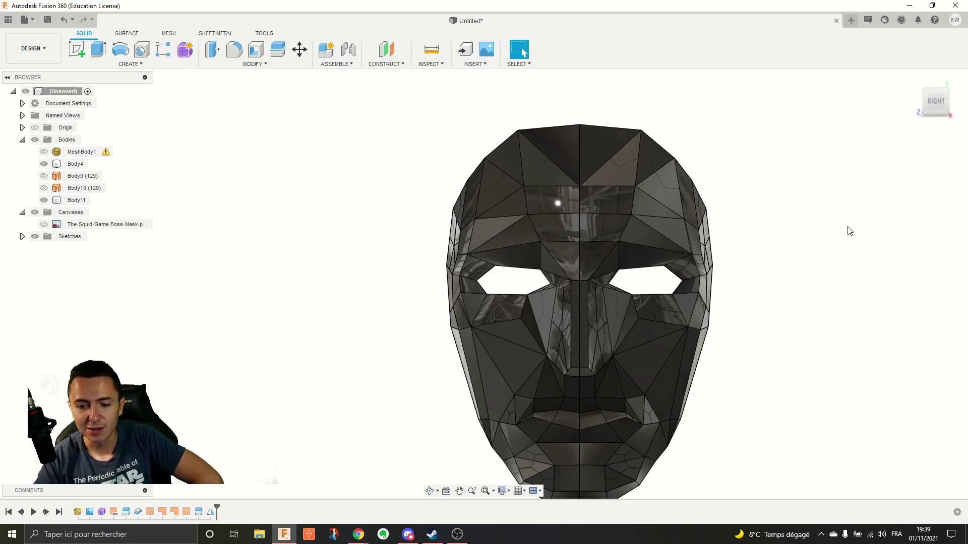
middle_drag(823, 247, 795, 207)
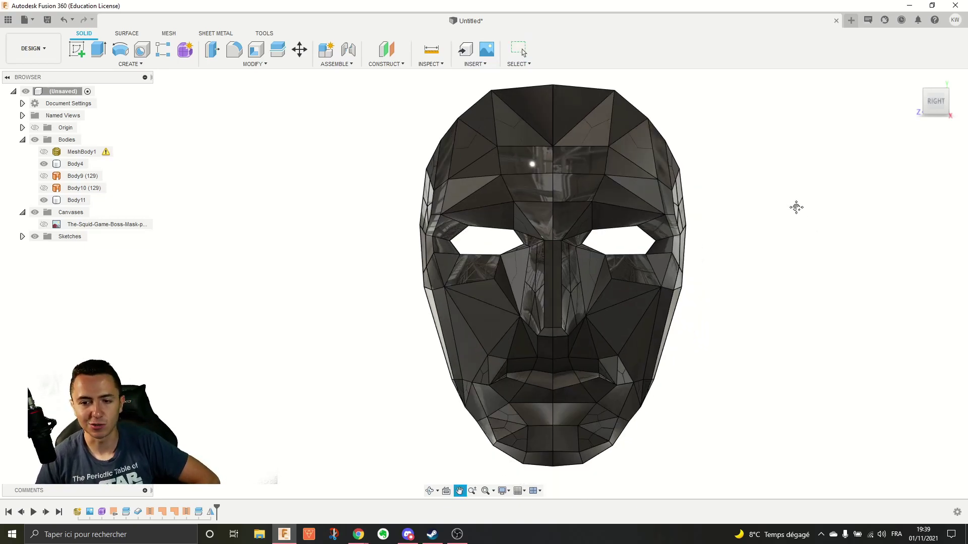
scroll(789, 208, down, 3)
scroll(708, 267, up, 3)
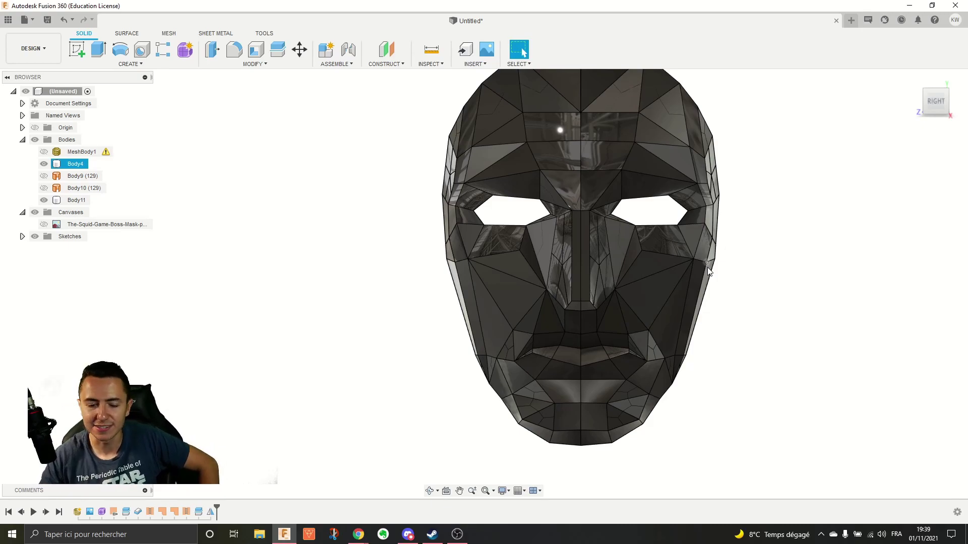
middle_drag(707, 267, 703, 304)
middle_drag(728, 200, 687, 207)
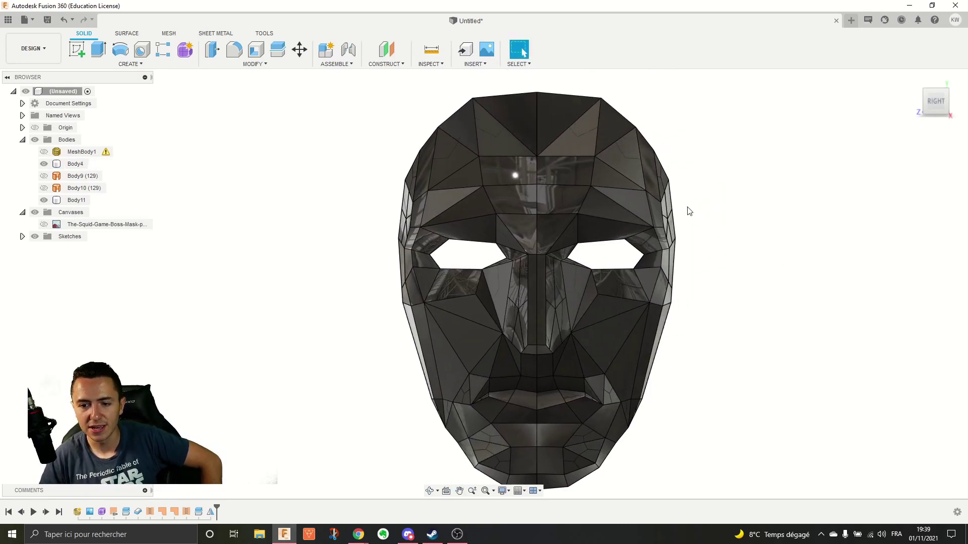
scroll(689, 211, up, 3)
scroll(725, 201, down, 2)
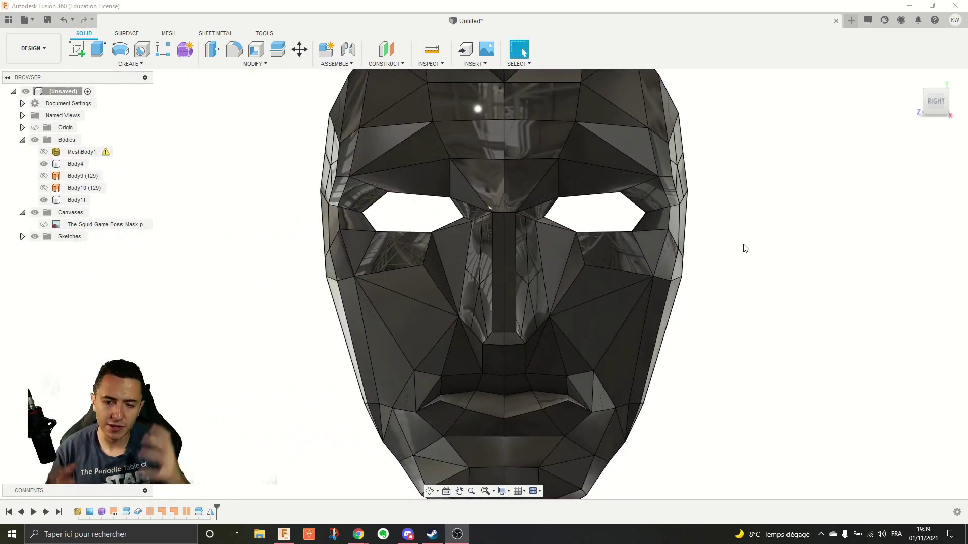
scroll(745, 248, down, 3)
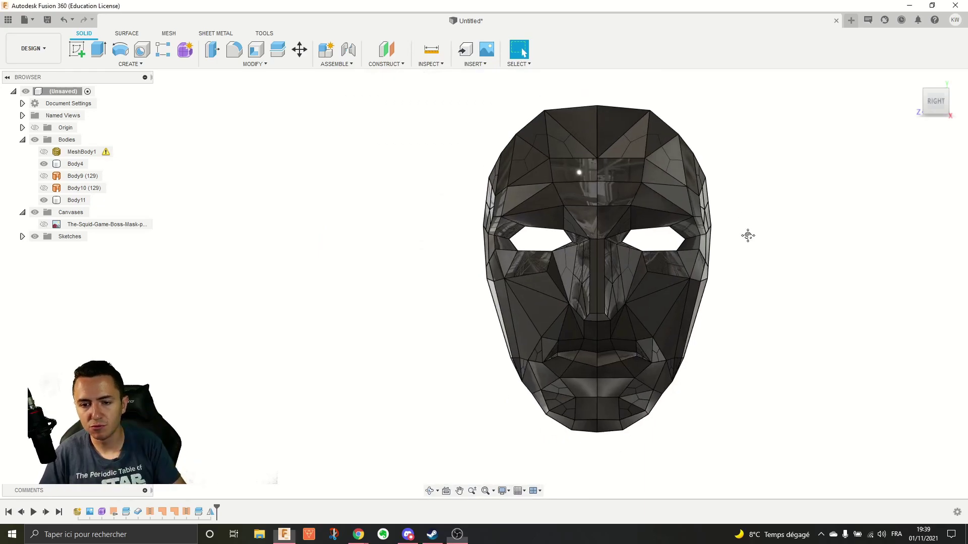
scroll(751, 244, up, 2)
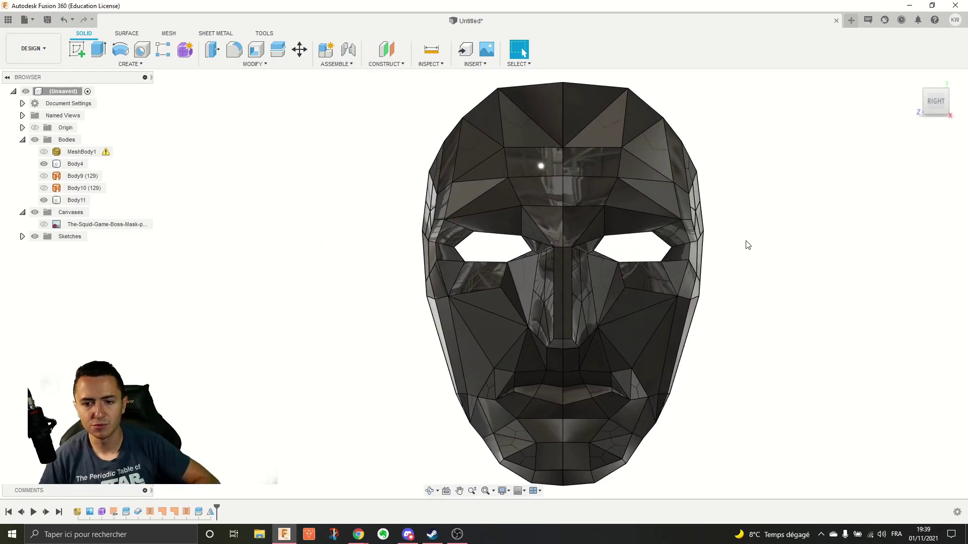
scroll(746, 245, down, 2)
scroll(587, 223, up, 2)
click(603, 204)
click(586, 192)
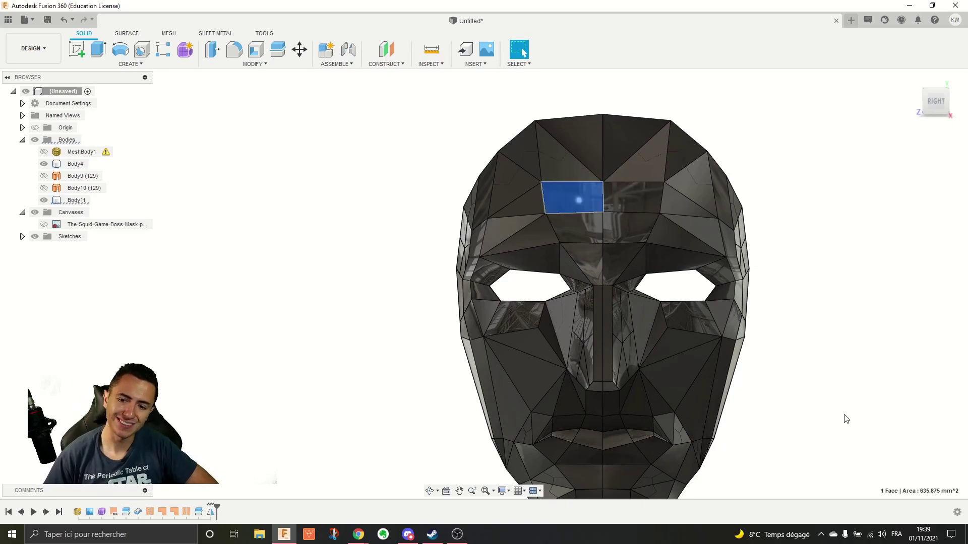
click(829, 230)
middle_drag(783, 191, 741, 231)
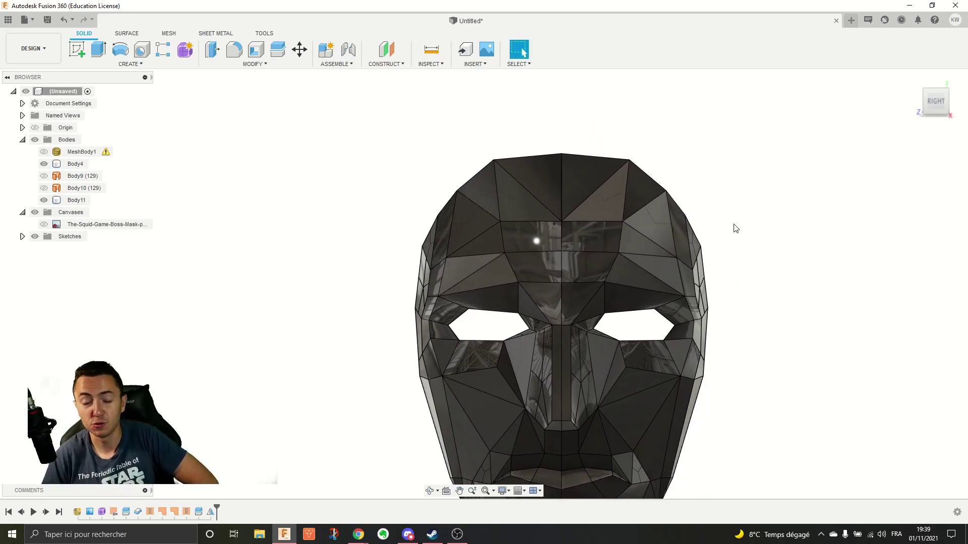
scroll(817, 237, down, 2)
middle_drag(816, 246, 787, 202)
key(Escape)
scroll(785, 204, up, 3)
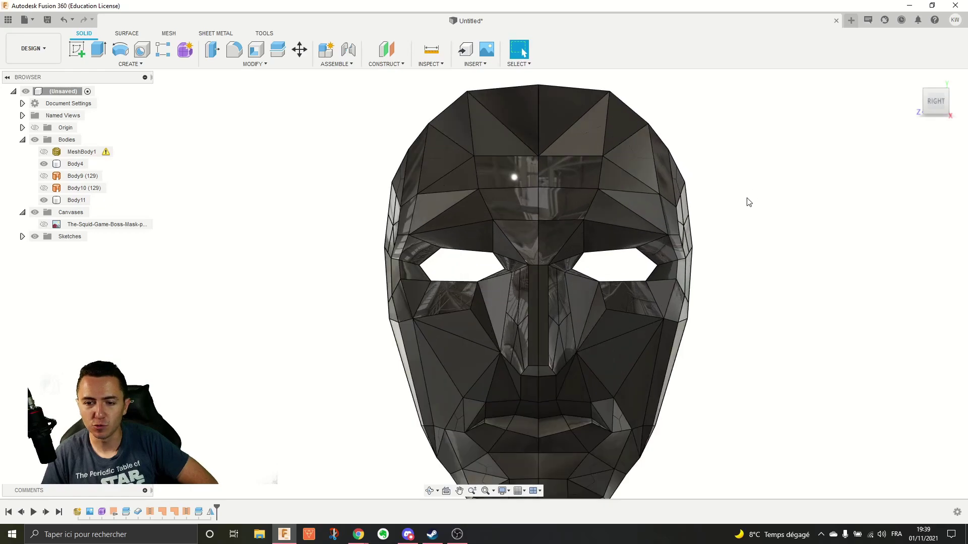
scroll(783, 253, down, 2)
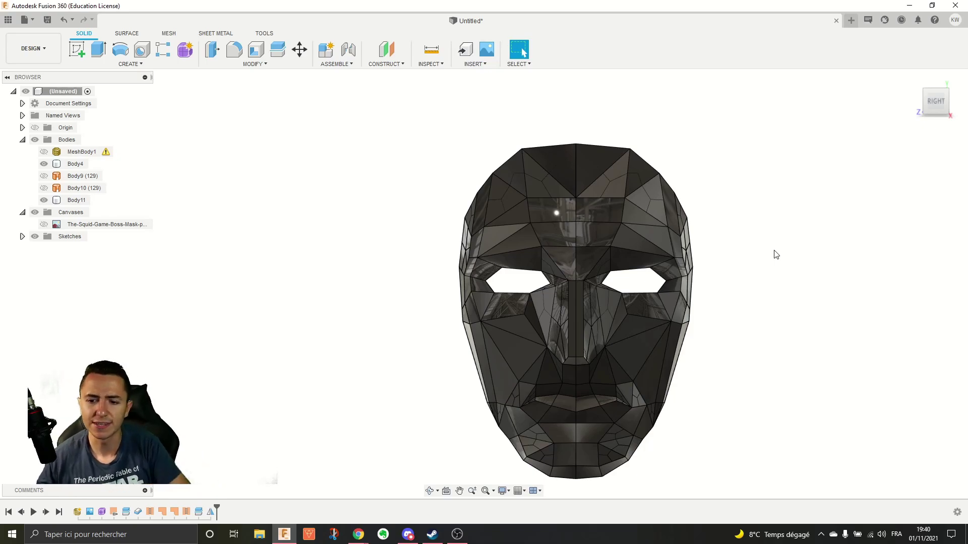
middle_drag(758, 247, 738, 278)
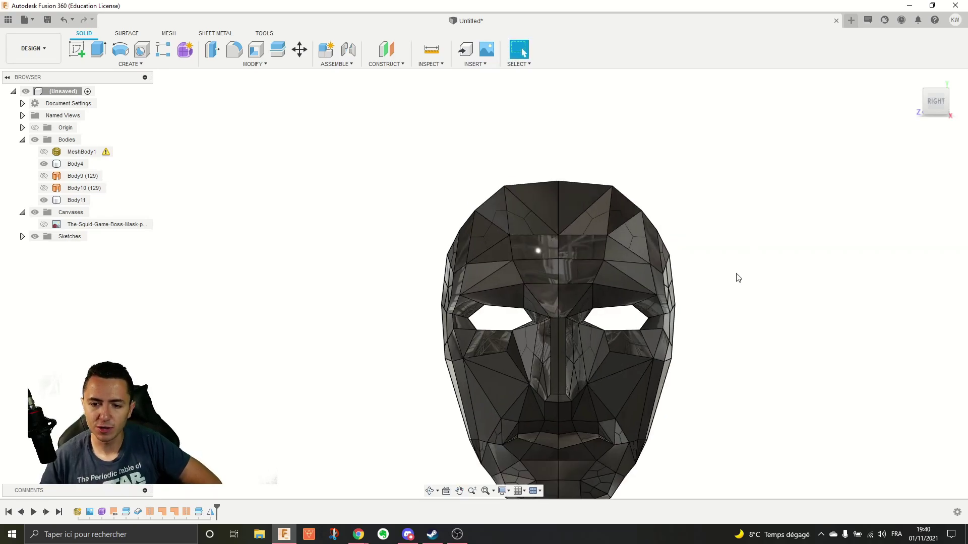
scroll(634, 173, up, 3)
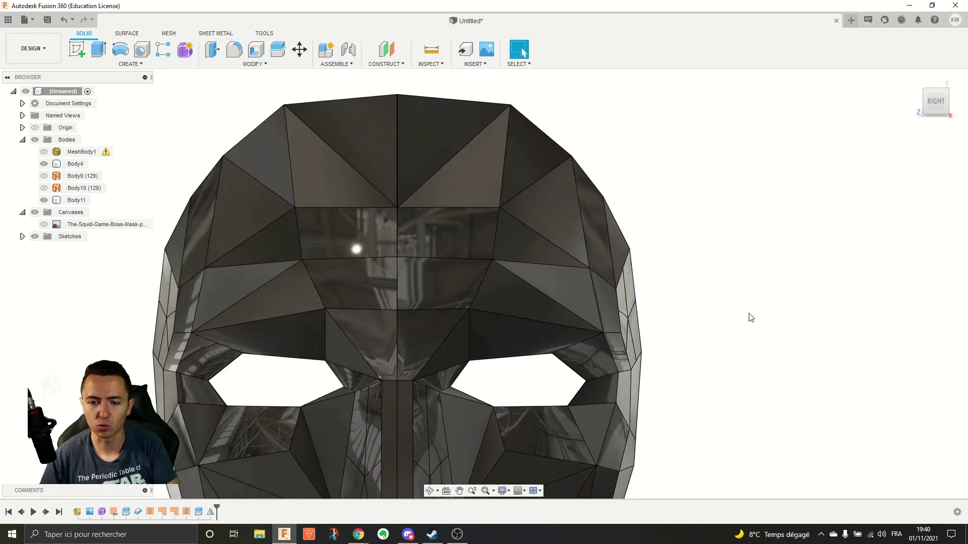